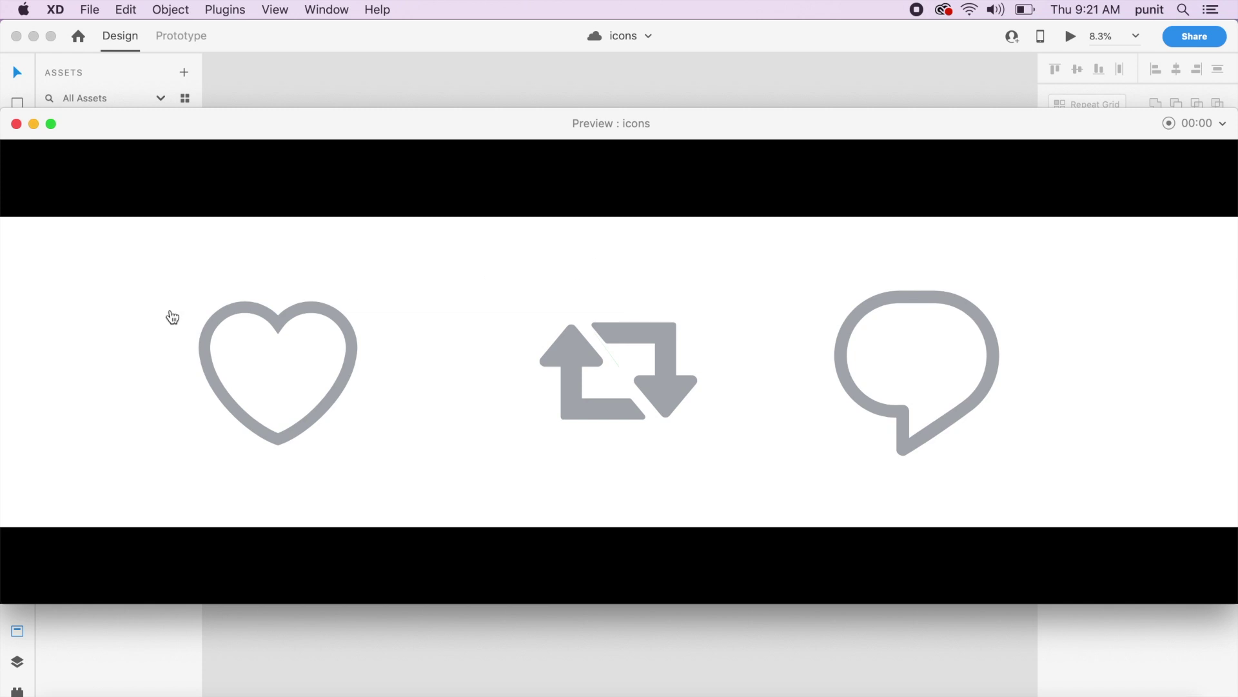
Step: Try out the heart, retweet and comment icon interactions in the preview and close the preview window
left_click(307, 397)
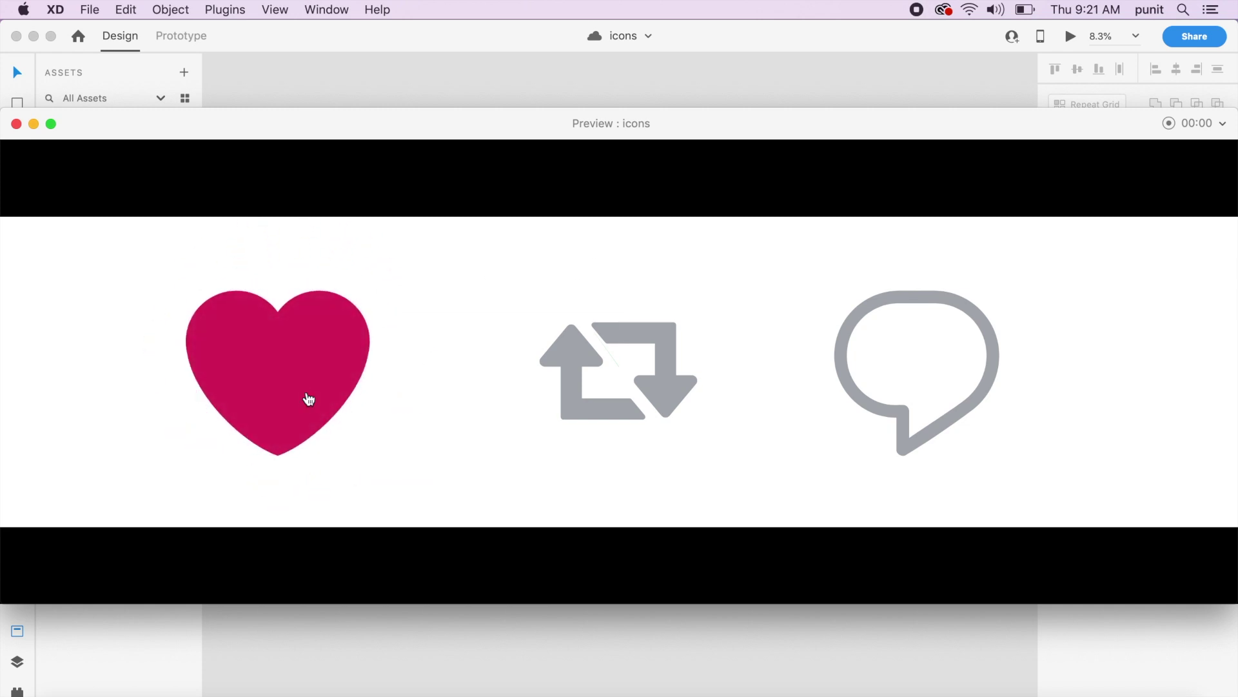
left_click(671, 399)
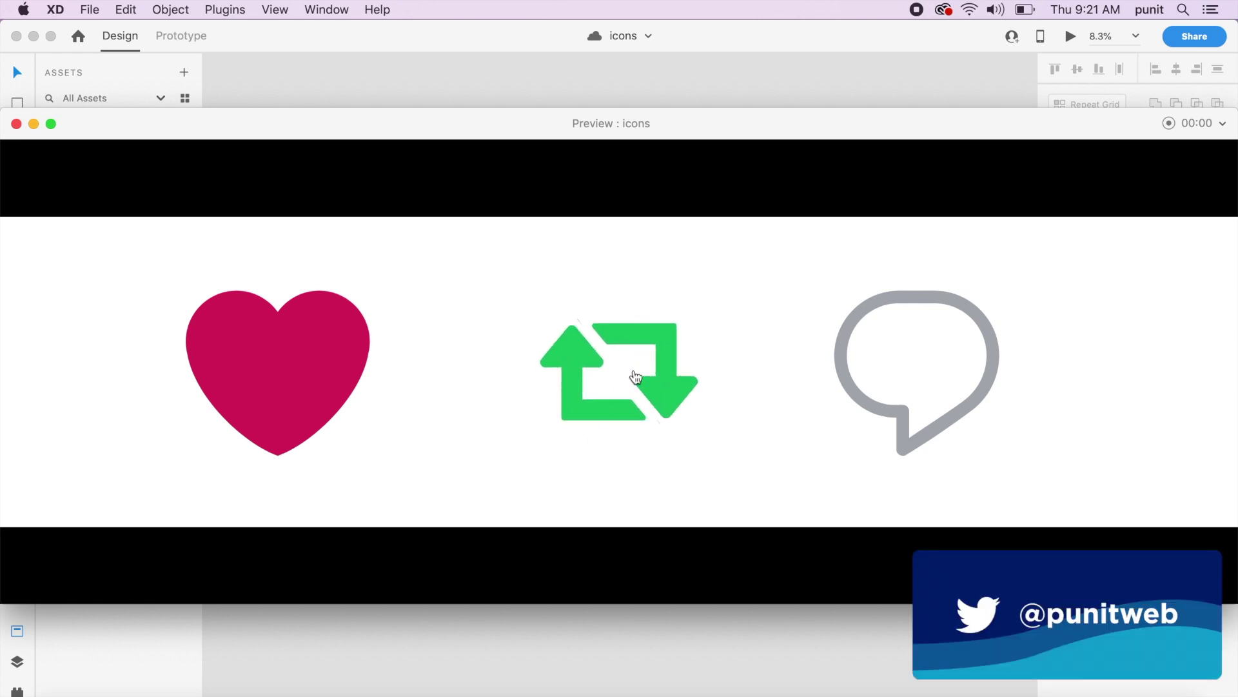
left_click(892, 373)
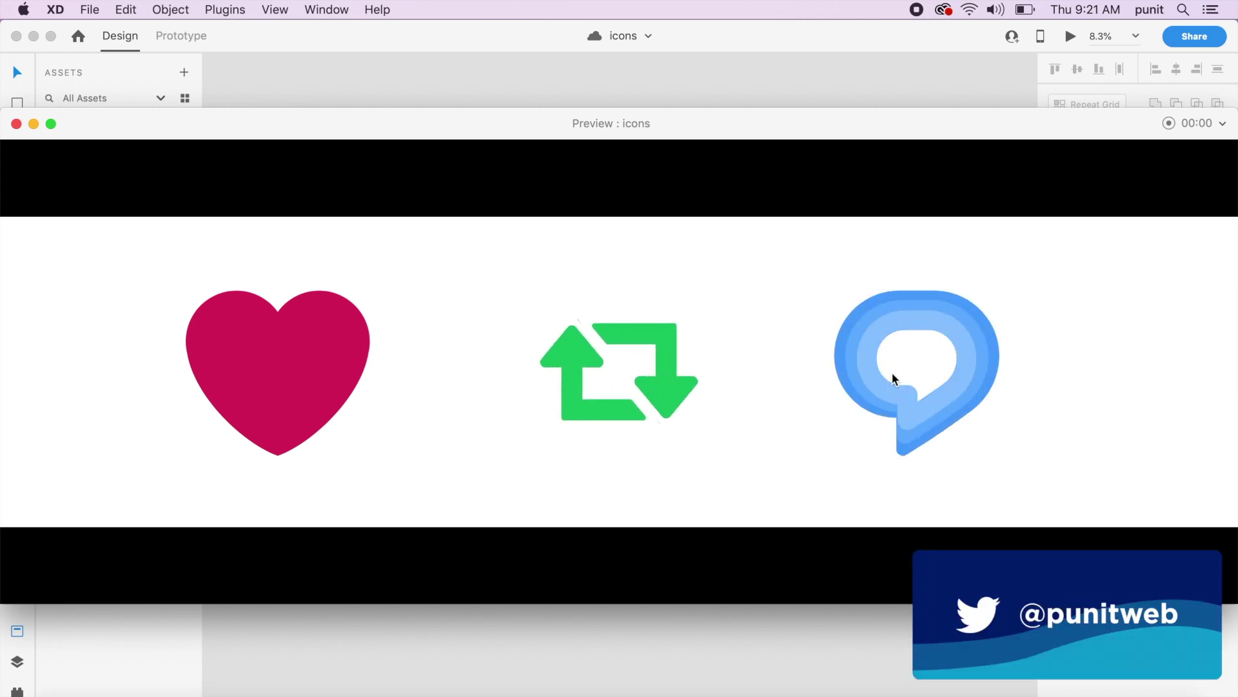
left_click(16, 123)
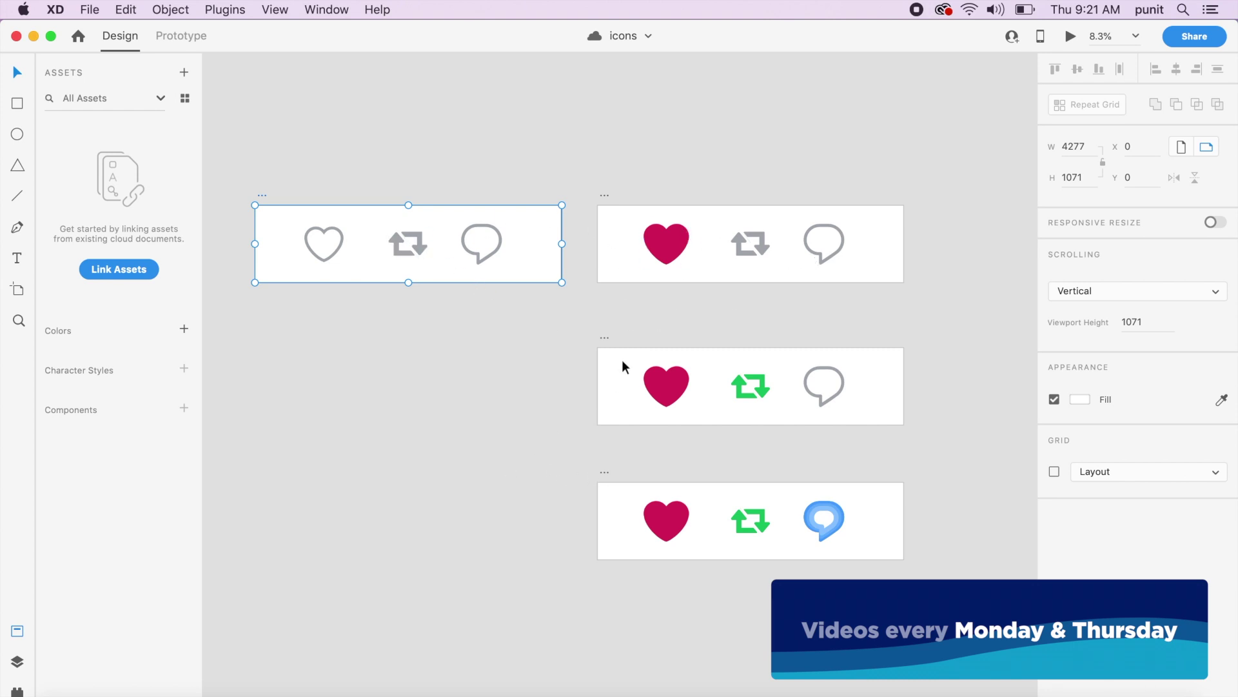
Step: Draw a new square artboard about 3995 by 3995 in the empty canvas area below the existing artboards
scroll(669, 379, "down", 10)
scroll(669, 378, "down", 3)
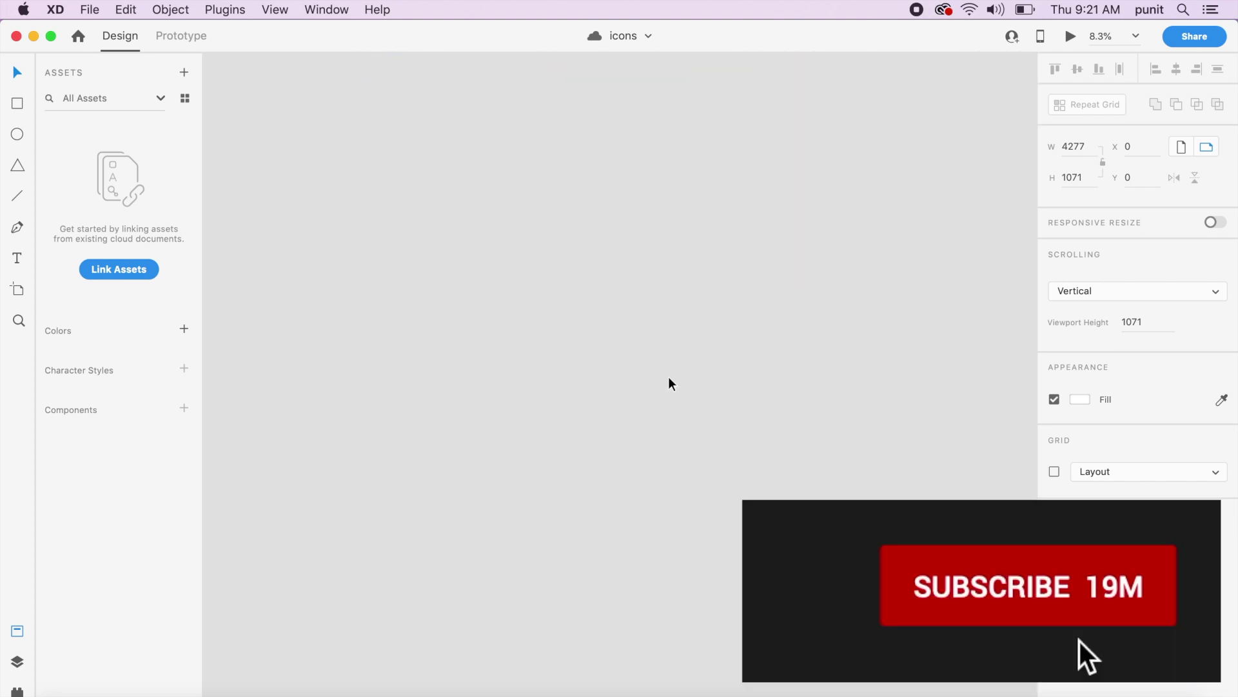
key("a")
left_click_drag(424, 233, 711, 521)
key("v")
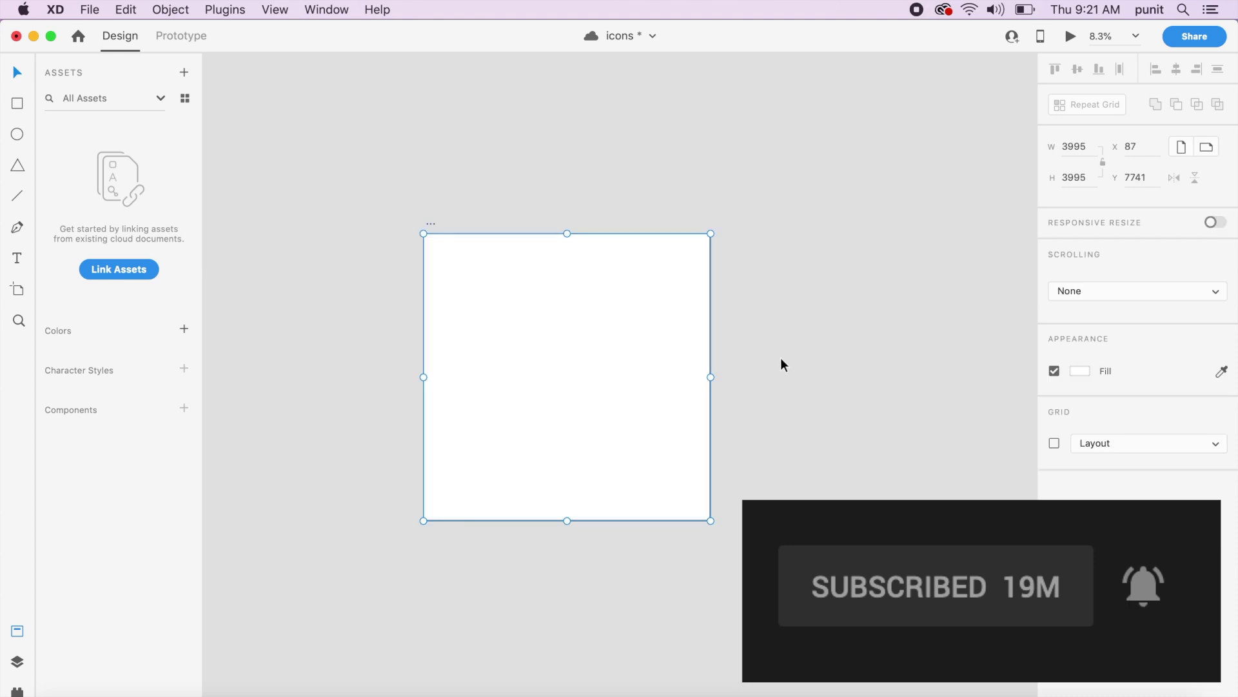
Step: Paste the grey heart outline onto the new artboard, enlarge it to about 2468 by 2213 and center it
left_click(1120, 692)
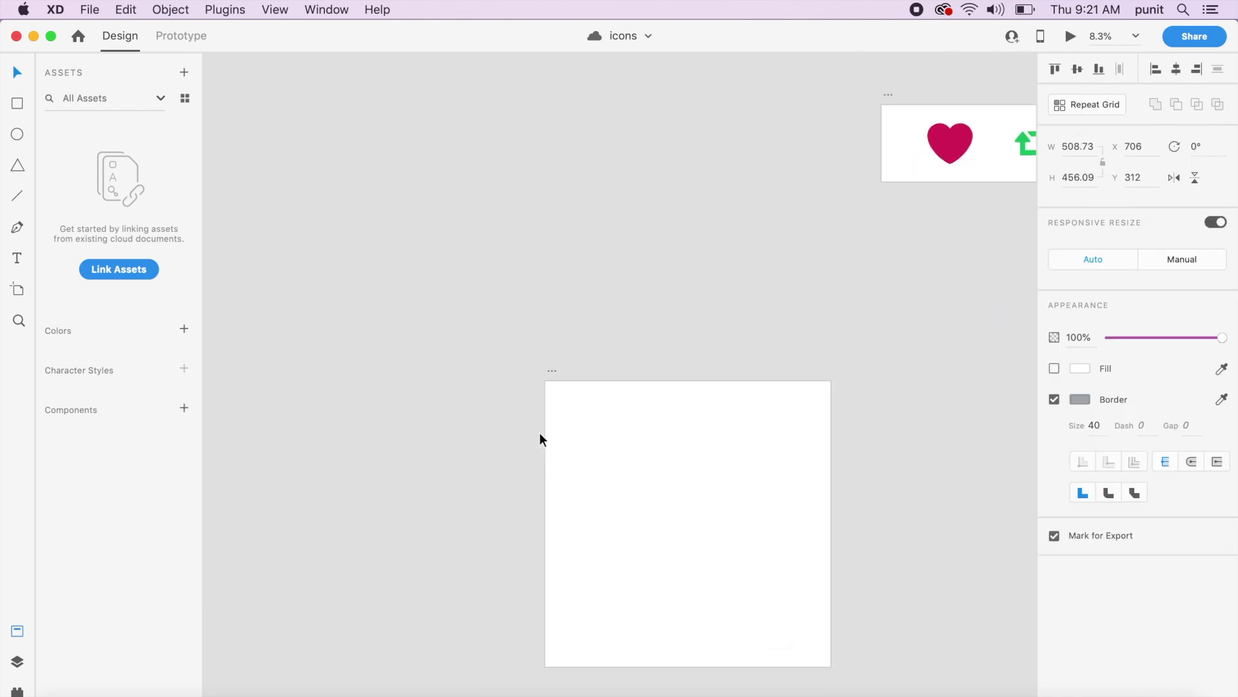
scroll(540, 433, "down", 5)
scroll(575, 331, "up", 5)
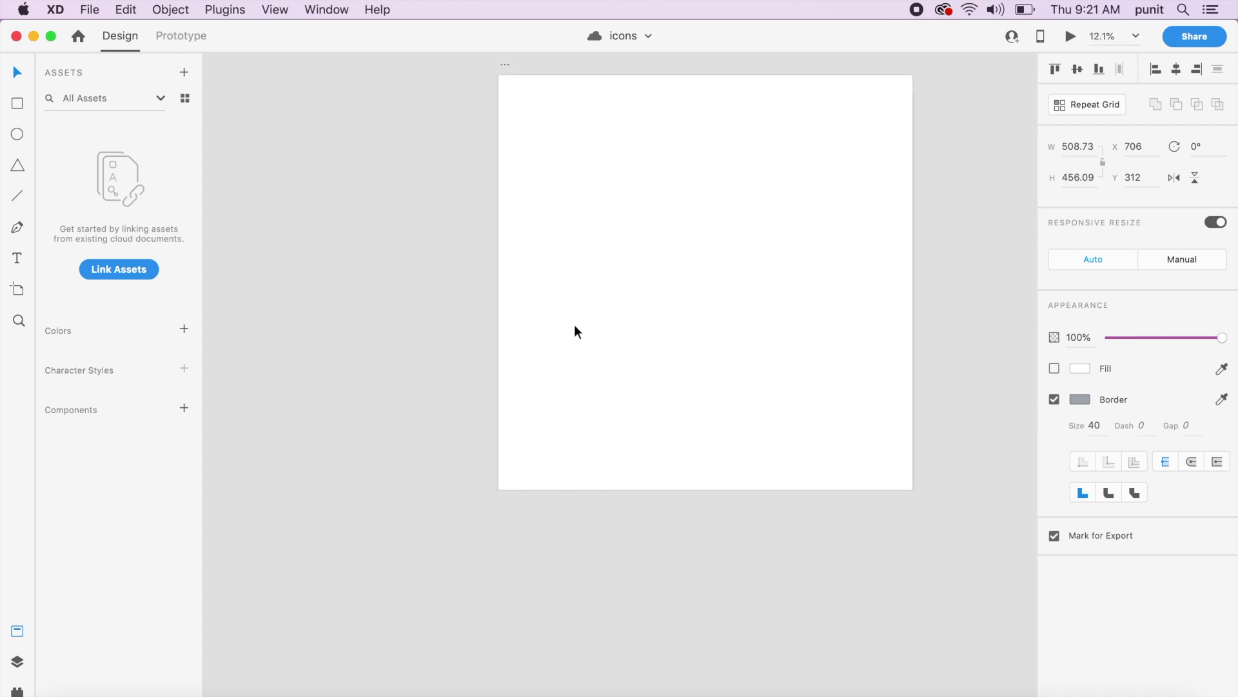
scroll(572, 340, "down", 2)
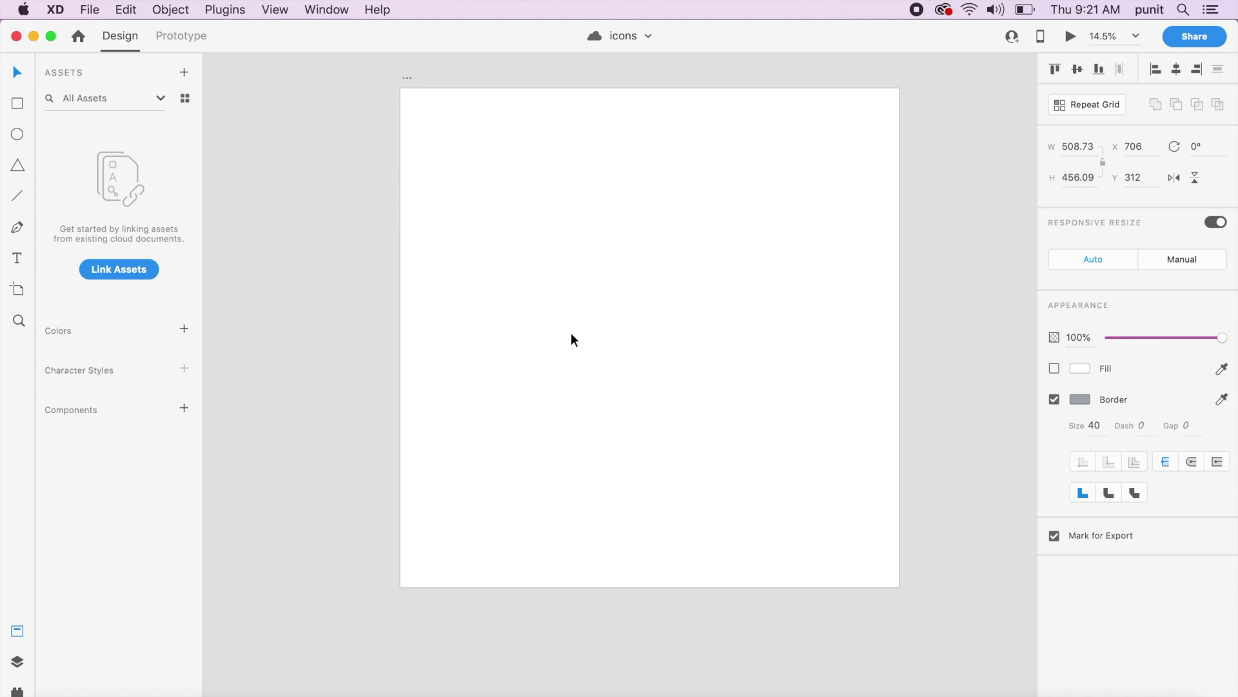
key("super+v")
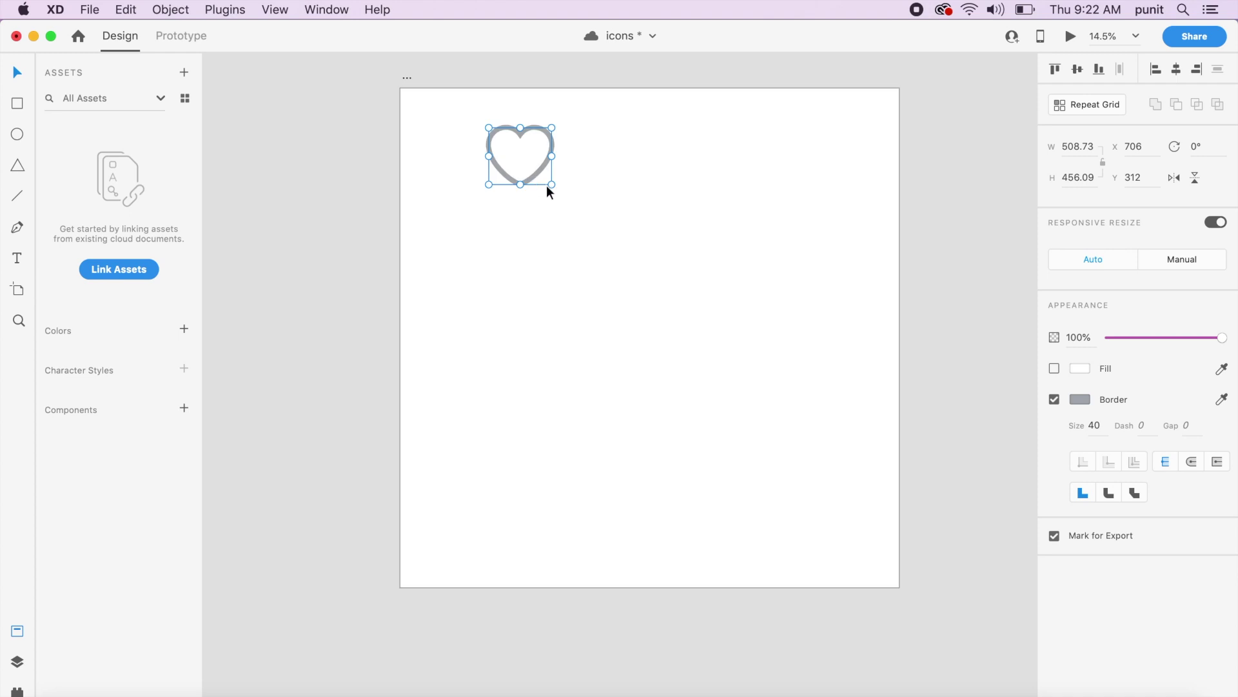
left_click_drag(552, 185, 797, 563)
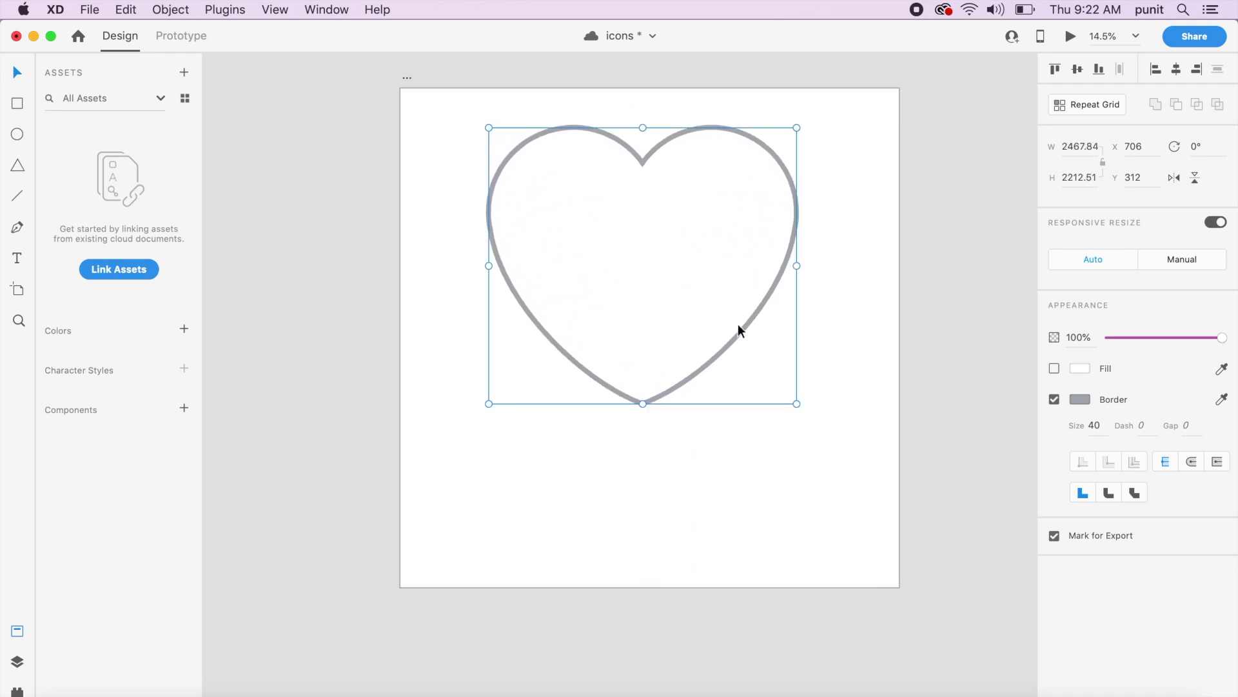
left_click_drag(741, 329, 750, 401)
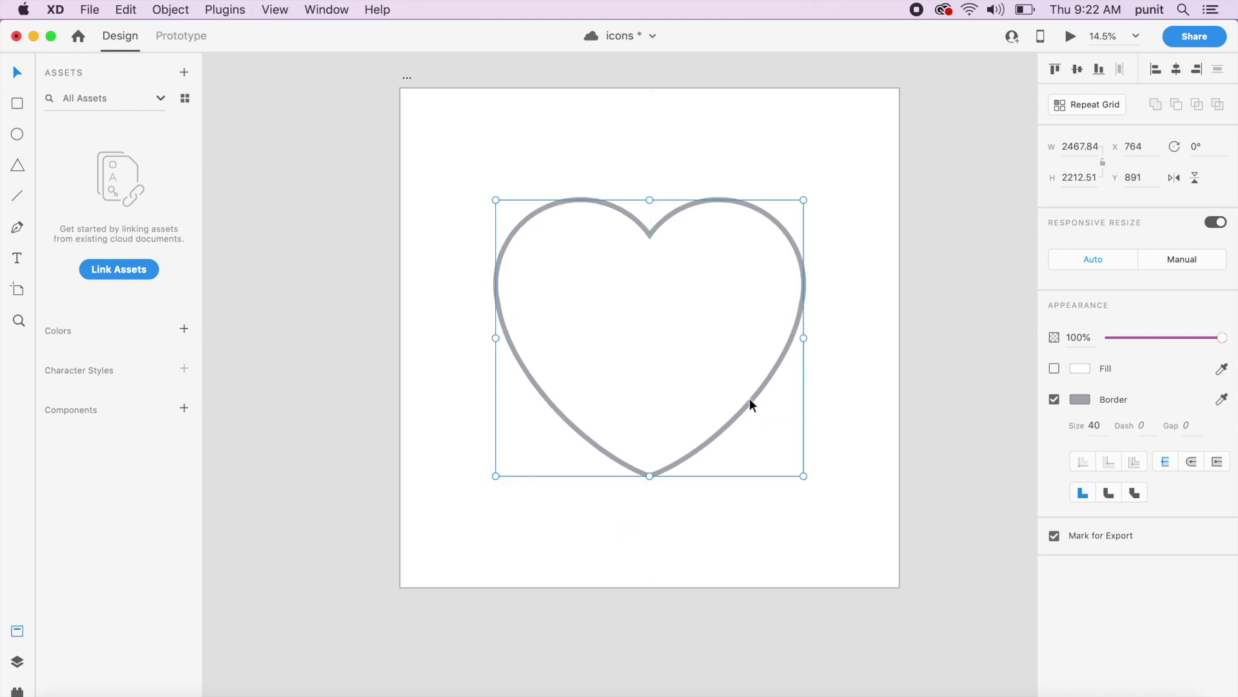
Step: Set the heart outline's border size to 100
left_click(1099, 428)
type("80")
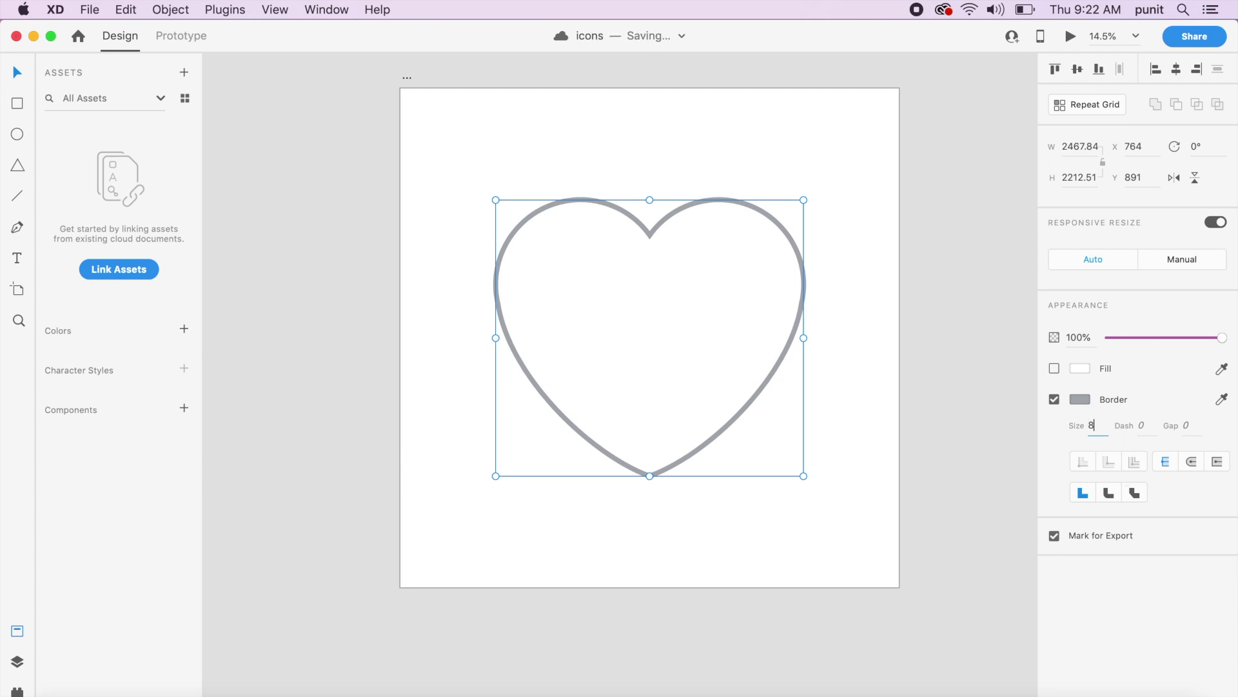
key("Return")
left_click(1097, 426)
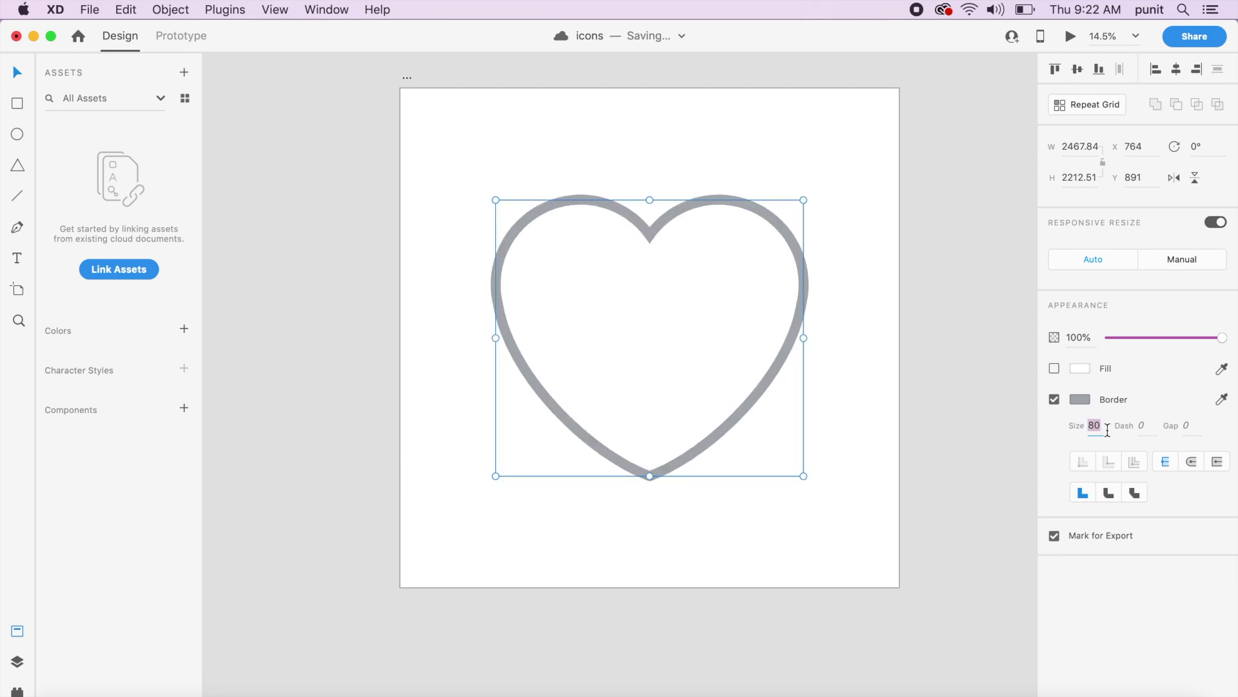
type("100")
key("Return")
left_click(866, 346)
left_click(788, 360)
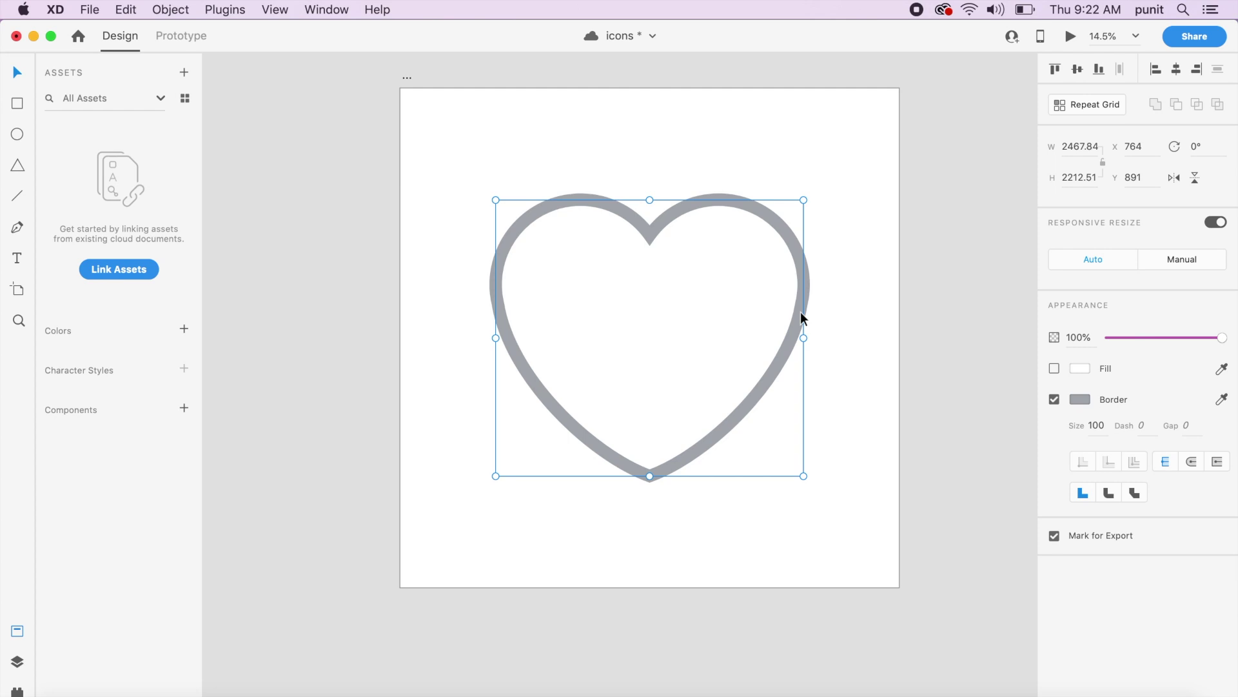
left_click(836, 351)
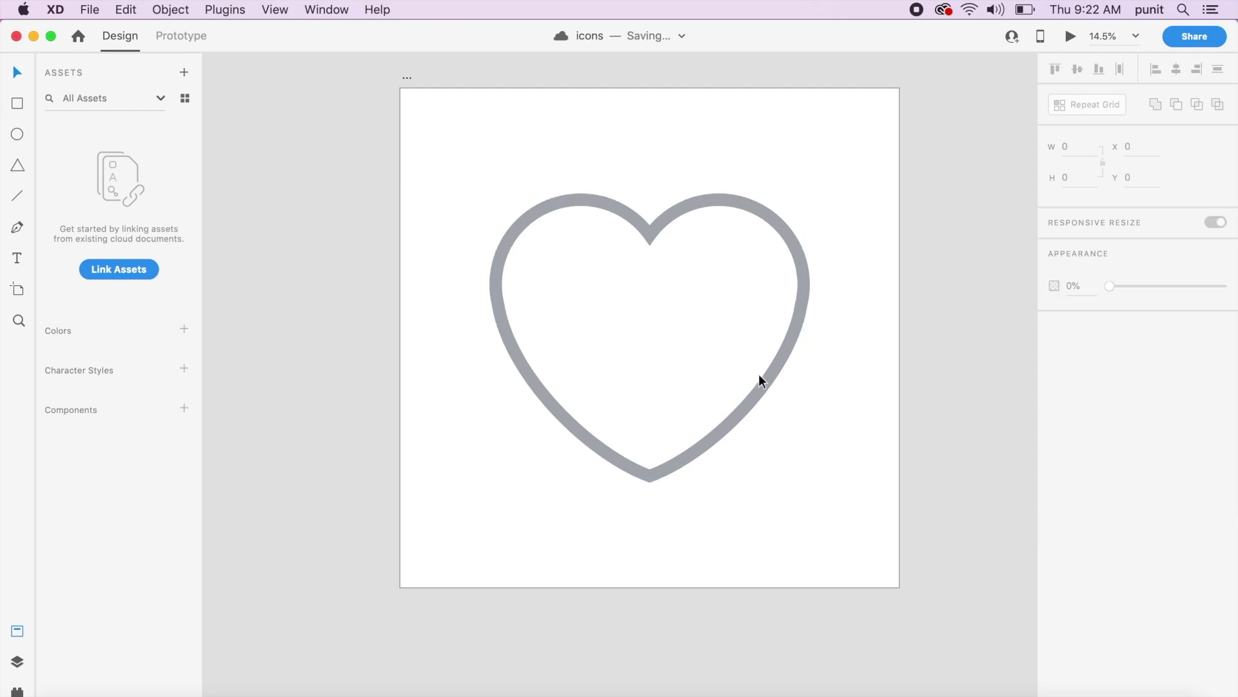
Step: Duplicate the heart outline beside the original, turn its border off and fill it with #D82362
left_click_drag(766, 375, 886, 386)
left_click(1054, 370)
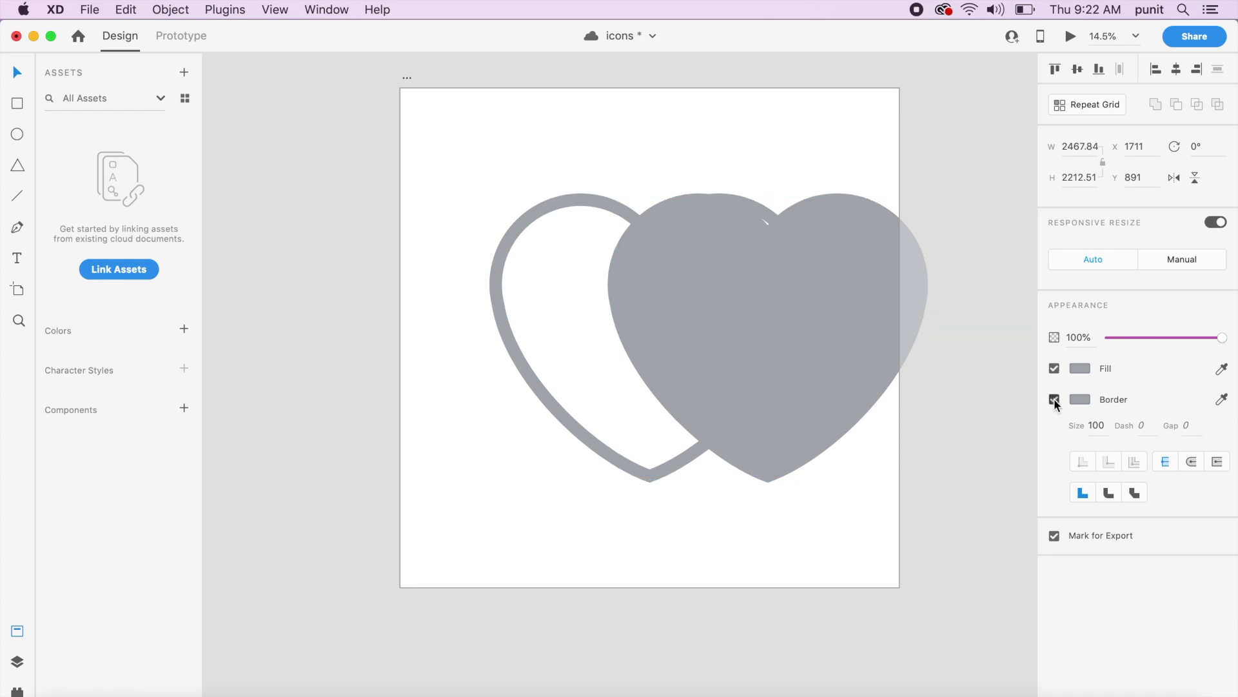
left_click(1054, 399)
scroll(901, 329, "down", 5)
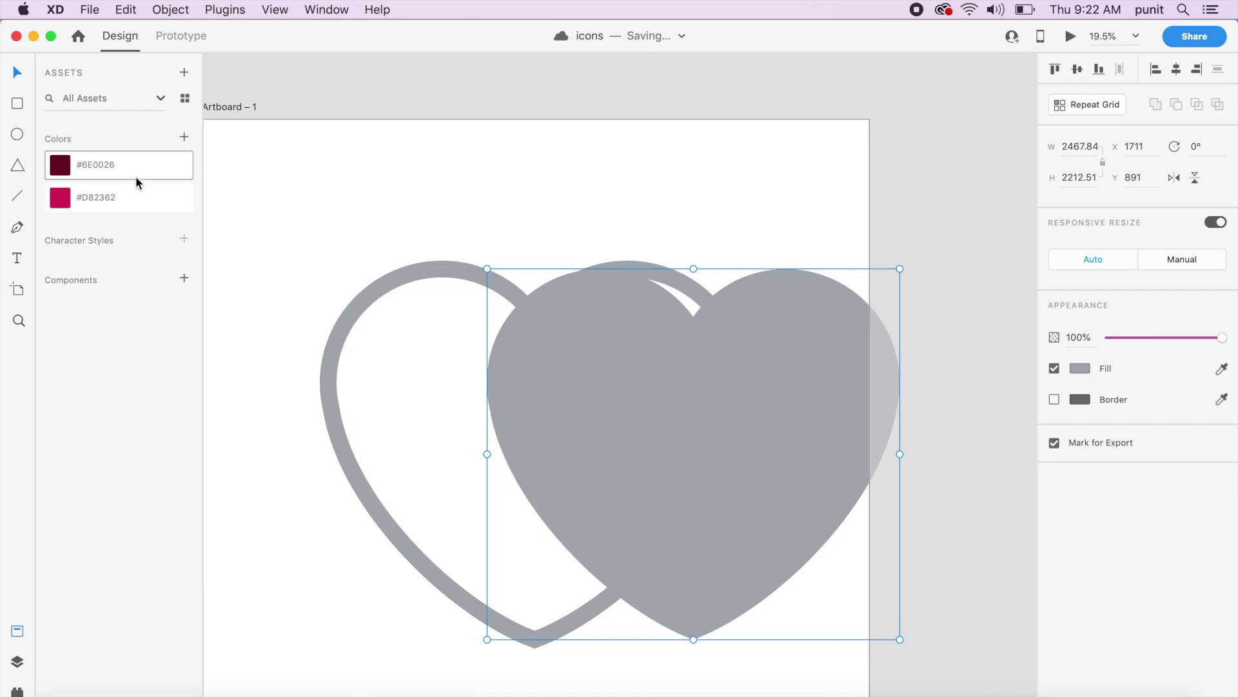
left_click(133, 196)
left_click(529, 236)
Step: Place the pink heart over the grey outline and enlarge it to about 2816 by 2524 so it covers the outline
left_click(692, 474)
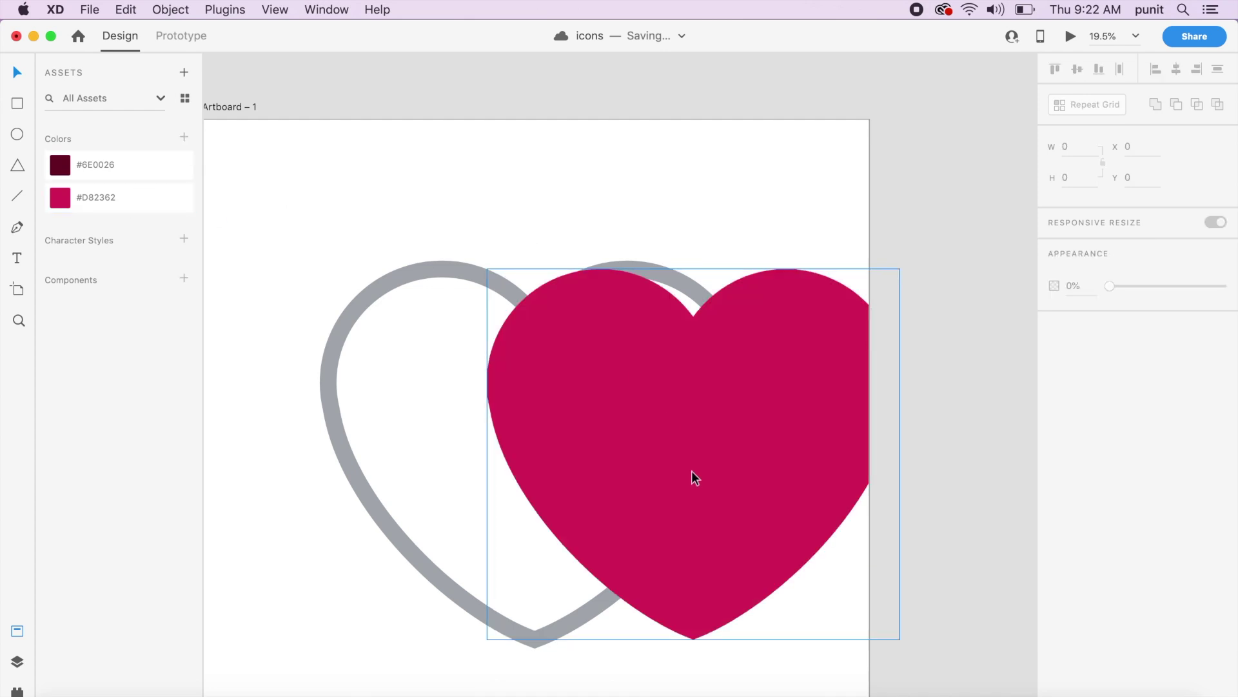
left_click_drag(692, 474, 572, 471)
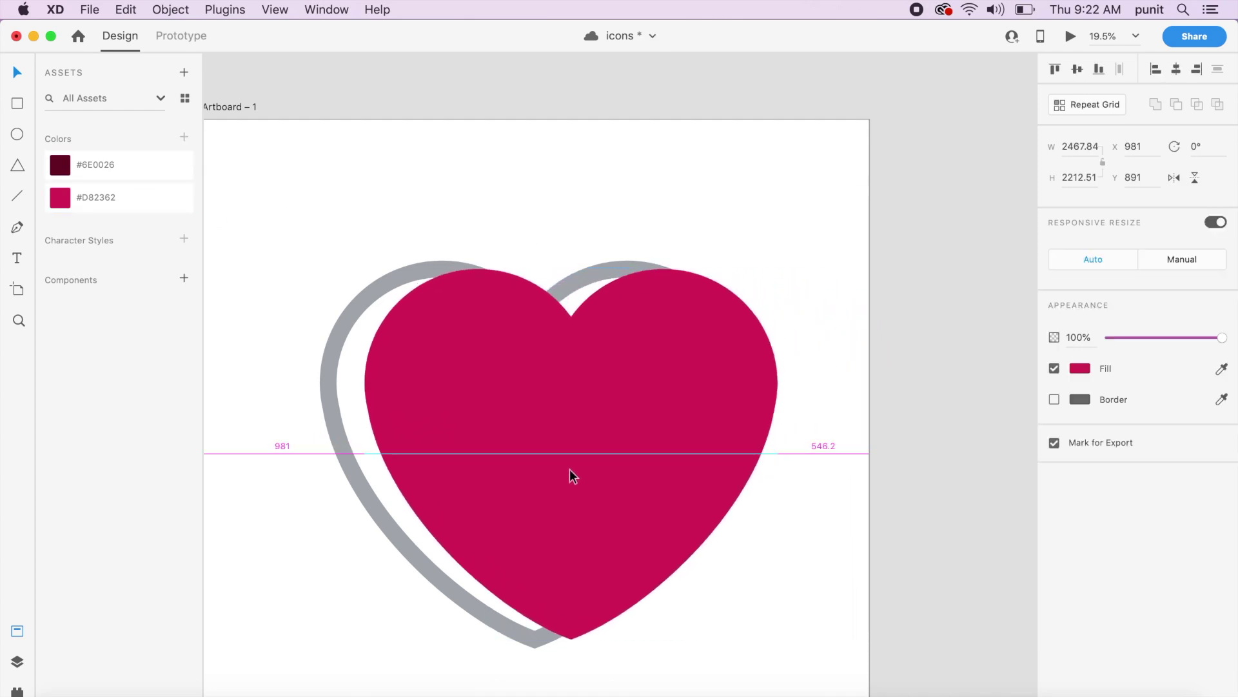
scroll(571, 471, "down", 3)
left_click_drag(640, 448, 610, 442)
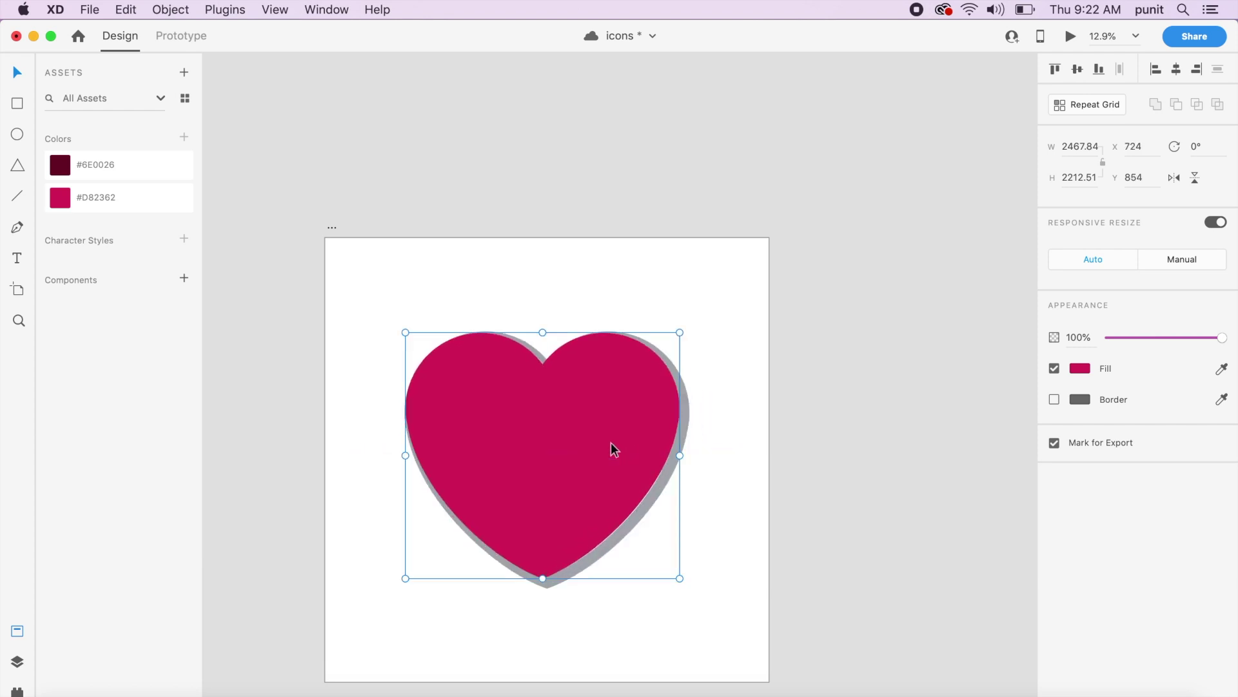
left_click_drag(680, 579, 718, 612)
left_click_drag(623, 555, 609, 539)
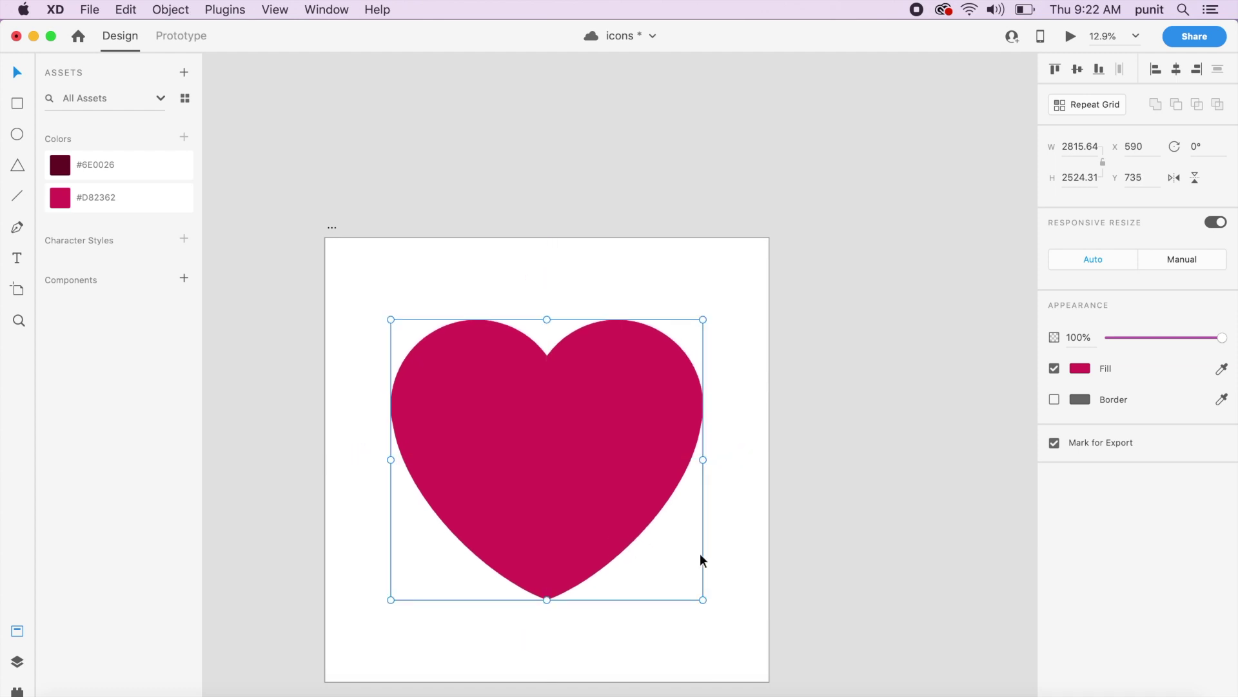
Step: Duplicate the pink heart, recolor the copy blue and stack it over the pink heart
left_click(733, 541)
left_click(544, 460)
left_click_drag(544, 458, 738, 459, "alt")
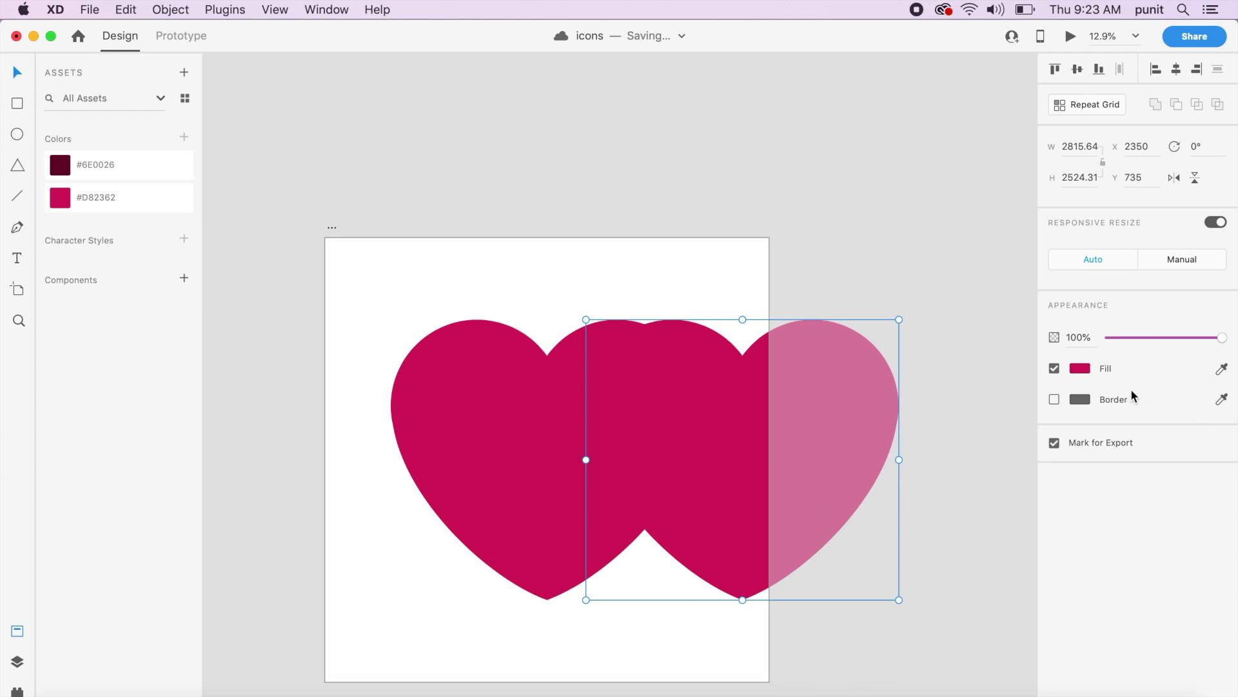
left_click(1080, 368)
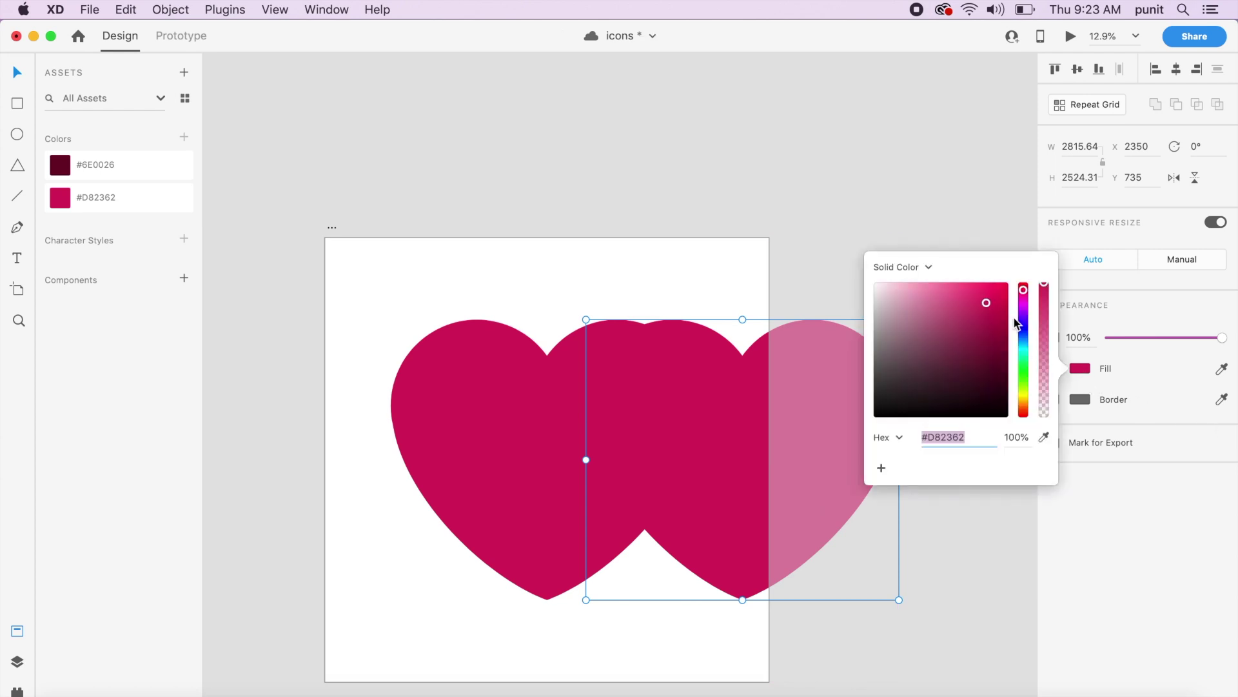
left_click(1023, 325)
left_click(741, 186)
left_click_drag(741, 422, 546, 421)
Step: Ungroup the blue and pink heart groups completely so that each becomes a plain path
left_click(18, 661)
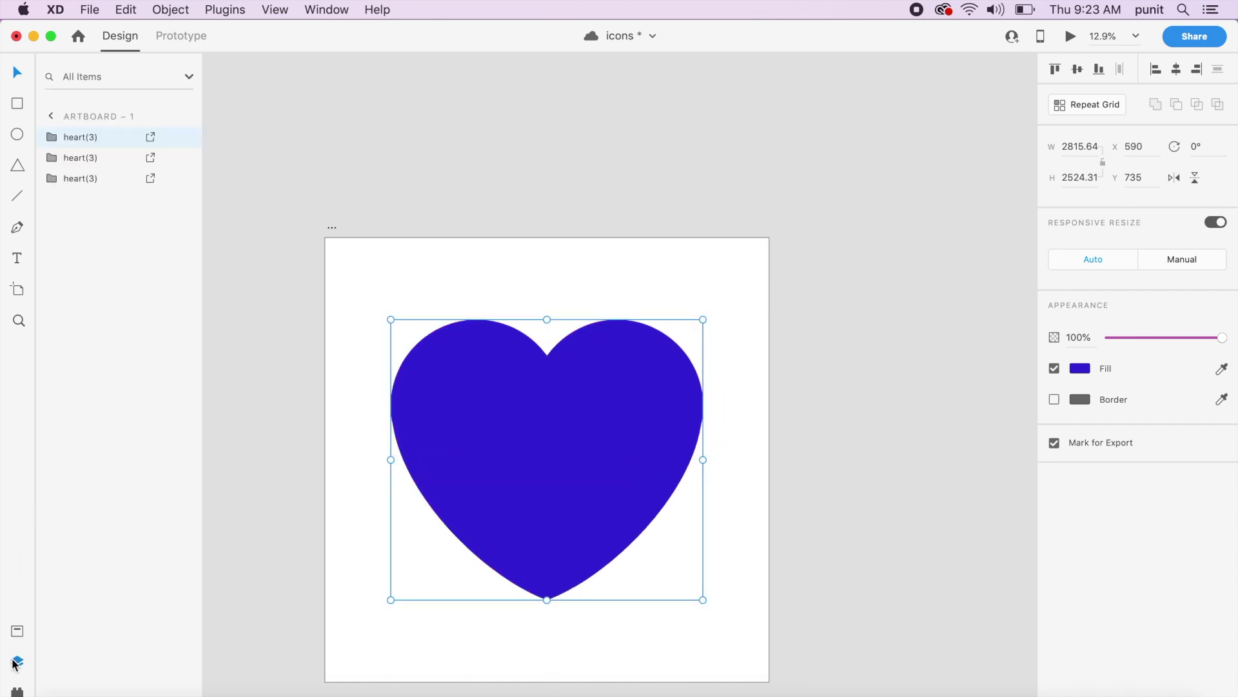
left_click(94, 160, "shift")
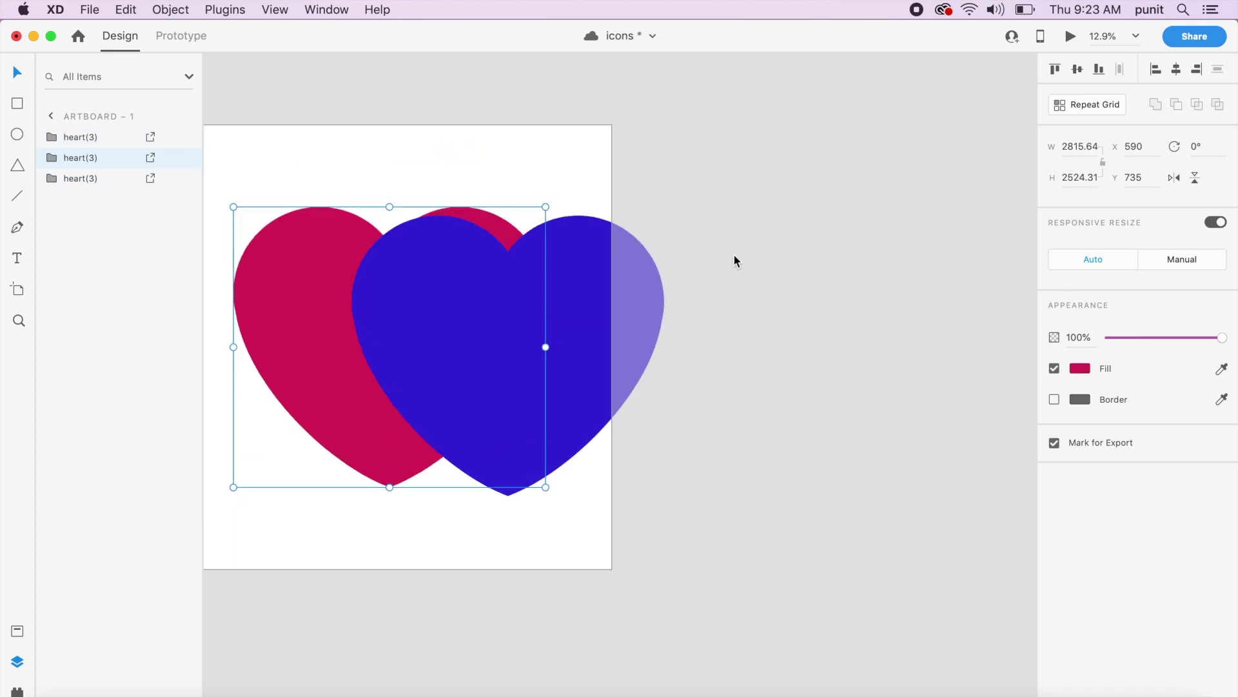
scroll(733, 253, "left", 5)
left_click(831, 302)
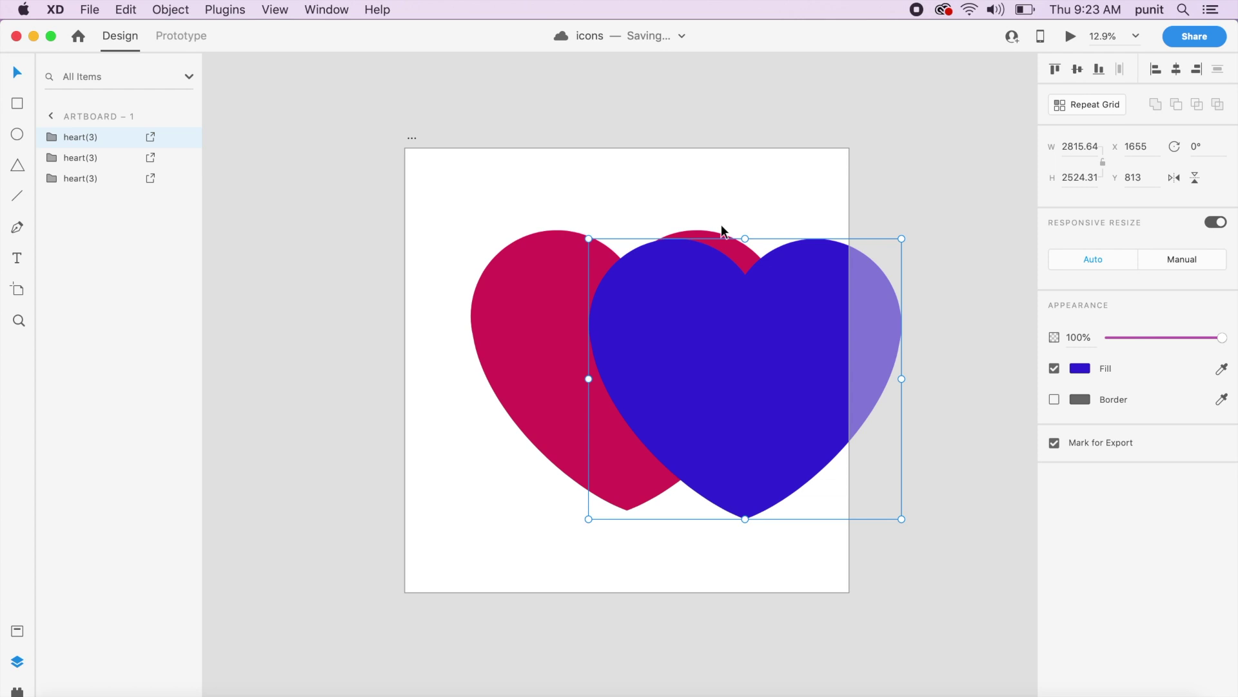
key("super+g")
key("shift+super+g")
key("shift+super+g")
left_click(530, 315)
key("shift+super+g")
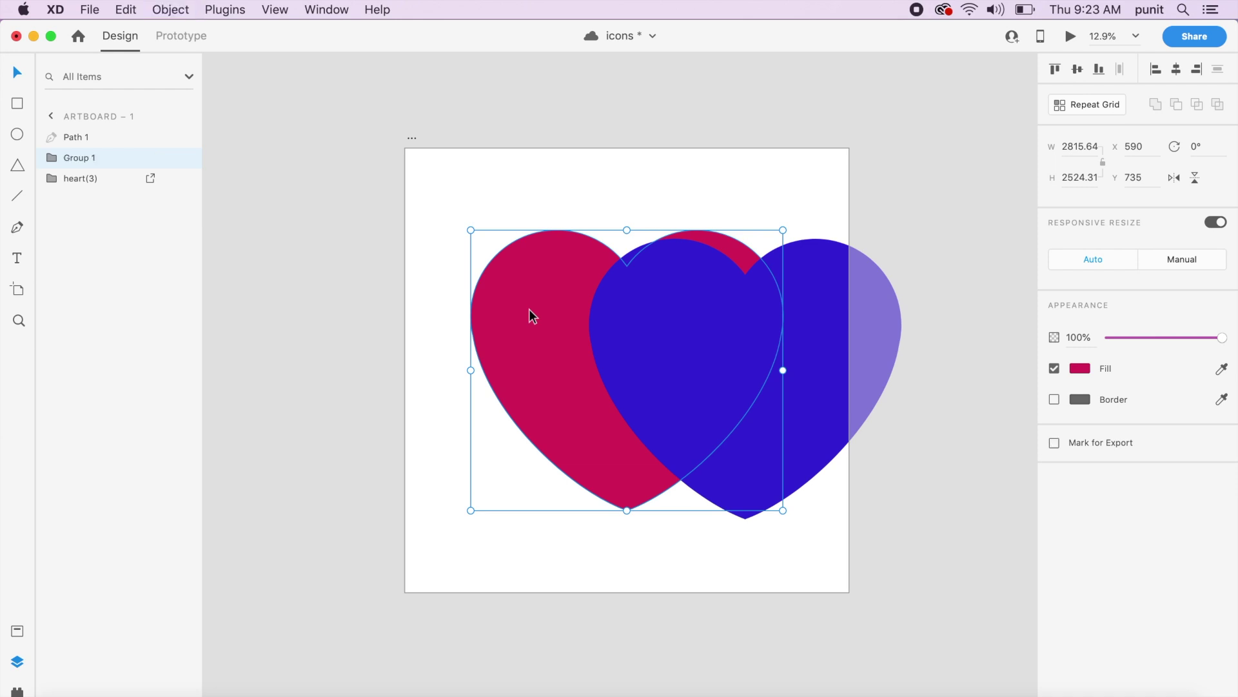
key("shift+super+g")
Step: Align the blue heart exactly over the pink one and mask the pink heart with the blue shape
left_click(766, 116)
left_click_drag(824, 381, 733, 368)
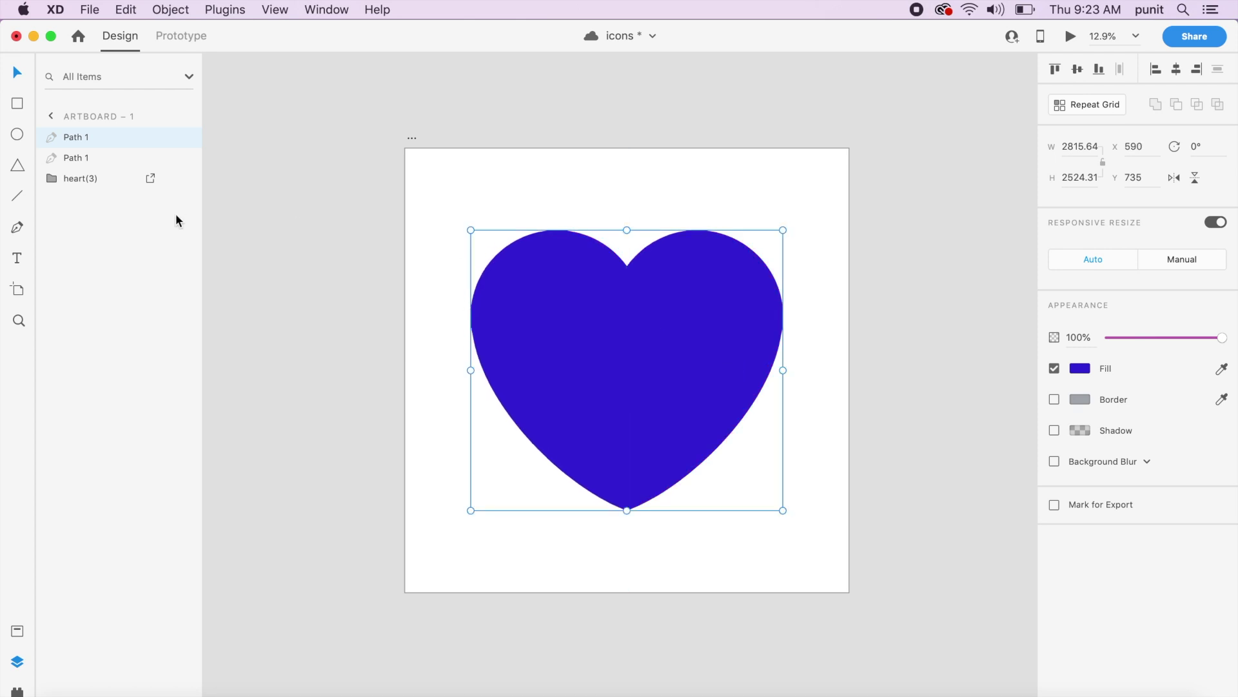
left_click(86, 158, "shift")
key("super+shift+m")
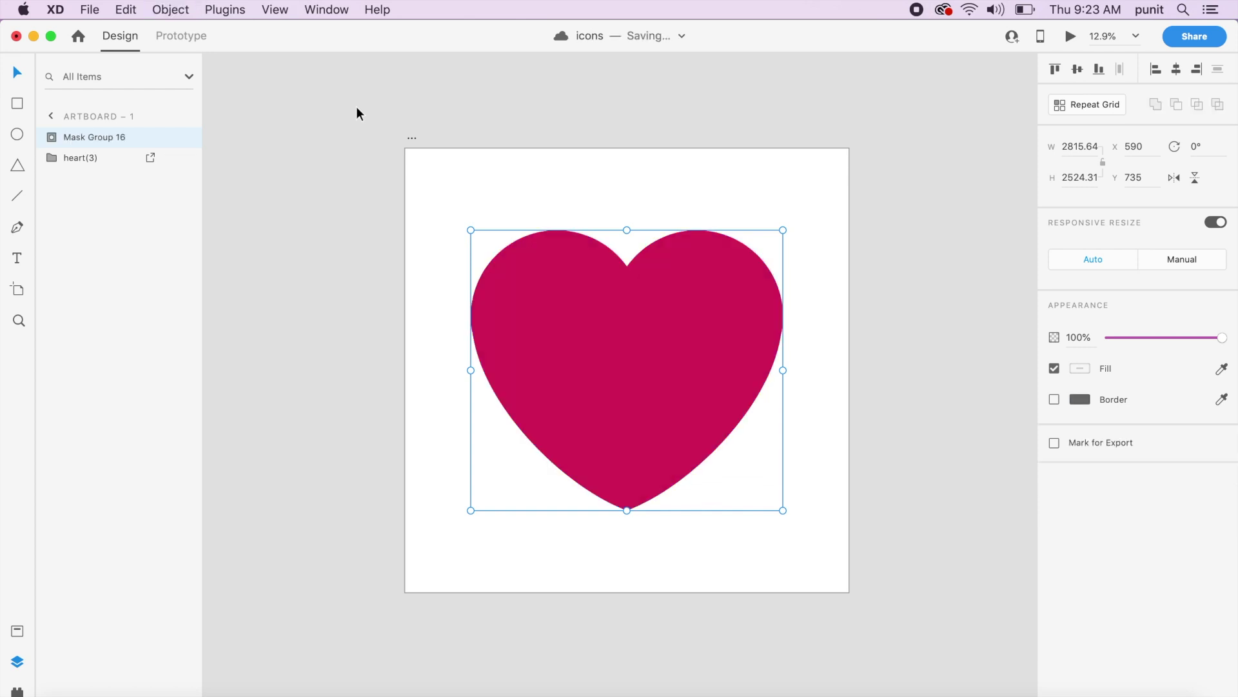
Step: Enter the mask group and enlarge its blue heart path to about 4212 by 3776
double_click(640, 405)
left_click(864, 385)
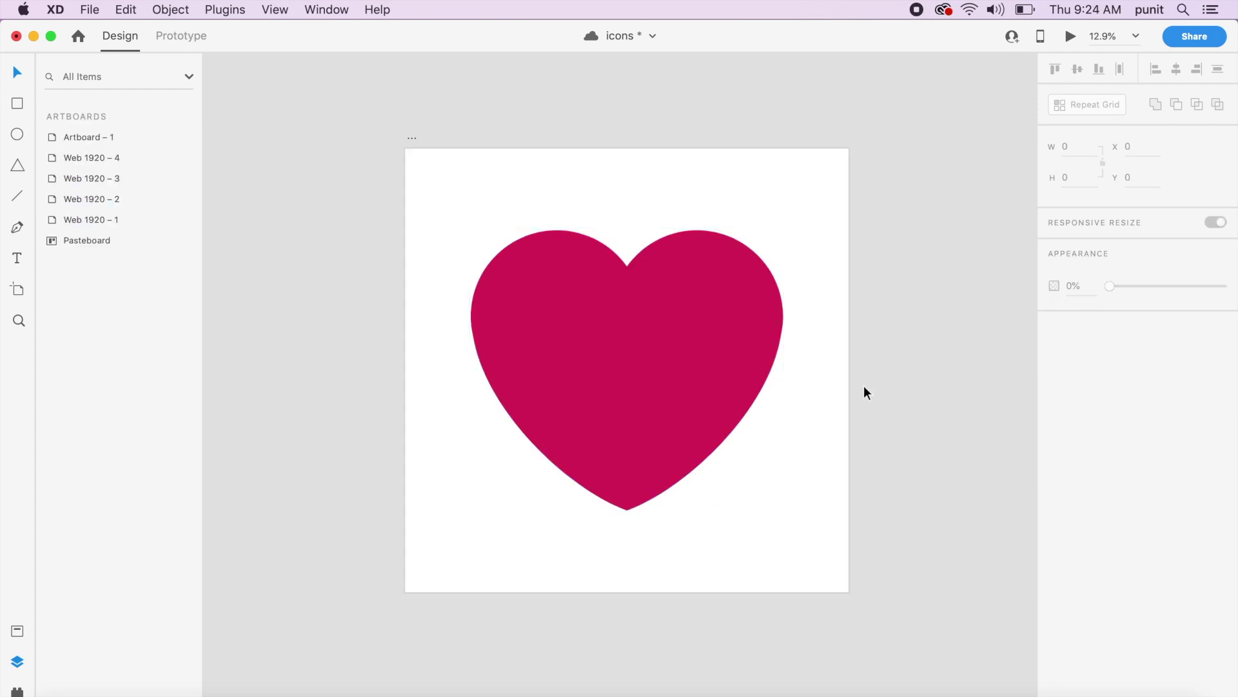
double_click(665, 381)
left_click_drag(783, 511, 950, 648)
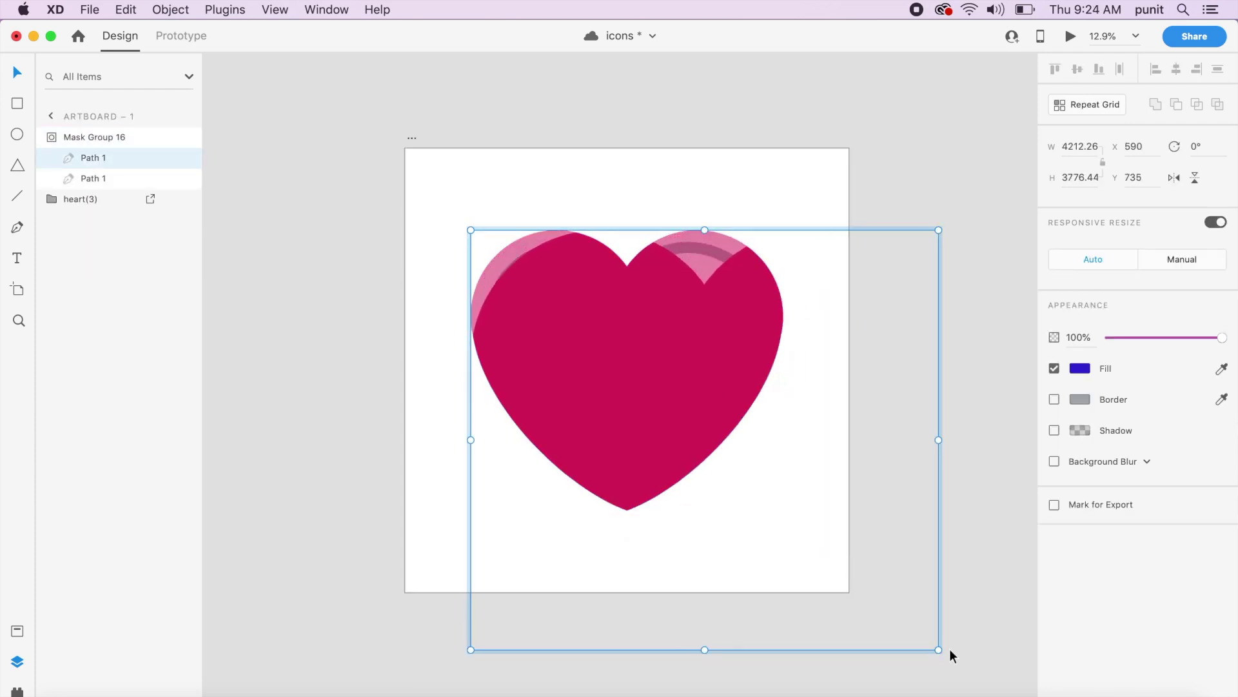
left_click_drag(672, 427, 637, 409)
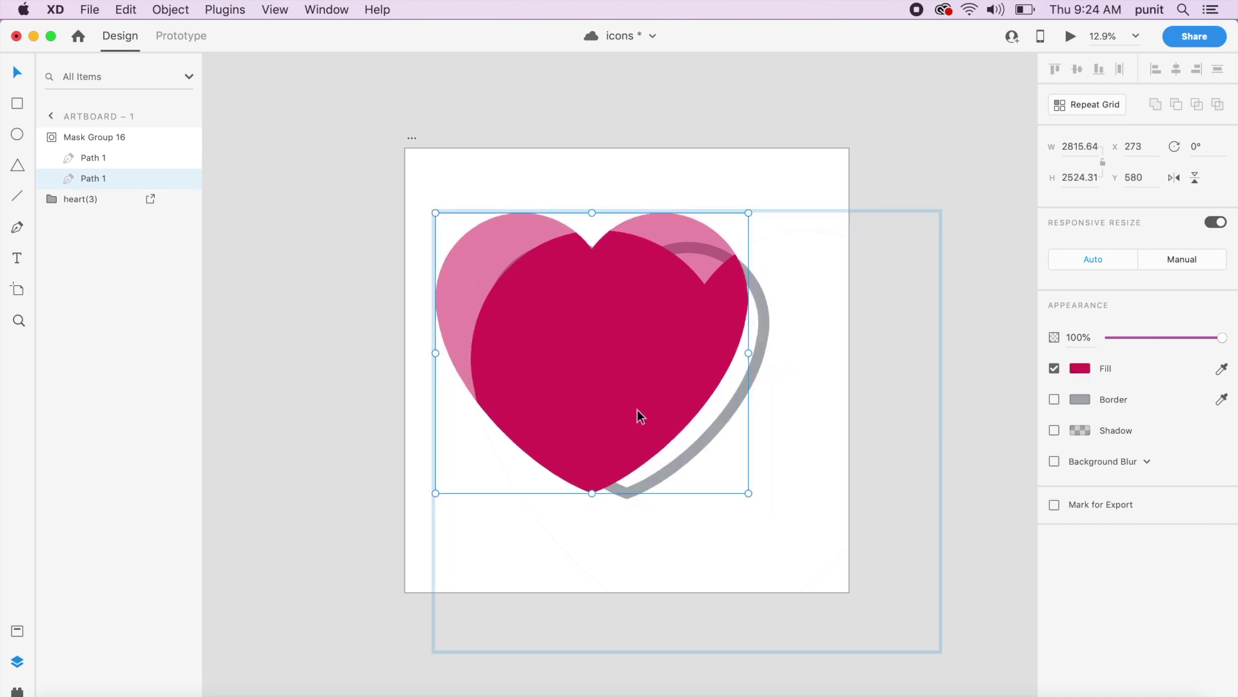
key("super+z")
double_click(648, 400)
left_click(856, 461)
key("Escape")
double_click(670, 408)
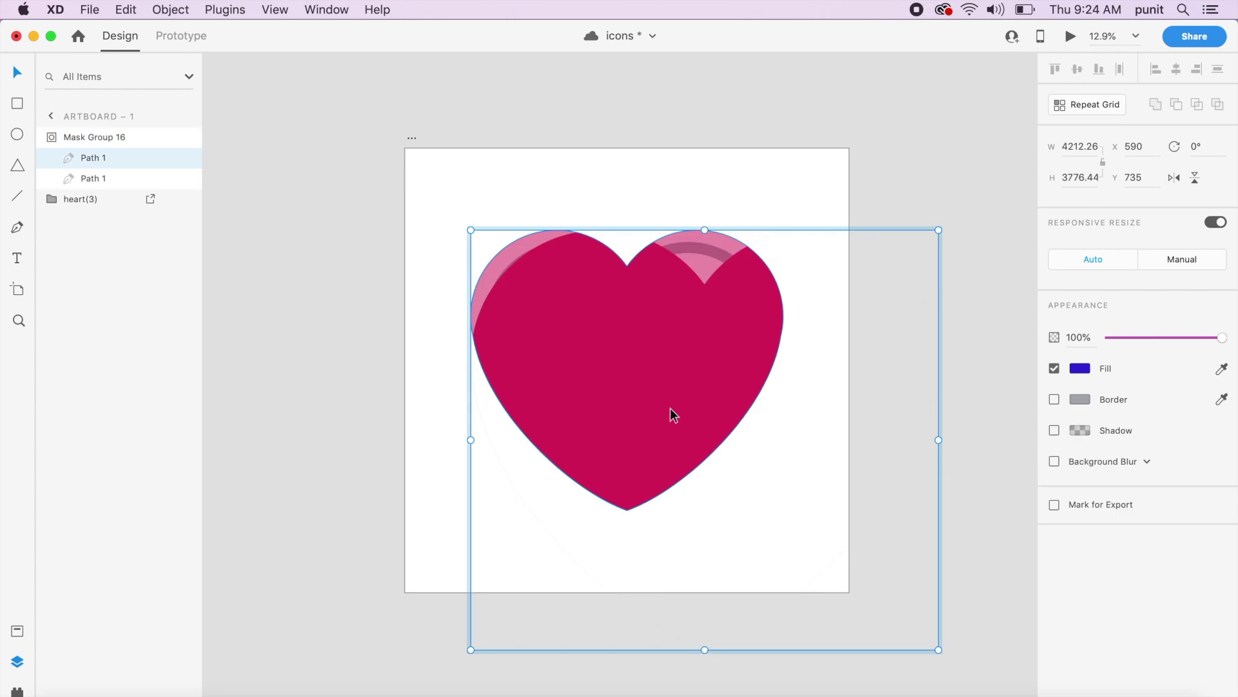
left_click(90, 178)
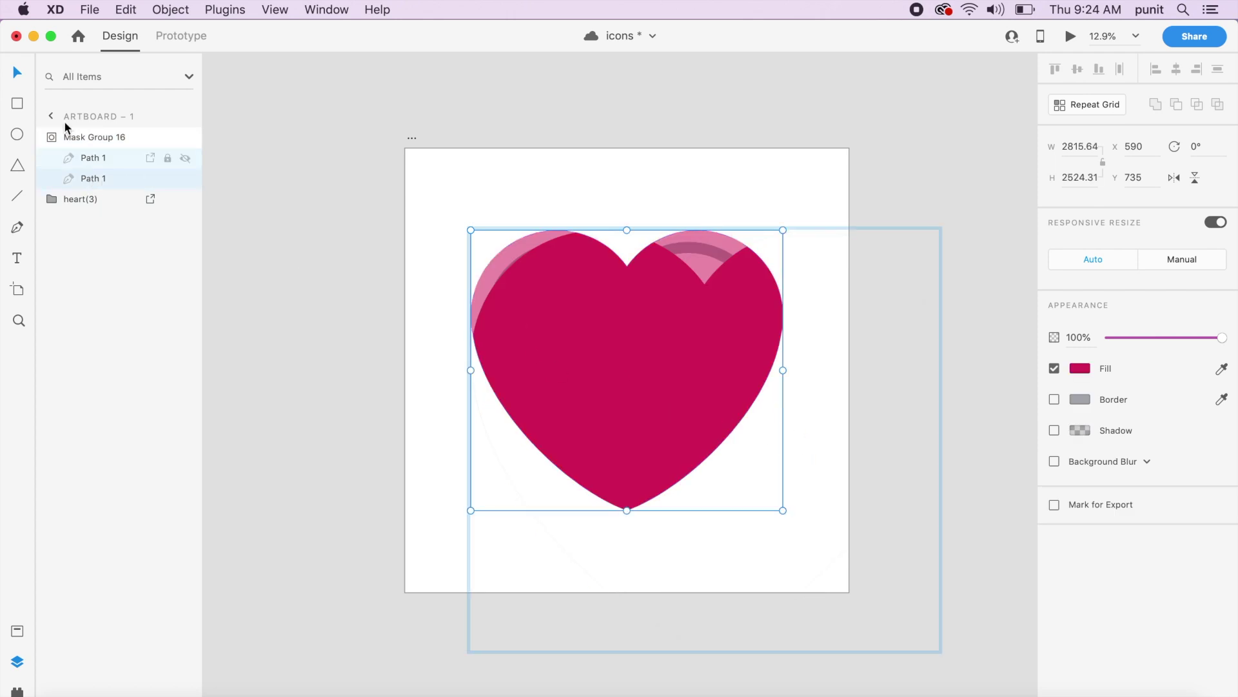
left_click(98, 156)
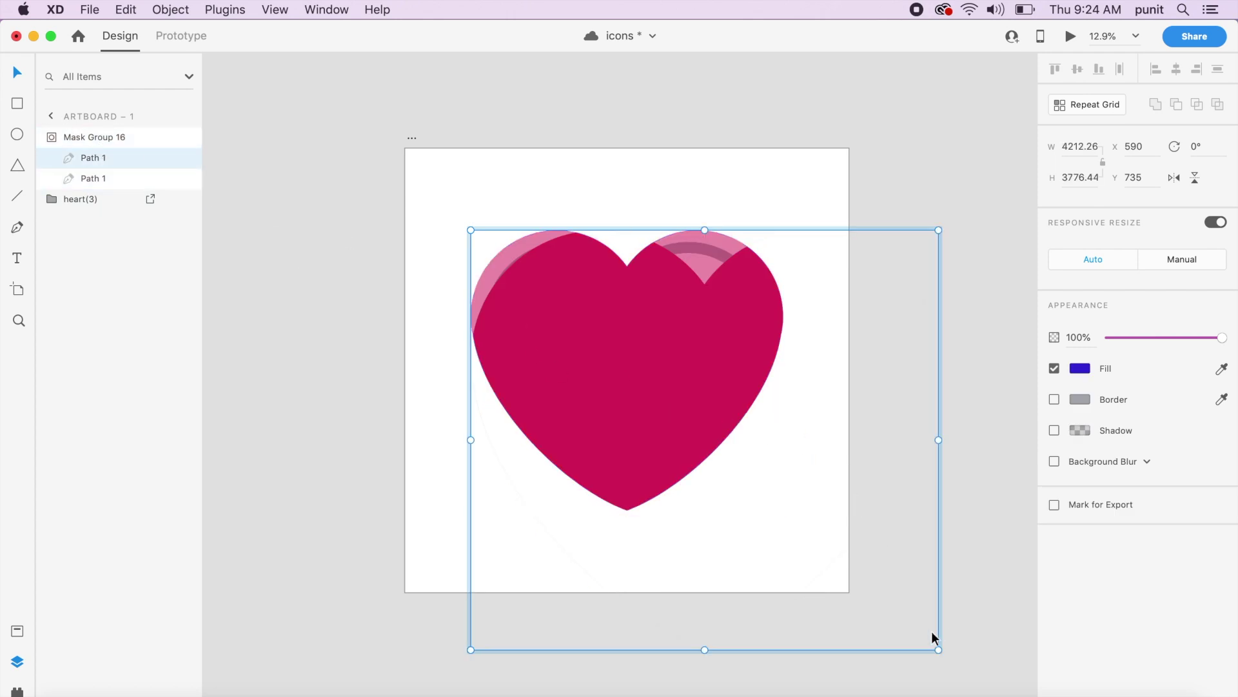
left_click_drag(642, 343, 639, 367)
key("super+z")
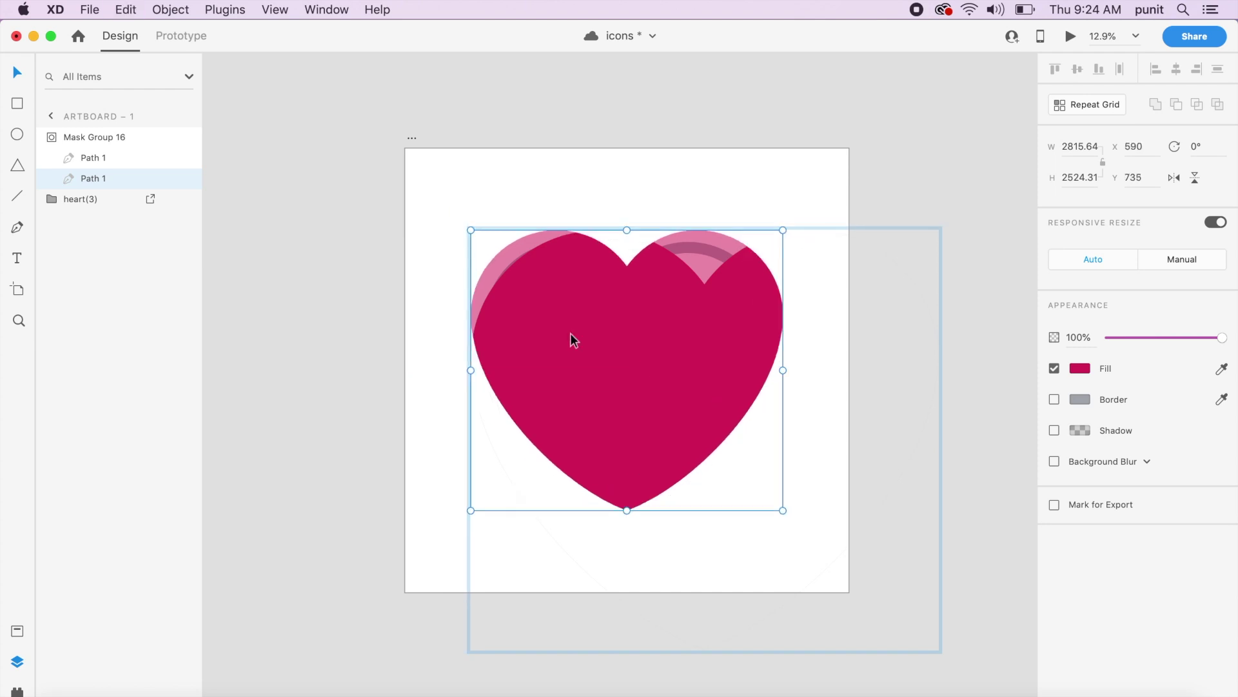
Step: Nudge the enlarged blue mask path to about X -90, Y 115 so it surrounds the whole pink heart, and save the document
left_click(116, 158)
key("shift+Up")
key("shift+Up")
key("shift+Up")
key("shift+Up")
key("shift+Up")
key("shift+Up")
key("shift+Up")
key("shift+Left")
key("shift+Left")
key("shift+Left")
key("shift+Left")
key("shift+Left")
key("shift+Left")
key("shift+Left")
key("shift+Left")
key("shift+Left")
key("shift+Left")
key("shift+Left")
key("shift+Left")
key("shift+Left")
key("shift+Left")
key("shift+Left")
key("shift+Left")
key("shift+Left")
key("shift+Left")
key("shift+Left")
key("shift+Left")
key("shift+Left")
key("shift+Left")
key("shift+Left")
key("shift+Left")
key("shift+Left")
key("shift+Left")
key("shift+Left")
key("shift+Left")
key("shift+Left")
key("shift+Left")
key("shift+Left")
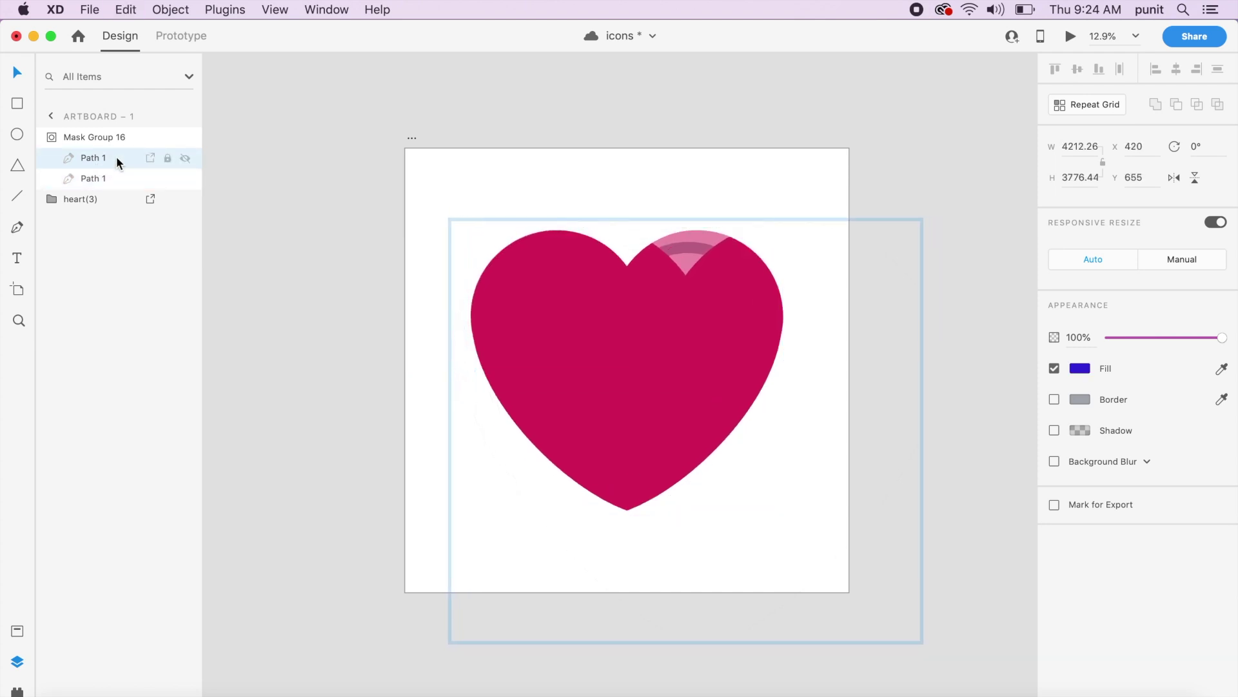
key("shift+Left")
key("shift+Left")
key("shift+Left")
key("shift+Left")
key("shift+Left")
key("shift+Left")
key("shift+Left")
key("shift+Left")
key("shift+Left")
key("shift+Left")
key("shift+Left")
key("shift+Left")
key("shift+Left")
key("shift+Left")
key("shift+Left")
key("shift+Left")
key("shift+Left")
key("shift+Left")
key("shift+Left")
key("shift+Left")
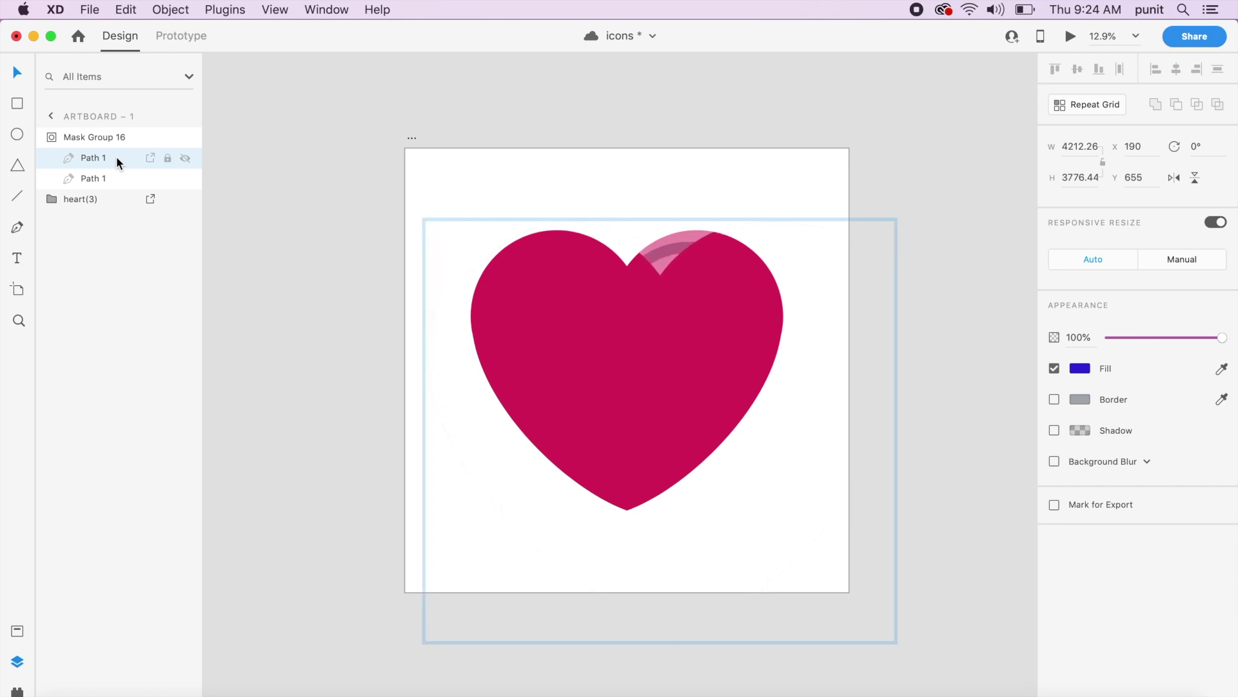
key("shift+Left")
key("shift+Left")
key("shift+Left")
key("shift+Left")
key("shift+Left")
key("shift+Left")
key("shift+Left")
key("shift+Left")
key("shift+Left")
key("shift+Left")
key("shift+Left")
key("shift+Left")
key("shift+Left")
key("shift+Left")
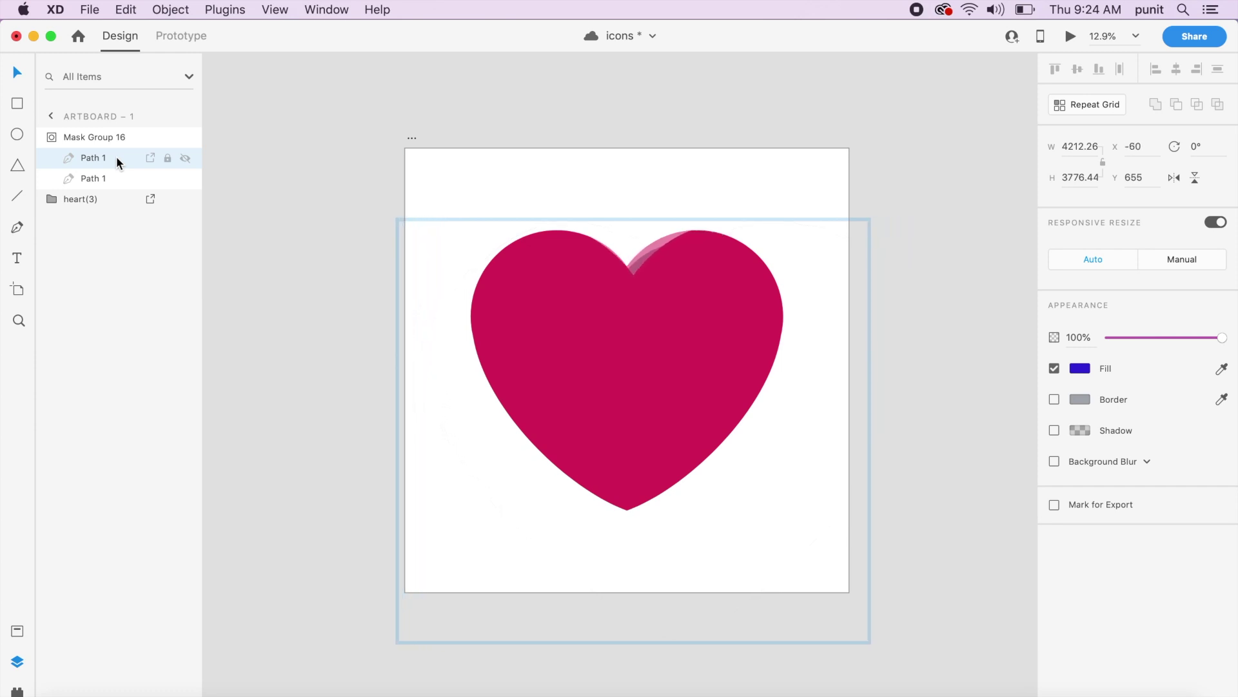
key("shift+Up")
key("shift+Up")
key("shift+Up")
key("shift+Up")
key("shift+Up")
key("shift+Up")
key("shift+Up")
key("shift+Up")
key("shift+Up")
key("shift+Up")
key("shift+Up")
key("shift+Up")
key("shift+Up")
key("shift+Up")
key("shift+Up")
key("shift+Up")
key("shift+Up")
key("shift+Up")
key("shift+Up")
key("shift+Up")
key("shift+Up")
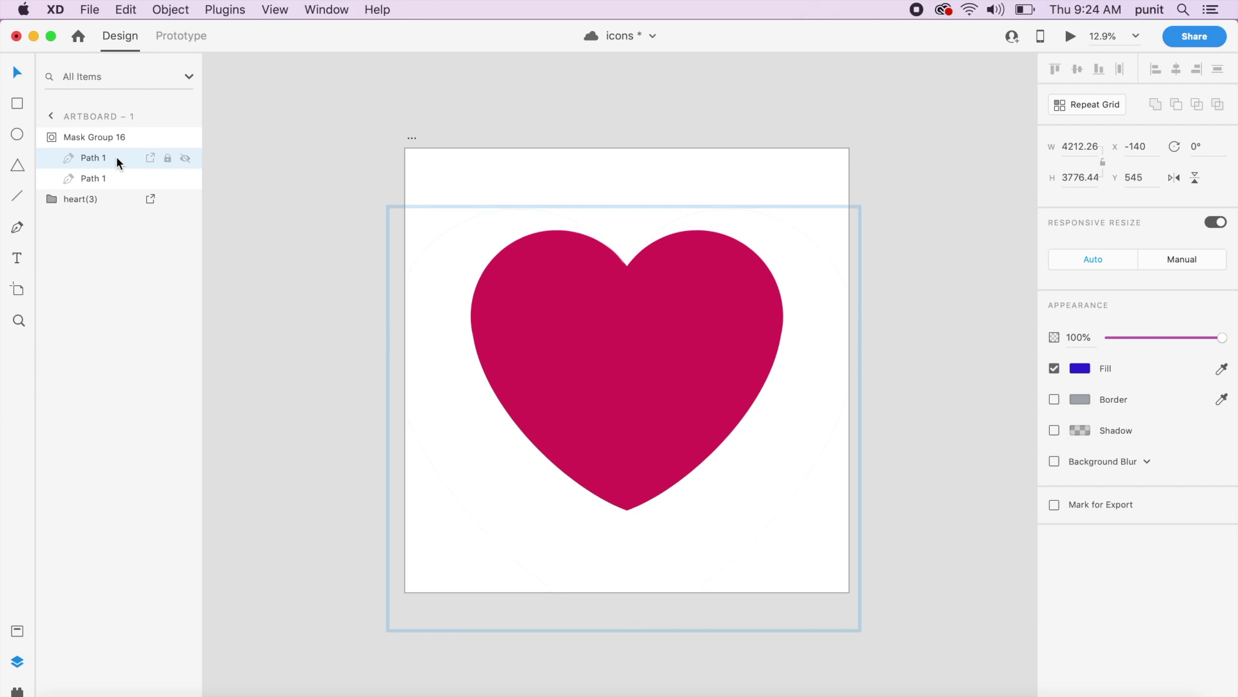
key("shift+Right")
key("shift+Right")
key("shift+Right")
key("shift+Right")
key("shift+Right")
key("shift+Up")
key("shift+Up")
key("shift+Up")
key("shift+Up")
key("shift+Up")
key("shift+Up")
key("shift+Up")
key("shift+Up")
key("shift+Up")
key("shift+Up")
key("shift+Up")
key("shift+Up")
key("shift+Up")
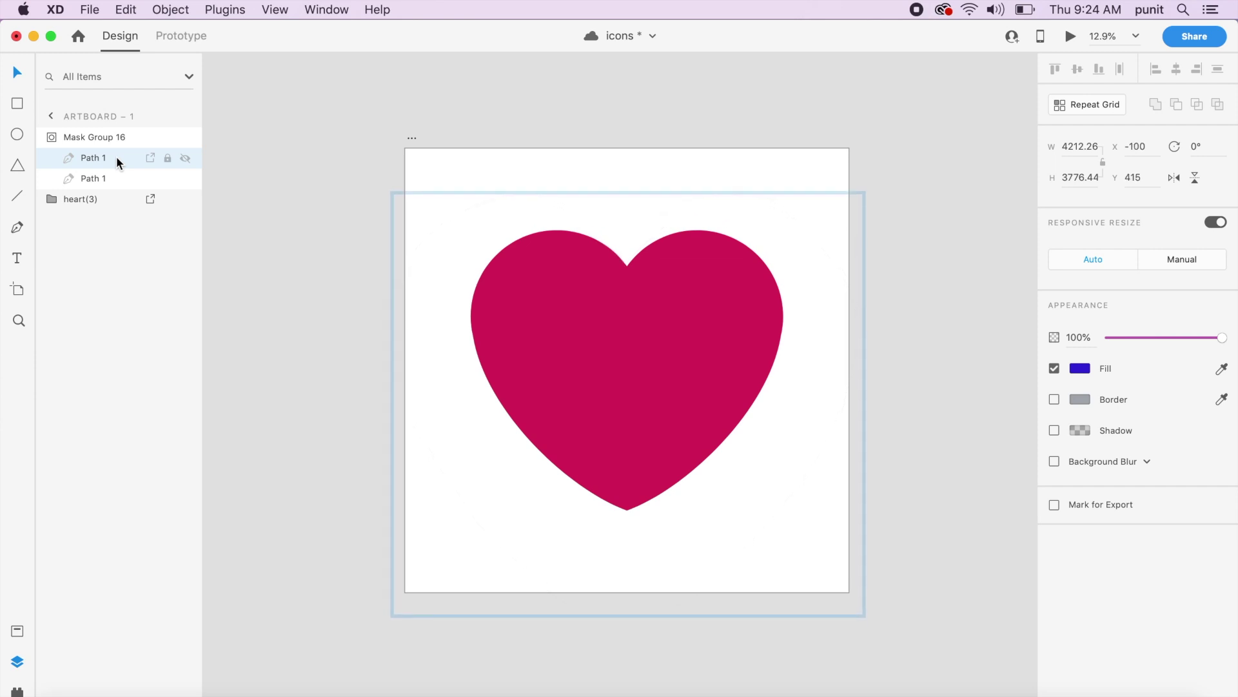
left_click(656, 265)
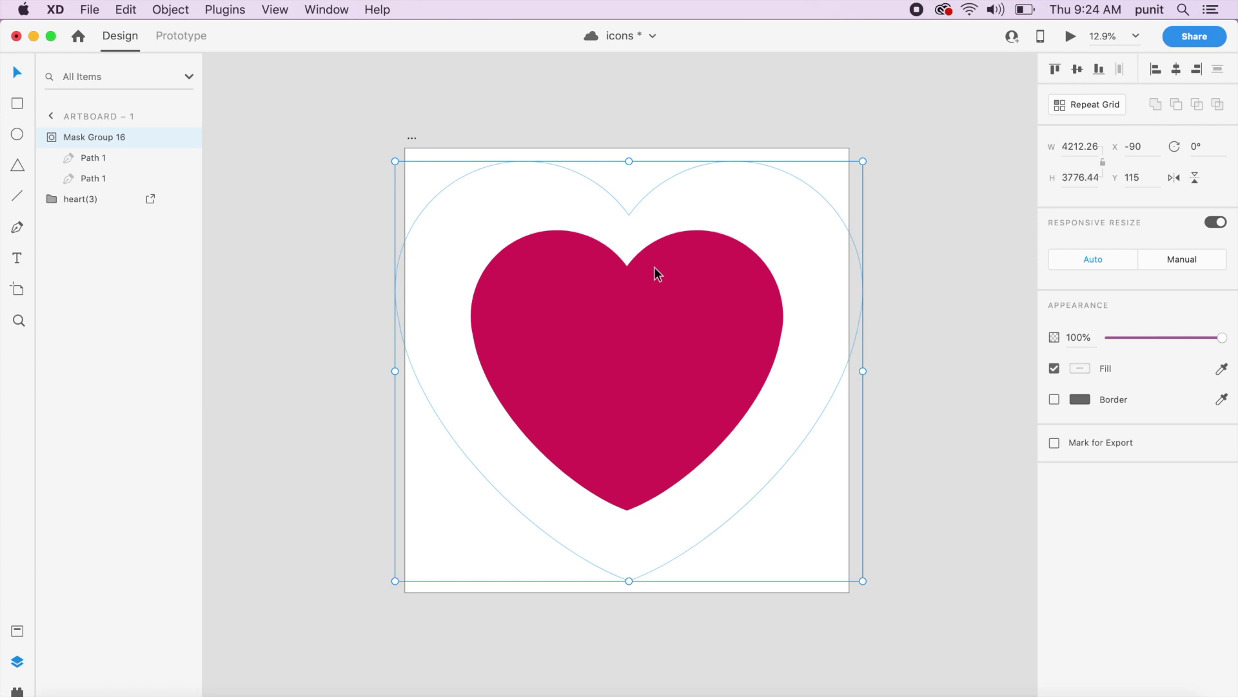
key("super+s")
left_click(938, 210)
left_click(684, 331)
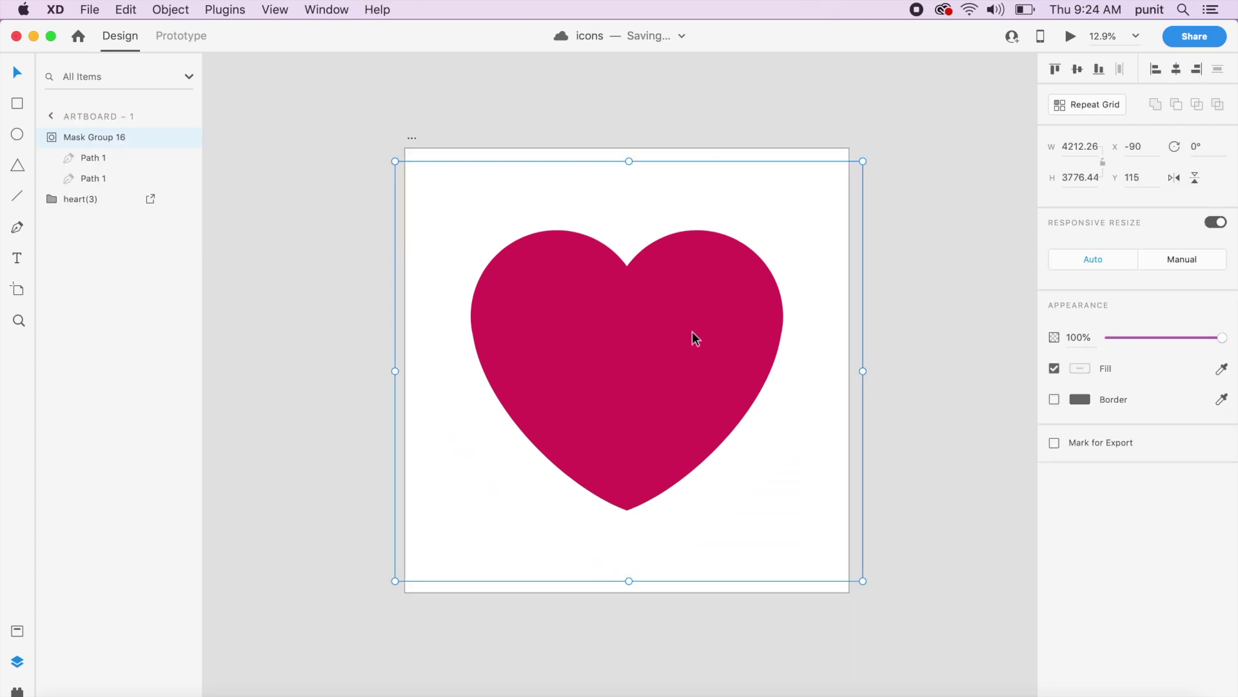
left_click_drag(684, 331, 791, 326)
key("super+z")
left_click(948, 323)
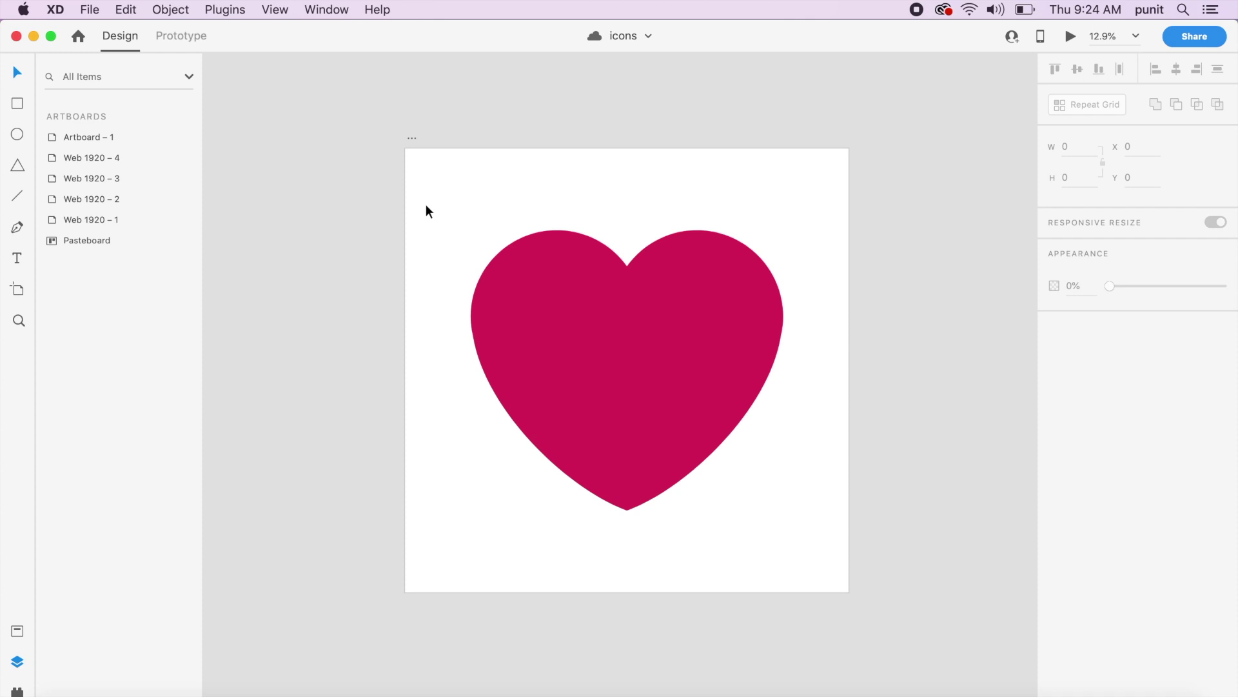
Step: Draw a circle about 2947 in diameter on the pasteboard beside the heart artboard
scroll(423, 251, "right", 5)
key("e")
mouse_move(596, 180)
left_mouse_down()
mouse_move(749, 285)
mouse_move(1036, 532)
mouse_move(824, 478)
mouse_move(905, 508)
left_mouse_up()
left_click(904, 508)
key("v")
left_click_drag(662, 431, 662, 405)
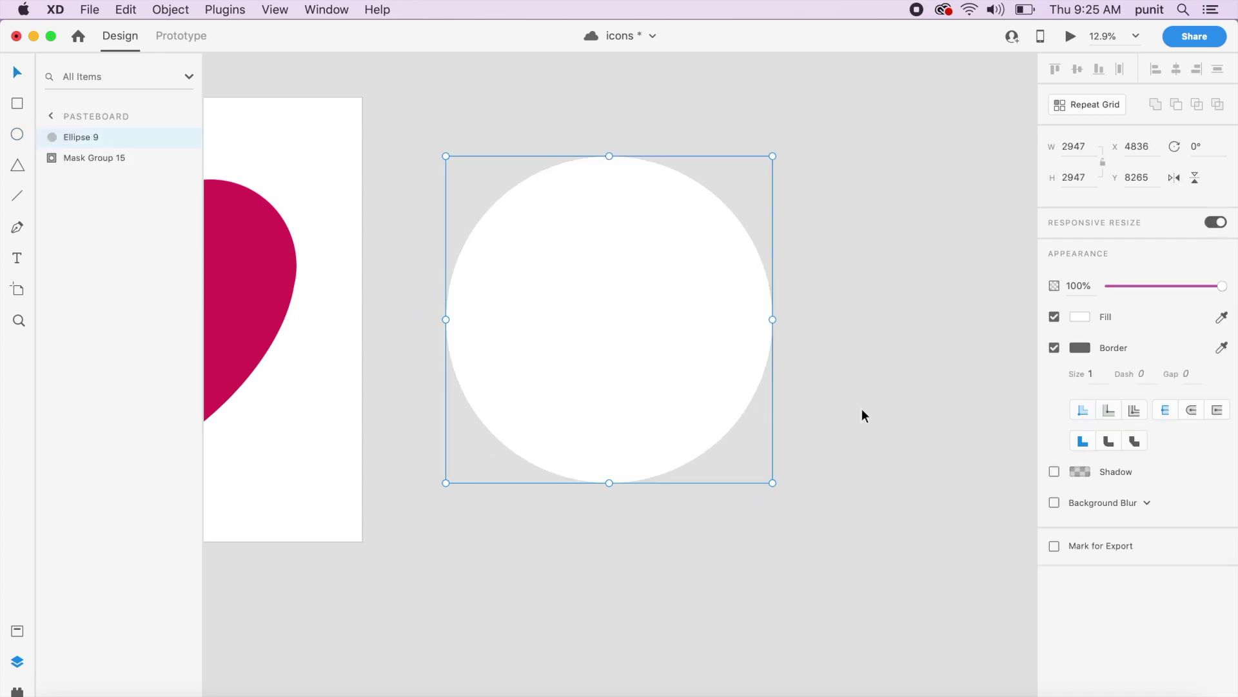
Step: Give the circle a border in the pink sampled from the heart, with size 200
left_click(1054, 317)
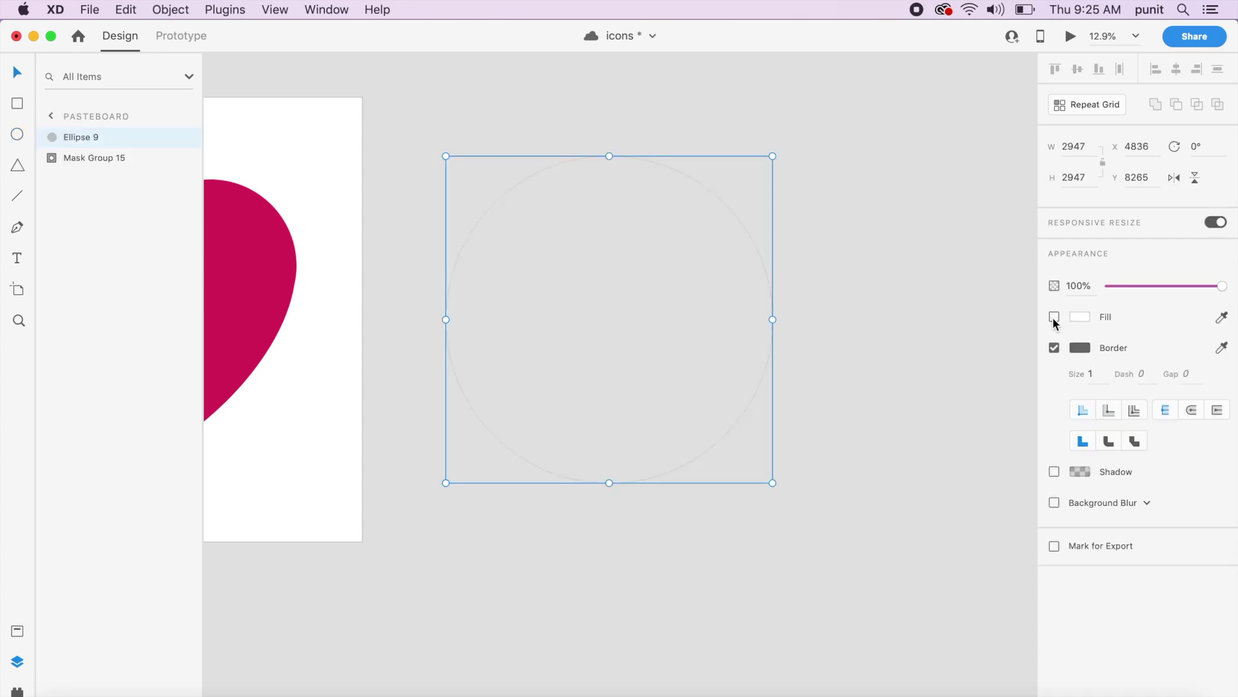
left_click(1054, 317)
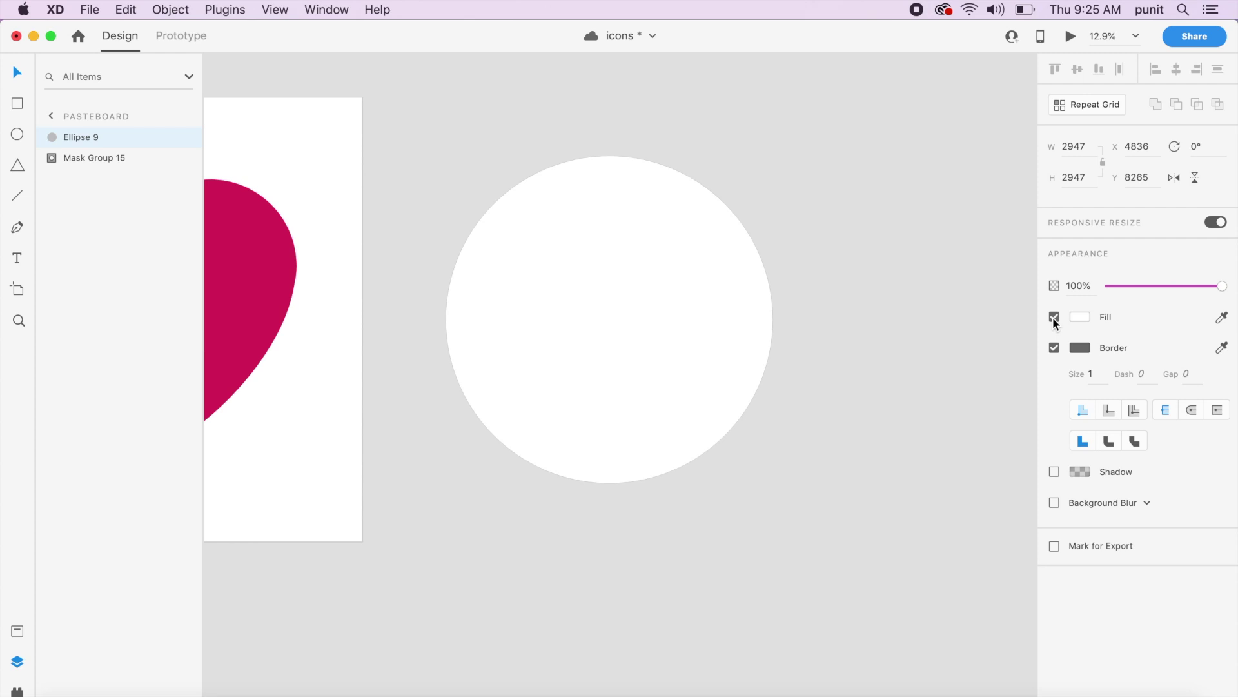
left_click(1081, 349)
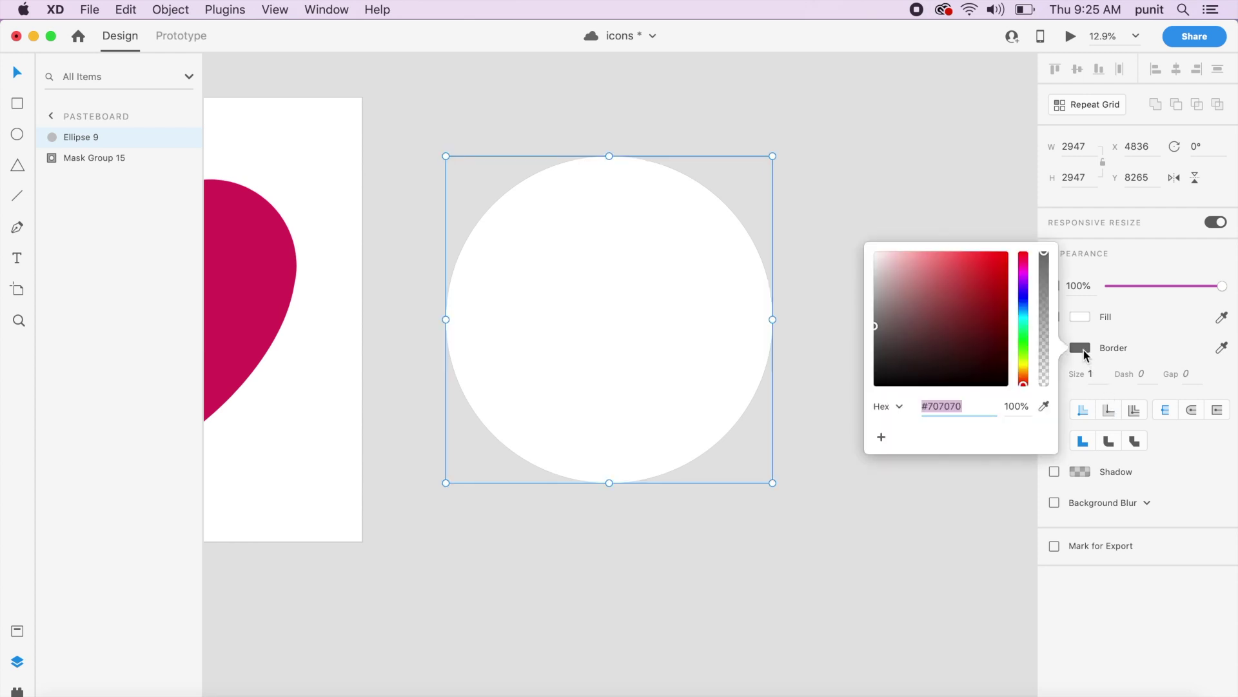
left_click(1045, 408)
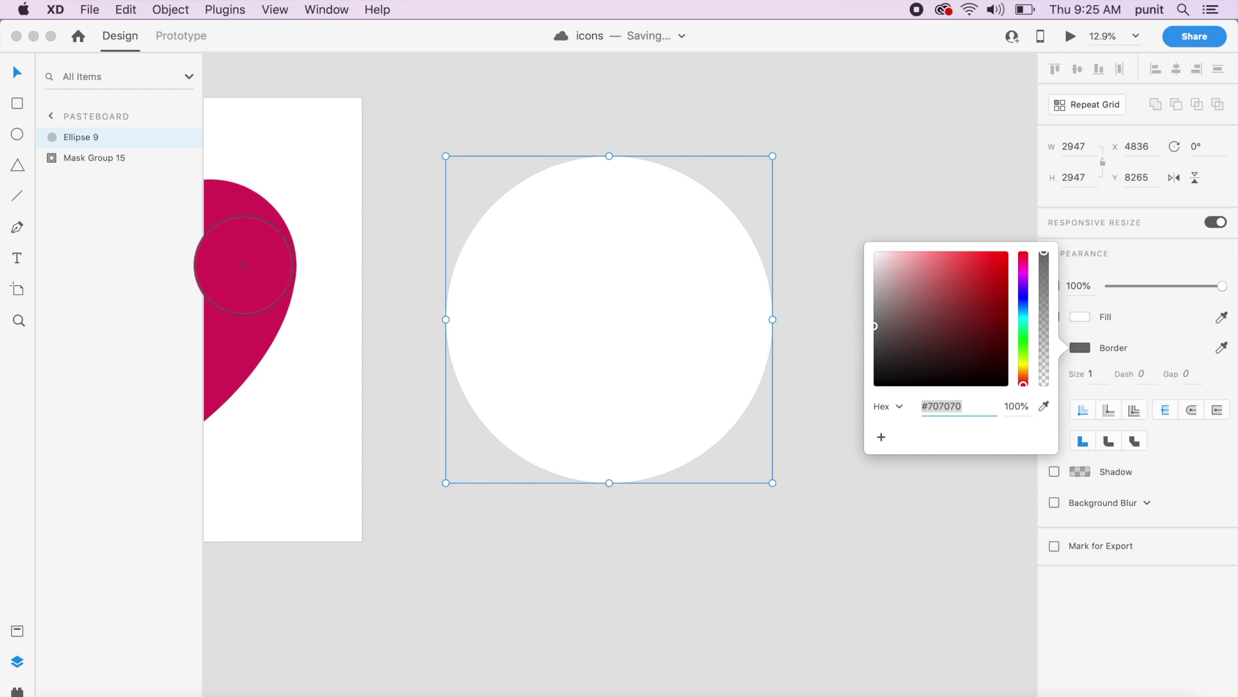
left_click(252, 265)
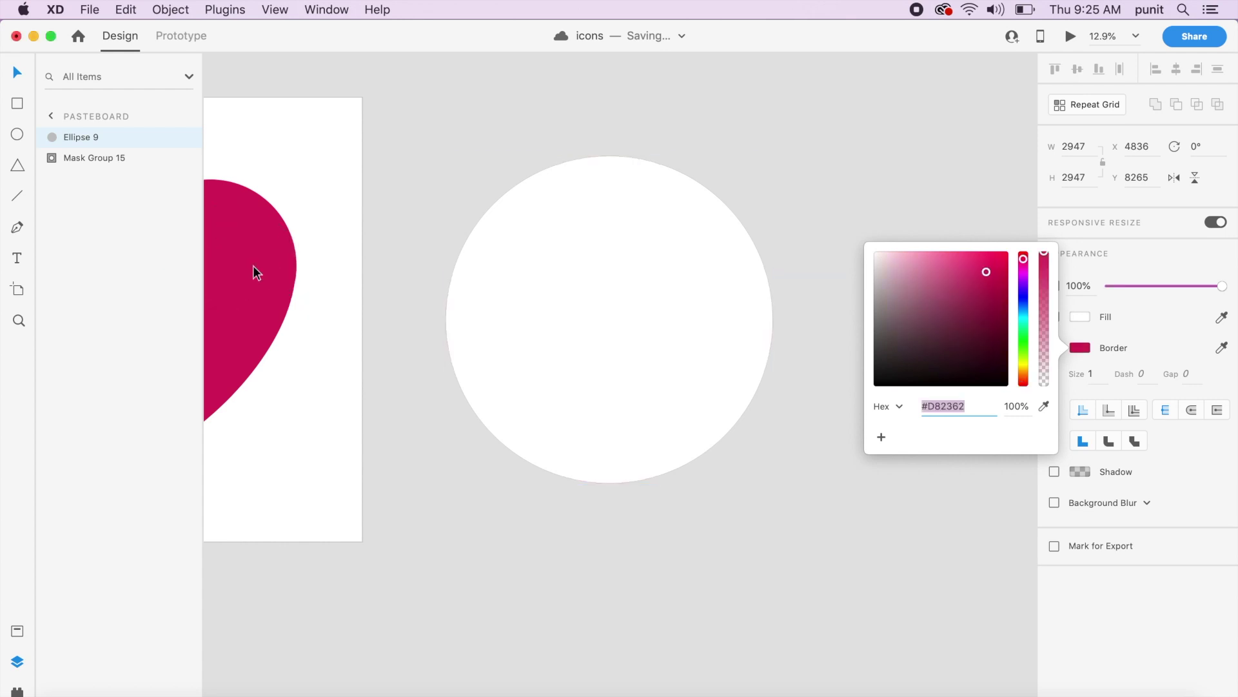
left_click(1104, 379)
type("100")
key("Return")
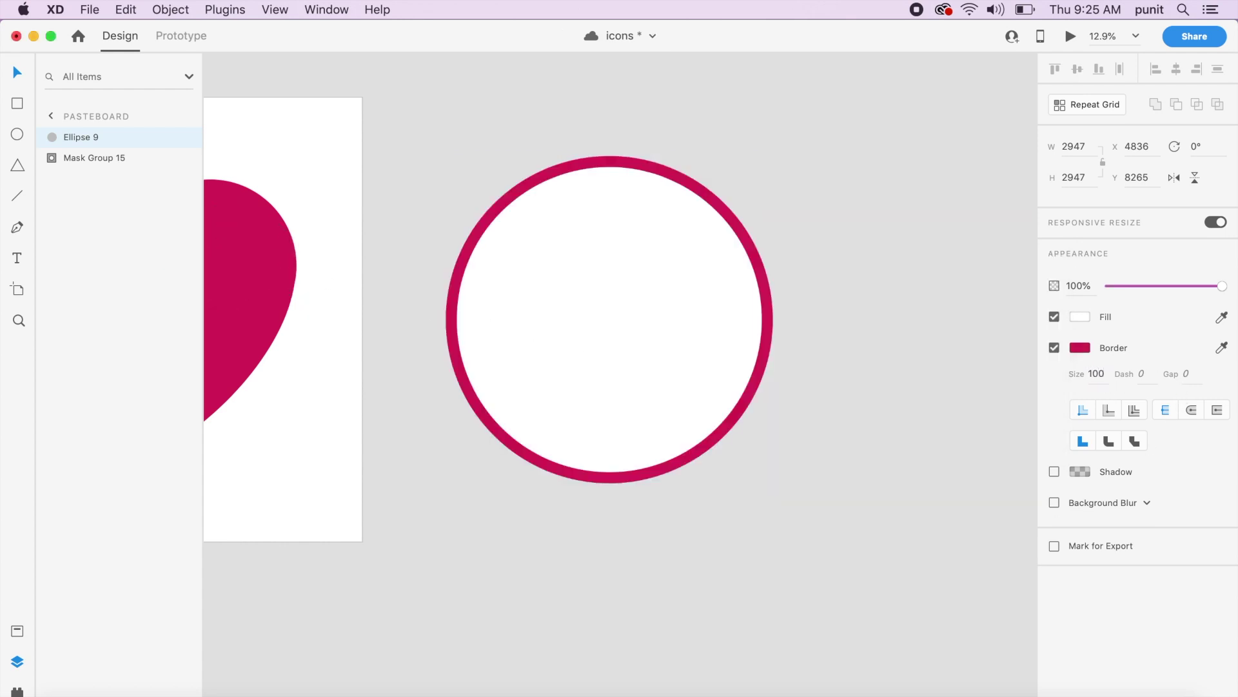
type("200")
key("Return")
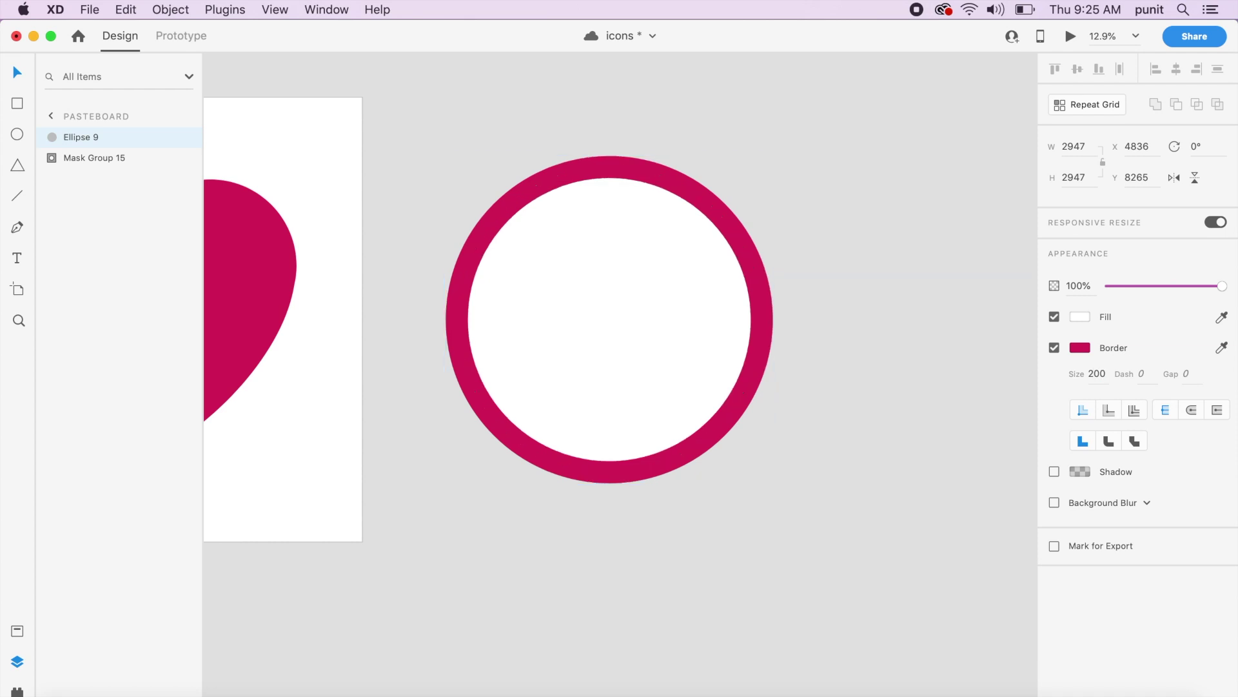
Step: Duplicate the circle beside the original and set the copy's border size to 400
left_click_drag(595, 301, 708, 309)
left_click_drag(891, 311, 890, 313)
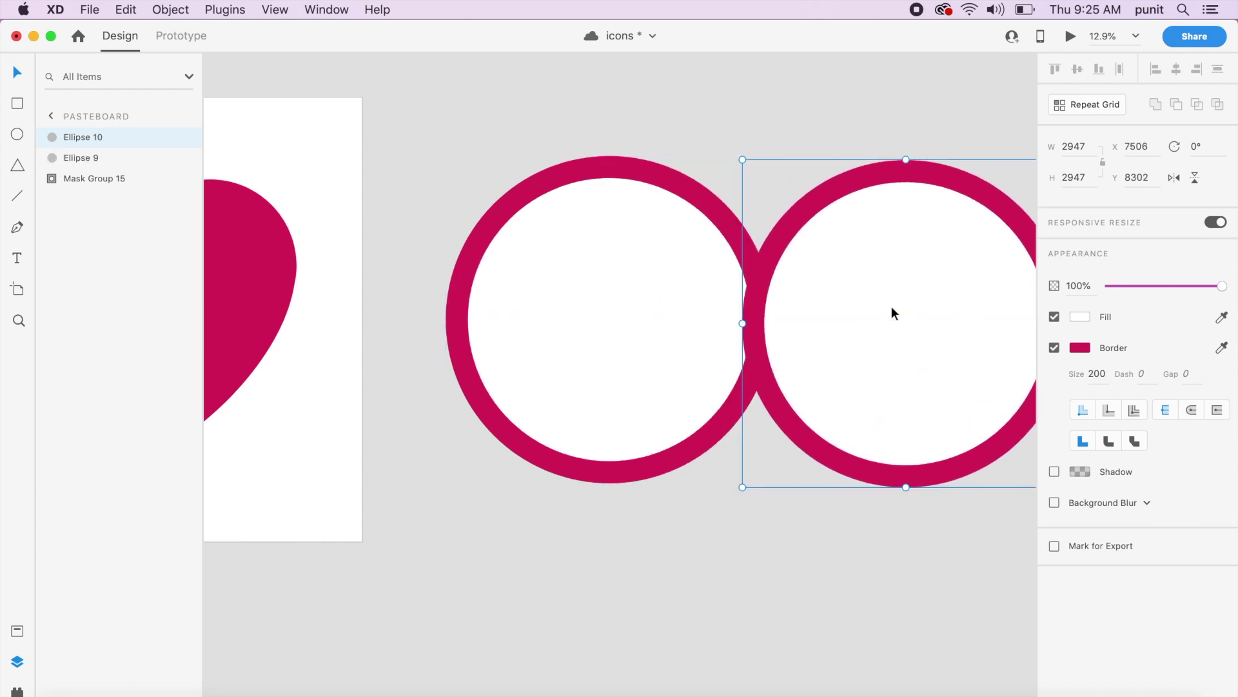
scroll(891, 312, "right", 5)
left_click(1097, 373)
type("400")
key("Return")
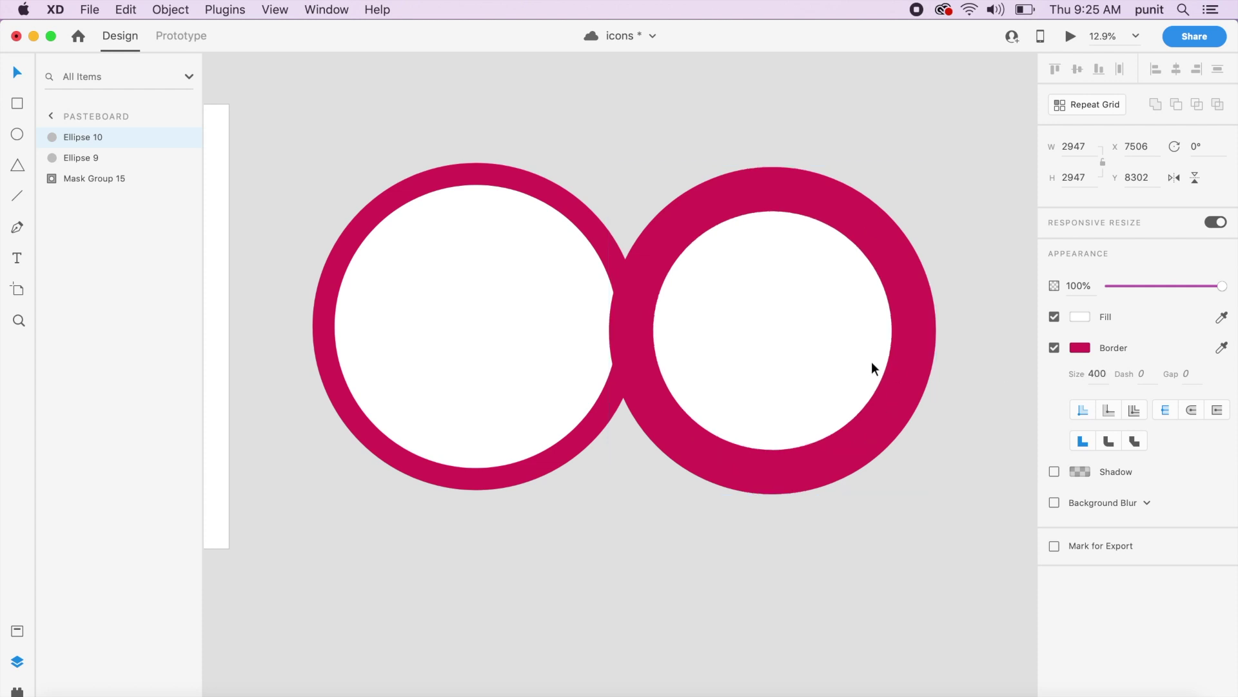
Step: Remove the fill from both circles so only their pink borders remain
left_click(524, 330, "shift")
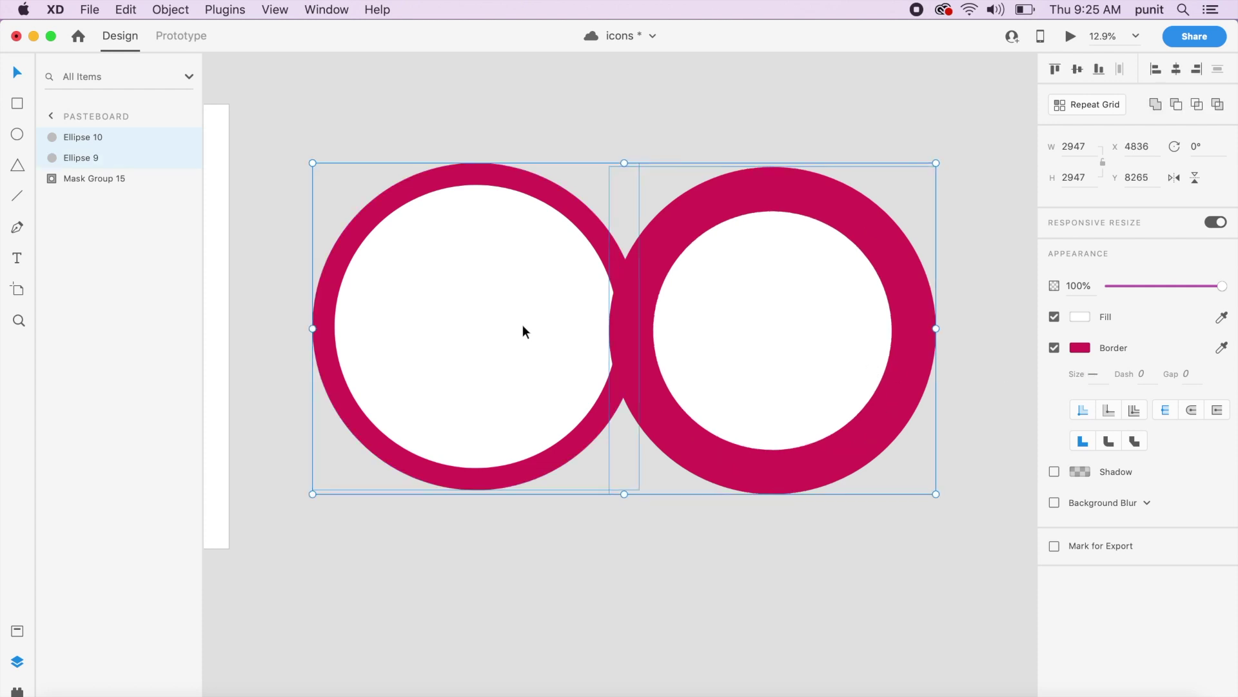
left_click(1054, 317)
scroll(566, 281, "left", 10)
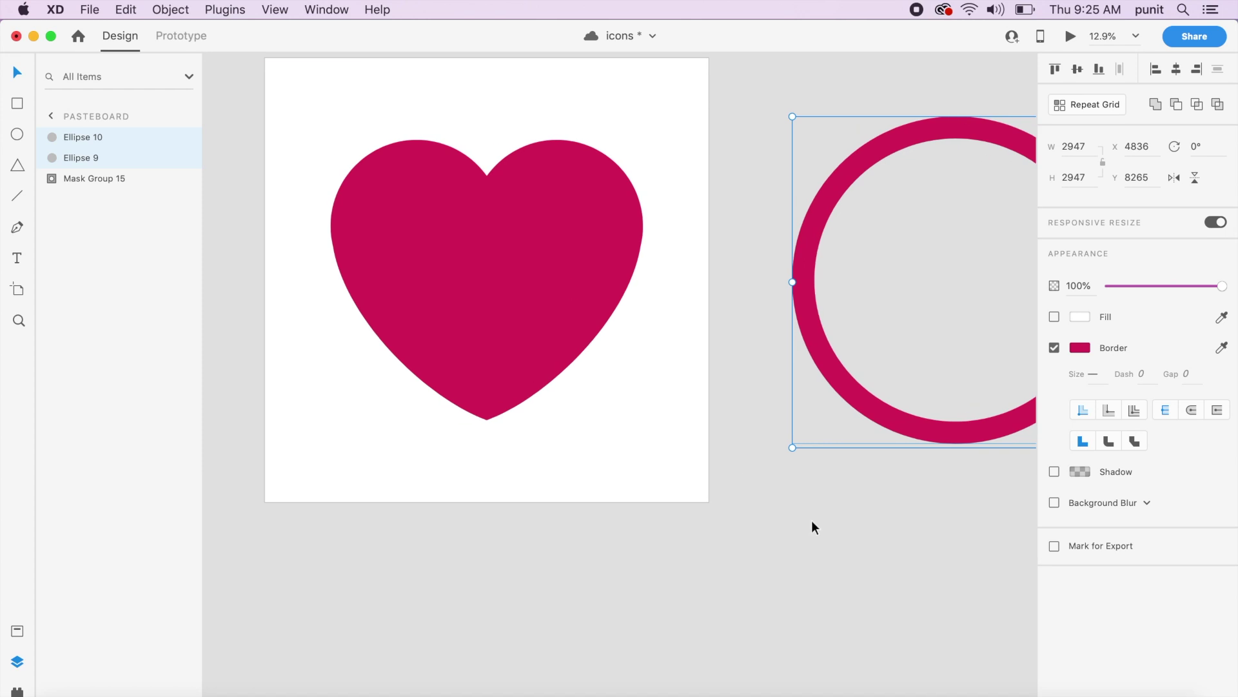
left_click(815, 522)
Step: Centre the thinner ring over the heart at X 524, Y 524 on the artboard, and move the thicker ring close beside the artboard
scroll(815, 522, "down", 5)
left_click_drag(970, 470, 689, 469)
scroll(961, 443, "right", 3)
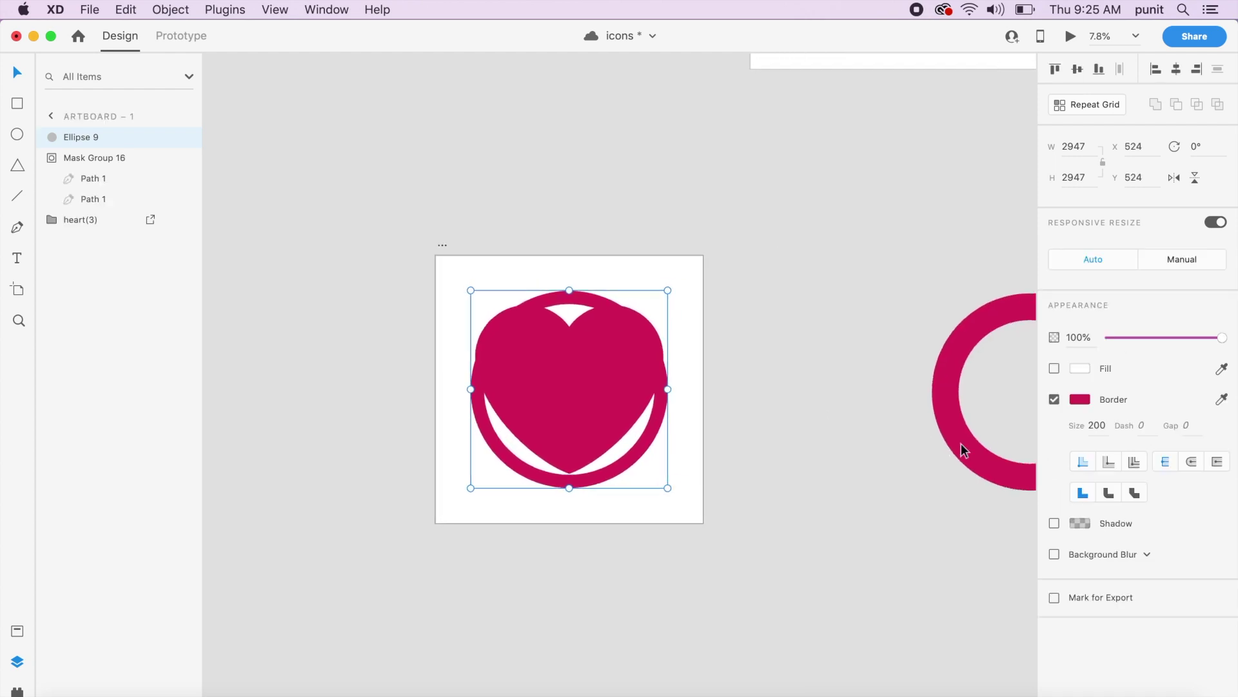
left_click_drag(968, 445, 701, 435)
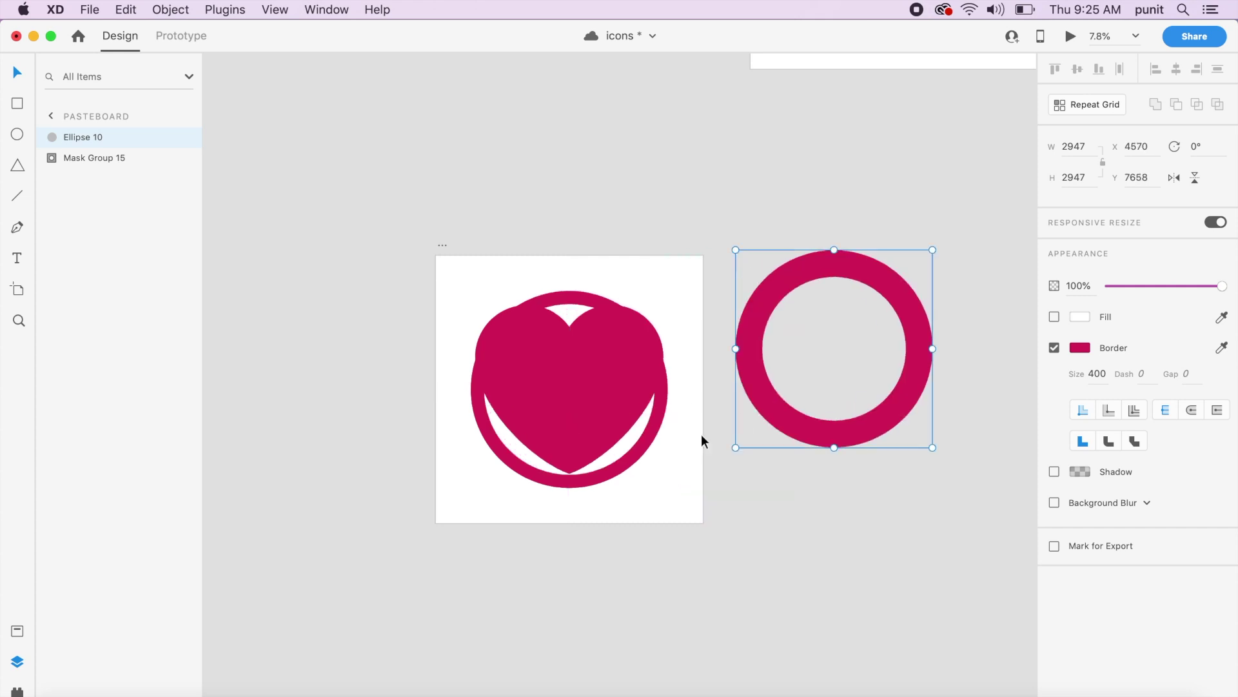
Step: Duplicate the thinner ring on the artboard, then remove the copy's border and give it a solid cyan fill
left_click(635, 459)
left_click_drag(635, 460, 591, 431)
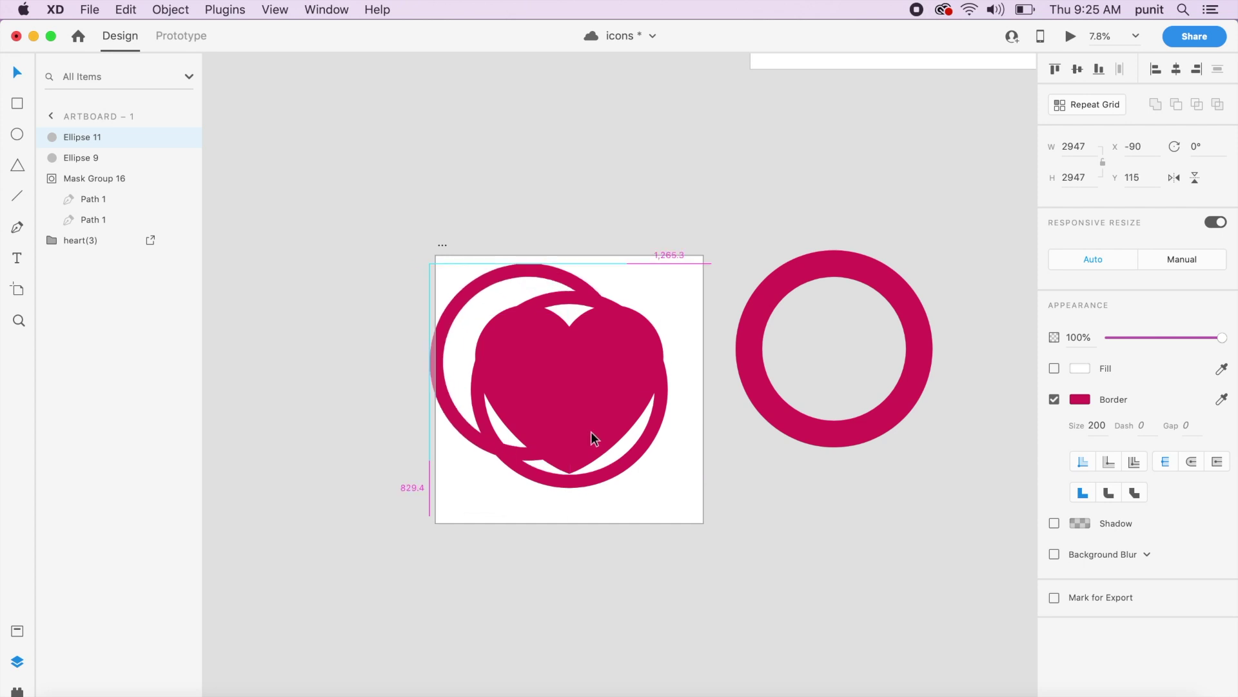
left_click(1054, 369)
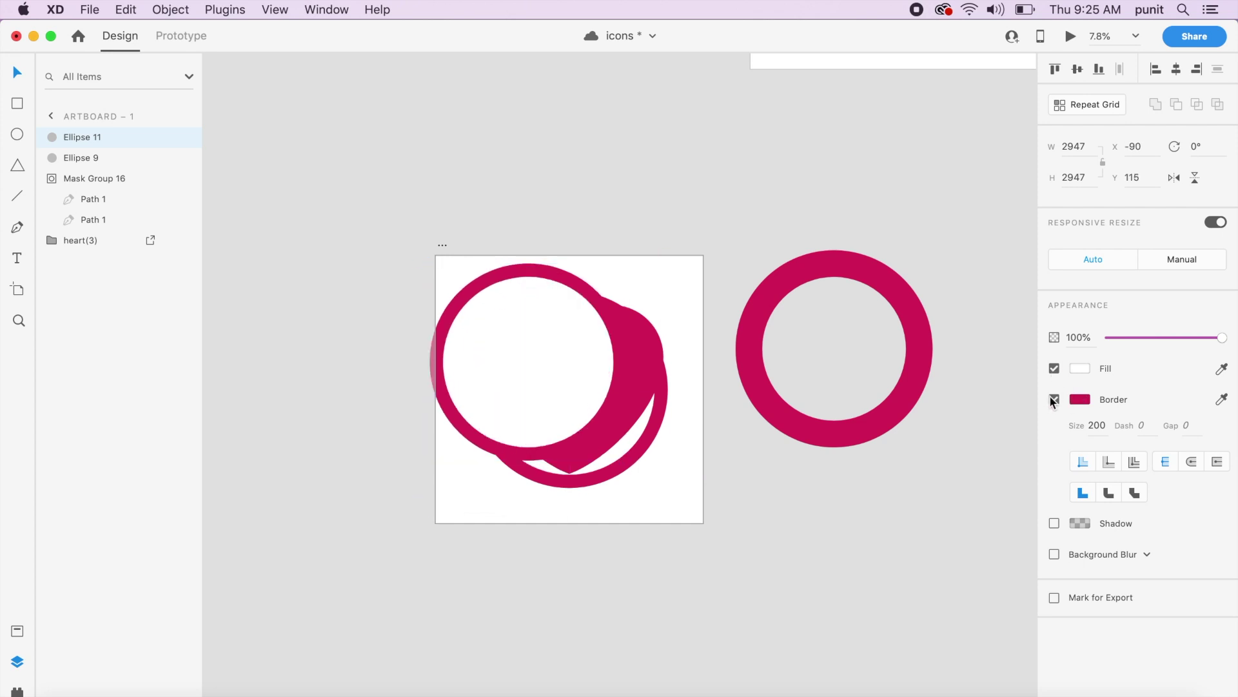
left_click(1054, 400)
left_click(1080, 369)
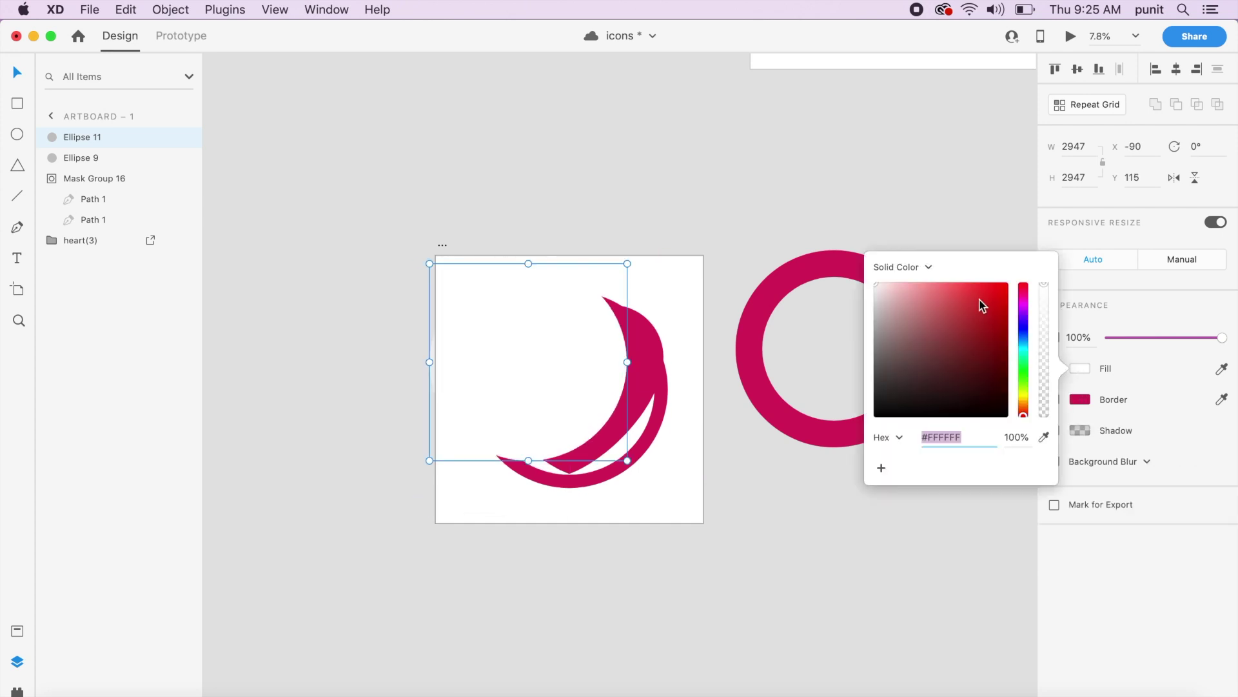
left_click(978, 291)
left_click(1025, 349)
Step: Enlarge the cyan circle to about 3886 × 3886 and centre it on the artboard at X 55, Y 55
left_click_drag(450, 328, 528, 346)
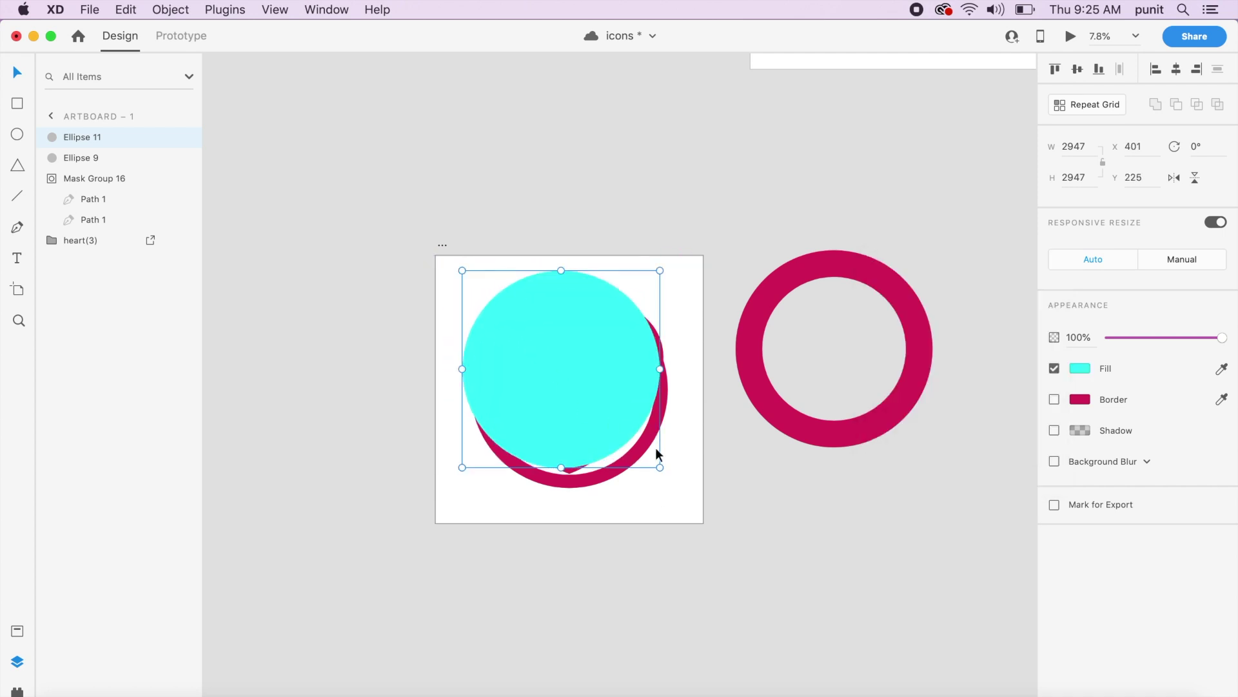
left_click_drag(659, 467, 716, 530)
left_click_drag(624, 488, 607, 476)
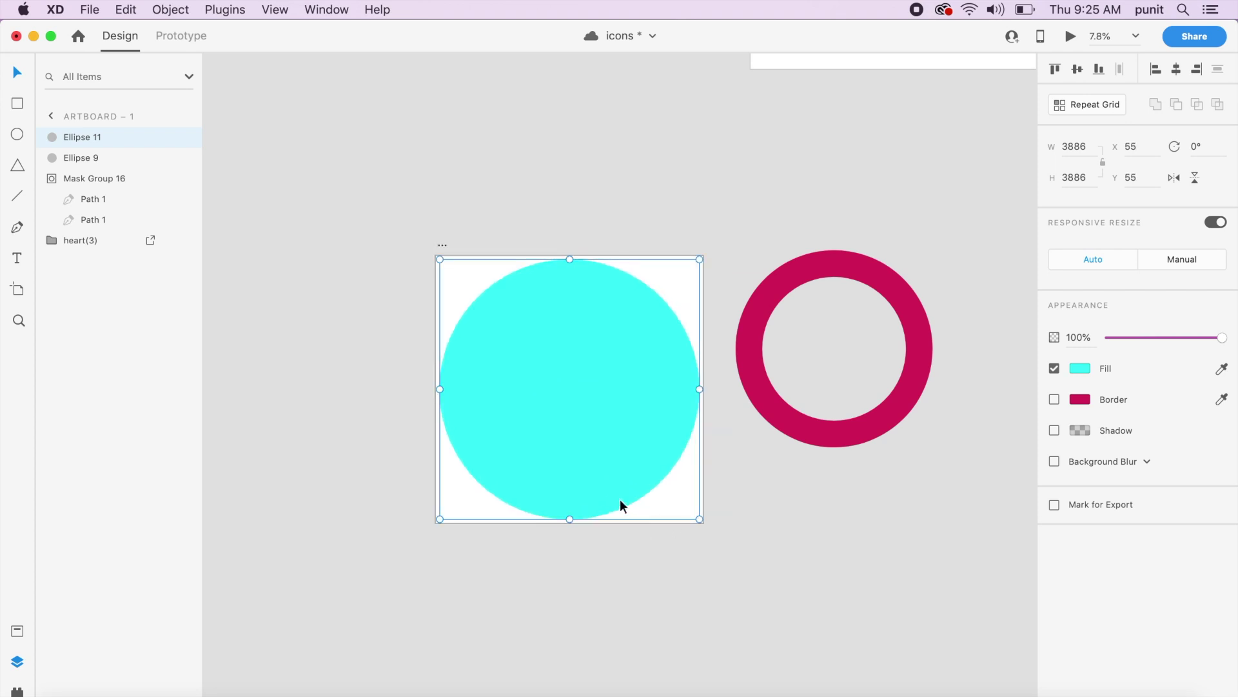
Step: Place a copy of the cyan circle outside the artboard, just below the thicker ring
left_click(116, 158, "shift")
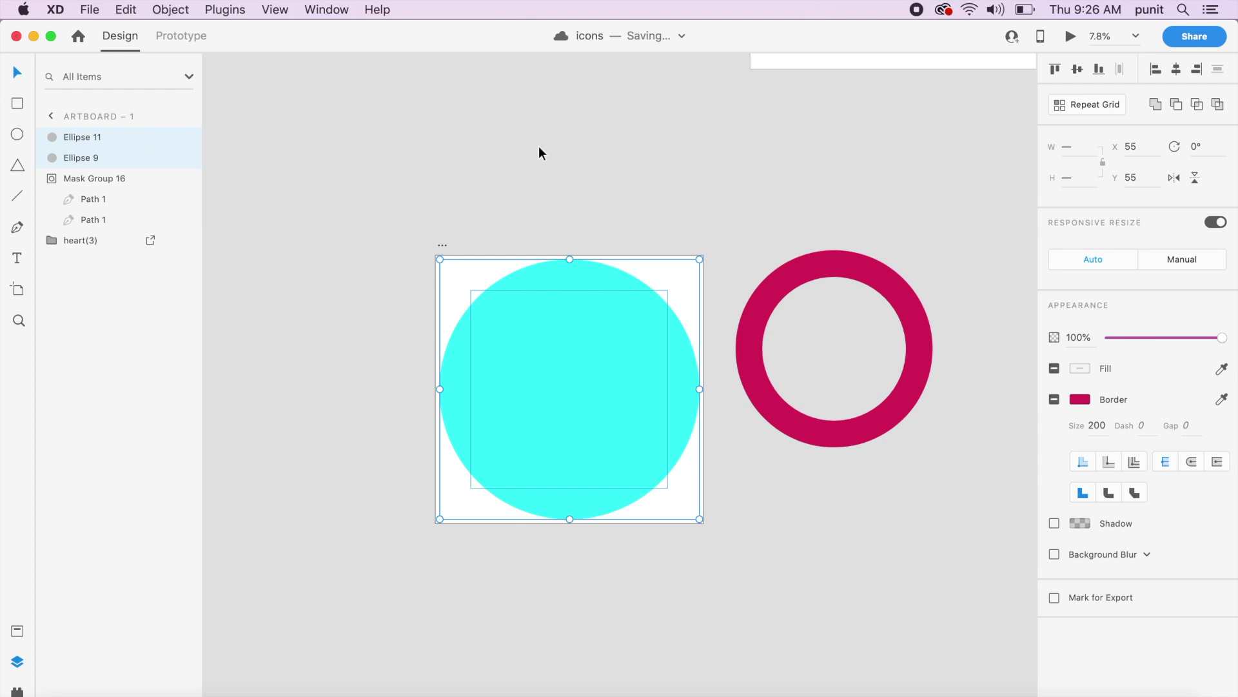
left_click(600, 127)
left_click_drag(612, 373, 911, 541)
Step: Mask the thinner ring with the cyan circle that covers it on the artboard
left_click(631, 418)
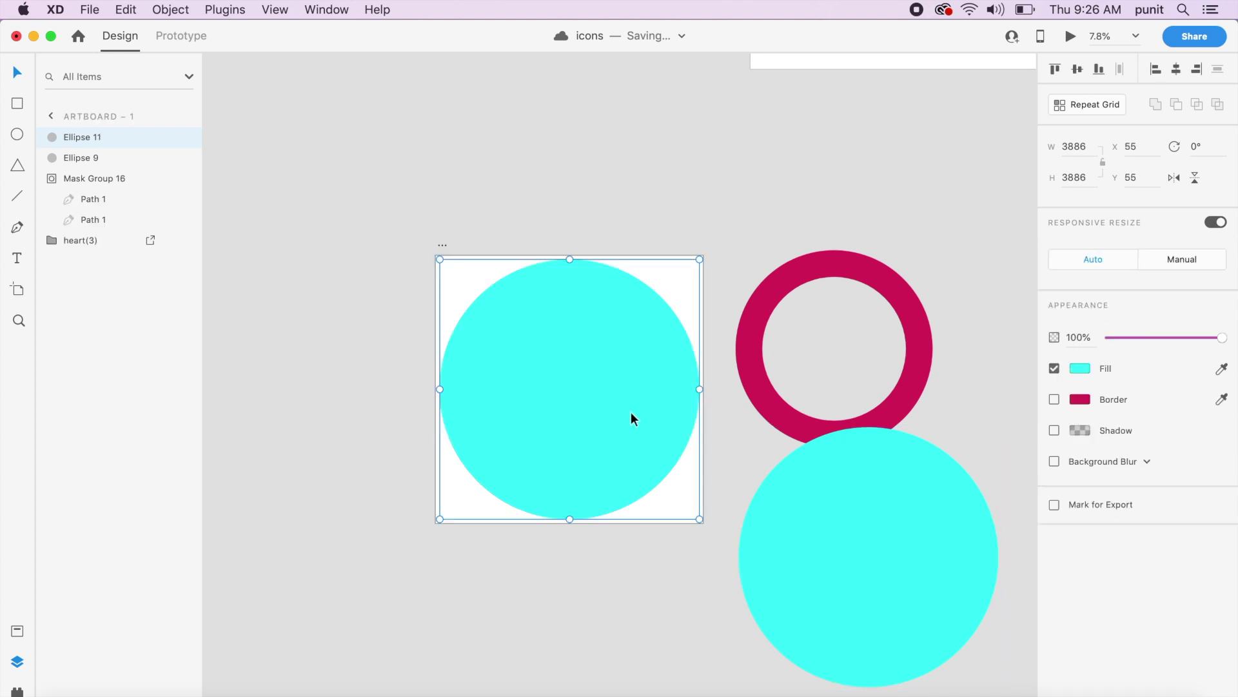
left_click(91, 160, "shift")
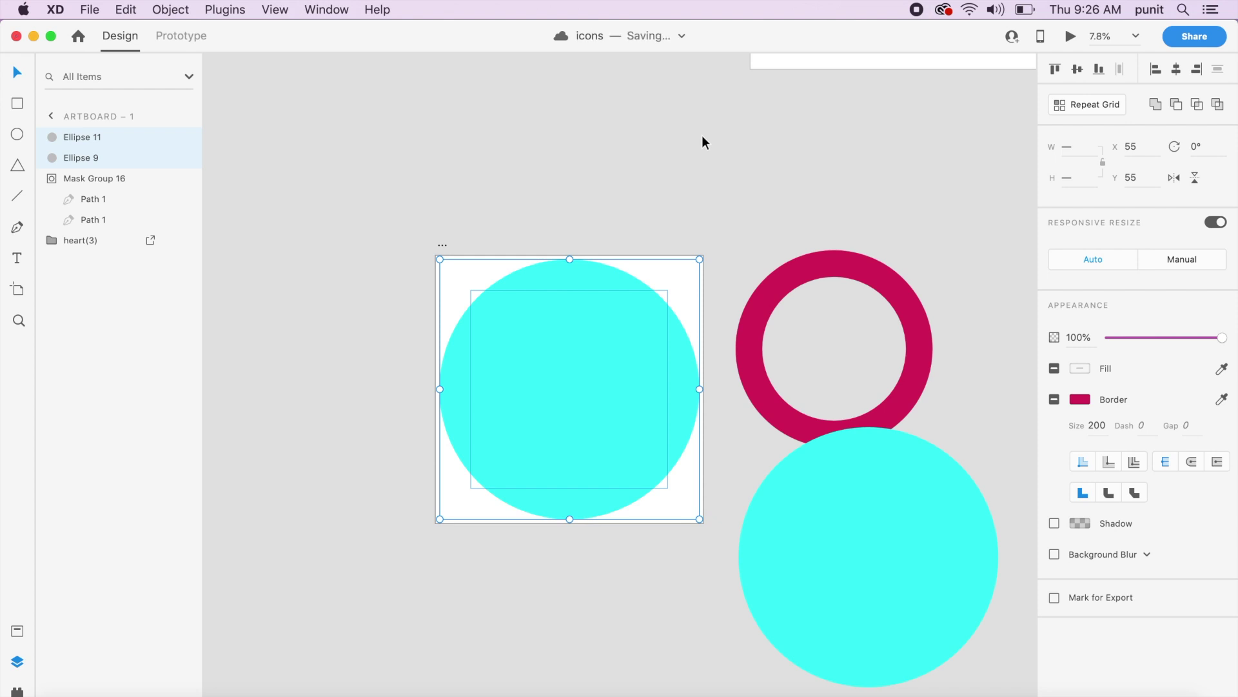
key("super+shift+m")
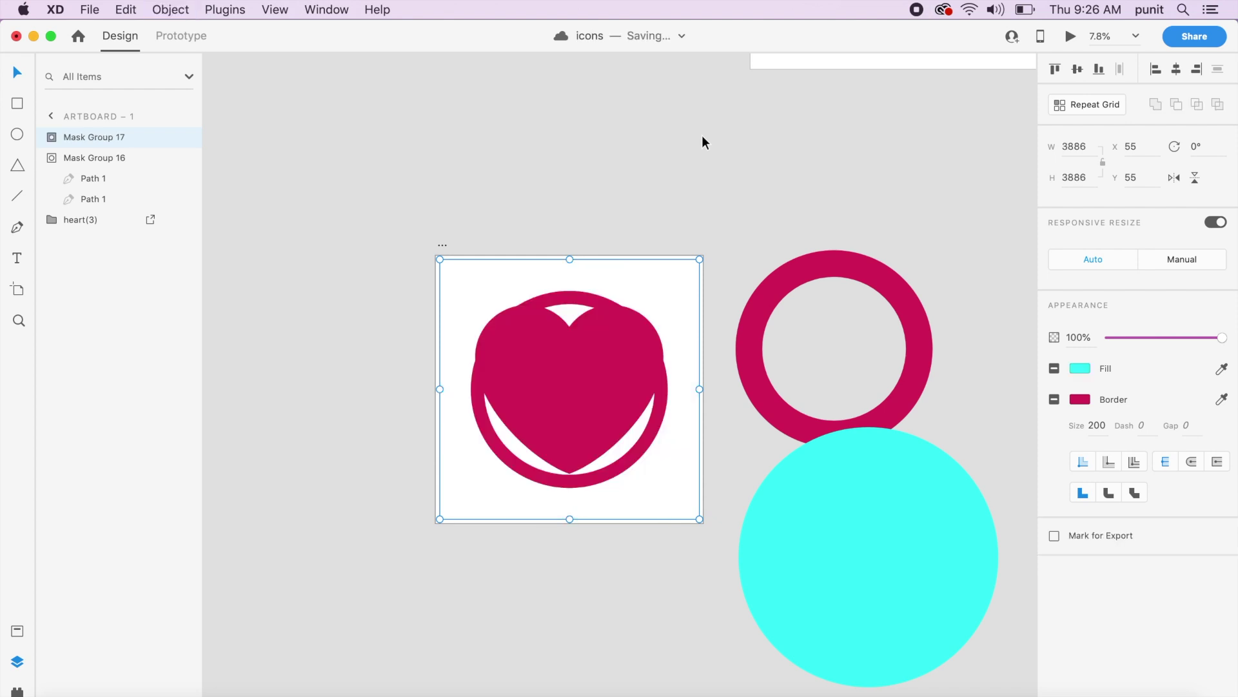
left_click(702, 134)
Step: Inside the mask, shrink the thinner ring to about 755 × 822, place it at X 1620, Y 1587 in the heart, and set its opacity to 0%
double_click(641, 445)
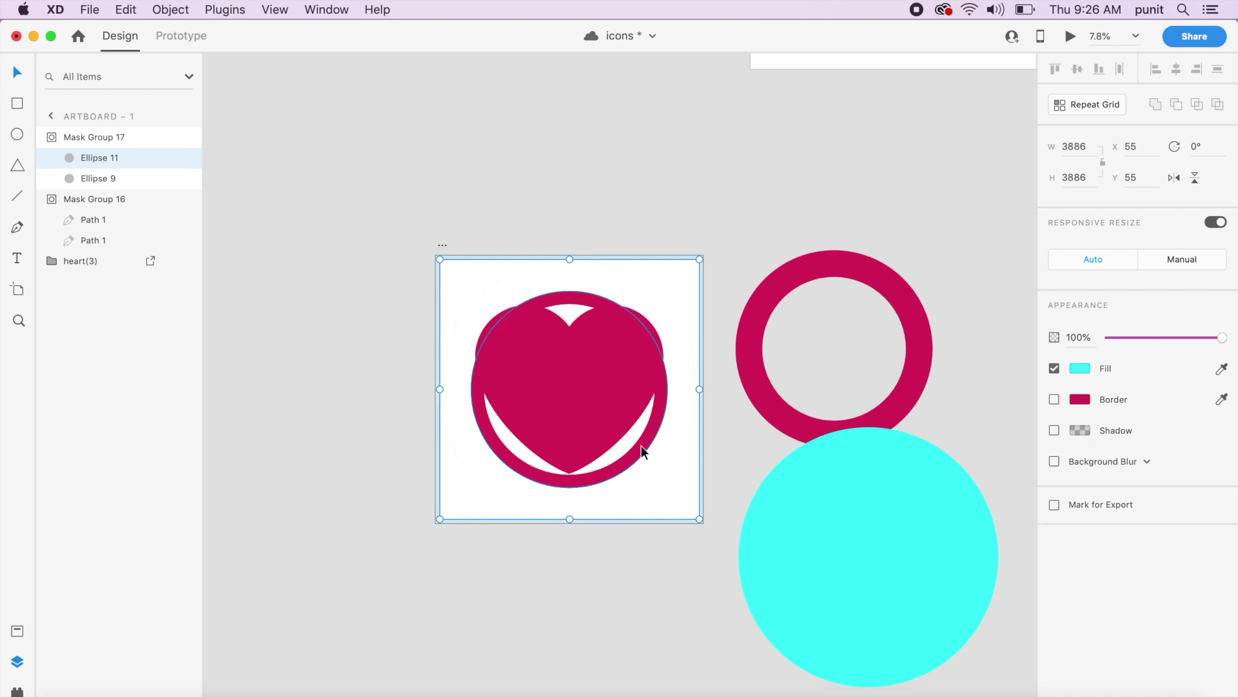
left_click(641, 445)
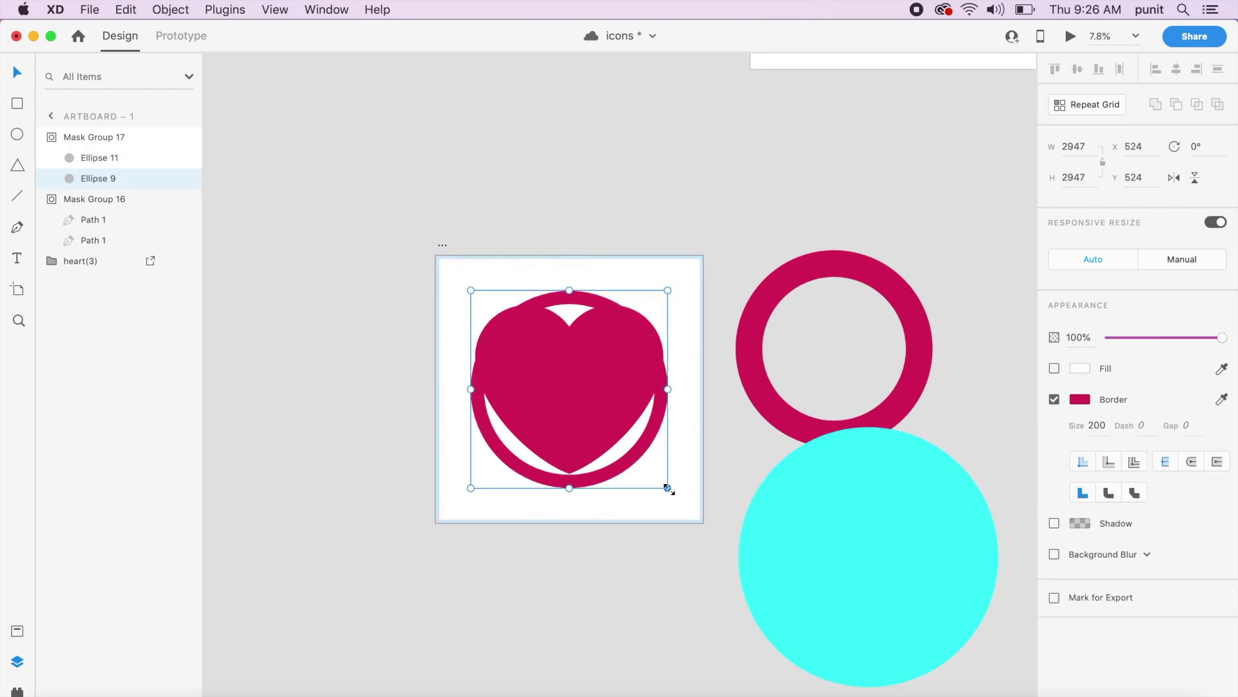
left_click_drag(668, 489, 521, 344)
left_click_drag(486, 298, 559, 367)
left_click_drag(1152, 337, 1131, 342)
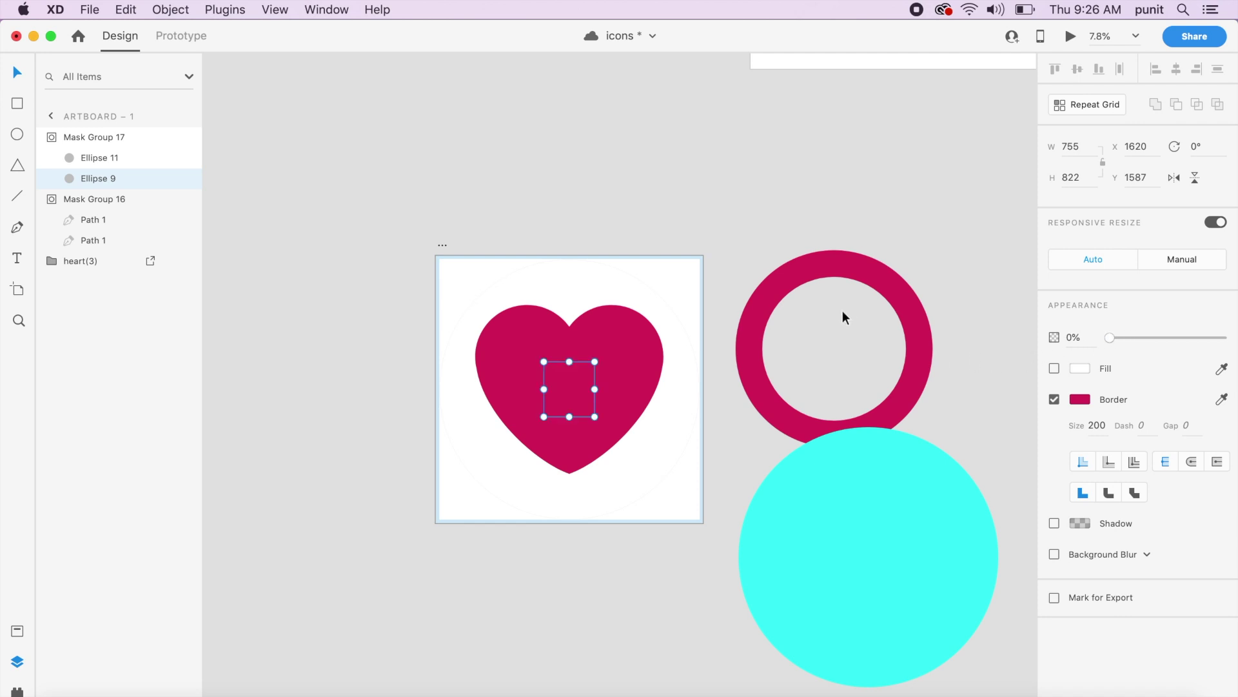
left_click(806, 171)
Step: Move the cyan circle copy over the thicker ring at X 4101, Y 7129 and mask the ring with it
left_click_drag(935, 531, 901, 320)
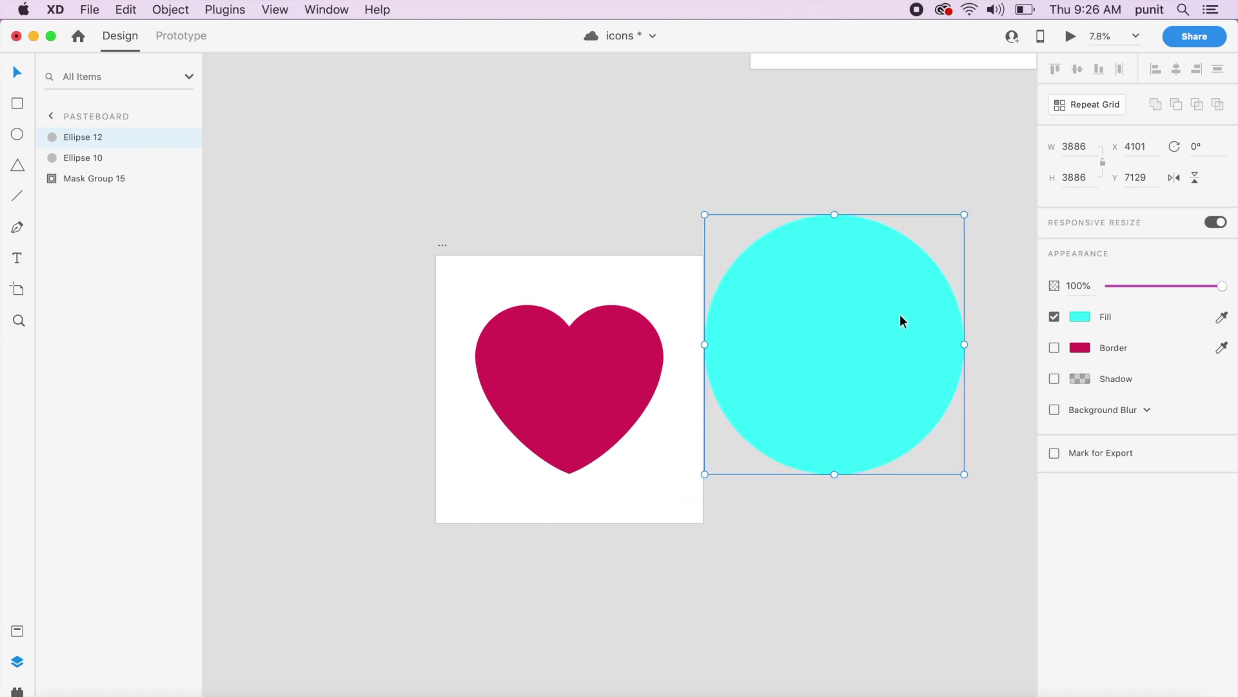
left_click_drag(949, 538, 607, 347)
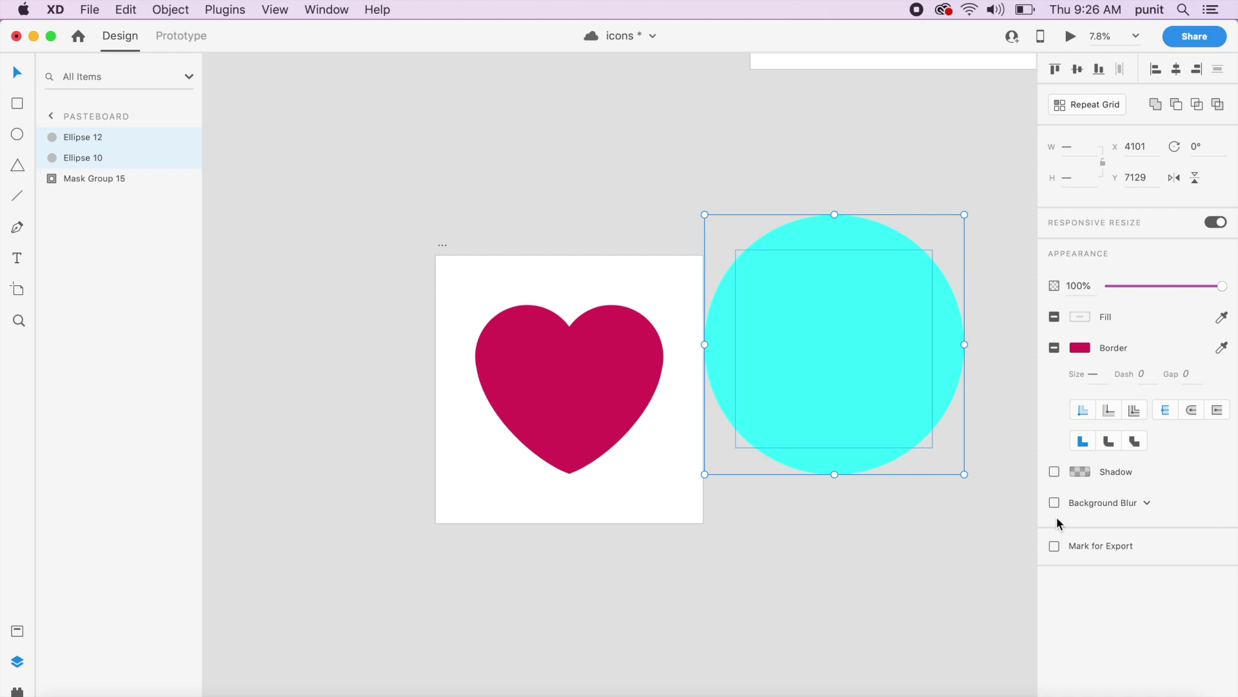
key("super+shift+m")
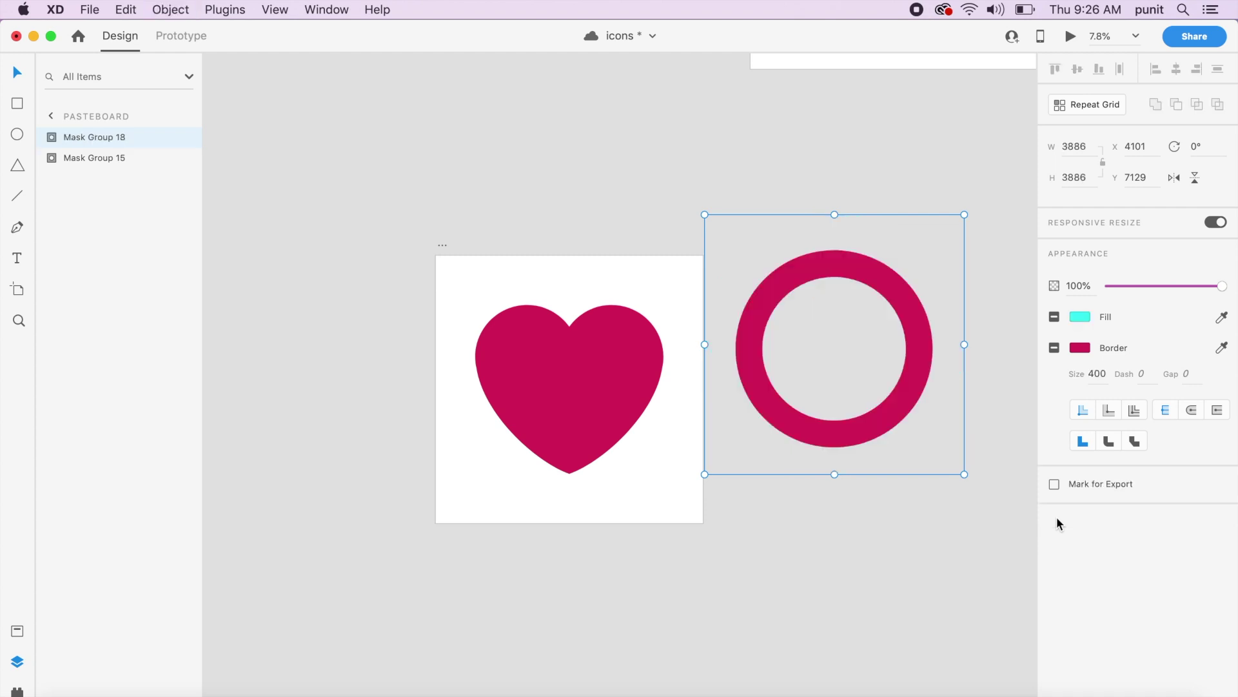
Step: Move the masked thicker ring onto the artboard, centred over the heart
left_click(924, 428)
left_click(903, 371)
left_click_drag(902, 376, 647, 427)
Step: Inside its mask, shrink the thicker ring to about 817 × 817, centre it at X 1589, Y 1589, and set its opacity to 0%
double_click(648, 432)
left_click(649, 432)
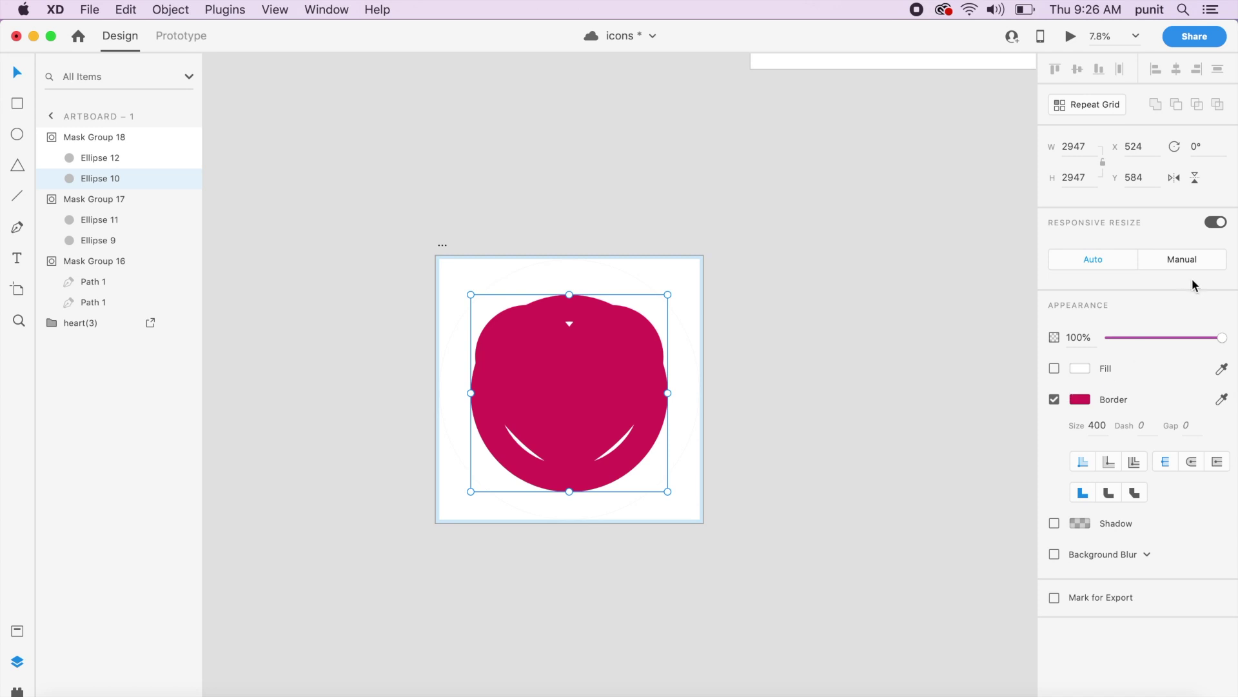
left_click_drag(668, 492, 528, 349)
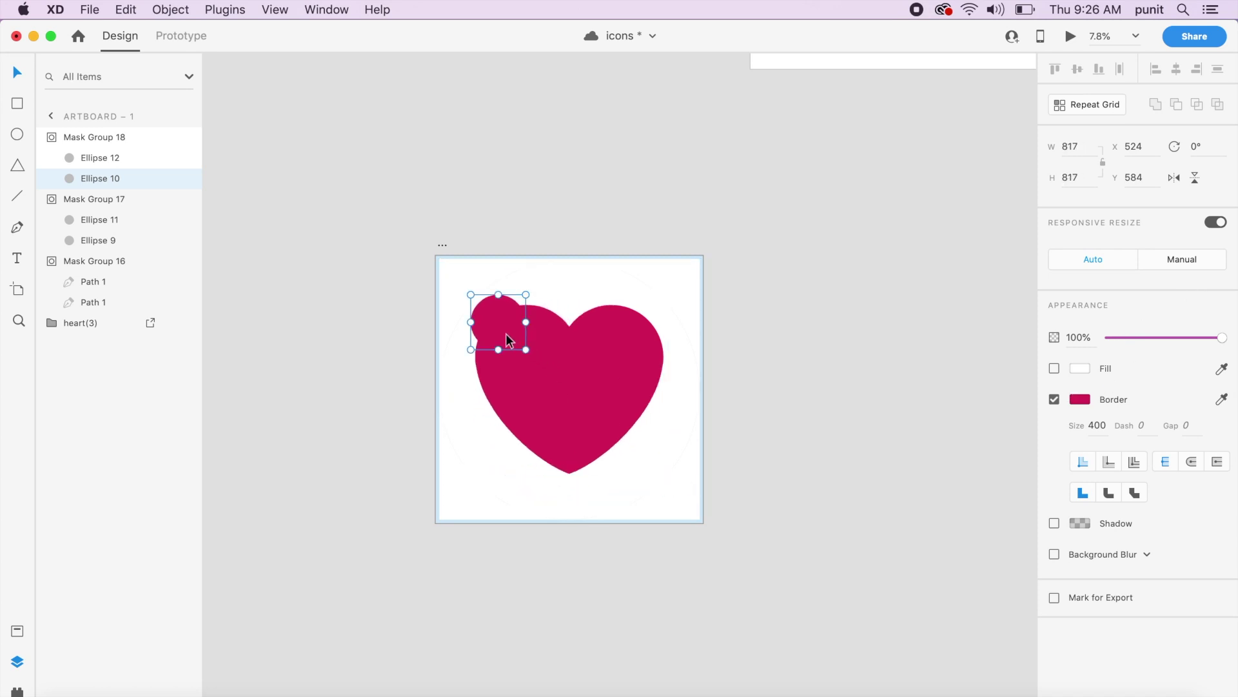
left_click_drag(478, 310, 586, 397)
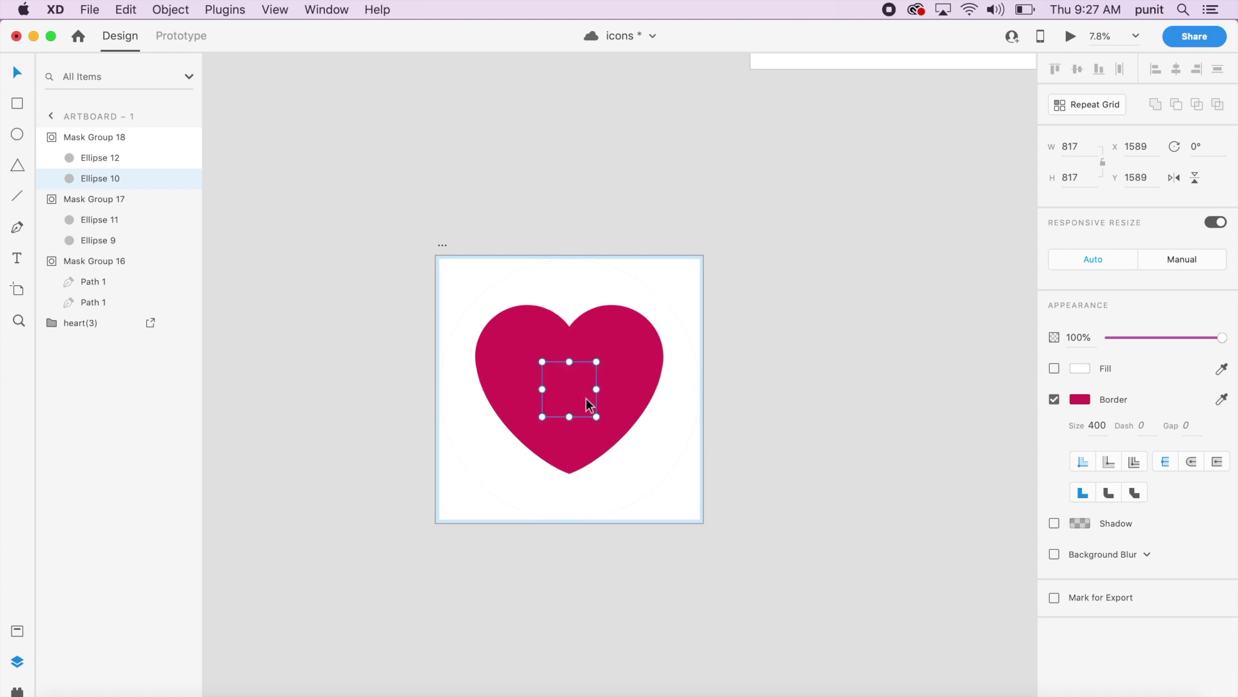
left_click_drag(1124, 337, 1106, 337)
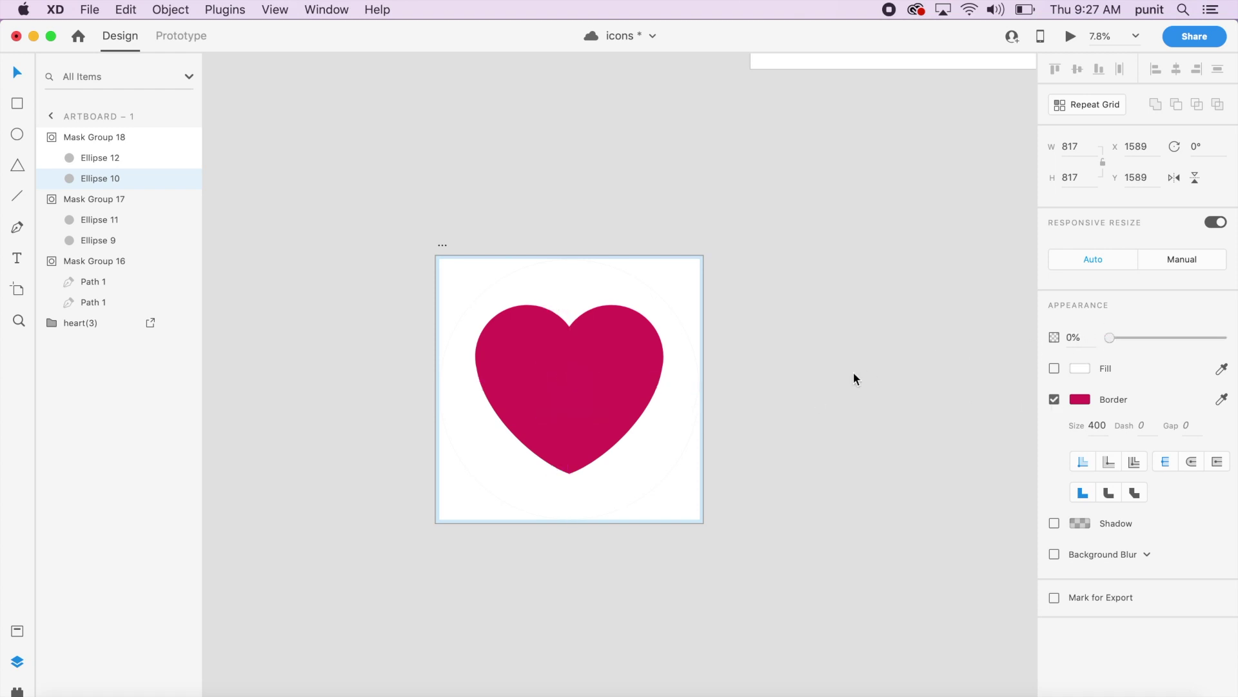
left_click(761, 375)
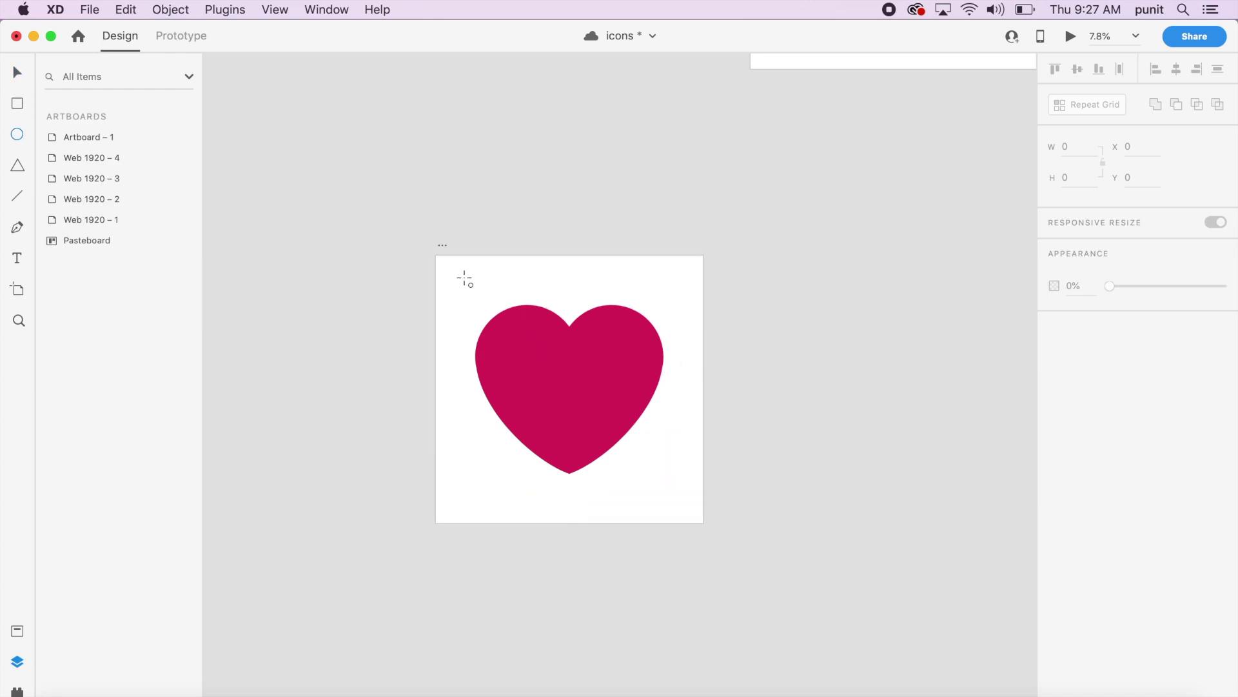
Step: Draw a circle about 161 px wide above the heart's left lobe and duplicate it twice in a row, at X 720 and X 1126
left_click_drag(465, 278, 493, 287)
key("Escape")
scroll(493, 288, "up", 5)
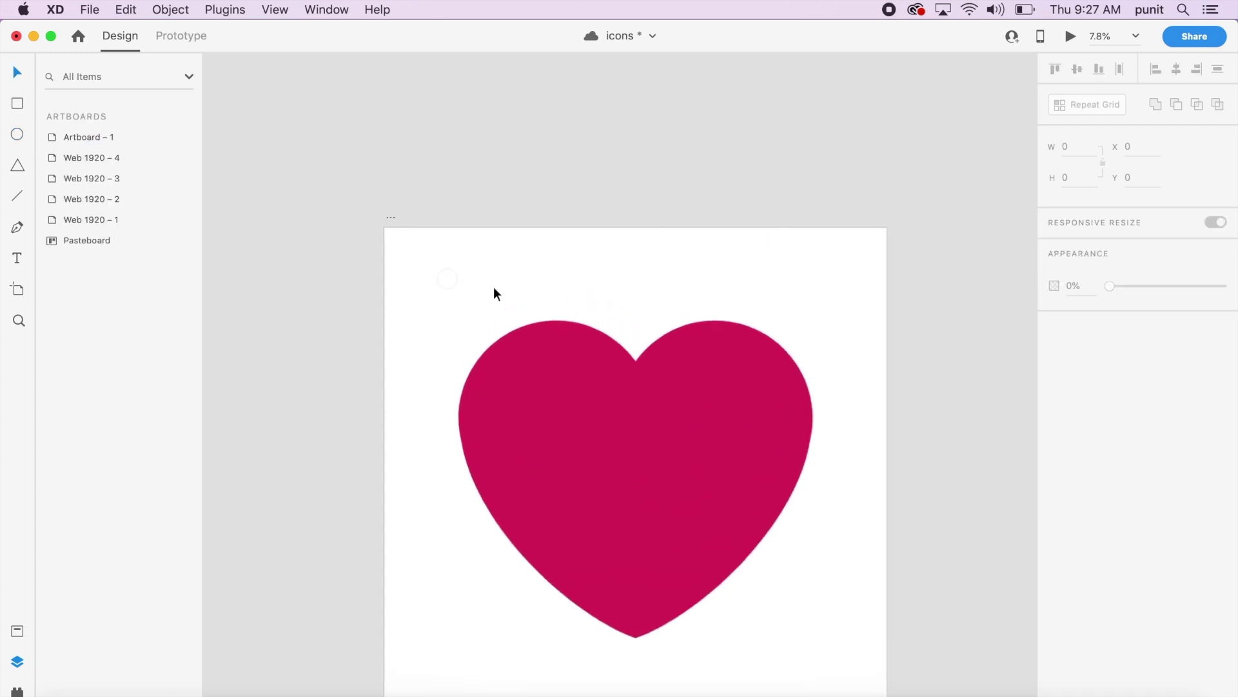
left_click(444, 280)
left_click_drag(444, 281, 542, 281)
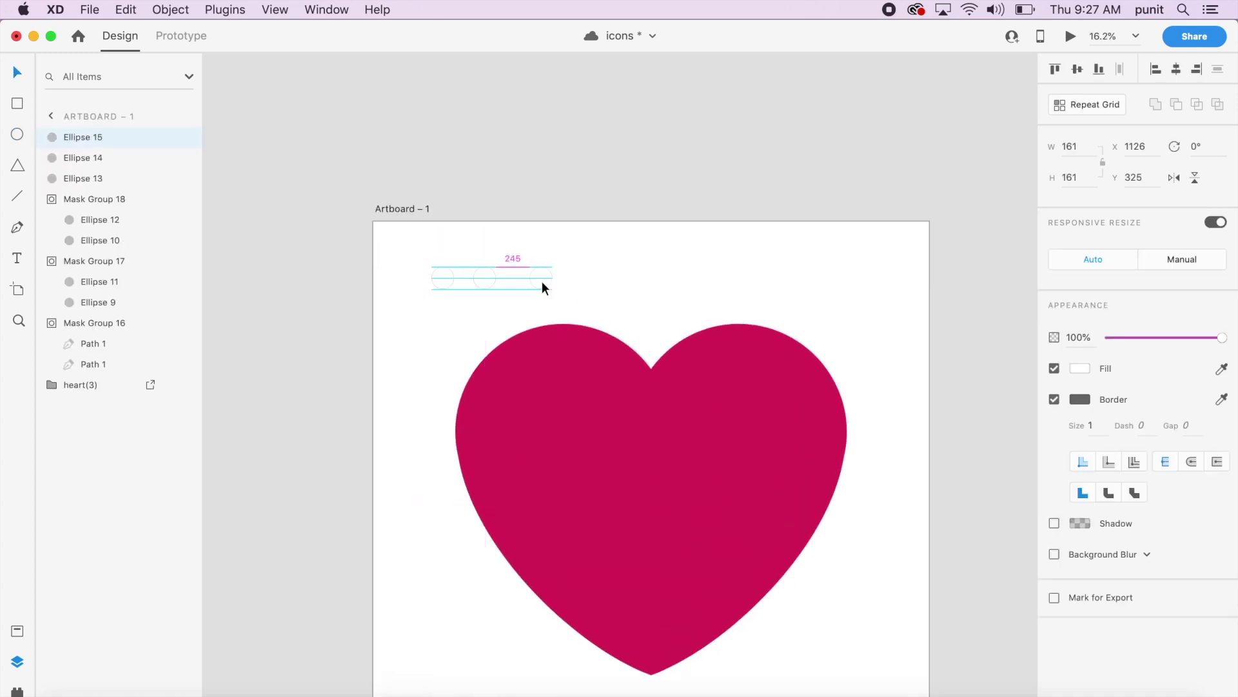
Step: Remove the rightmost small circle's border and fill it with yellow #FFCC22
left_click(1058, 399)
left_click(1079, 369)
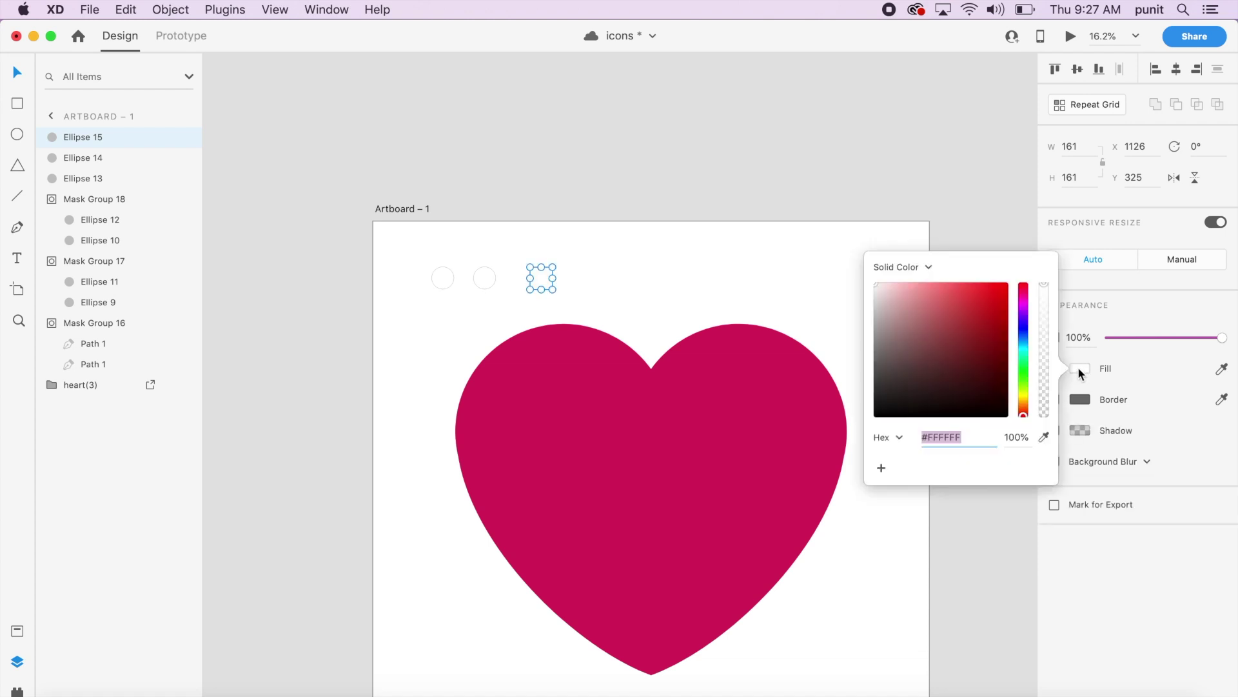
left_click(1079, 369)
left_click(1079, 370)
left_click(1023, 399)
left_click_drag(988, 293, 989, 277)
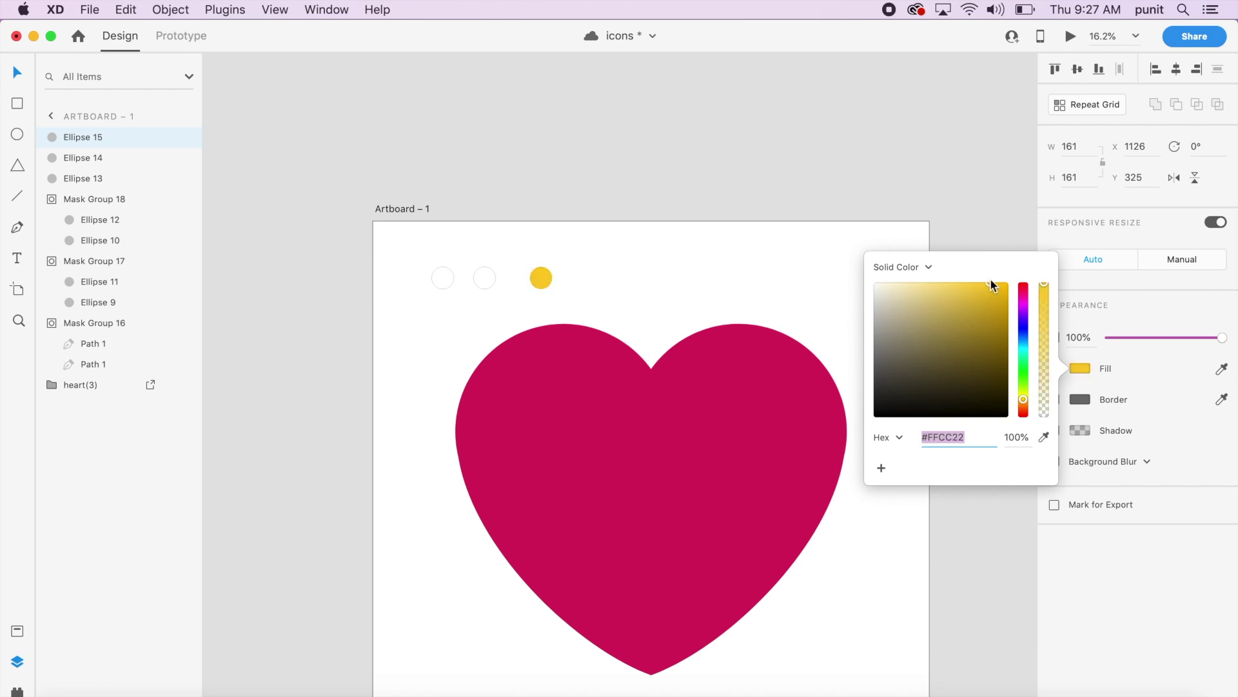
Step: Remove the middle small circle's border and fill it with bright pink #FF62F9
left_click(483, 279)
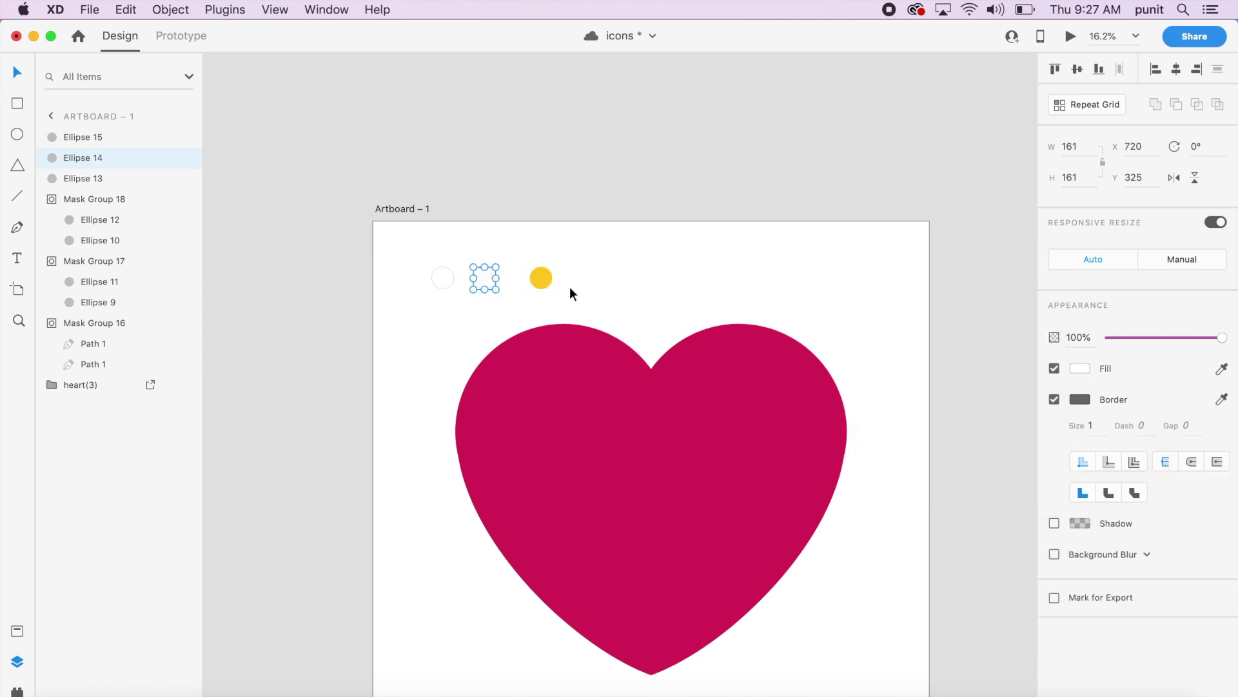
left_click(1055, 400)
left_click(1079, 369)
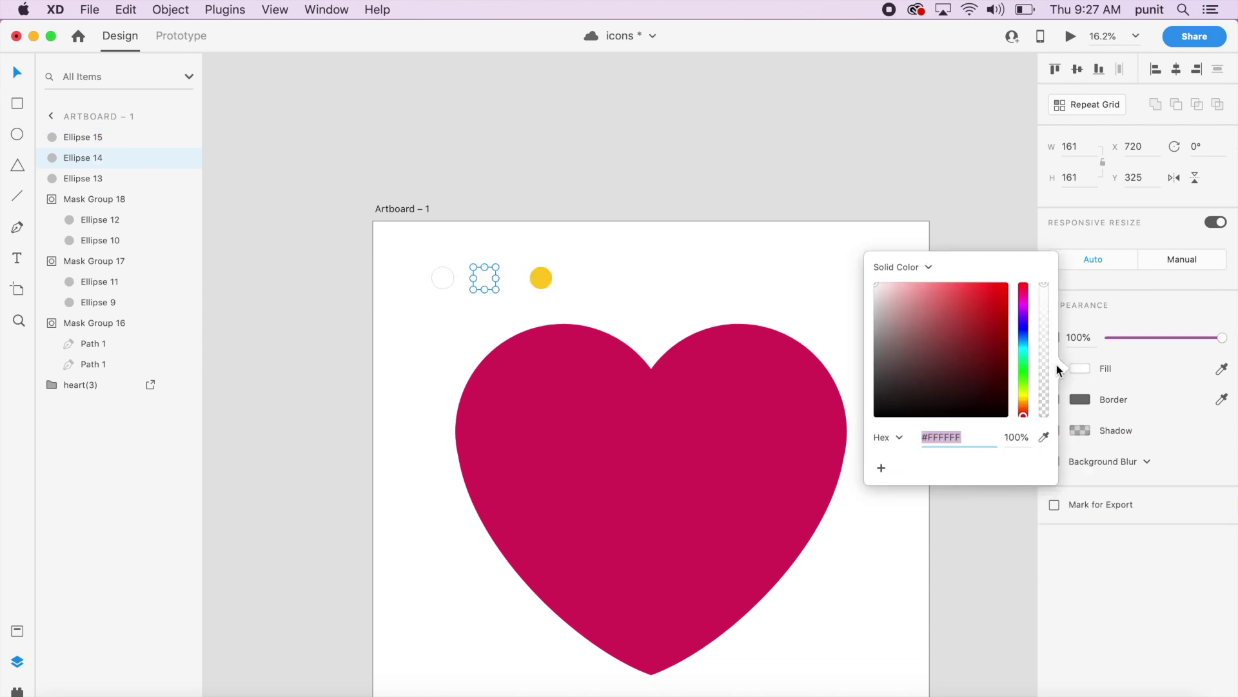
left_click_drag(1022, 328, 953, 282)
left_click(997, 305)
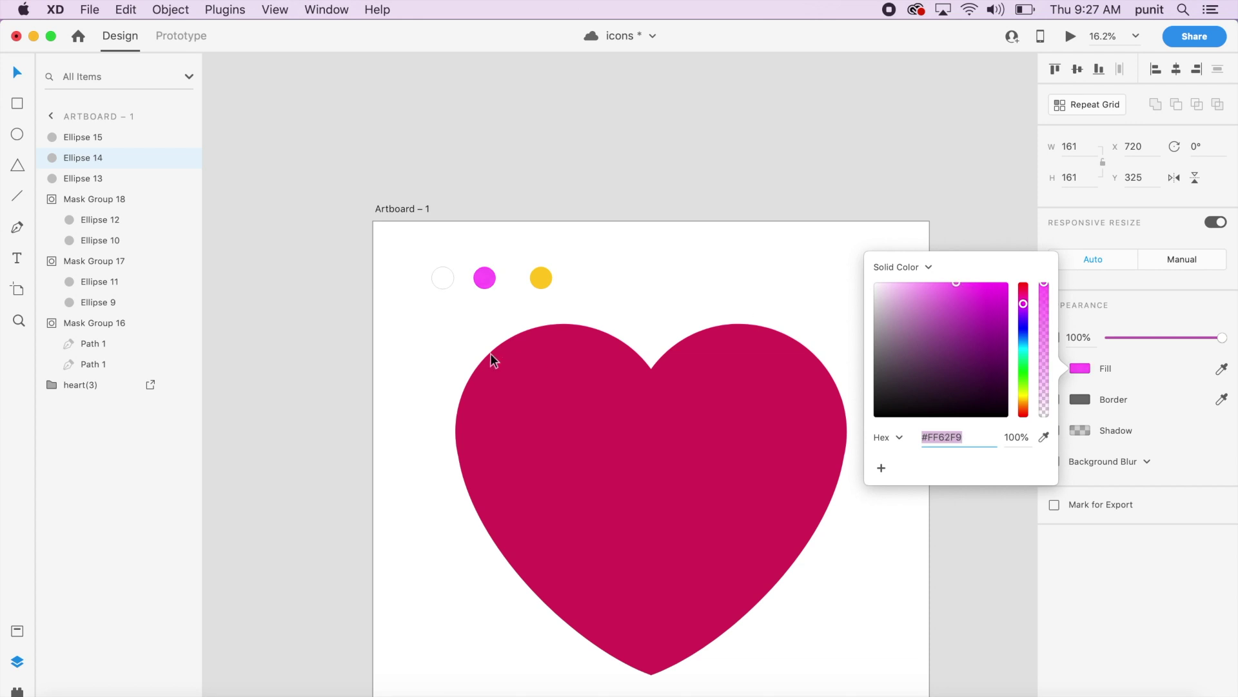
Step: Remove the leftmost small circle's border and fill it with purple #B26BF8
left_click(436, 283)
left_click(1054, 399)
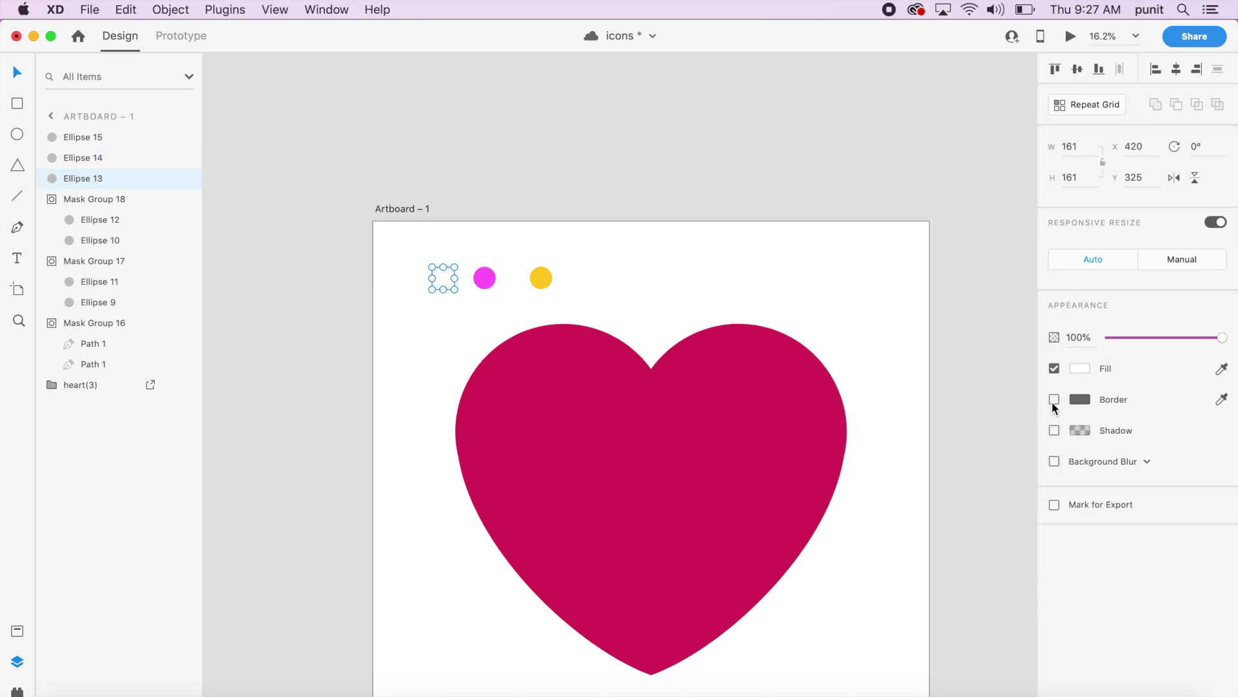
left_click(1073, 369)
left_click_drag(1026, 356, 963, 292)
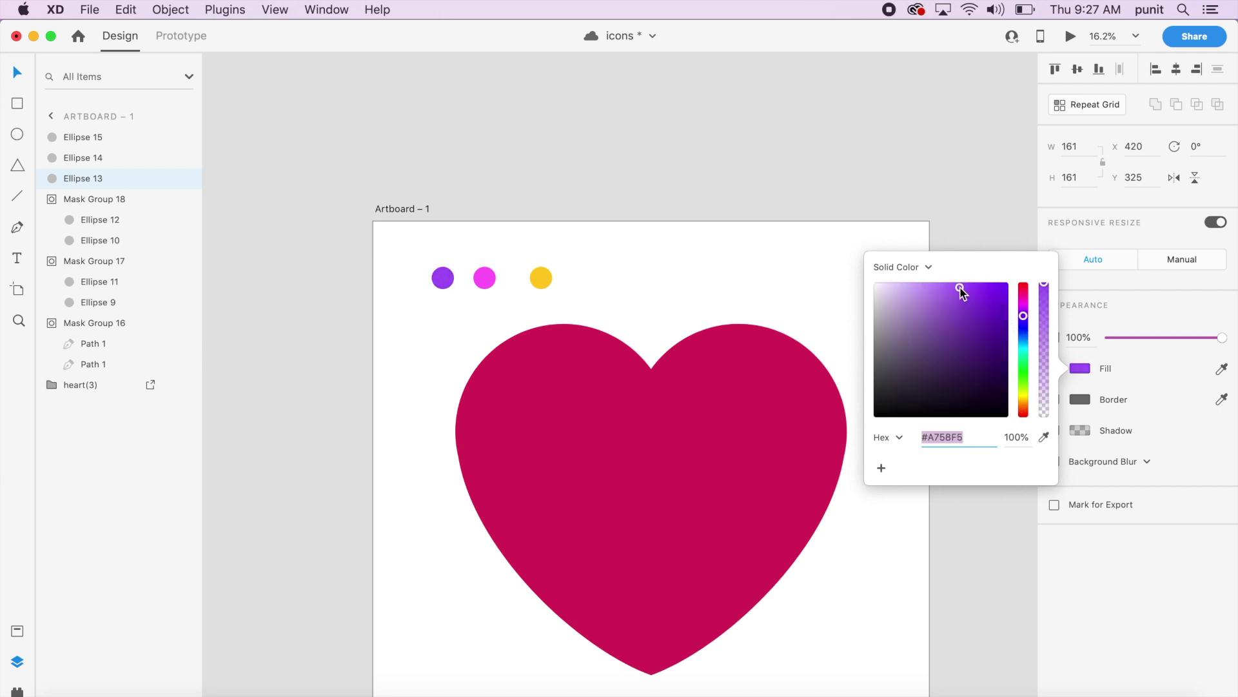
left_click(609, 287)
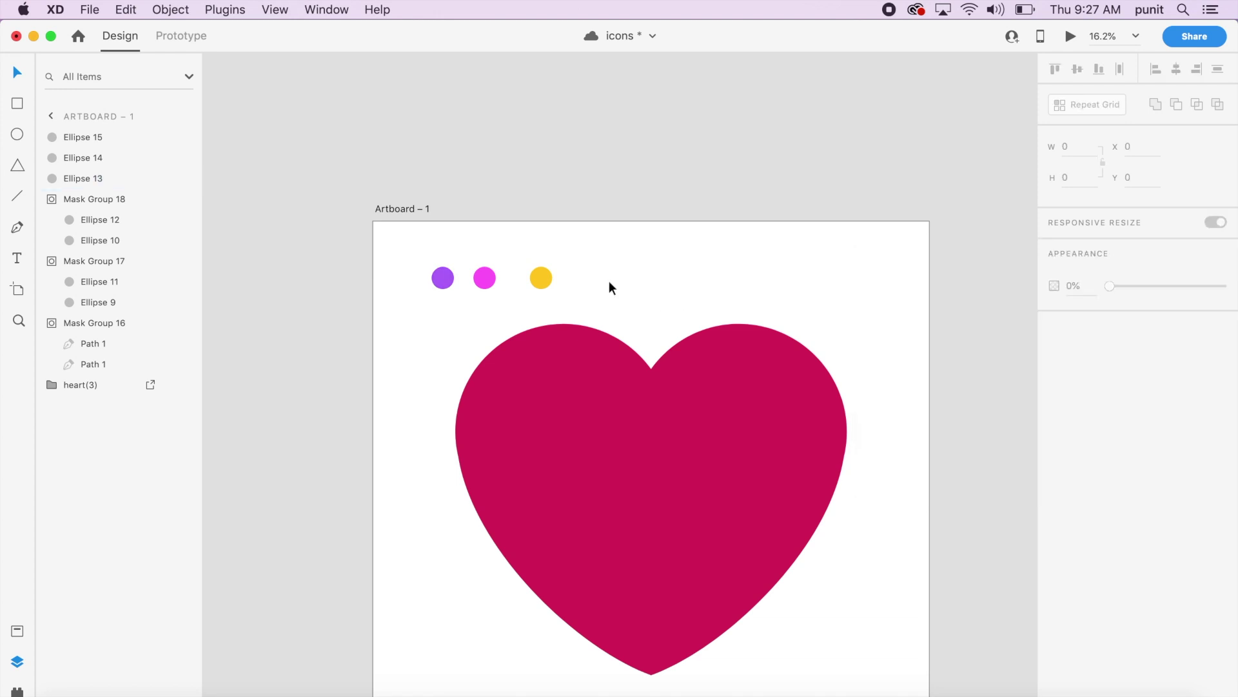
Step: Change the leftmost small circle's fill to light green #6BF891
left_click(485, 276)
left_click(442, 279, "shift")
left_click(542, 277)
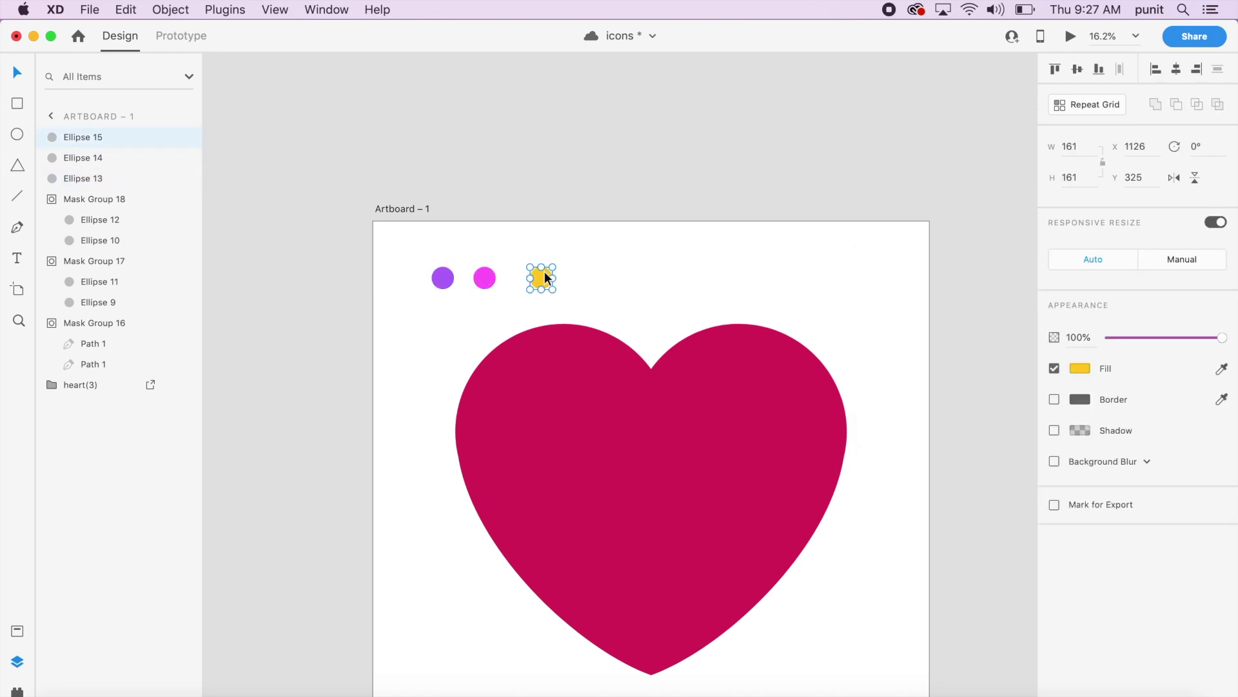
left_click(484, 283)
left_click(451, 284)
left_click(1076, 373)
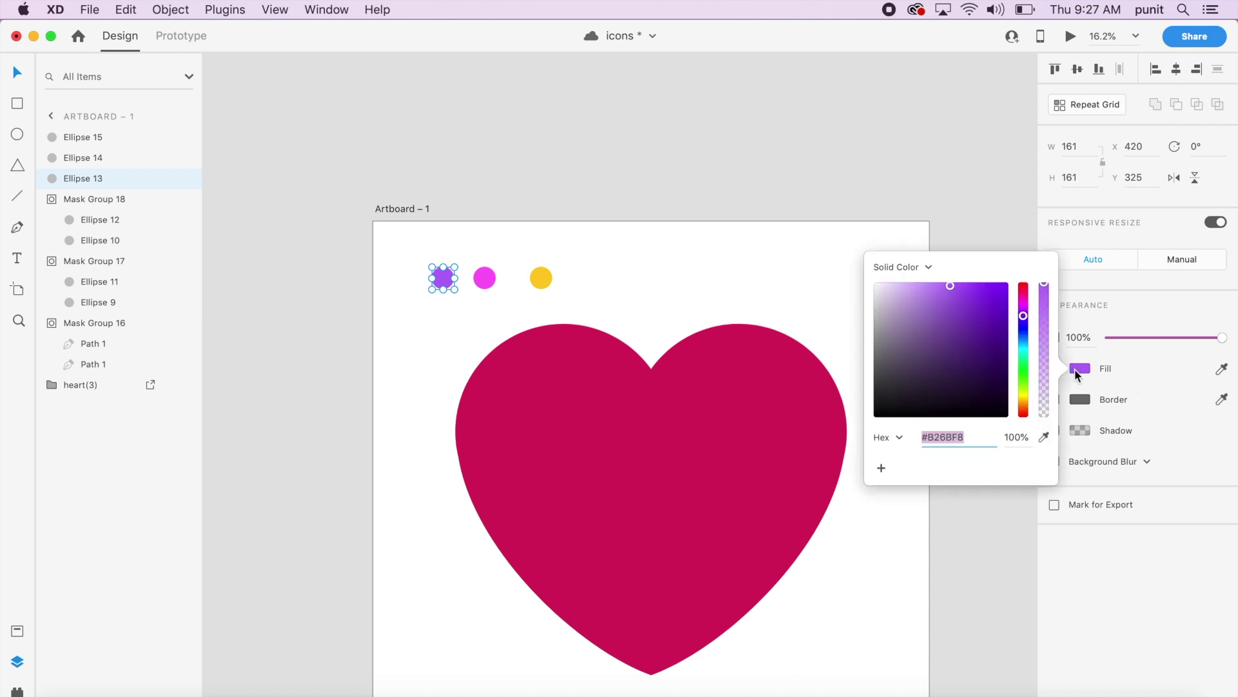
left_click(1023, 356)
left_click_drag(1022, 357, 1021, 366)
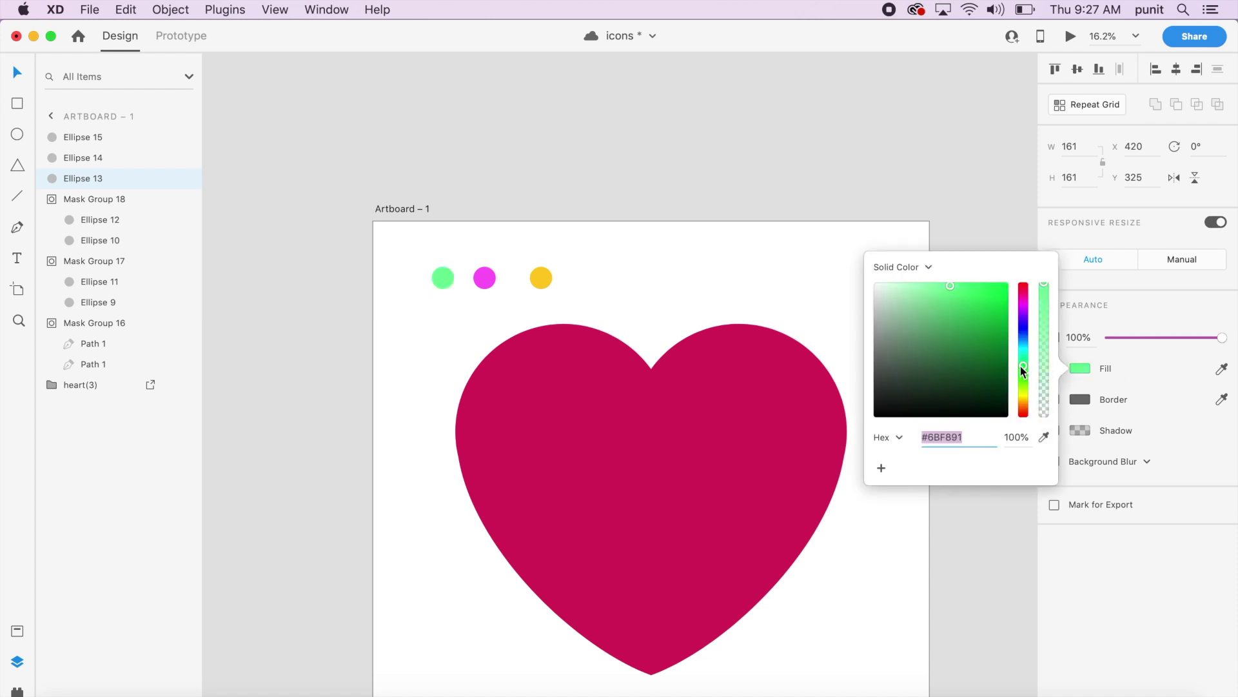
Step: Scatter the green, pink and yellow circles across the artboard with the Confetti plugin, using 12 columns and 6 rows
left_click(542, 296)
left_click(541, 279)
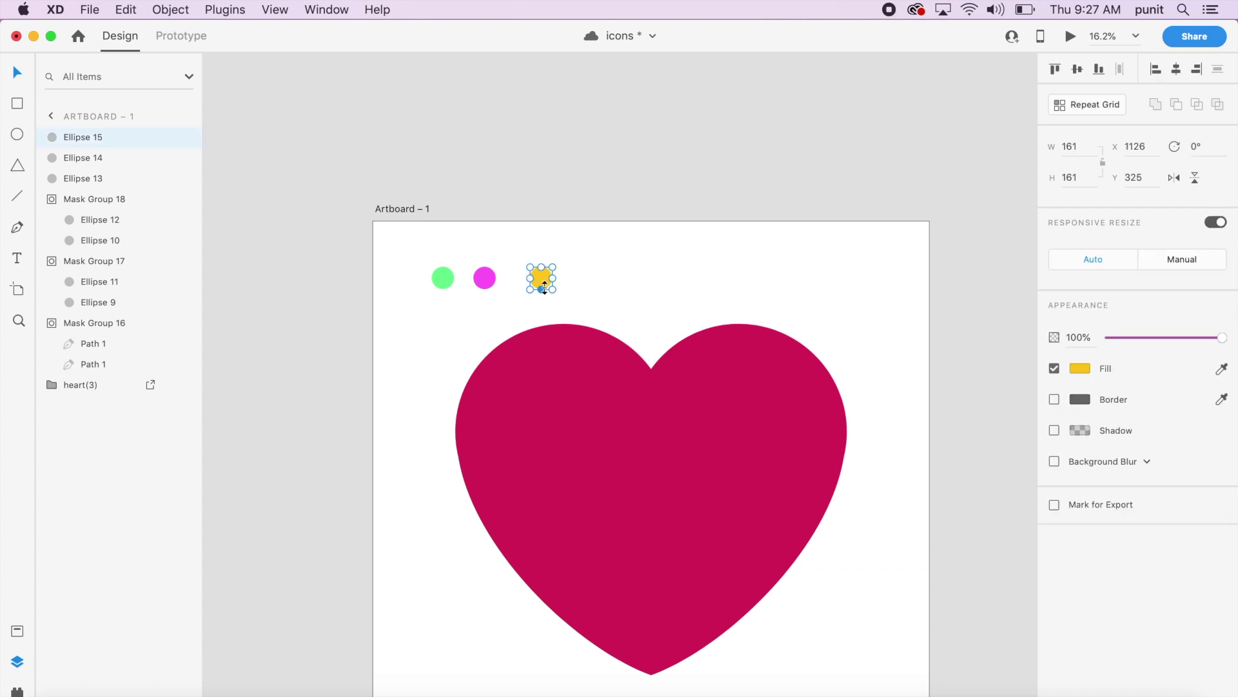
left_click(494, 281, "shift")
left_click(439, 285, "shift")
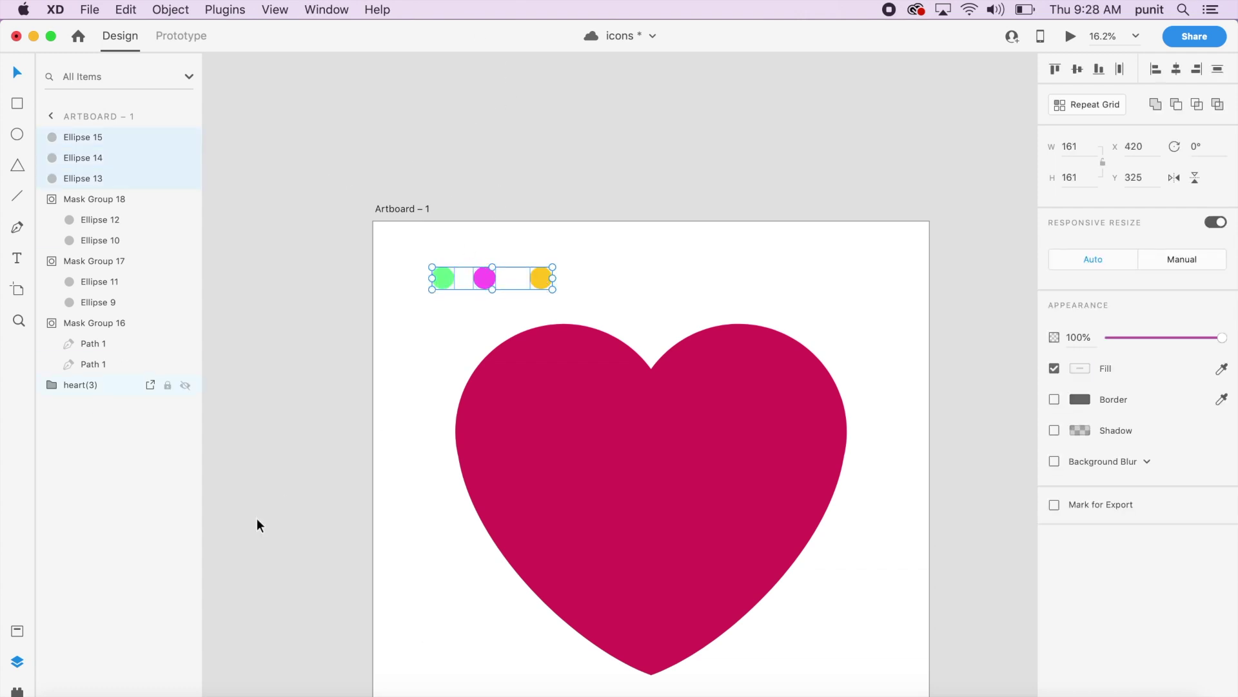
left_click(17, 690)
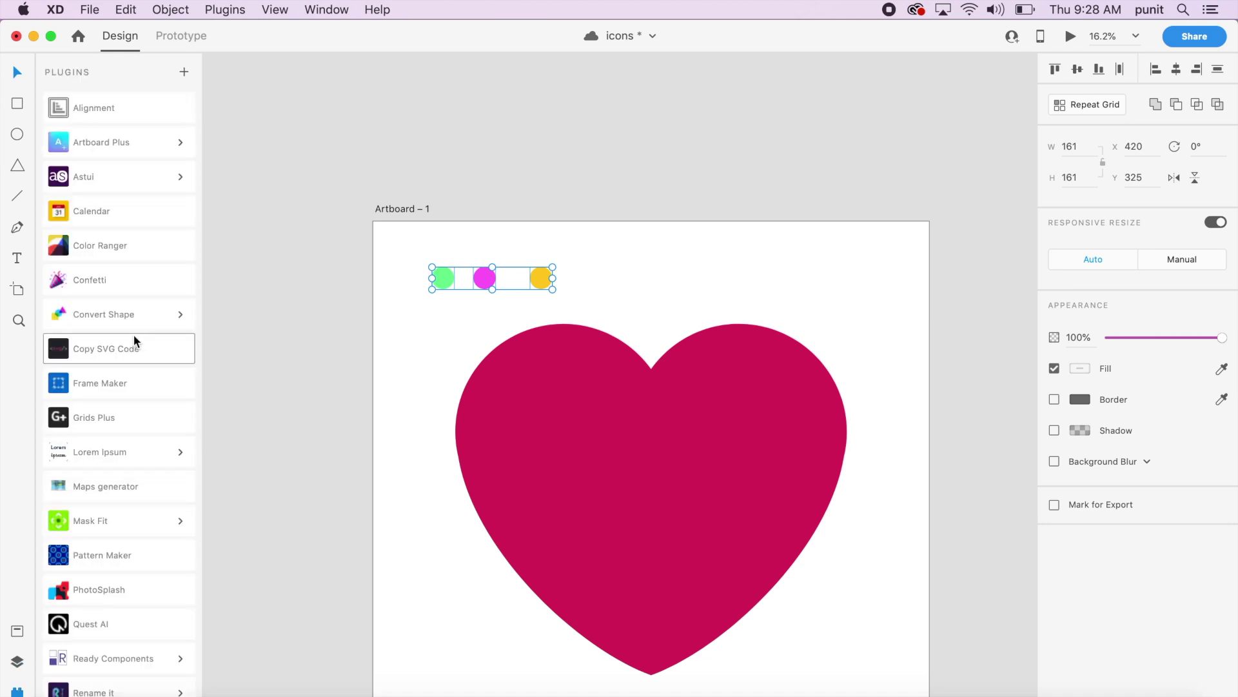
left_click(105, 288)
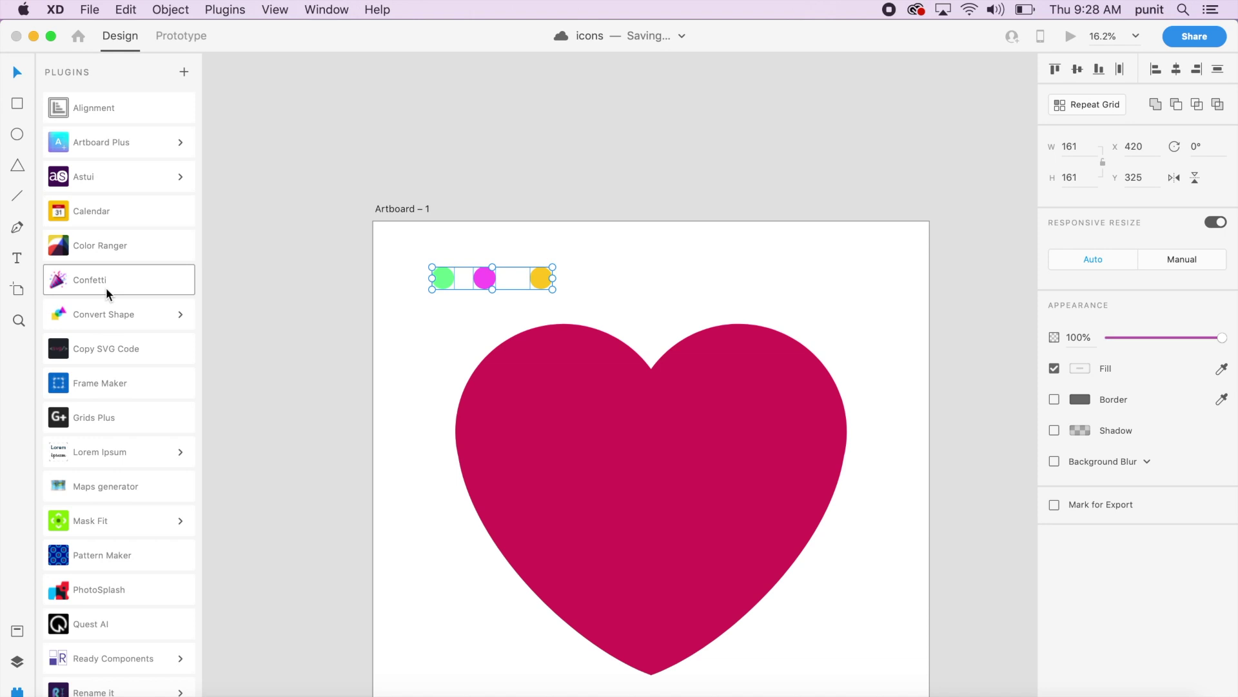
type("12")
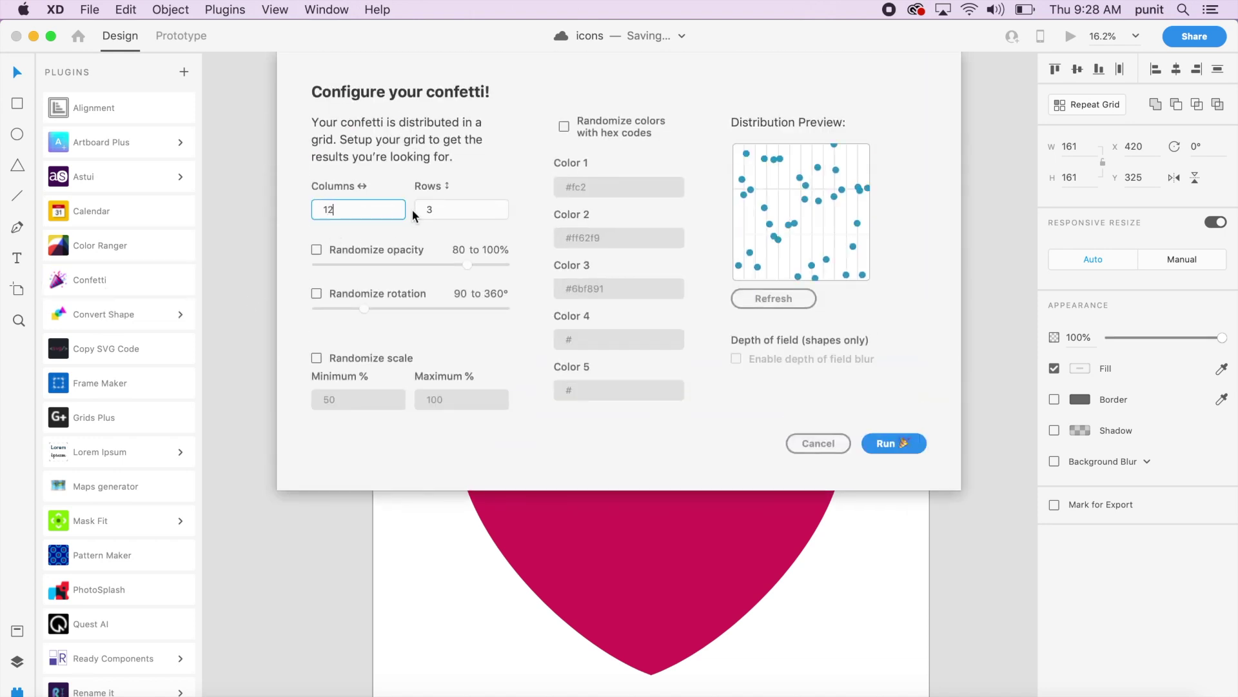
key("Tab")
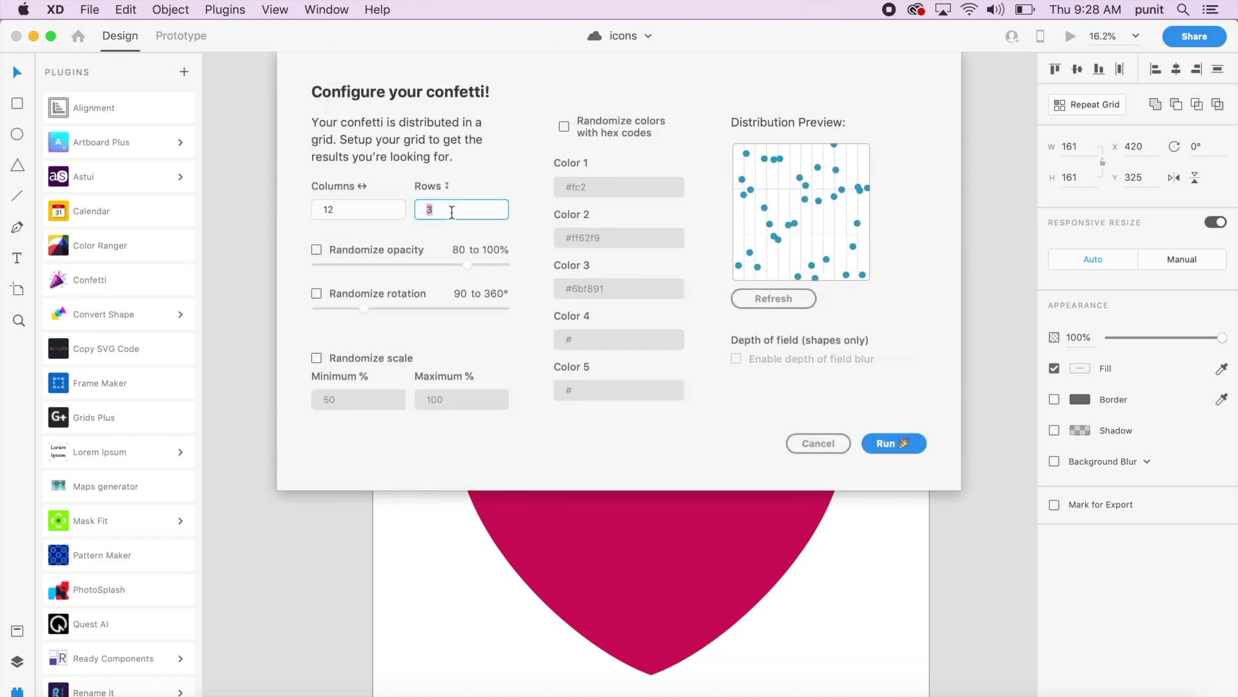
type("6")
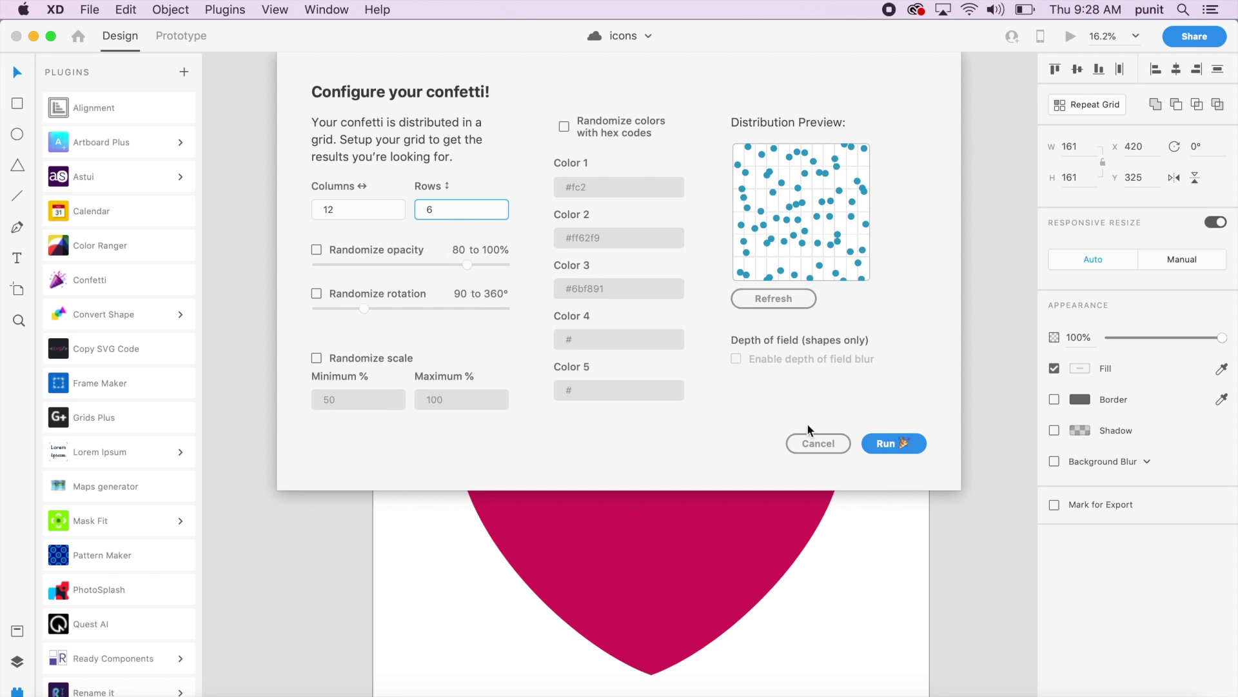
left_click(893, 443)
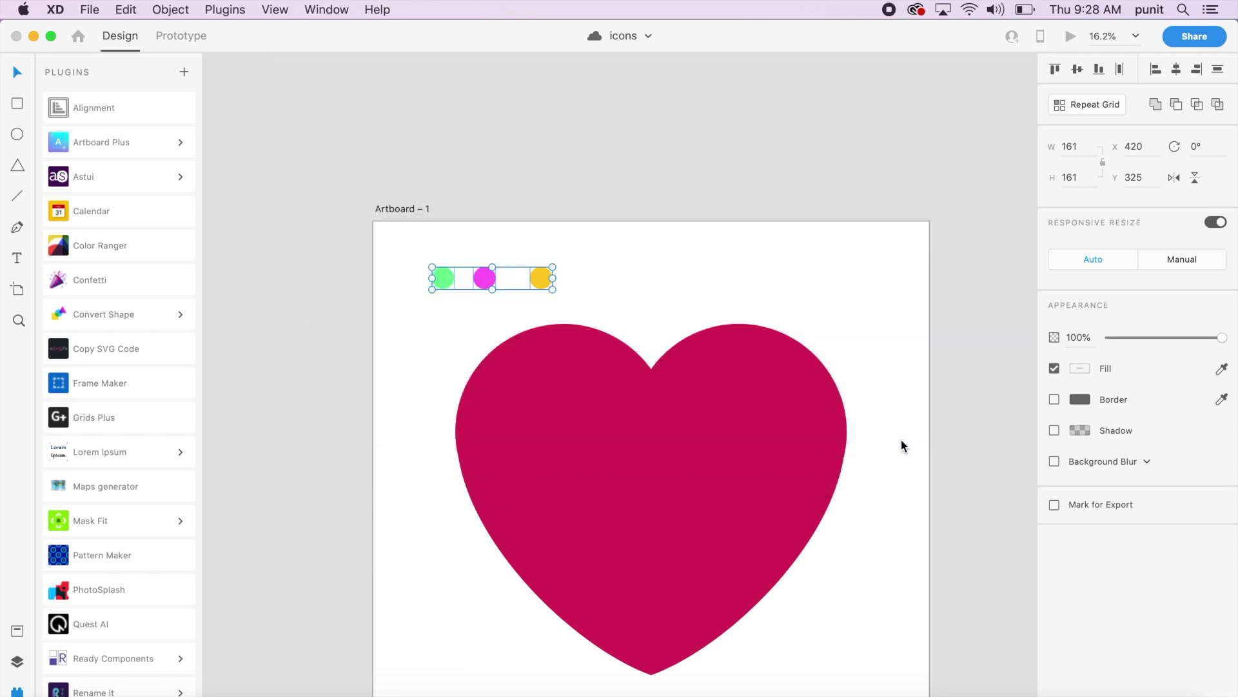
Step: Delete several individual confetti dots near the middle of the heart
scroll(901, 440, "down", 5)
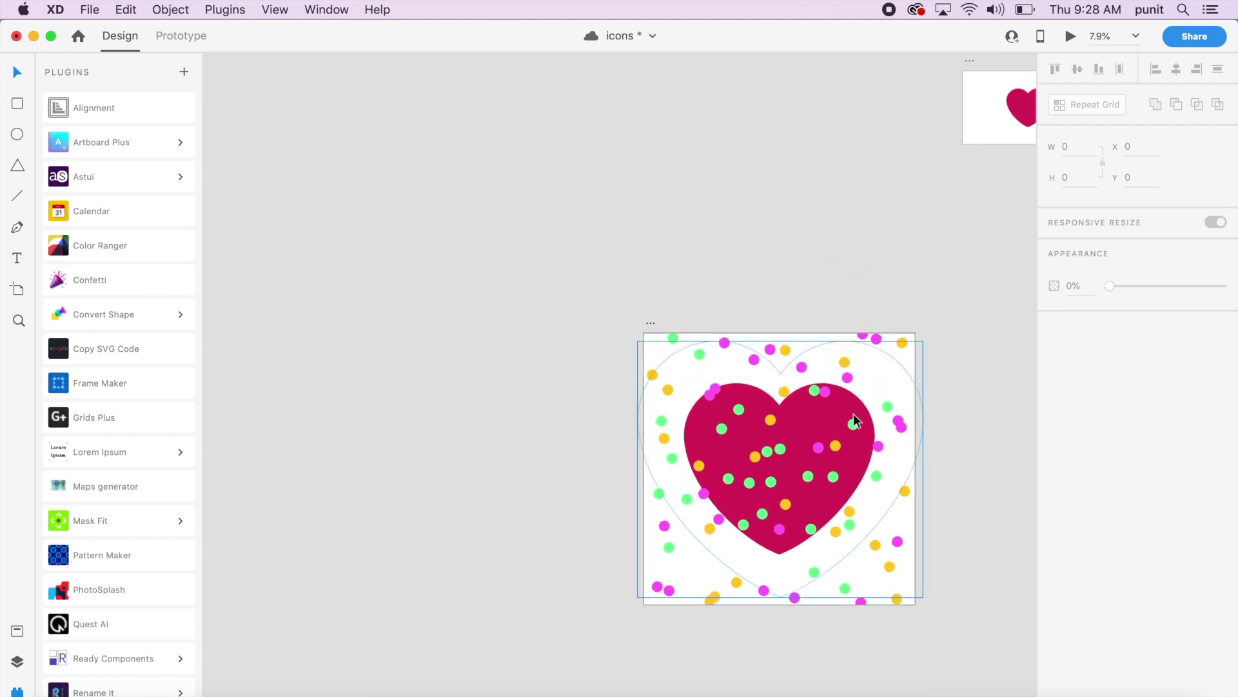
left_click(779, 449)
key("Delete")
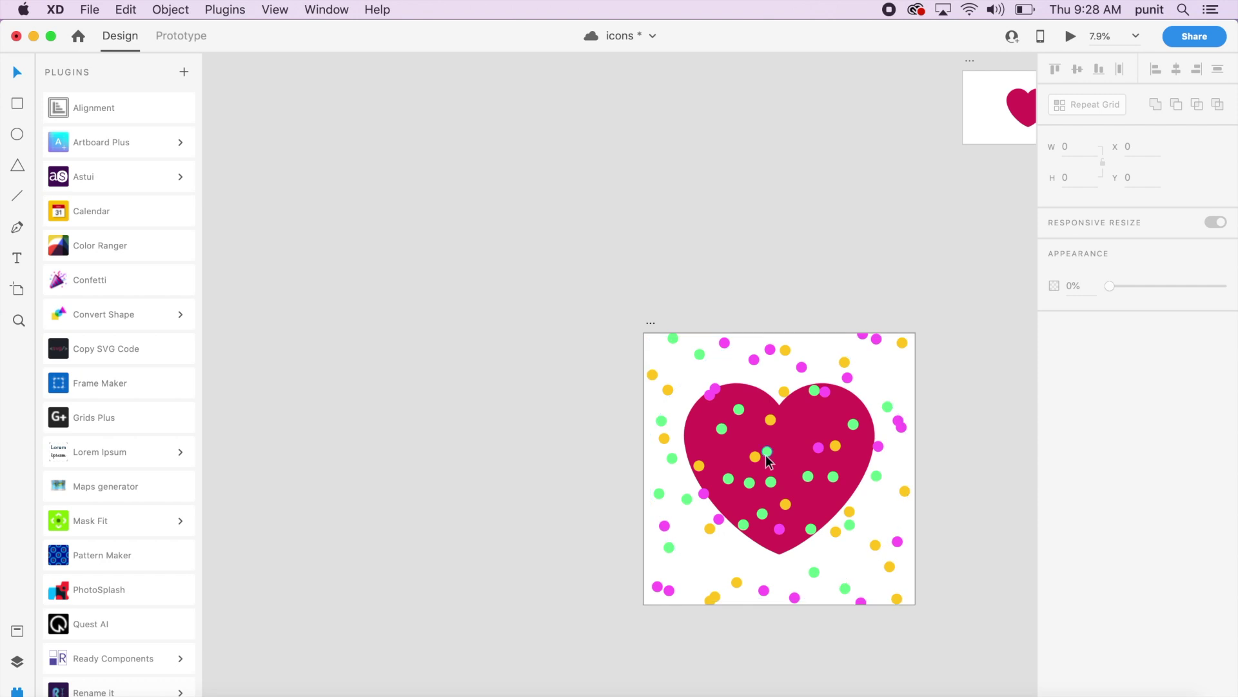
left_click(785, 502)
key("Delete")
Step: Lock Mask Group 16, Mask Group 17 and the heart(3) group
left_click(797, 418)
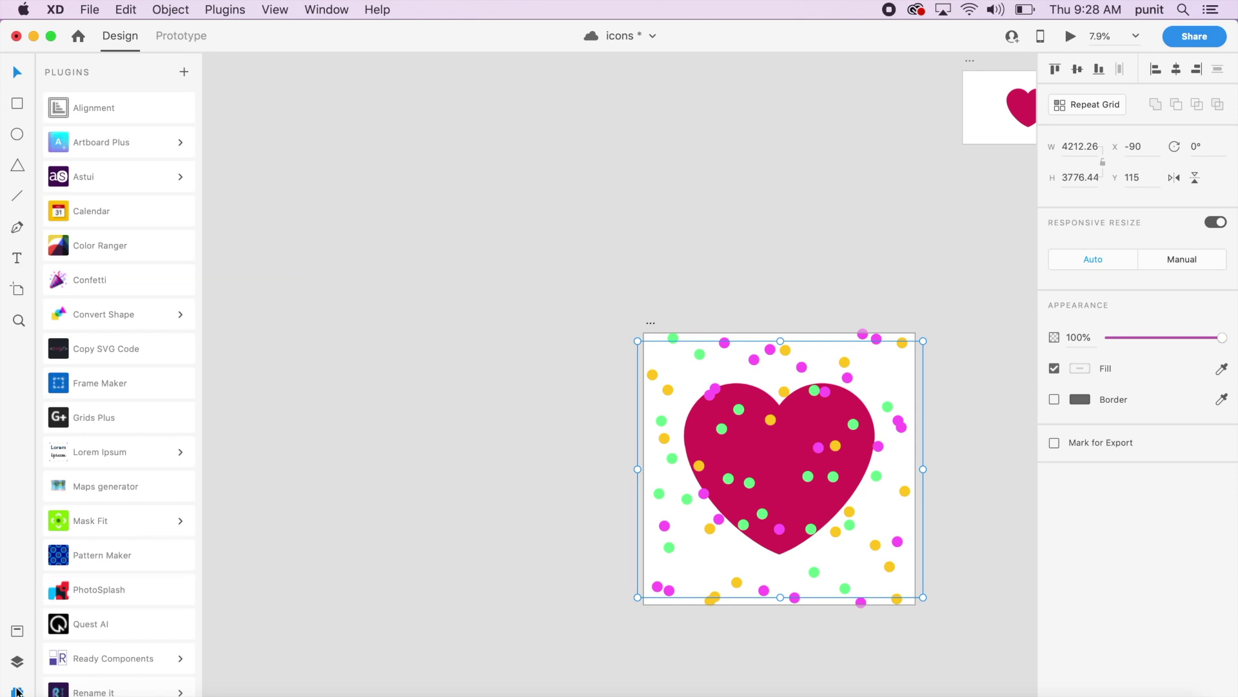
left_click(17, 660)
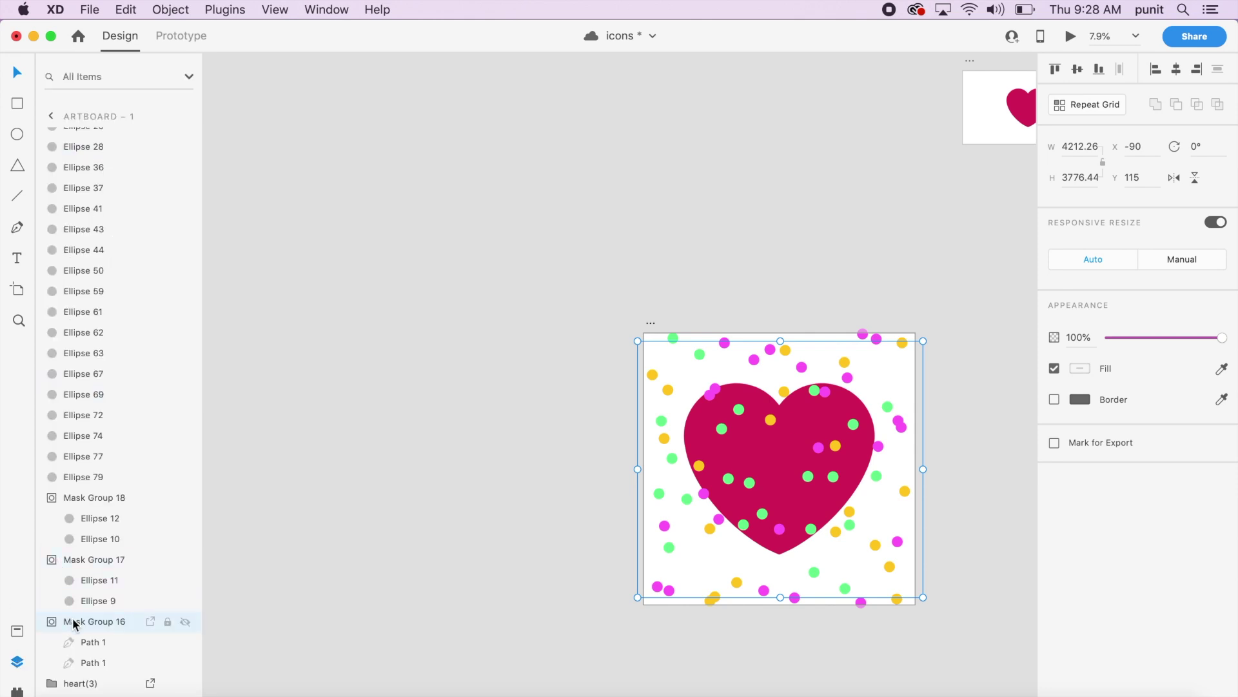
left_click(105, 559, "shift")
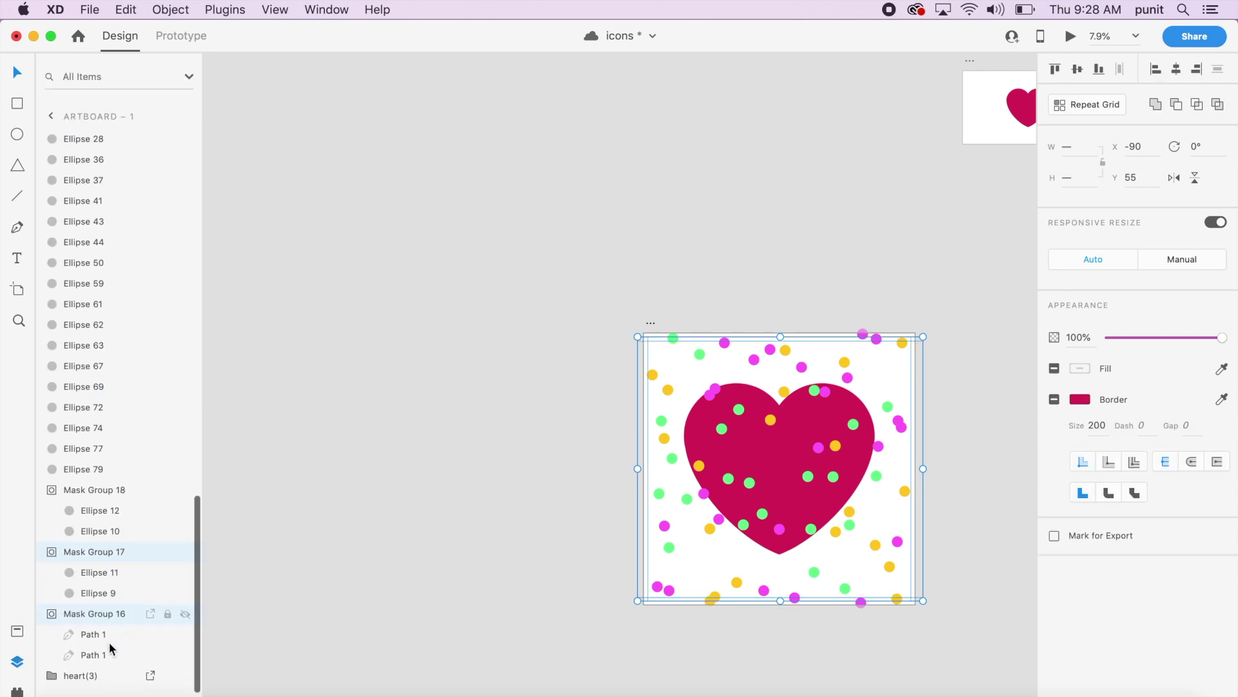
left_click(121, 688, "shift")
scroll(97, 496, "up", 5)
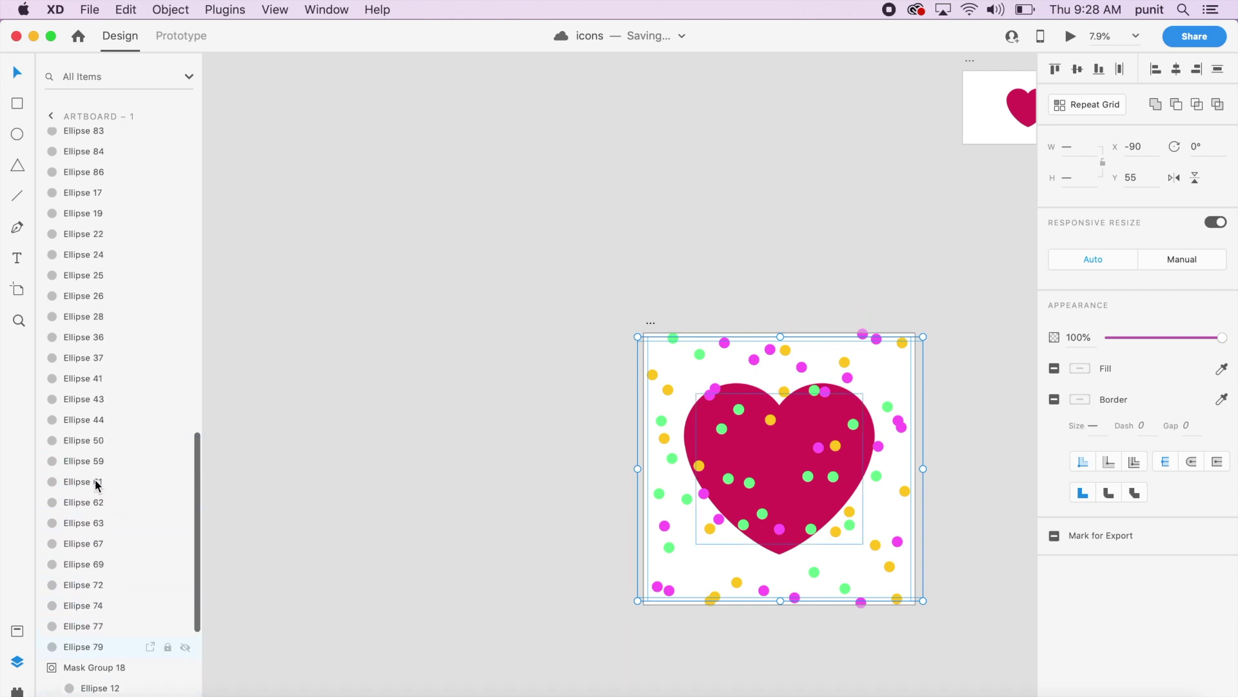
scroll(97, 485, "up", 5)
scroll(98, 478, "down", 15)
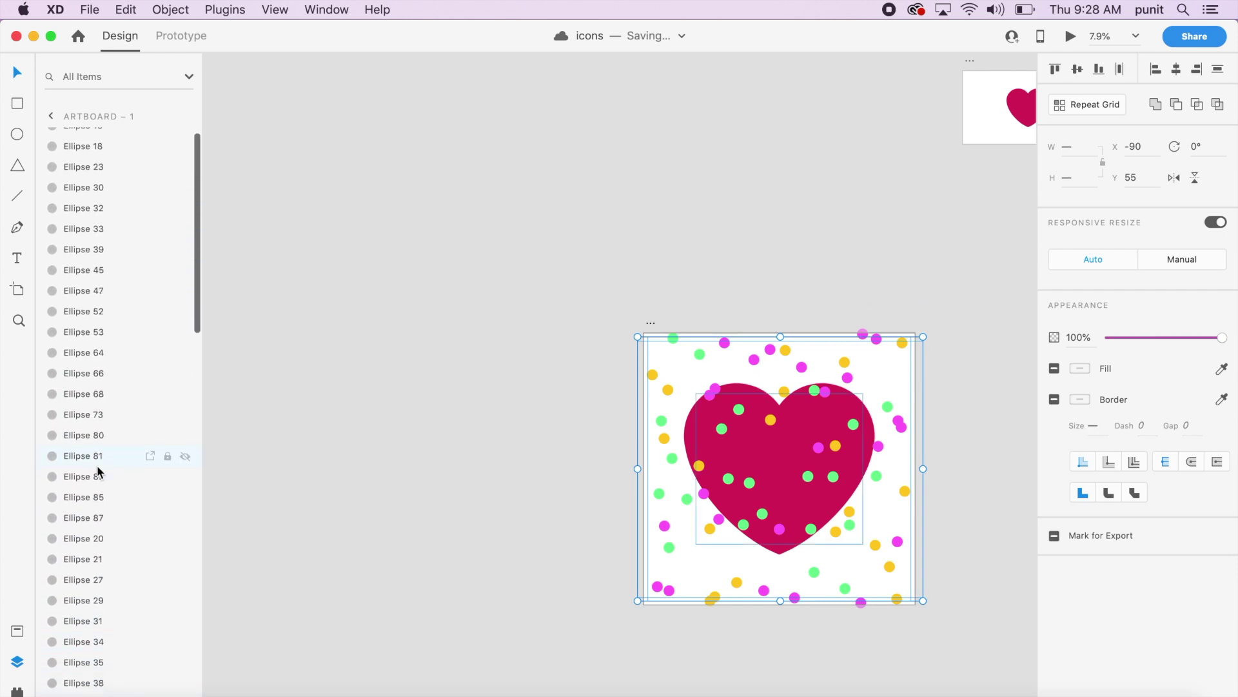
scroll(94, 458, "up", 1)
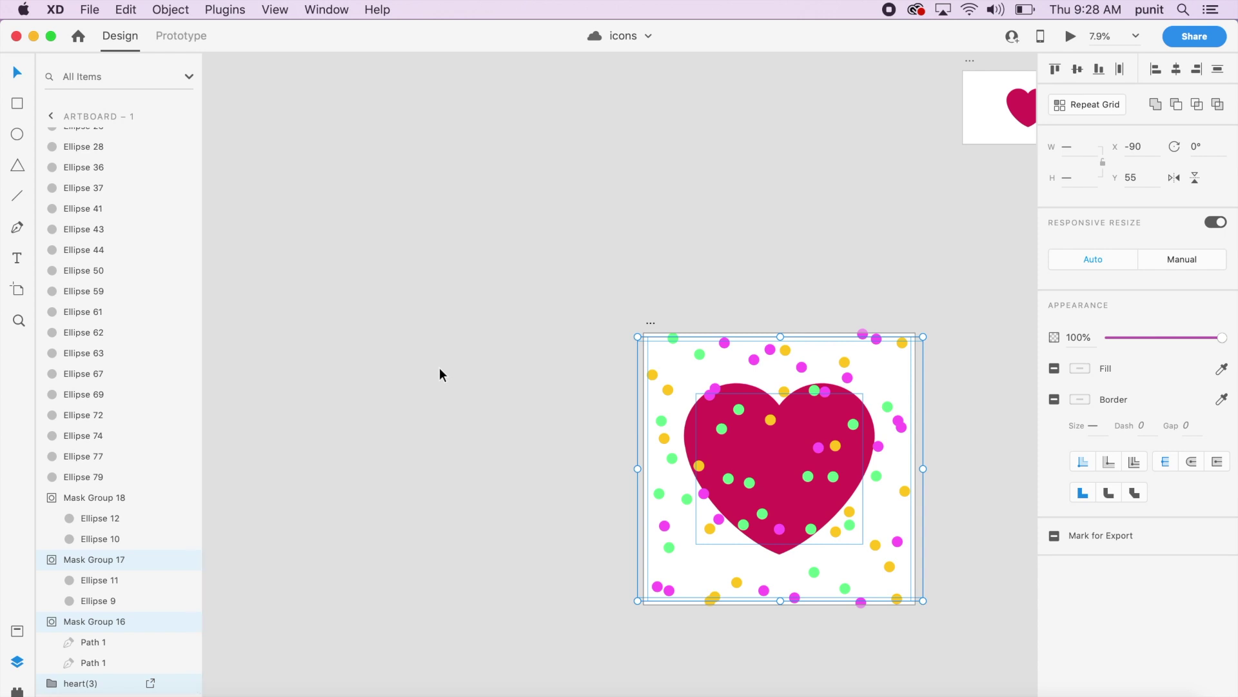
key("super+l")
left_click(510, 408)
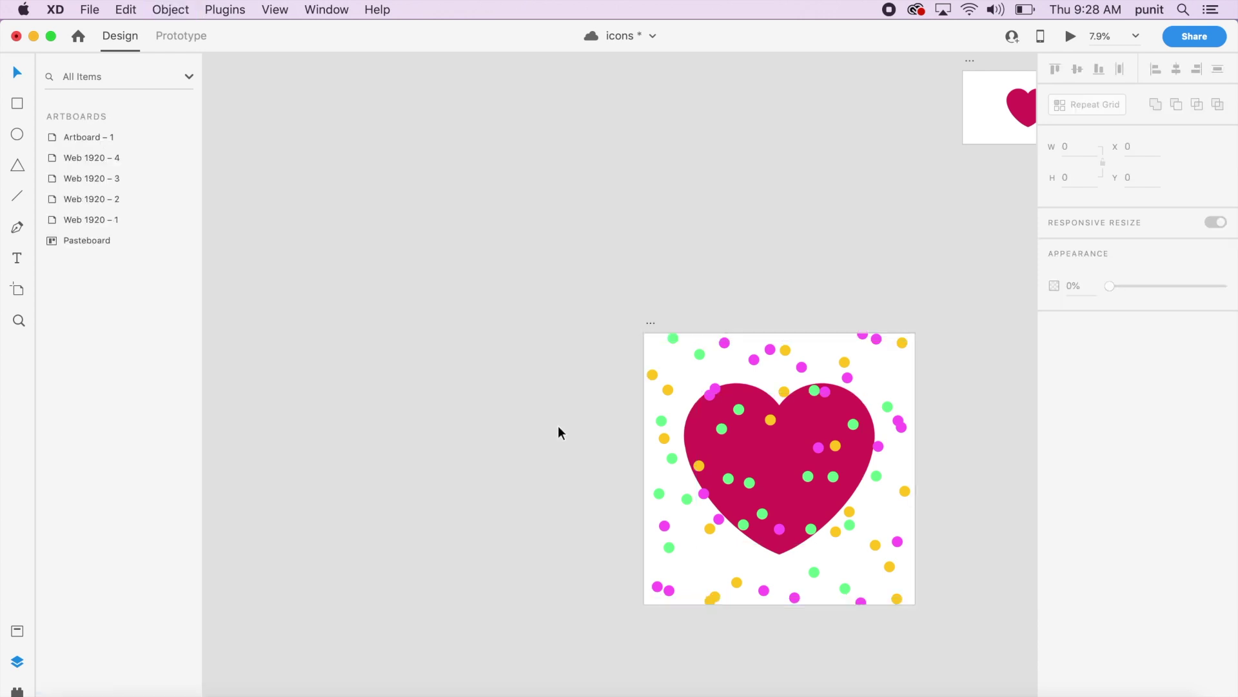
Step: Delete all the remaining confetti dots that overlap the heart
left_click_drag(703, 383, 847, 543)
key("Delete")
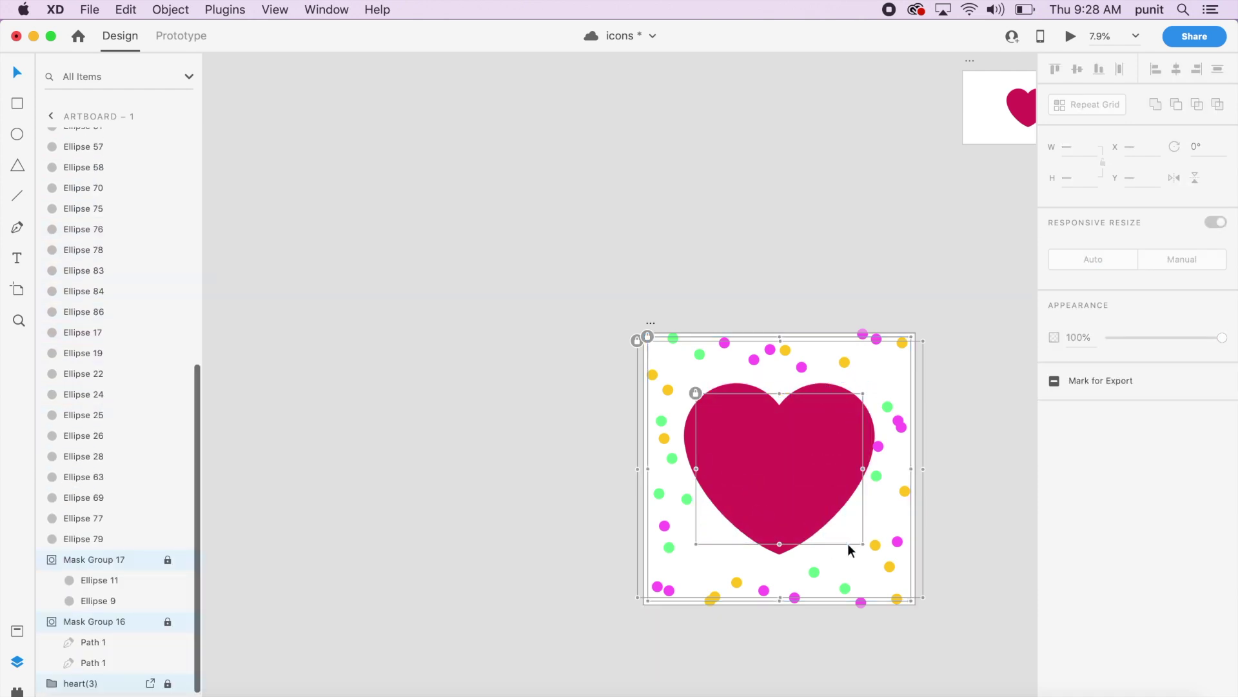
left_click(859, 291)
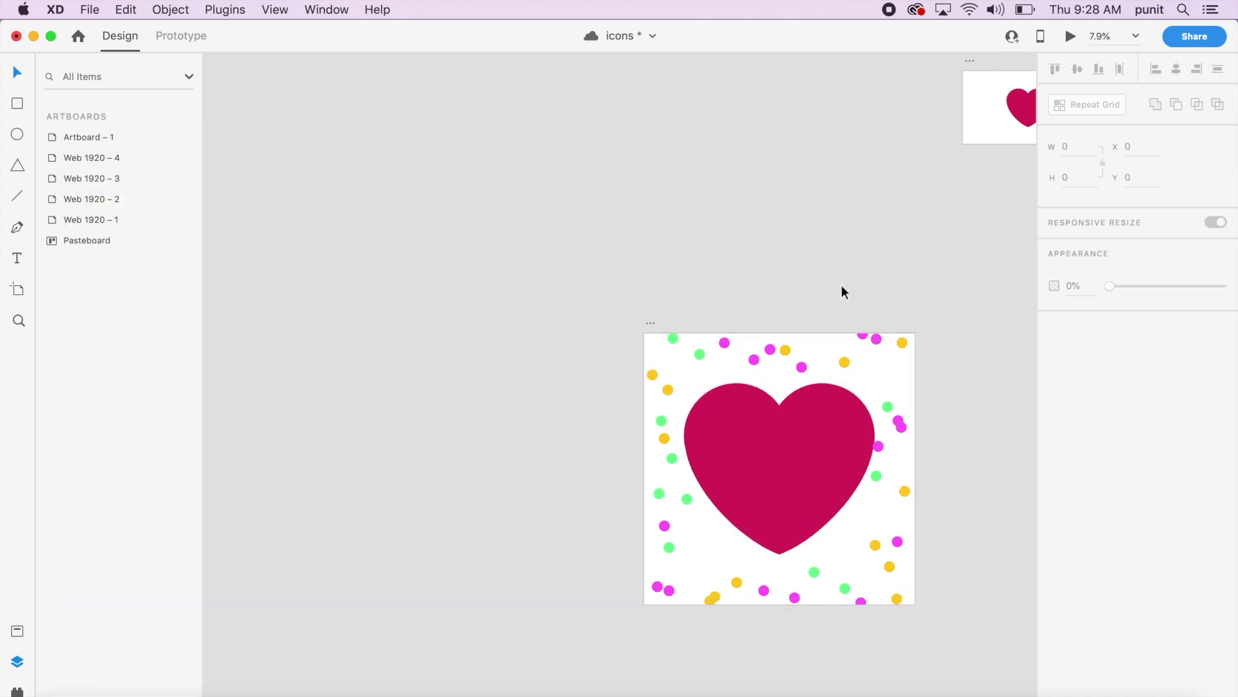
Step: Group all the confetti dots left around the heart
left_click_drag(620, 300, 963, 660)
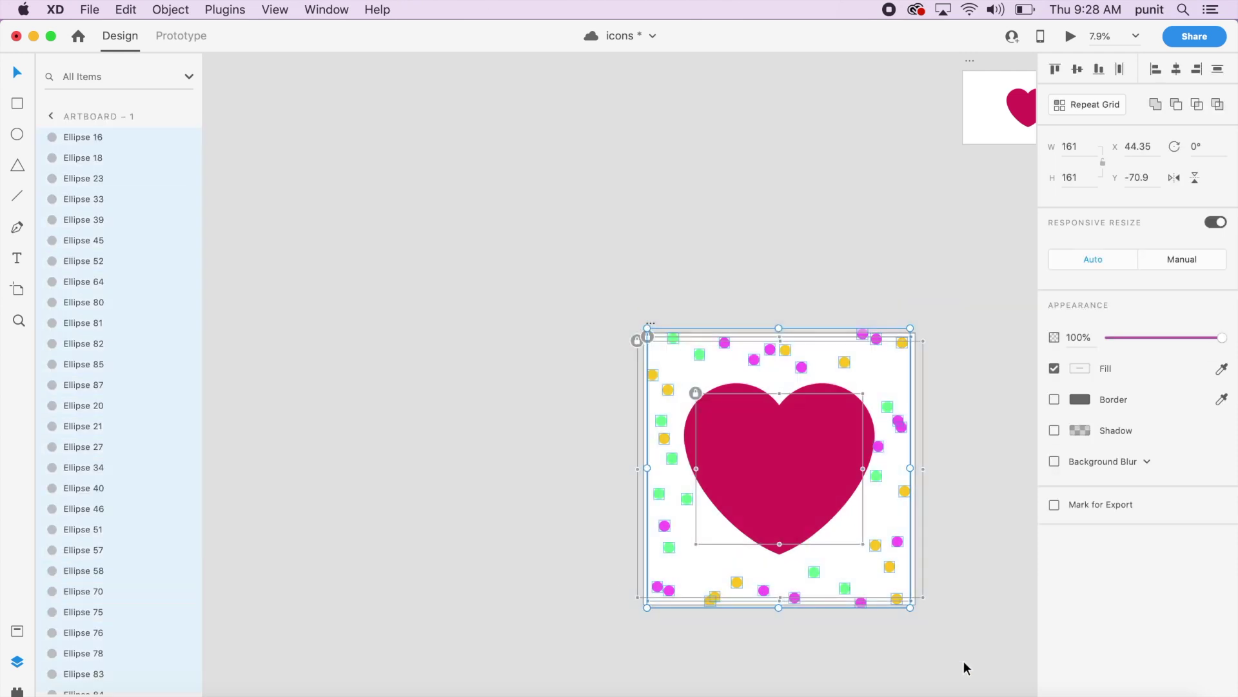
key("super+g")
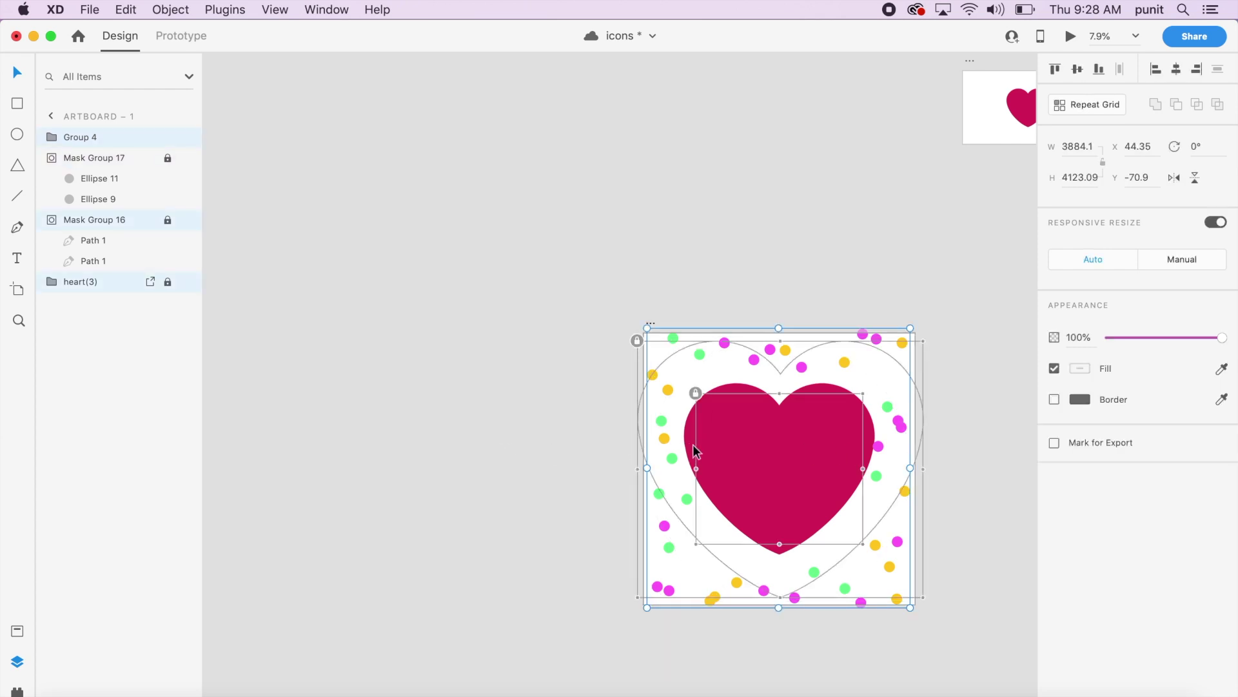
mouse_move(676, 463)
left_mouse_down()
mouse_move(522, 434)
mouse_move(622, 478)
mouse_move(716, 431)
mouse_move(675, 467)
left_mouse_up()
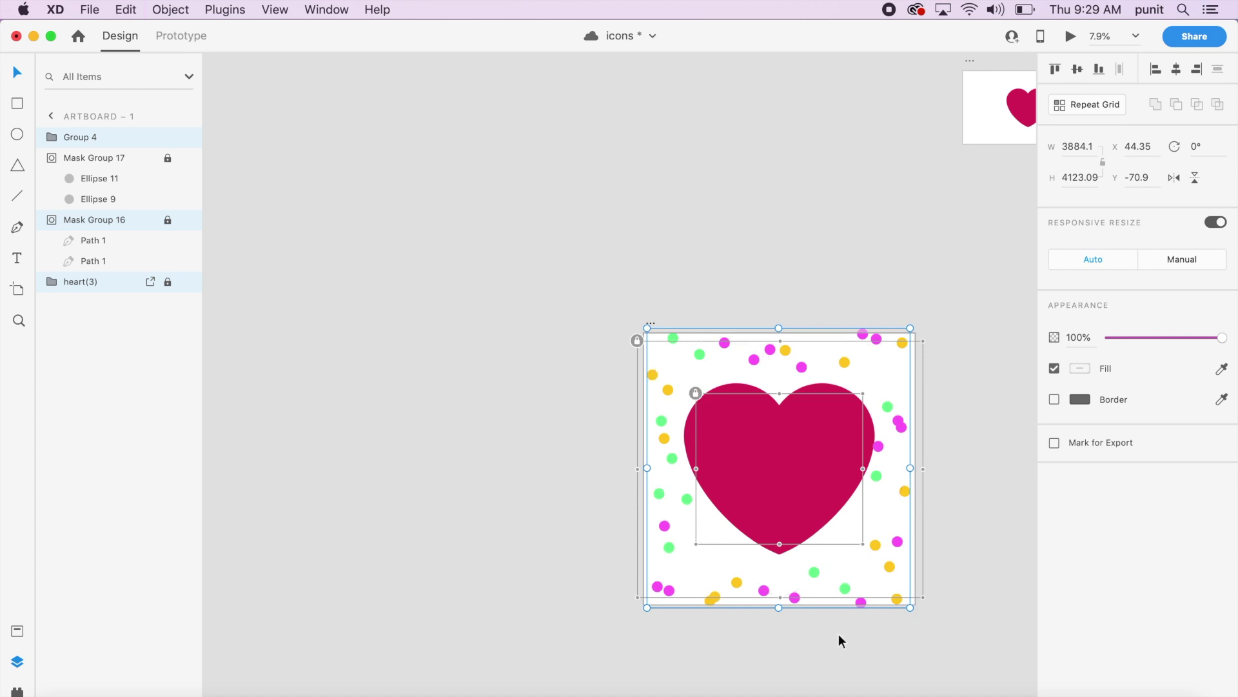
left_click(847, 656)
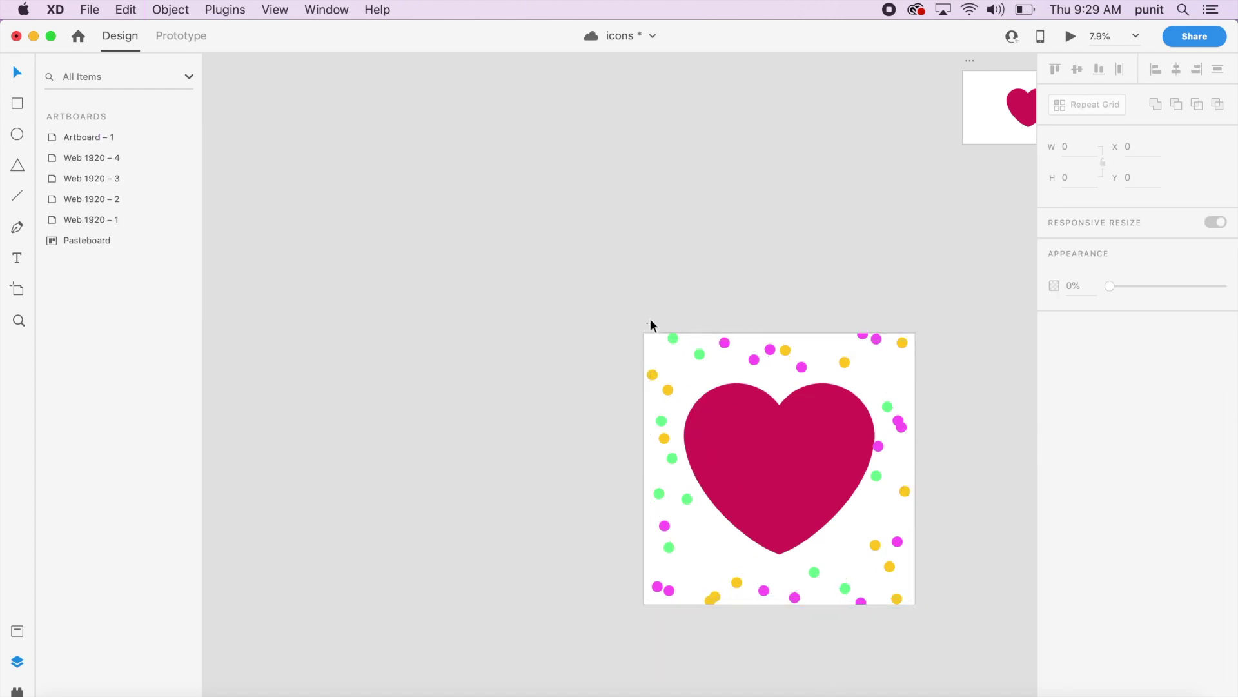
Step: Shrink the confetti group about its centre to about 1093 × 1161 and set its opacity to 0%
scroll(651, 318, "right", 3)
scroll(650, 319, "down", 2)
left_click(698, 323)
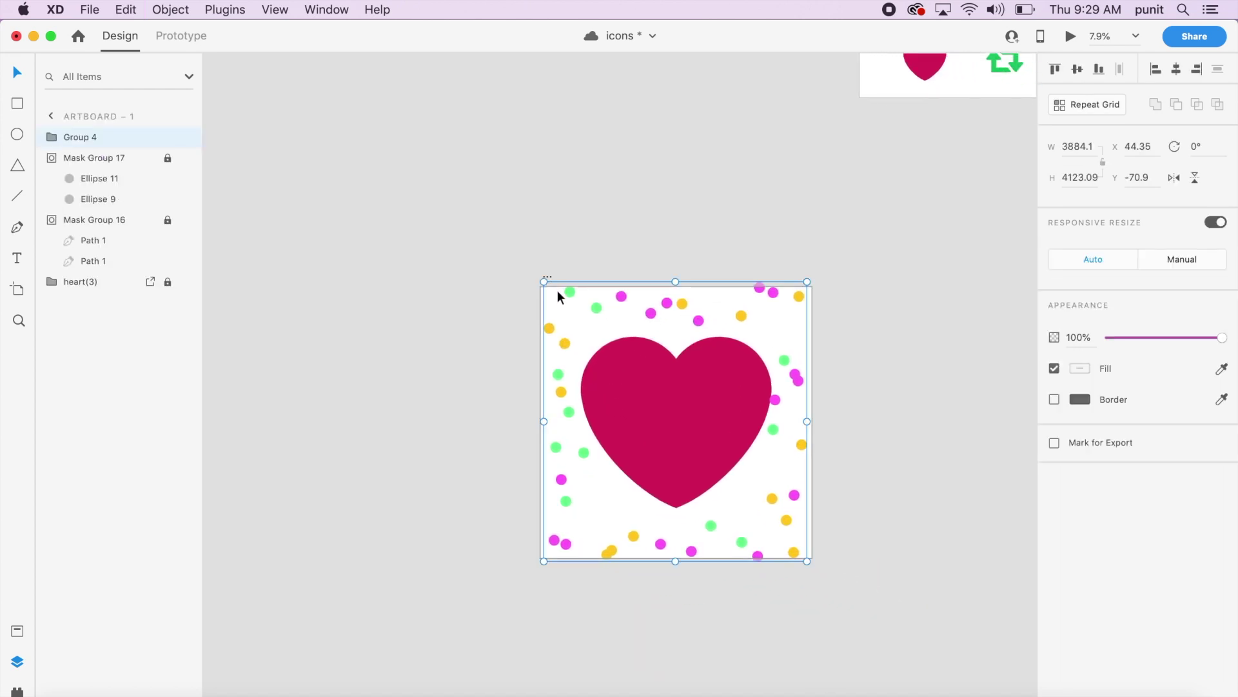
left_click_drag(544, 282, 681, 393)
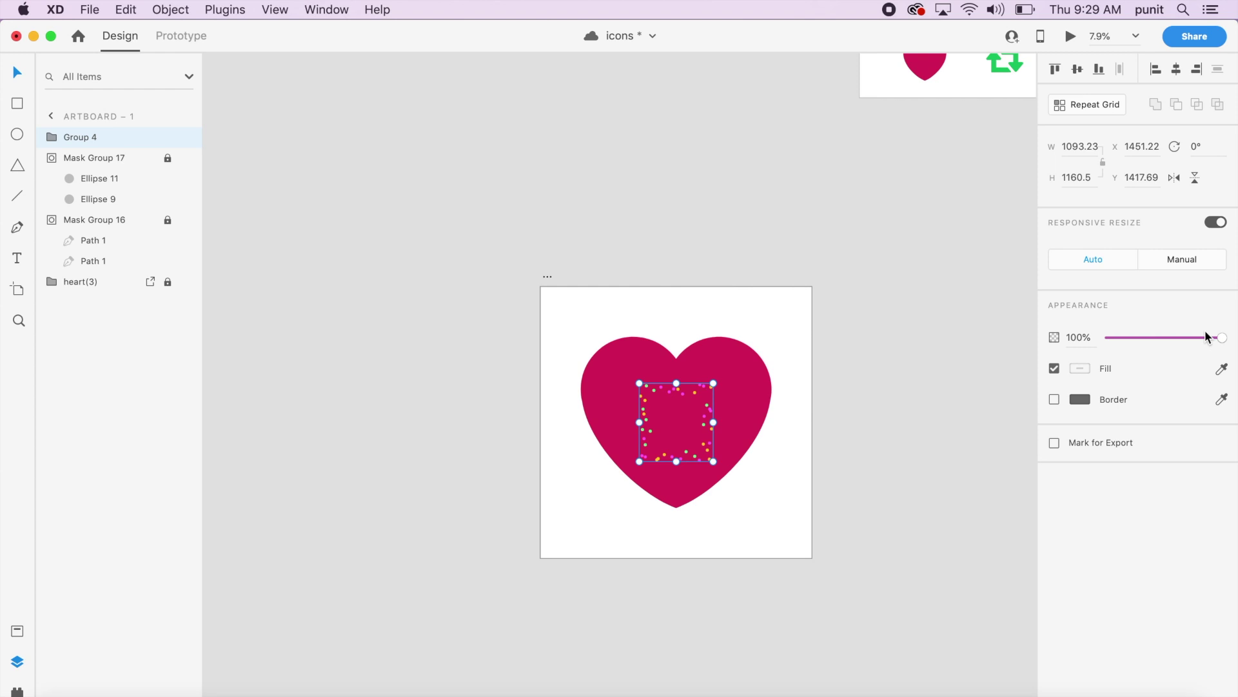
left_click_drag(1221, 338, 1039, 337)
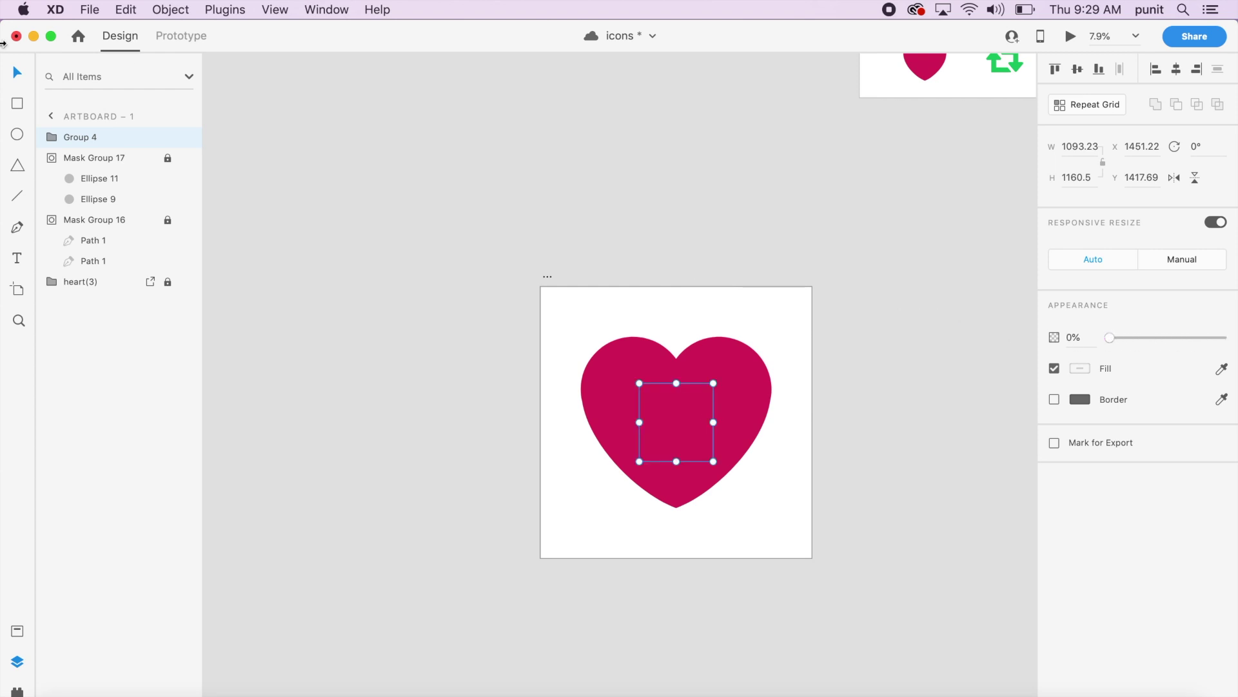
Step: Rename the dots' group as confetti
double_click(94, 138)
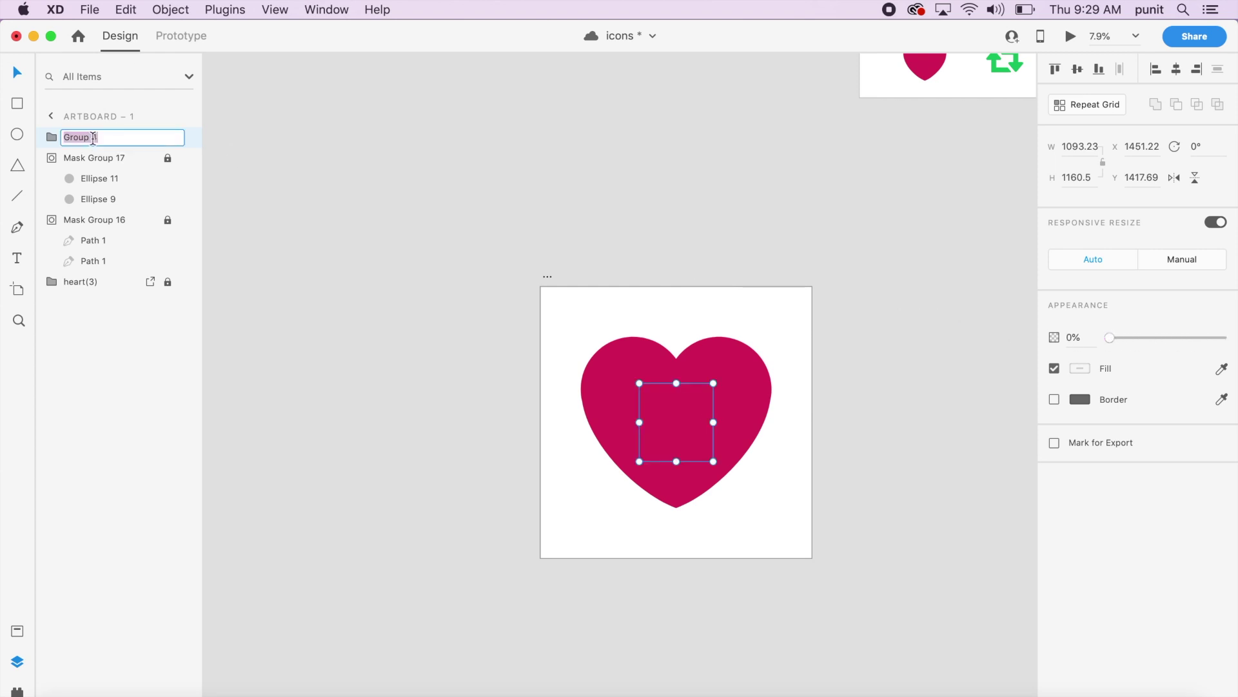
type("confetti")
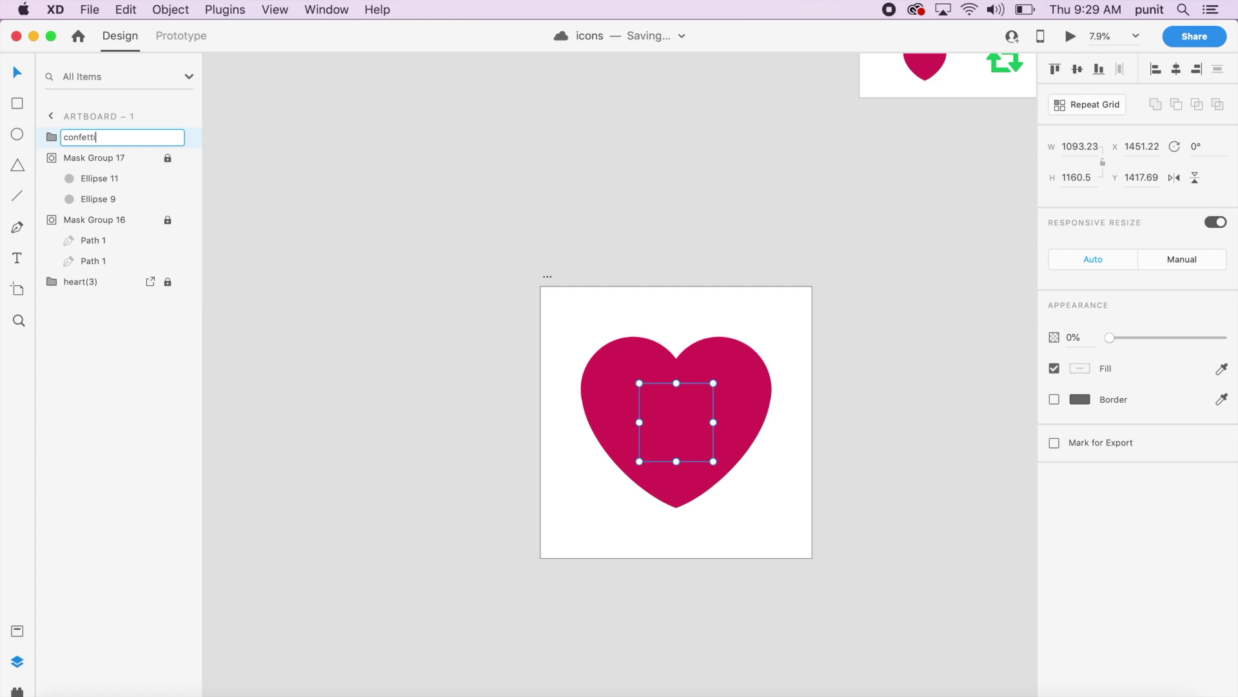
key("Return")
Step: Duplicate the Artboard – 1 heart artboard
left_click(531, 299)
left_click(704, 307)
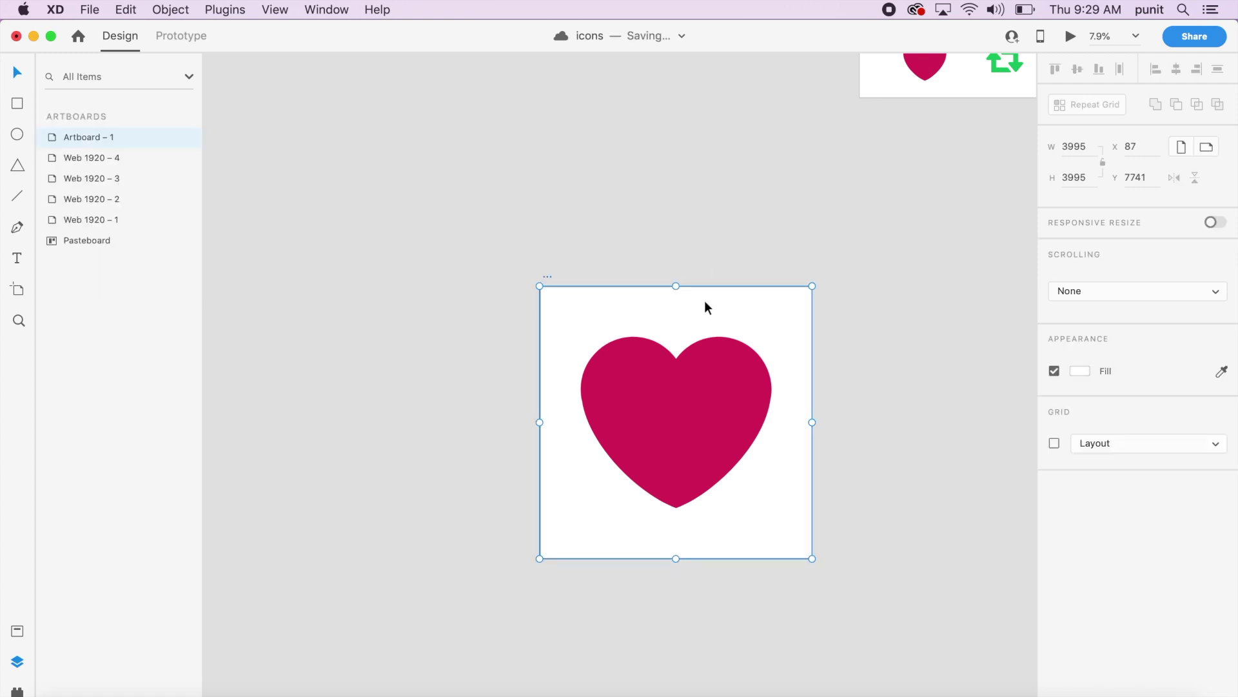
key("super+d")
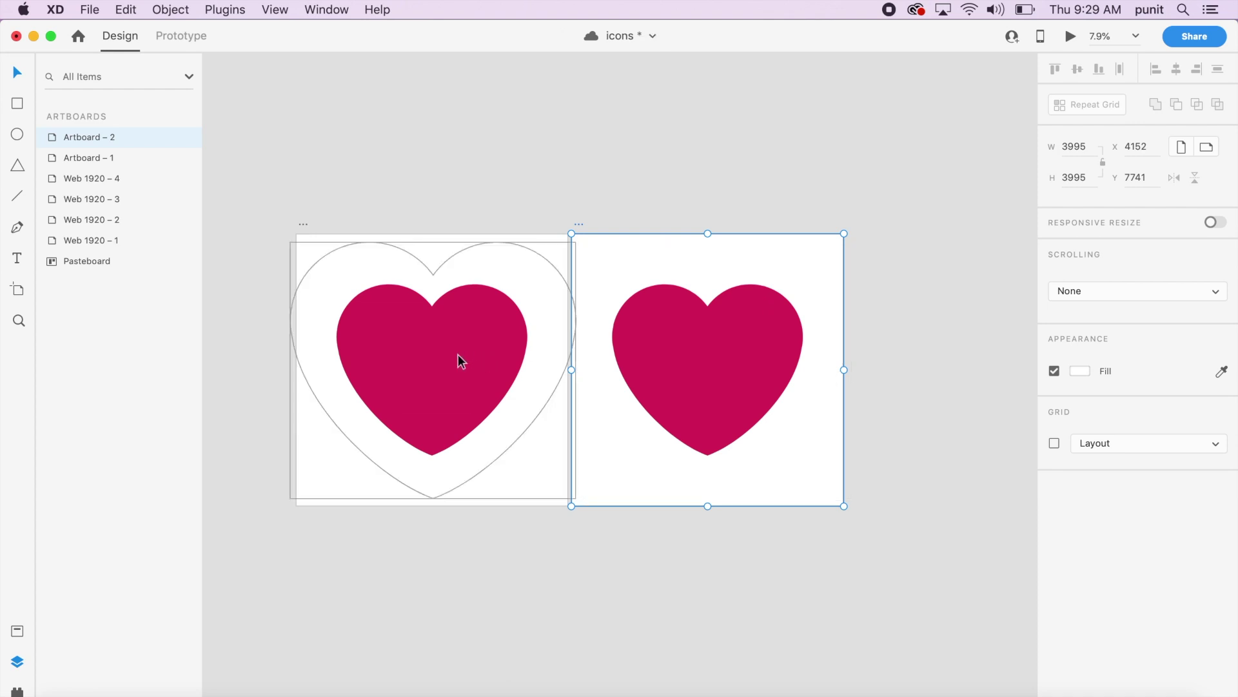
Step: Unlock the mask groups on both heart artboards and the heart(3) group on Artboard – 1
left_click(492, 325)
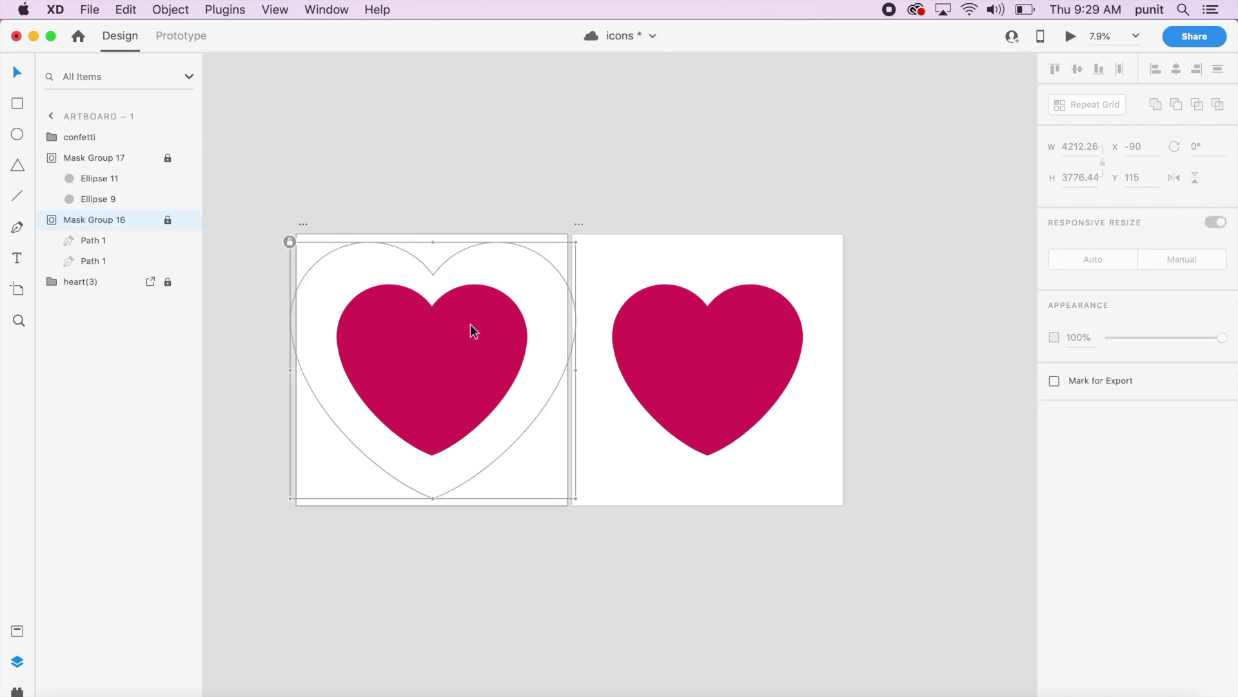
left_click(289, 241)
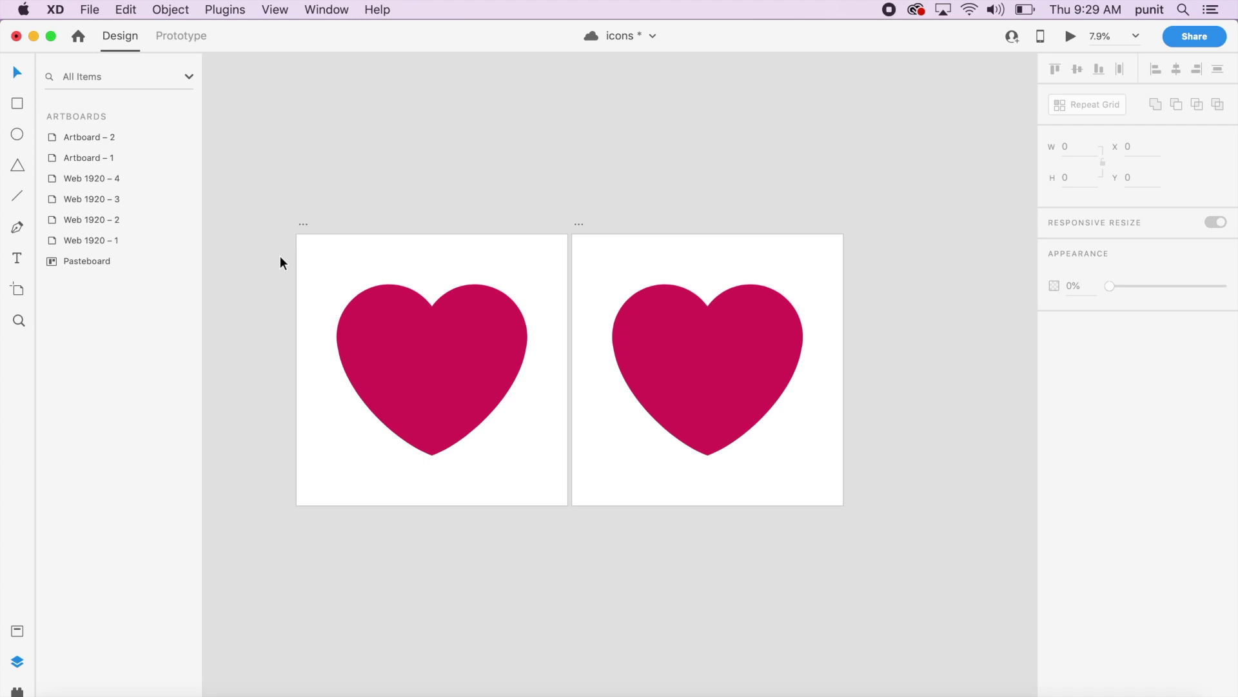
left_click_drag(269, 240, 583, 470)
key("super+l")
key("super+l")
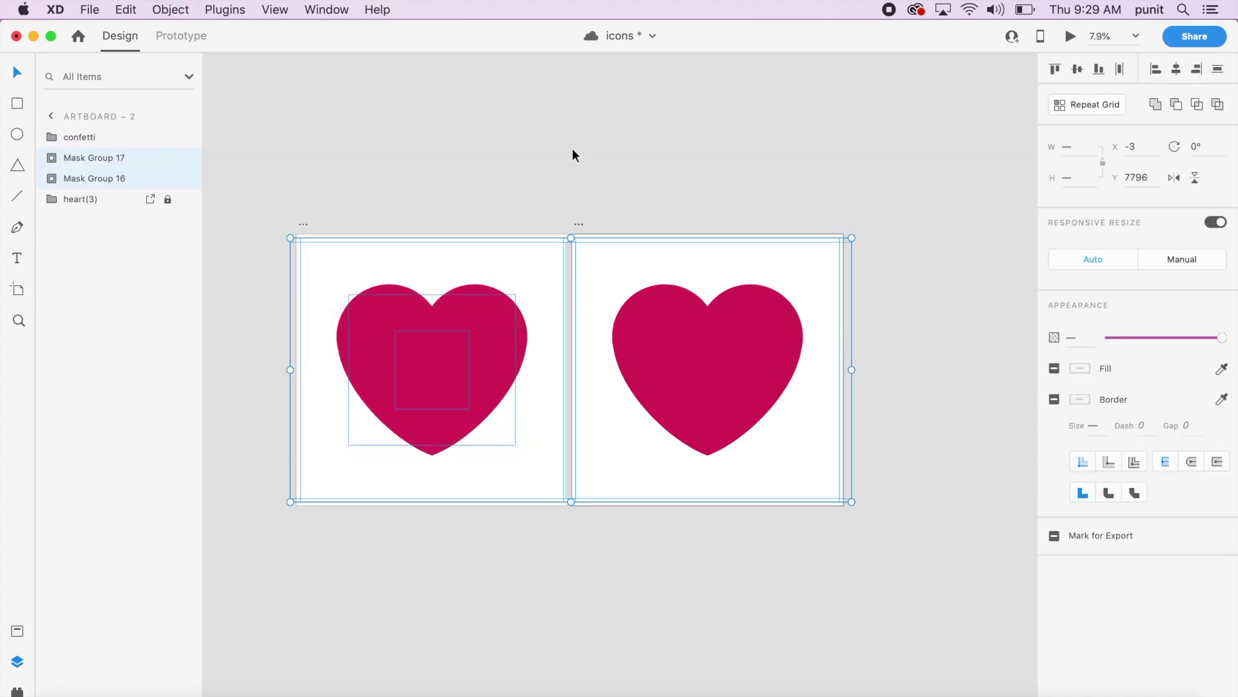
left_click(573, 151)
Step: Shrink the crimson heart fill inside Artboard – 1's Mask Group 16 about its centre to about 814 × 729
left_click(504, 324)
double_click(503, 319)
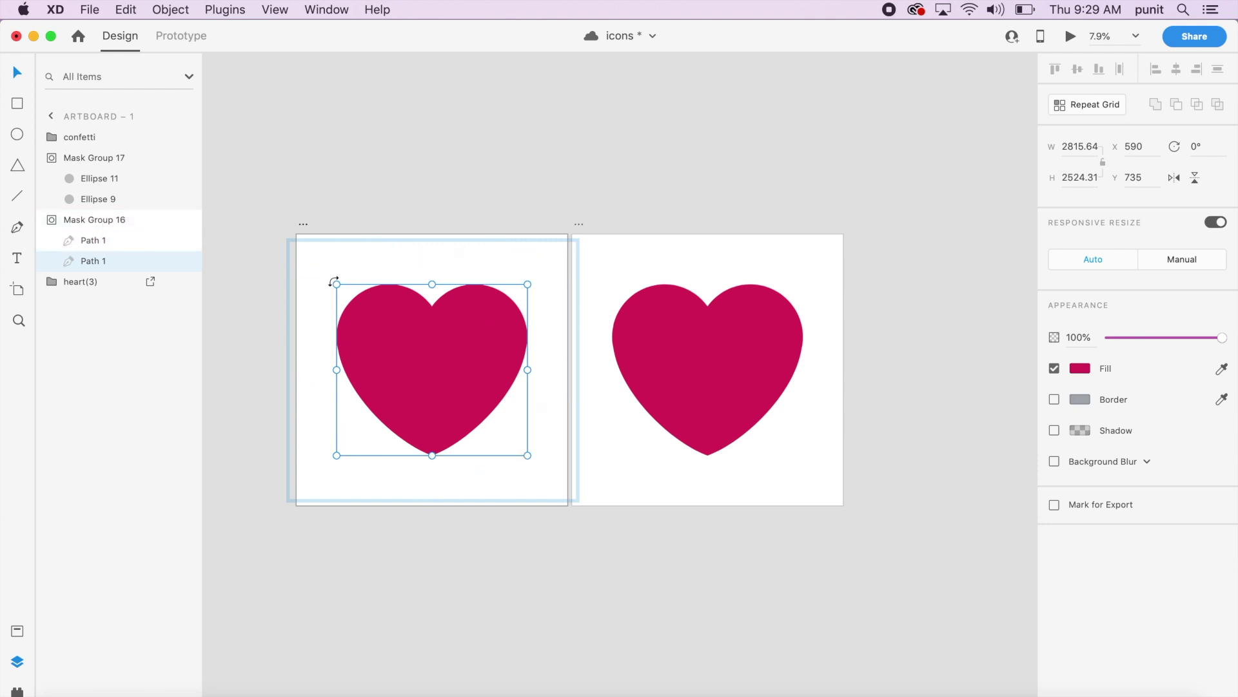
left_click_drag(335, 282, 437, 379)
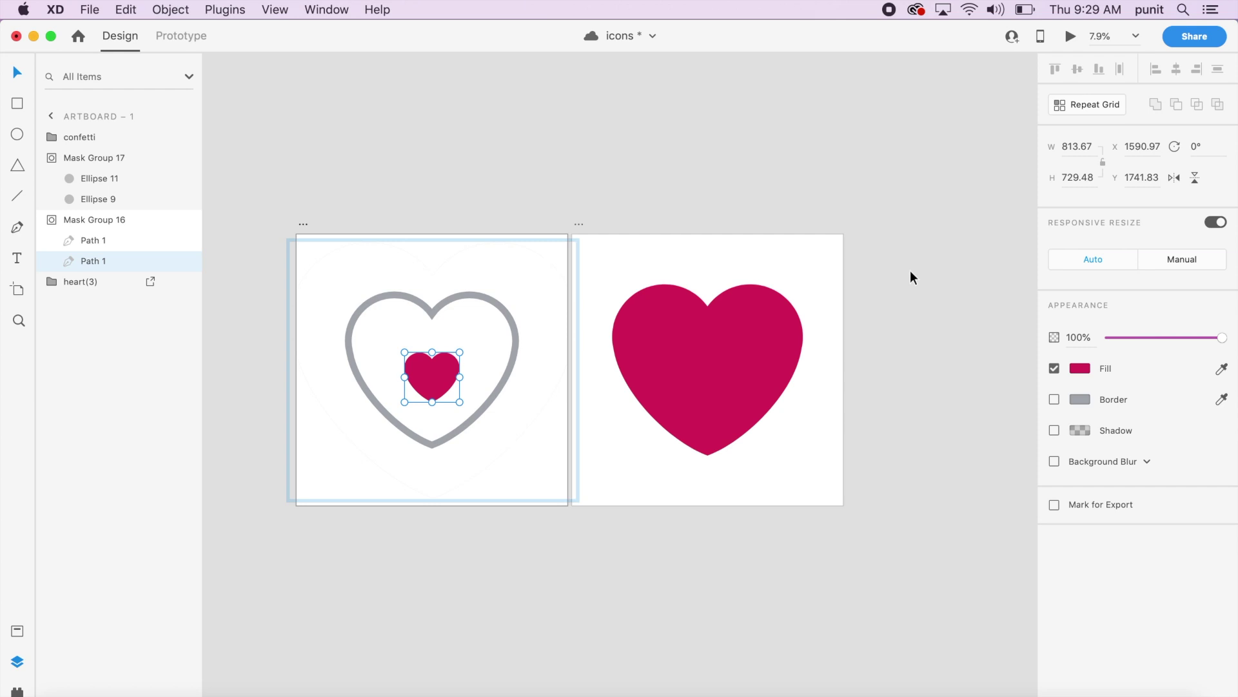
Step: Hide the small crimson heart fill inside Mask Group 16 on Artboard – 1
key("super+comma")
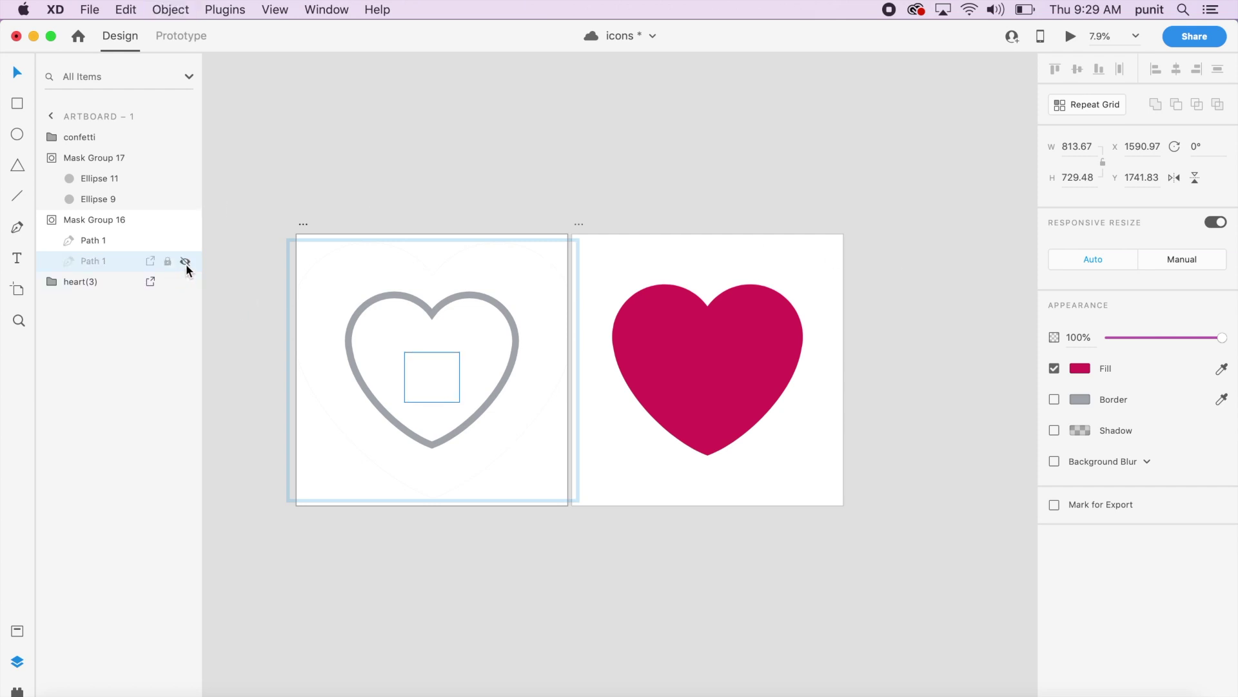
left_click(511, 161)
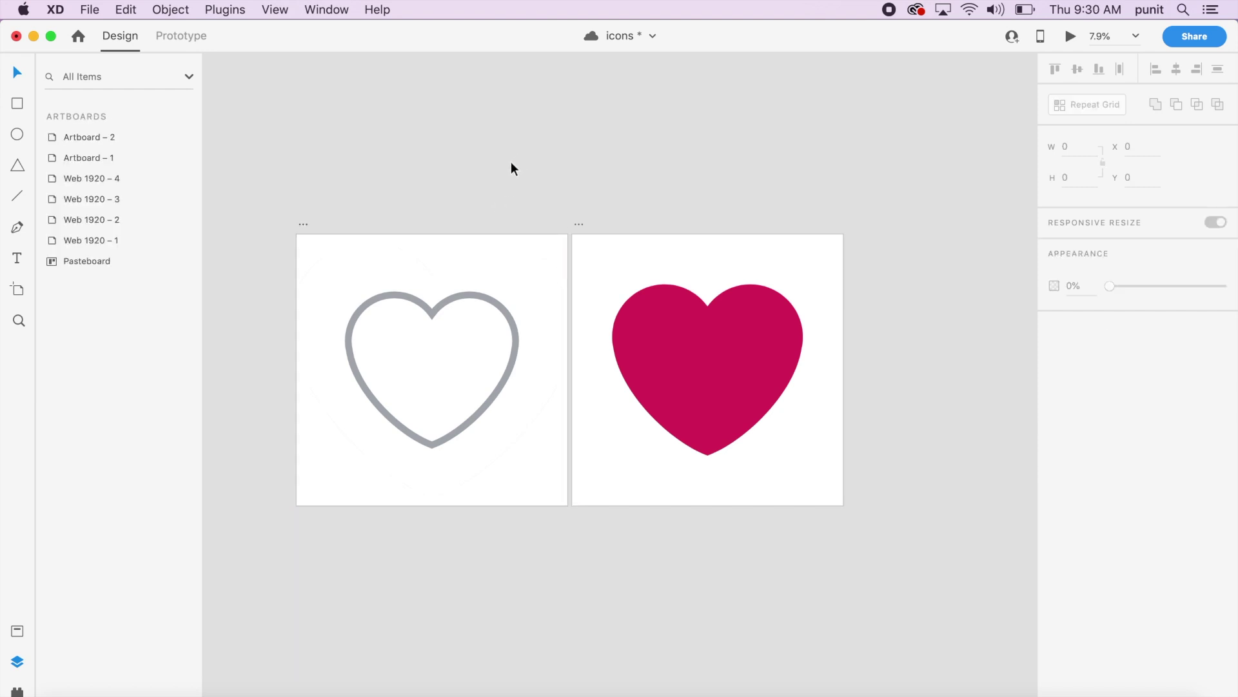
Step: Set the opacity of the confetti group on Artboard – 2 to 100%
left_click(761, 365)
left_click(768, 352)
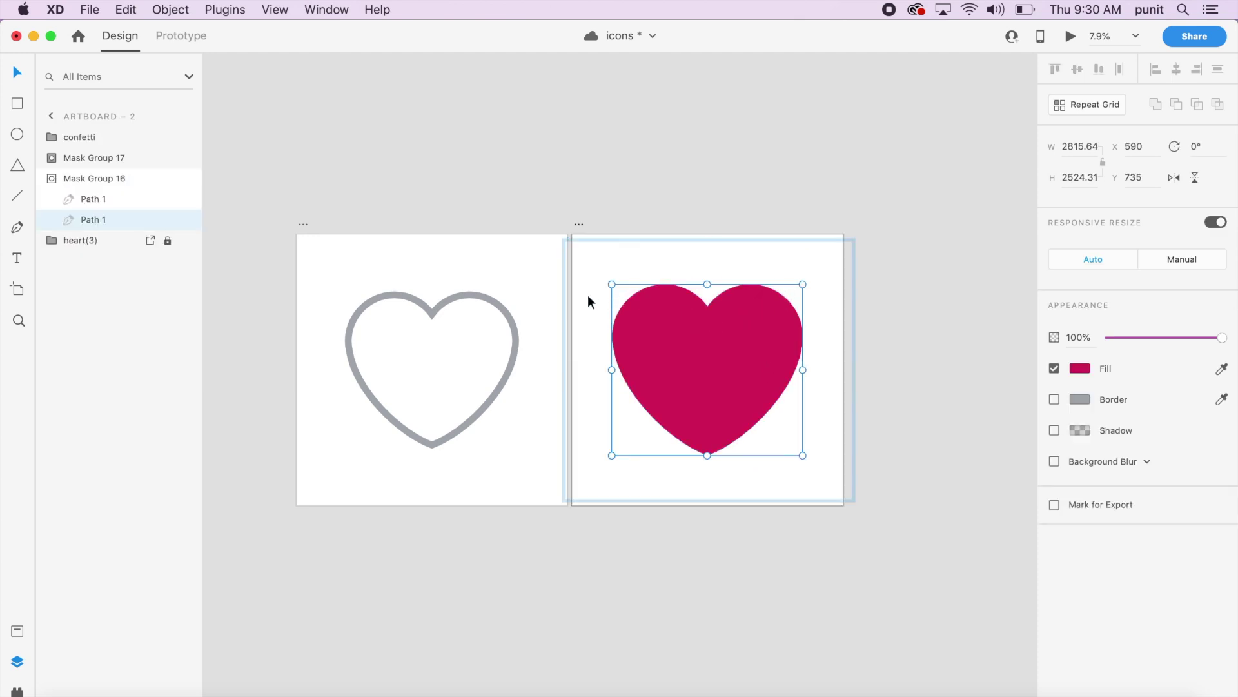
left_click(731, 388)
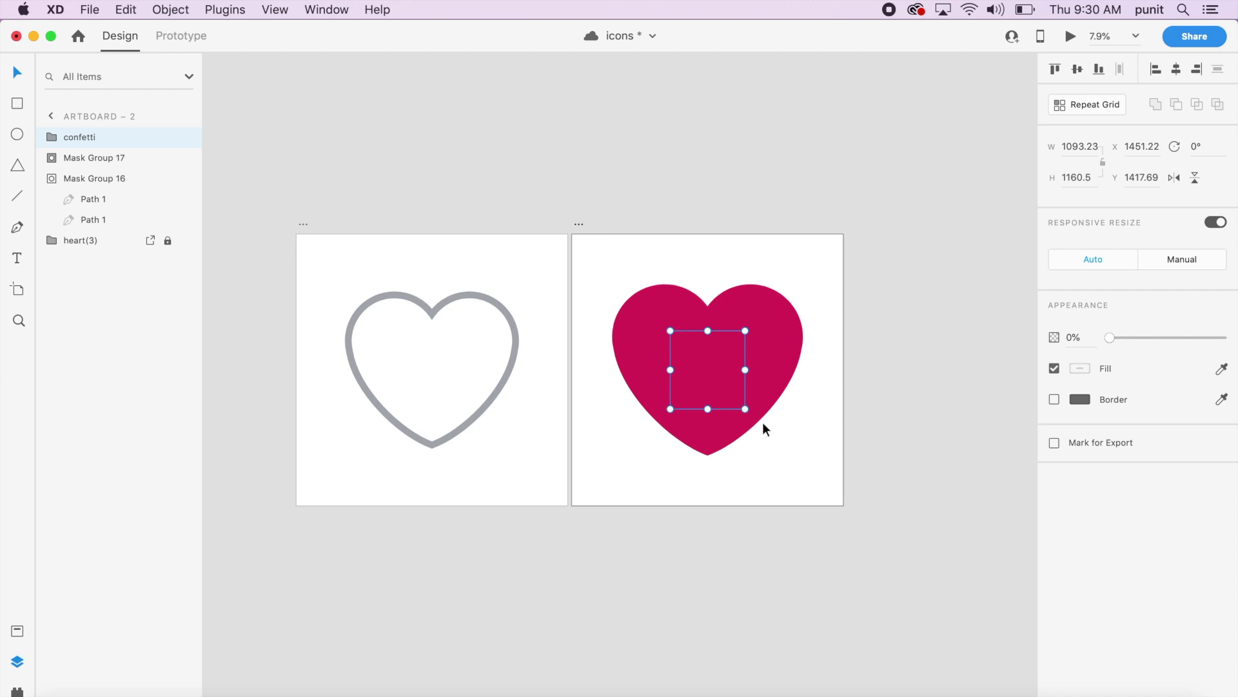
left_click_drag(1161, 336, 1223, 338)
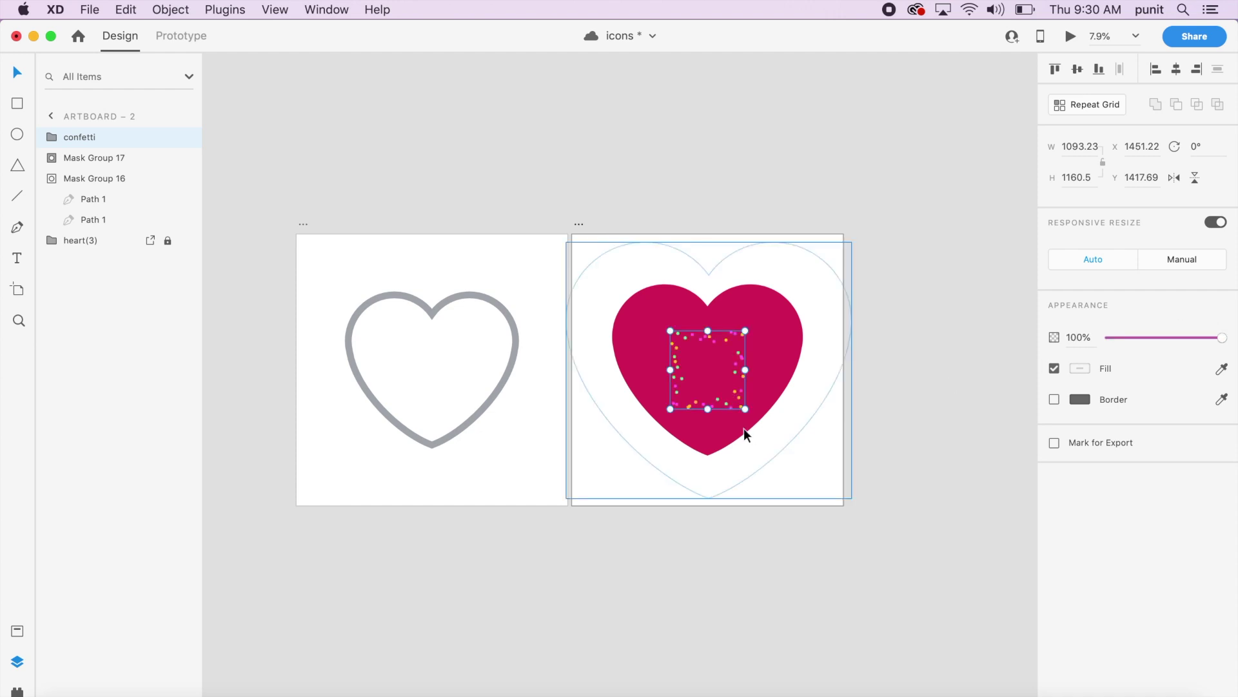
Step: Enlarge the confetti group on Artboard – 2 to about 6078 × 6451 and place it around the artboard
left_click_drag(745, 409, 911, 586)
left_click_drag(670, 330, 486, 184)
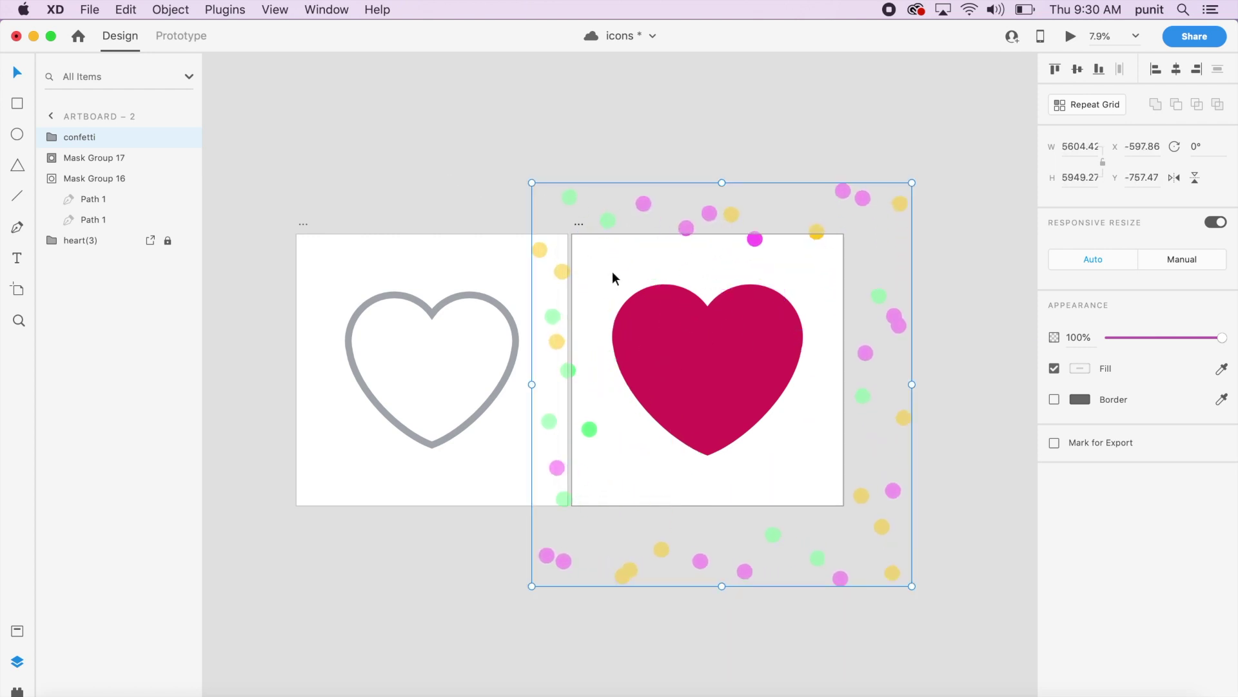
left_click_drag(605, 219, 592, 214)
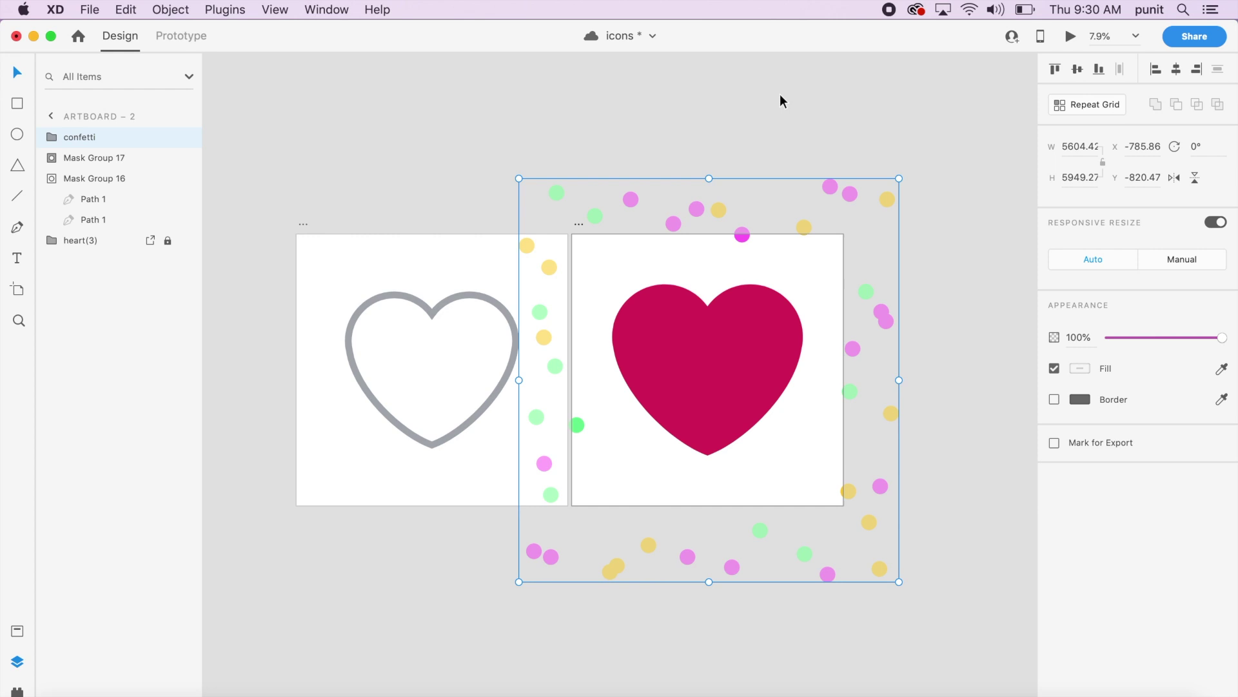
left_click_drag(899, 178, 931, 132)
left_click_drag(516, 141, 453, 117)
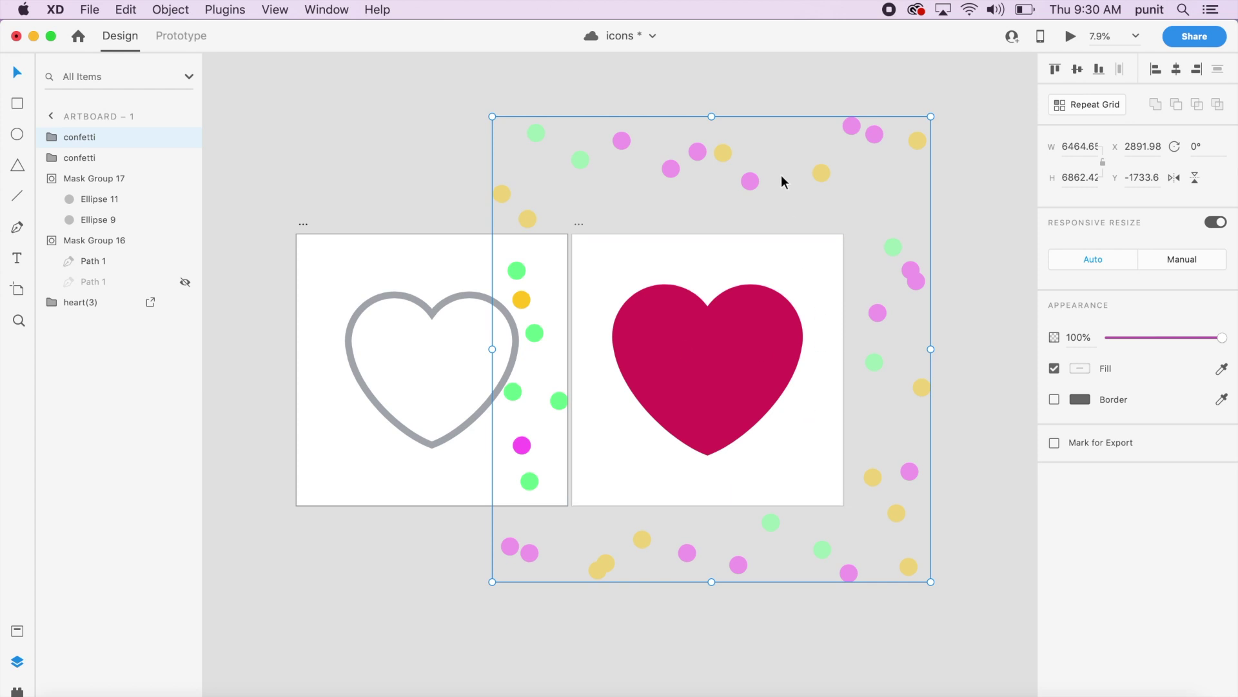
mouse_move(749, 183)
left_mouse_down()
mouse_move(772, 204)
mouse_move(748, 203)
left_mouse_up()
left_click_drag(302, 226, 215, 227)
key("super+z")
key("super+z")
key("super+z")
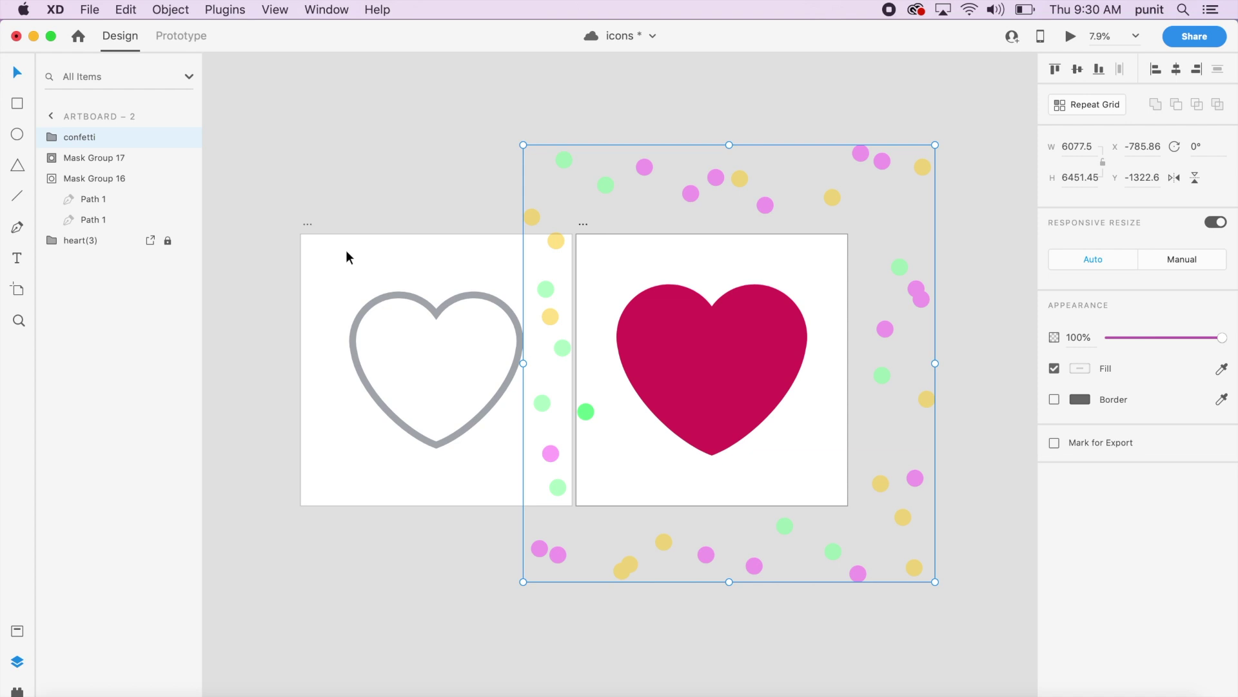
key("super+z")
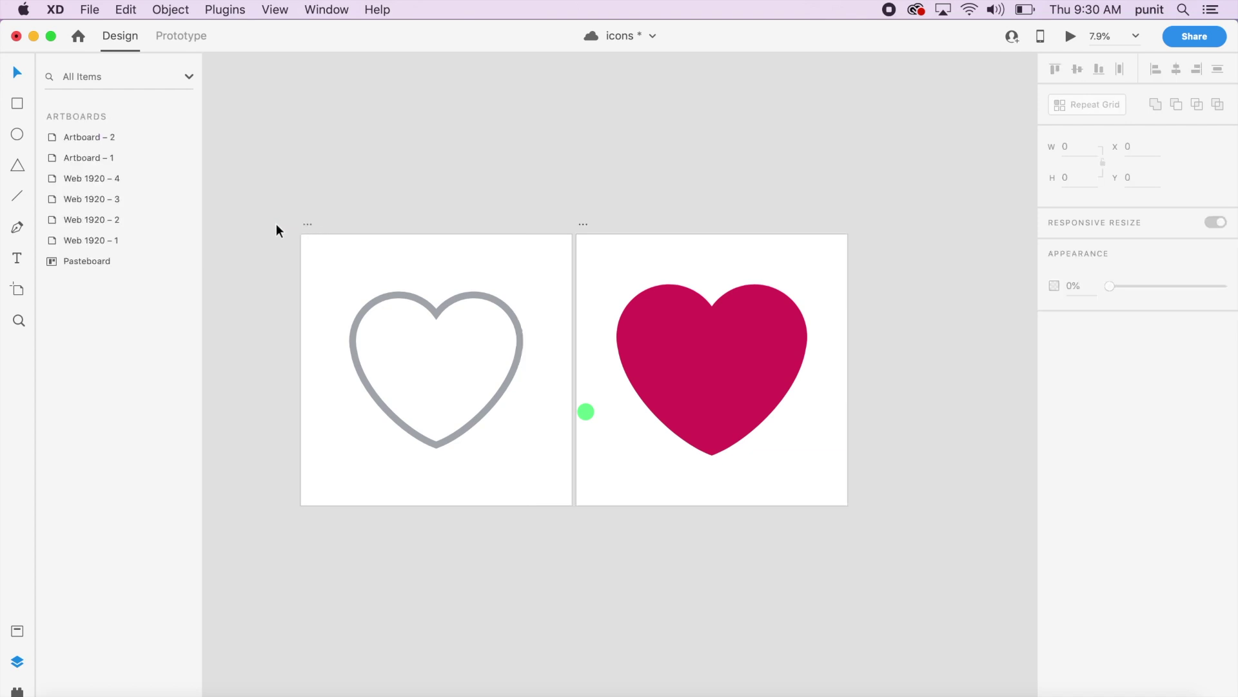
Step: Move Artboard – 1 farther away from Artboard – 2 to leave room for the confetti between them
left_click_drag(310, 224, 177, 220)
scroll(792, 361, "right", 4)
left_click(644, 414)
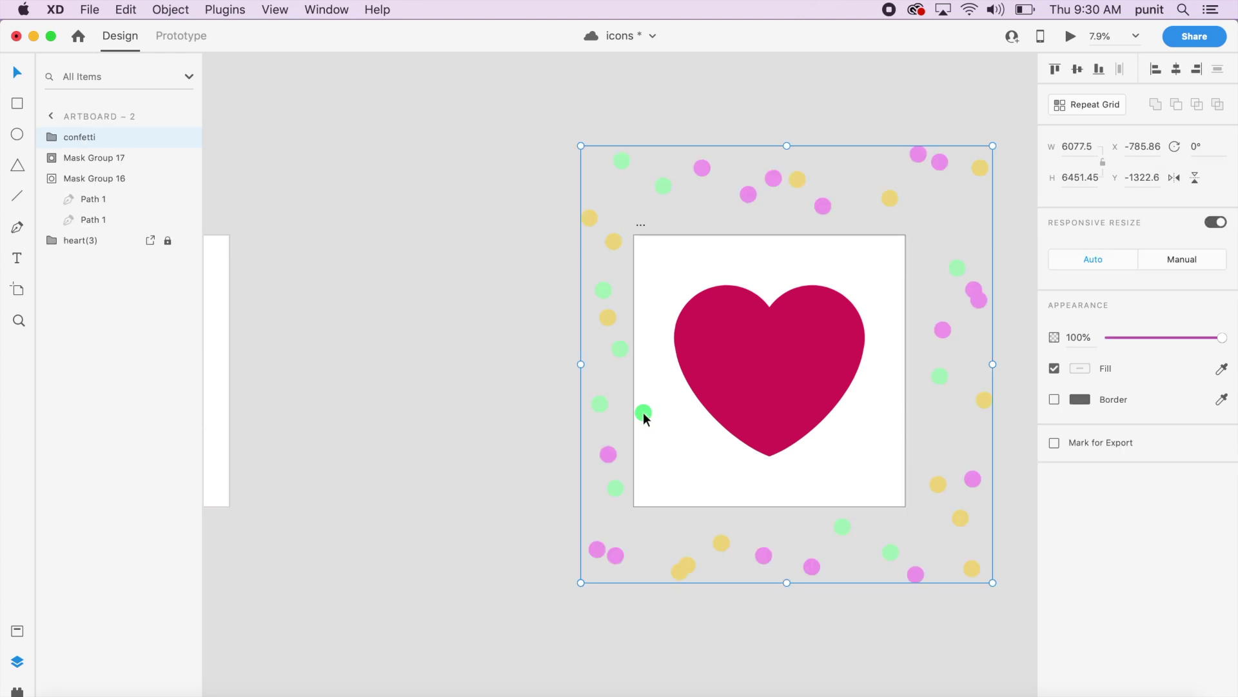
left_click_drag(581, 145, 528, 124)
left_click_drag(813, 183, 814, 203)
left_click(462, 303)
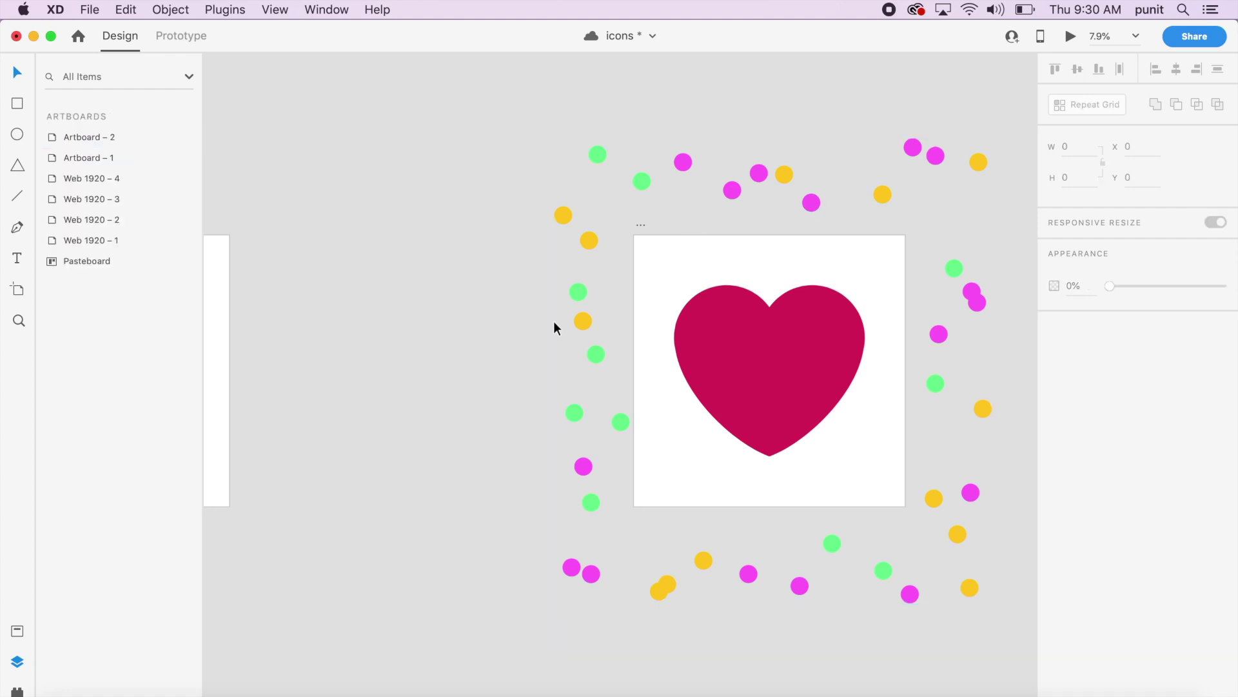
key("super+z")
key("super+z")
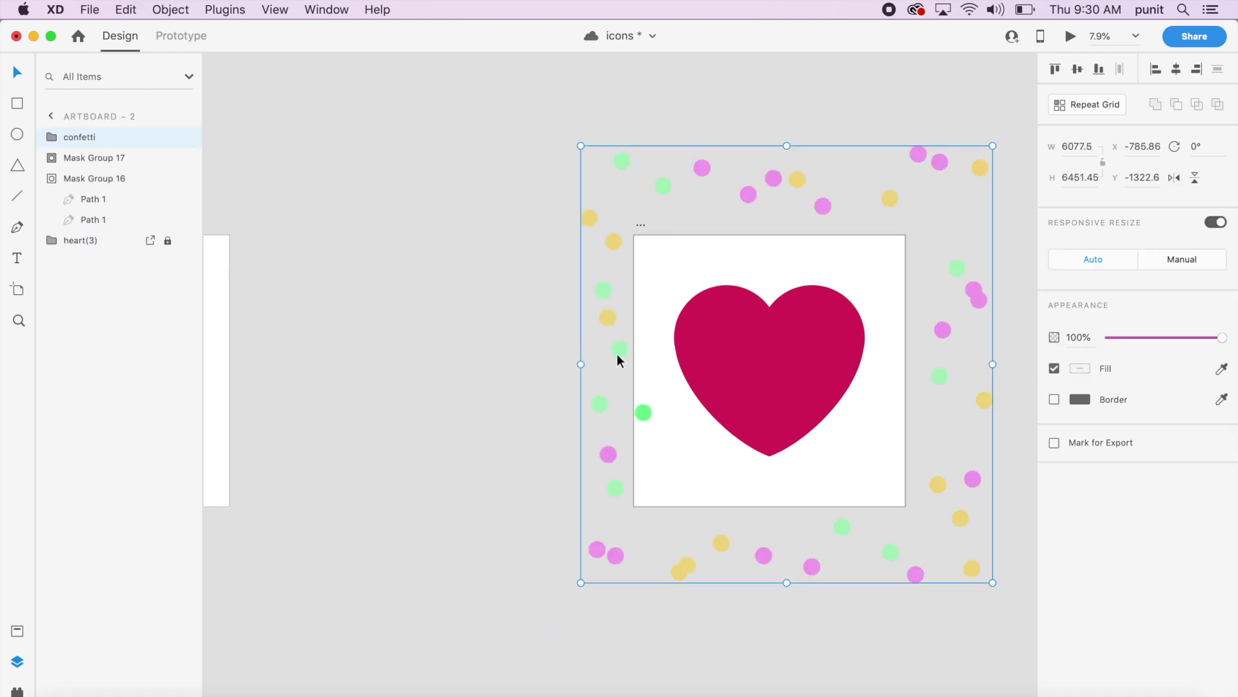
Step: Enlarge Artboard – 2's confetti group to about 6306 × 6579 and try to nudge the green dot overlapping the artboard's edge leftward
left_click_drag(580, 582, 562, 594)
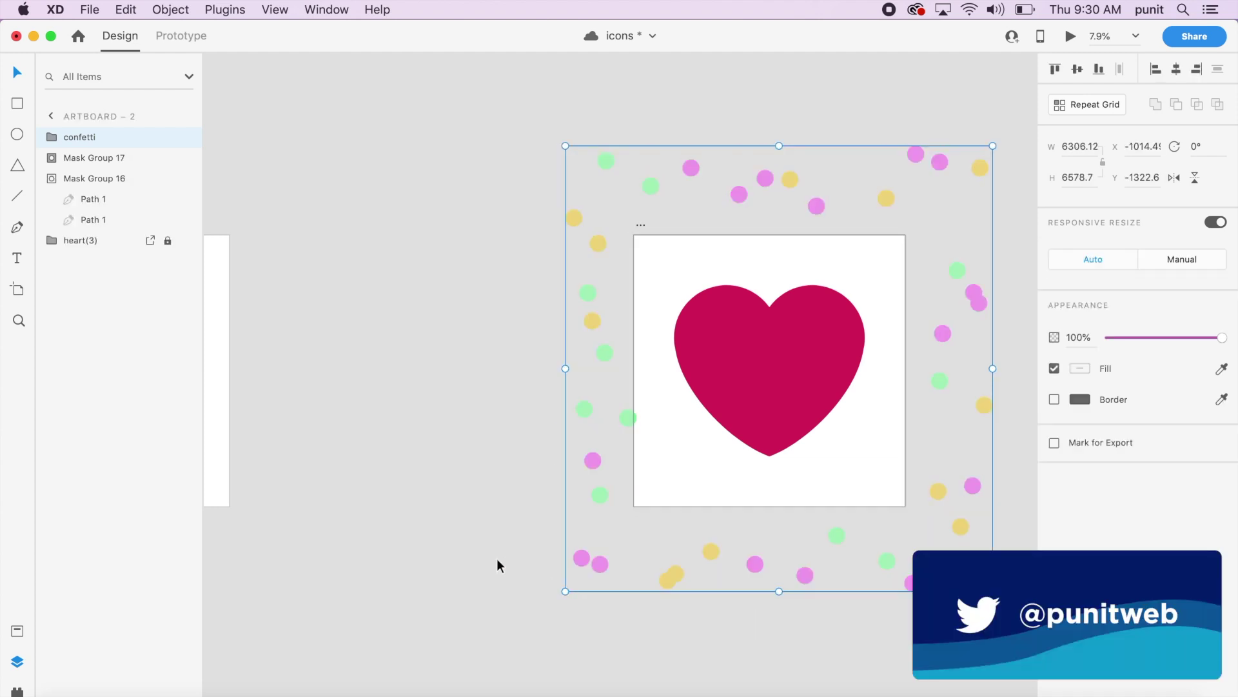
left_click(633, 421)
key("Left")
key("Left")
key("Left")
key("Left")
key("Left")
key("Left")
key("Left")
key("Left")
key("Left")
key("Left")
key("Left")
key("Left")
key("Left")
key("Left")
key("Left")
key("Left")
key("Left")
key("Left")
key("Left")
key("Left")
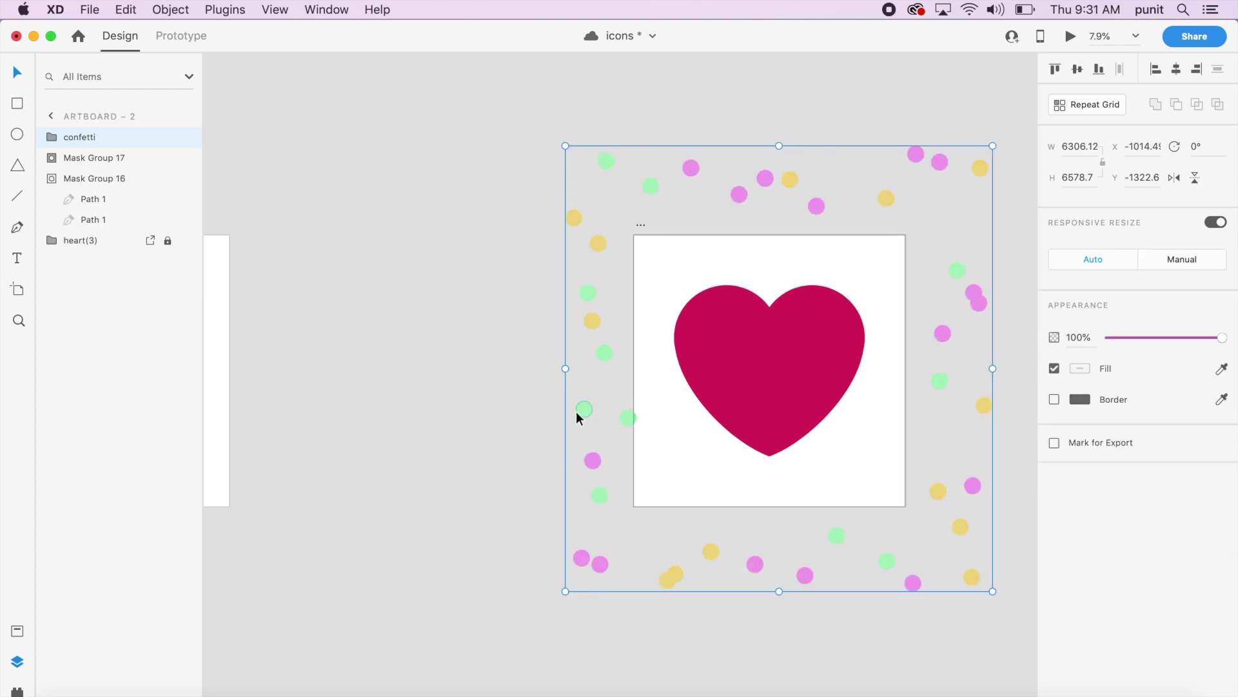
left_click(531, 434)
Step: Set the opacity of the Ellipse 9 ring inside Artboard – 2's Mask Group 17 to 100%
scroll(531, 434, "left", 5)
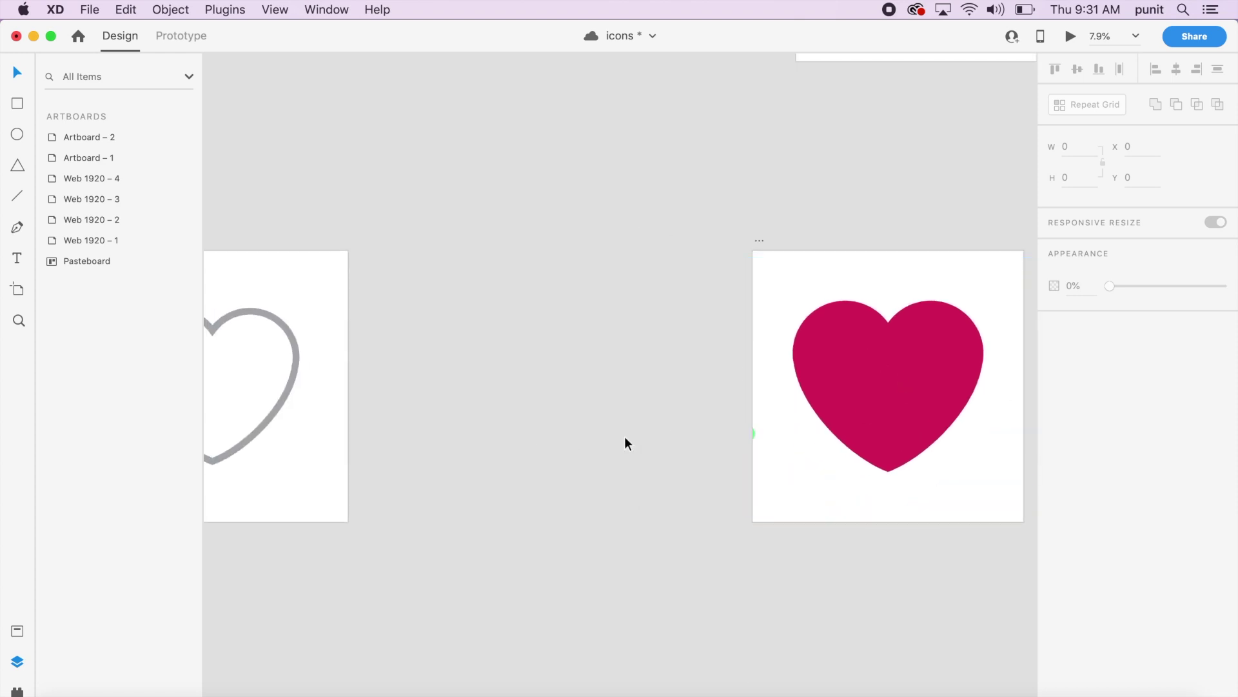
scroll(474, 423, "left", 5)
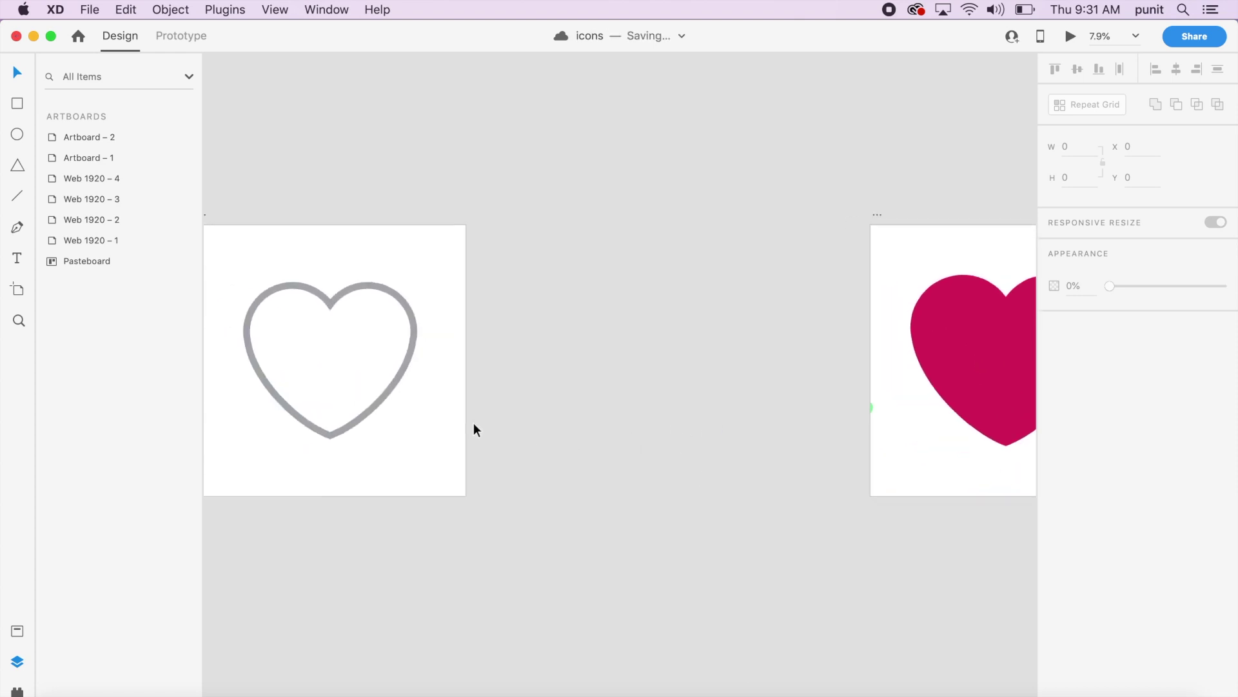
scroll(473, 423, "left", 3)
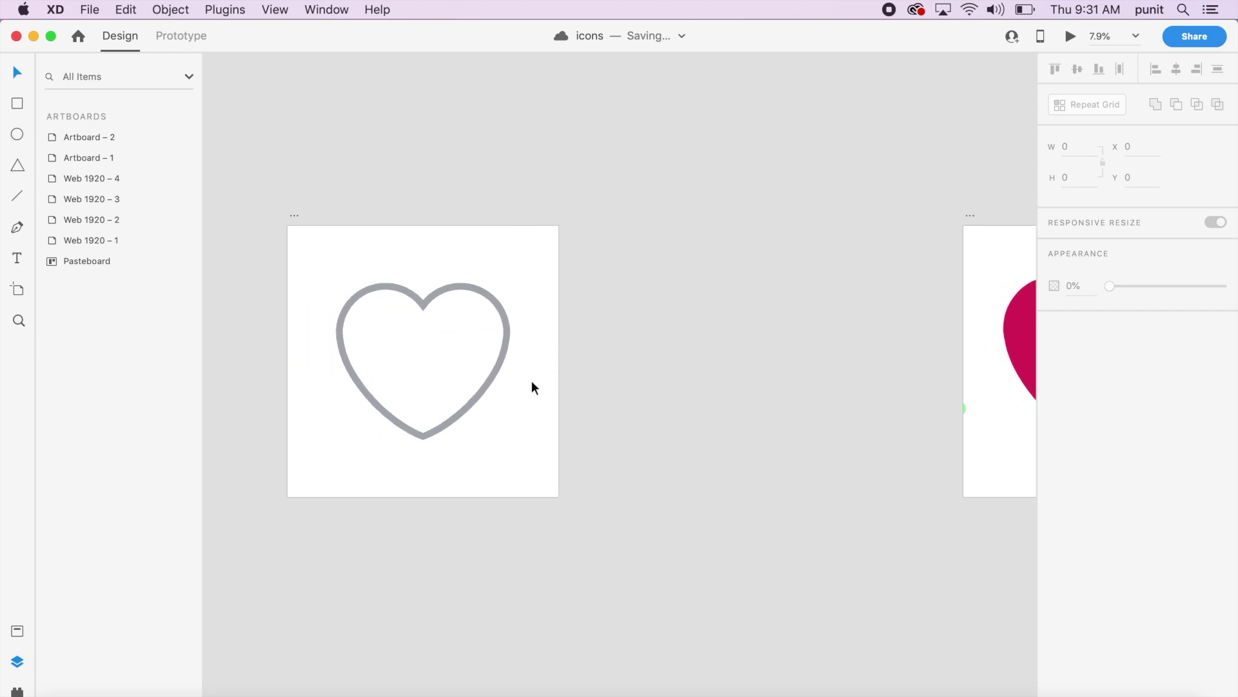
scroll(532, 386, "right", 12)
double_click(705, 362)
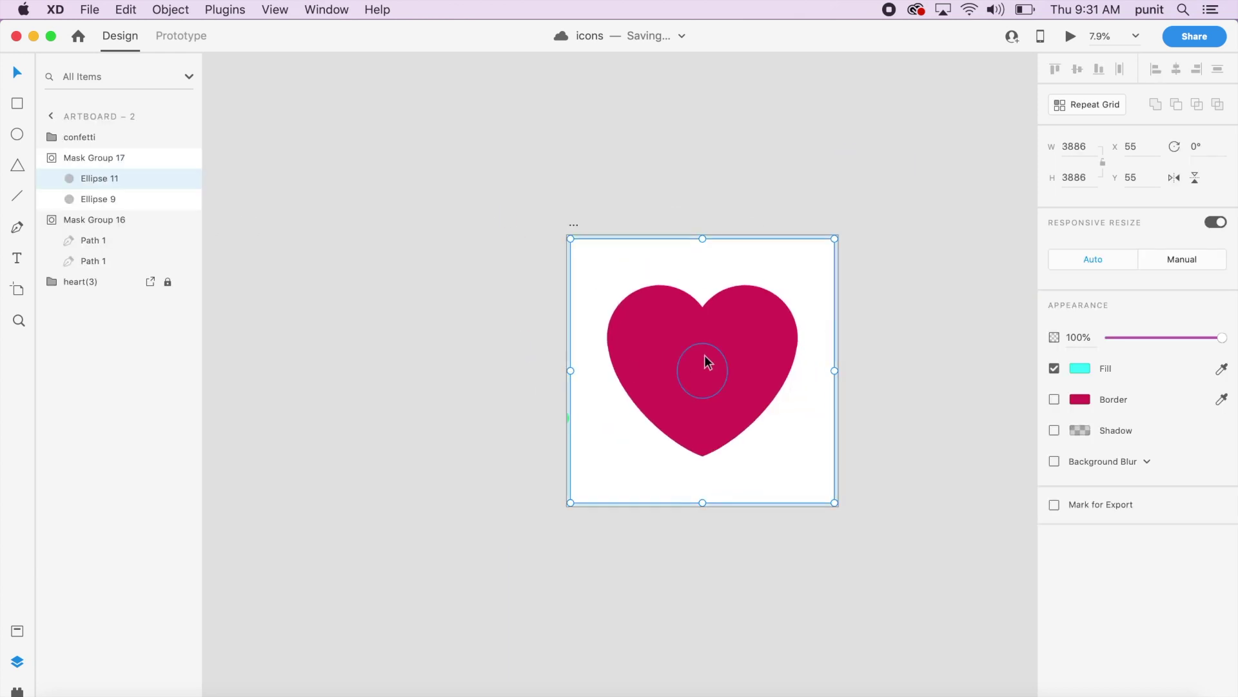
left_click(706, 353)
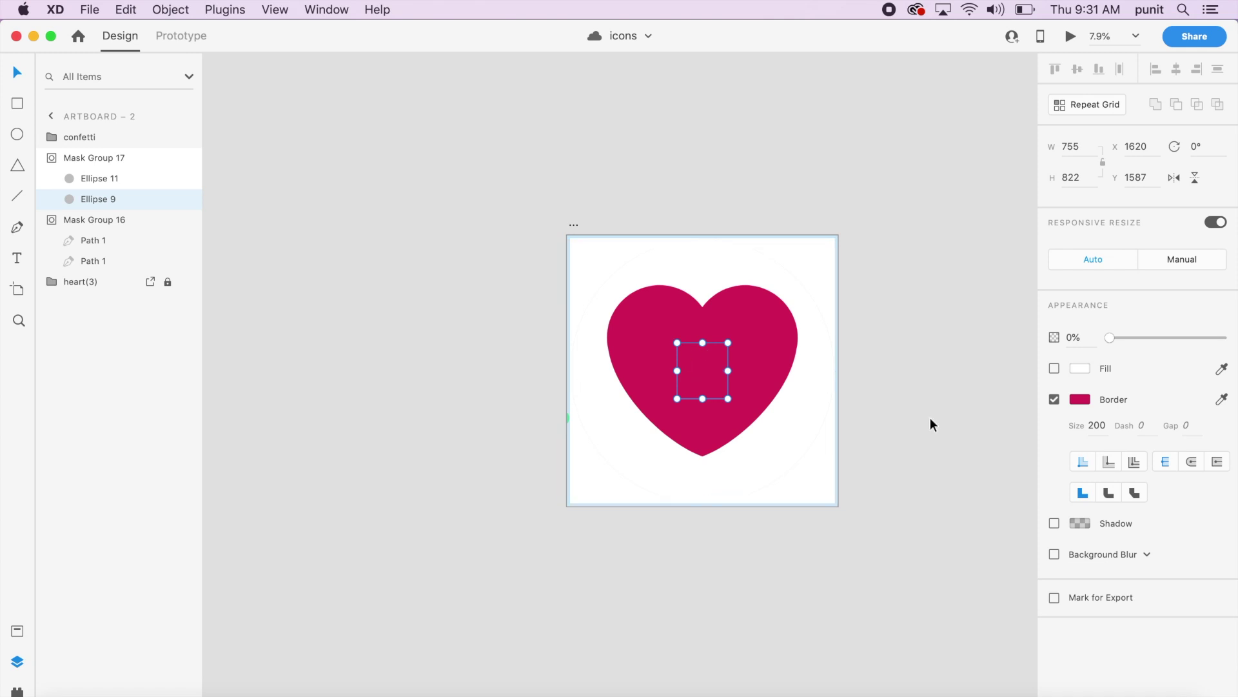
left_click_drag(1112, 336, 1222, 337)
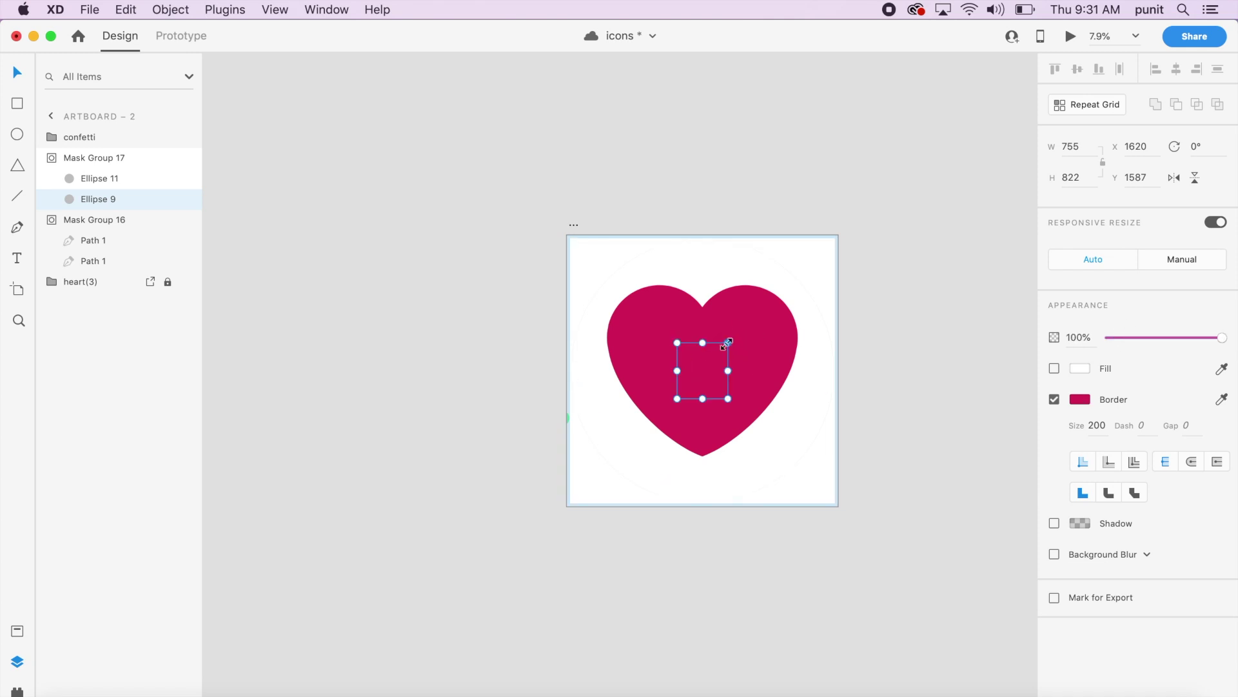
Step: Enlarge the Ellipse 9 ring around the heart on Artboard – 2 to about 5111 × 5563
left_click_drag(727, 343, 874, 185)
left_click_drag(677, 398, 527, 578)
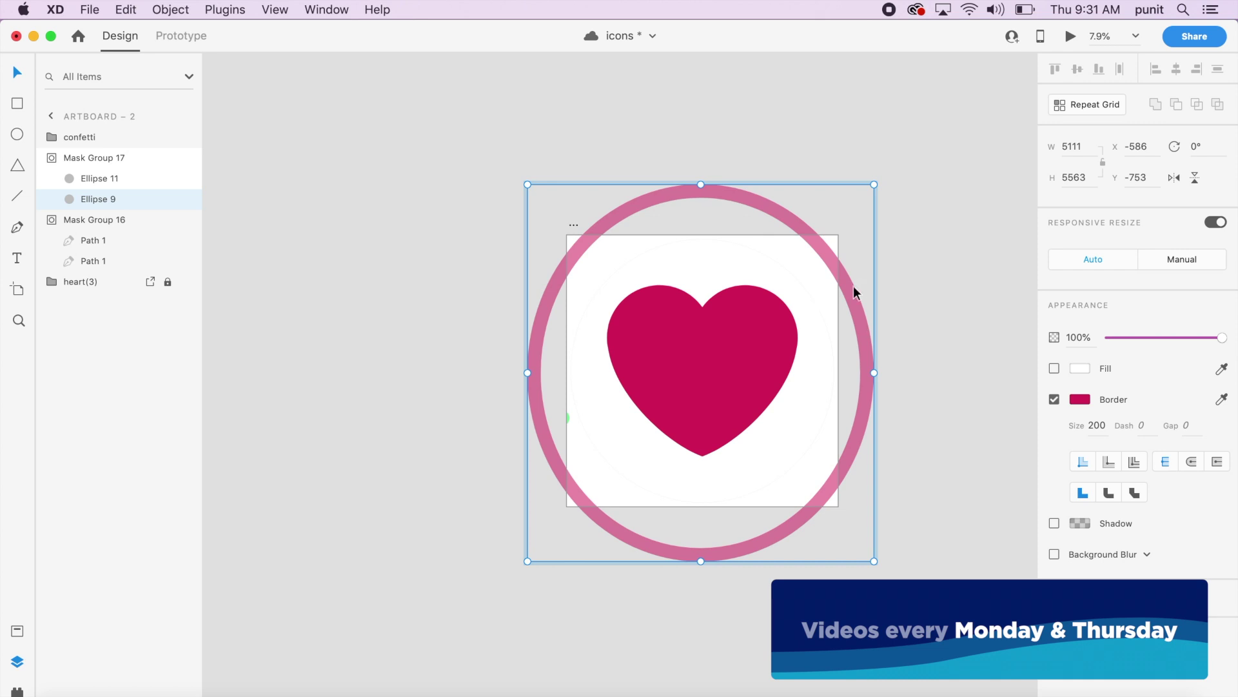
left_click(903, 270)
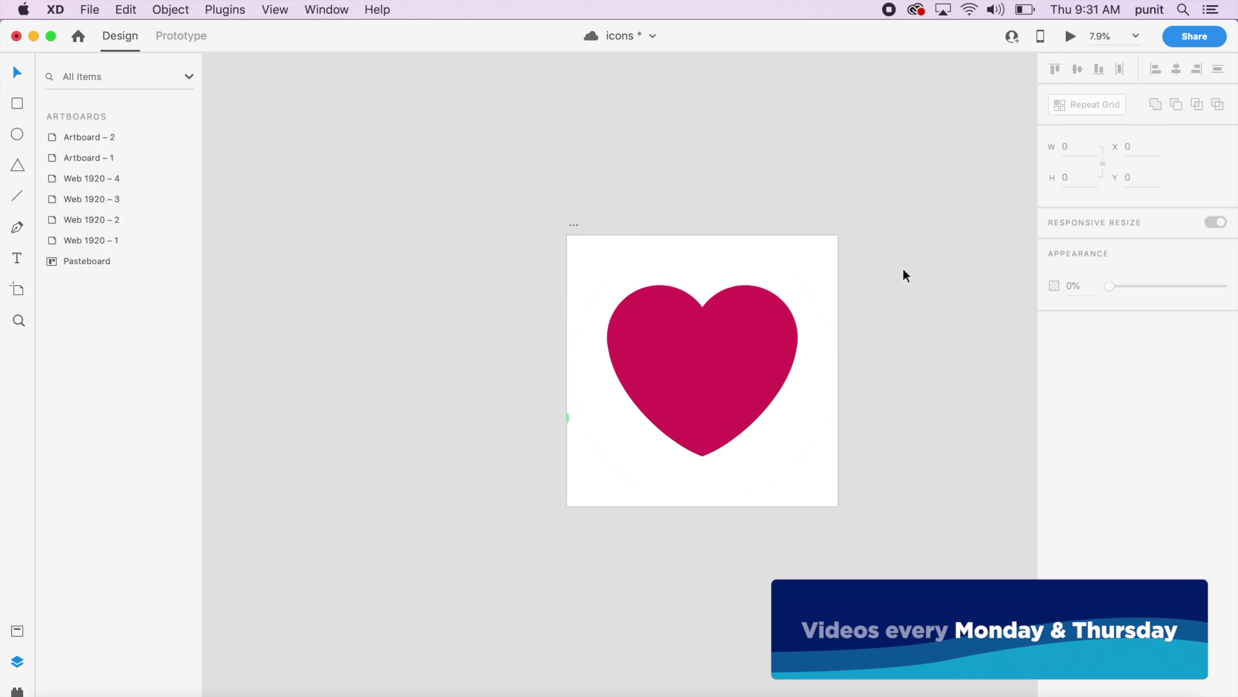
Step: Duplicate Mask Group 17 with its two ellipses on Artboard – 2
left_click(755, 354)
double_click(751, 353)
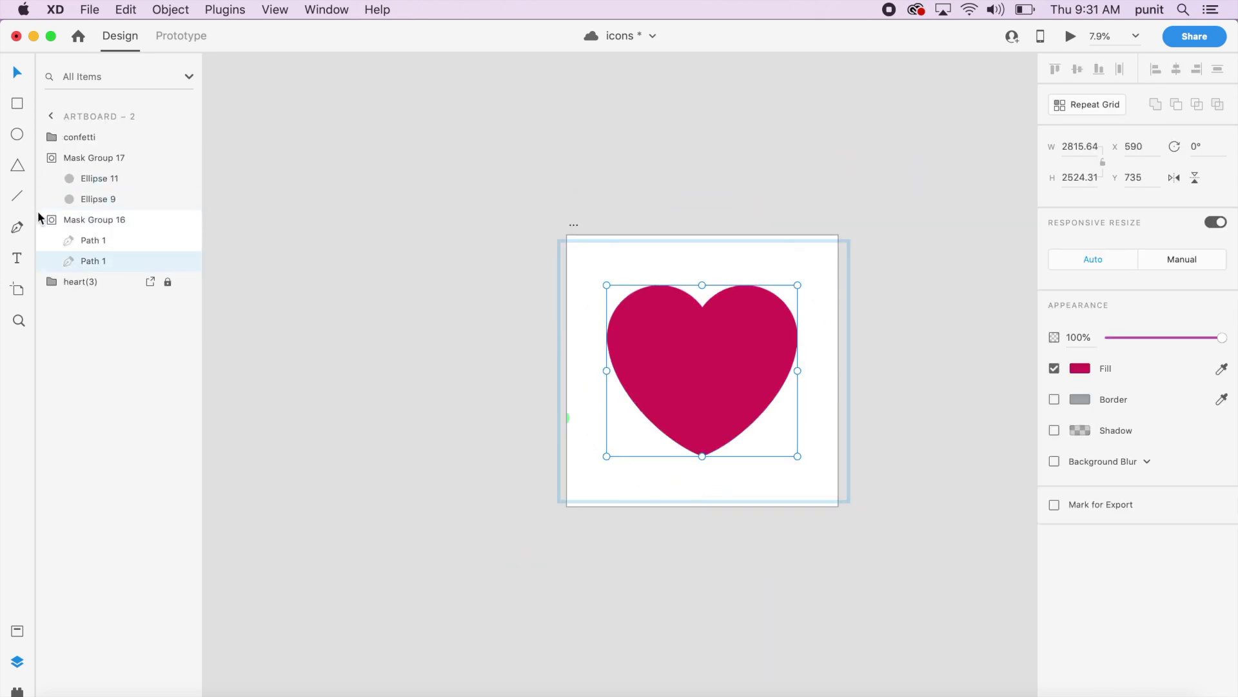
left_click(84, 205)
left_click(87, 181)
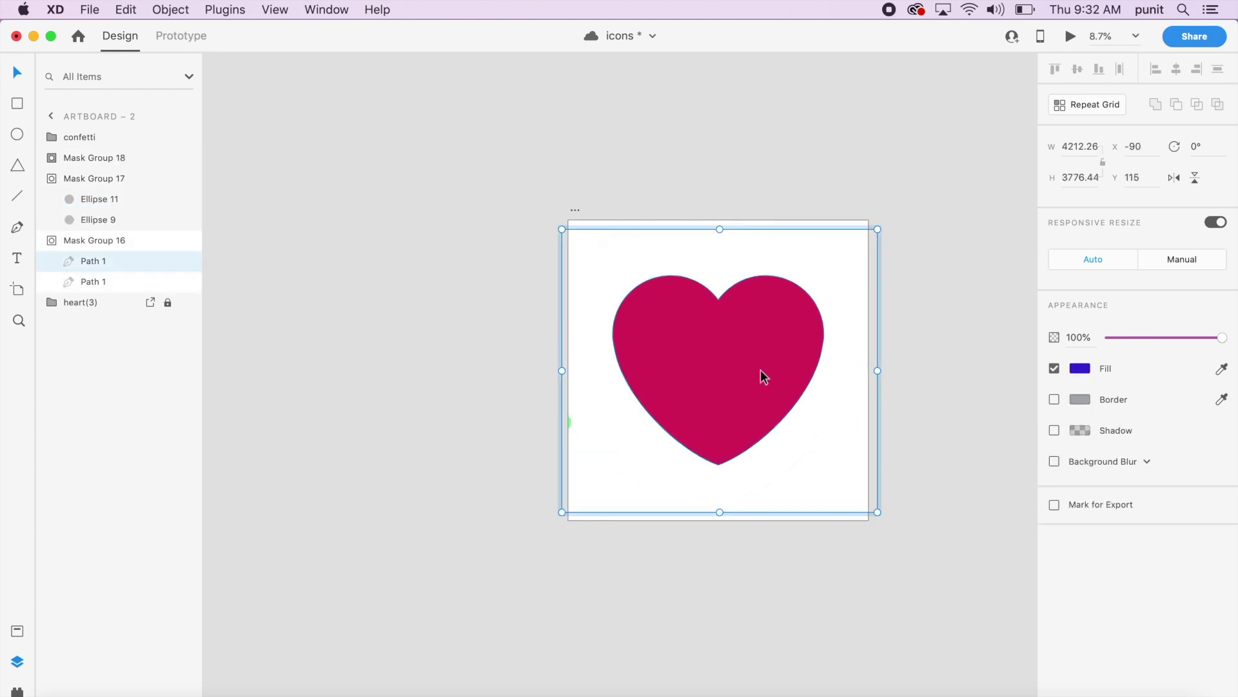
Step: Set the border size of the ring in the duplicated mask group on Artboard – 2 to 400
left_click(56, 155)
left_click(87, 200)
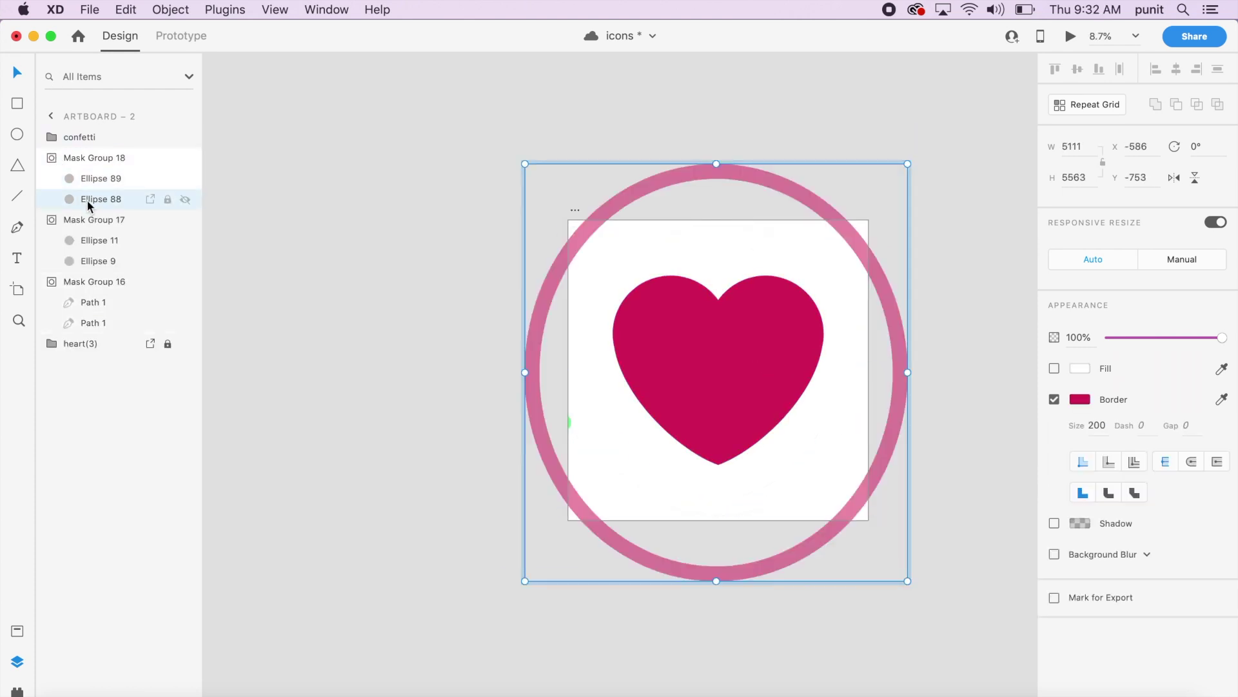
left_click(69, 183)
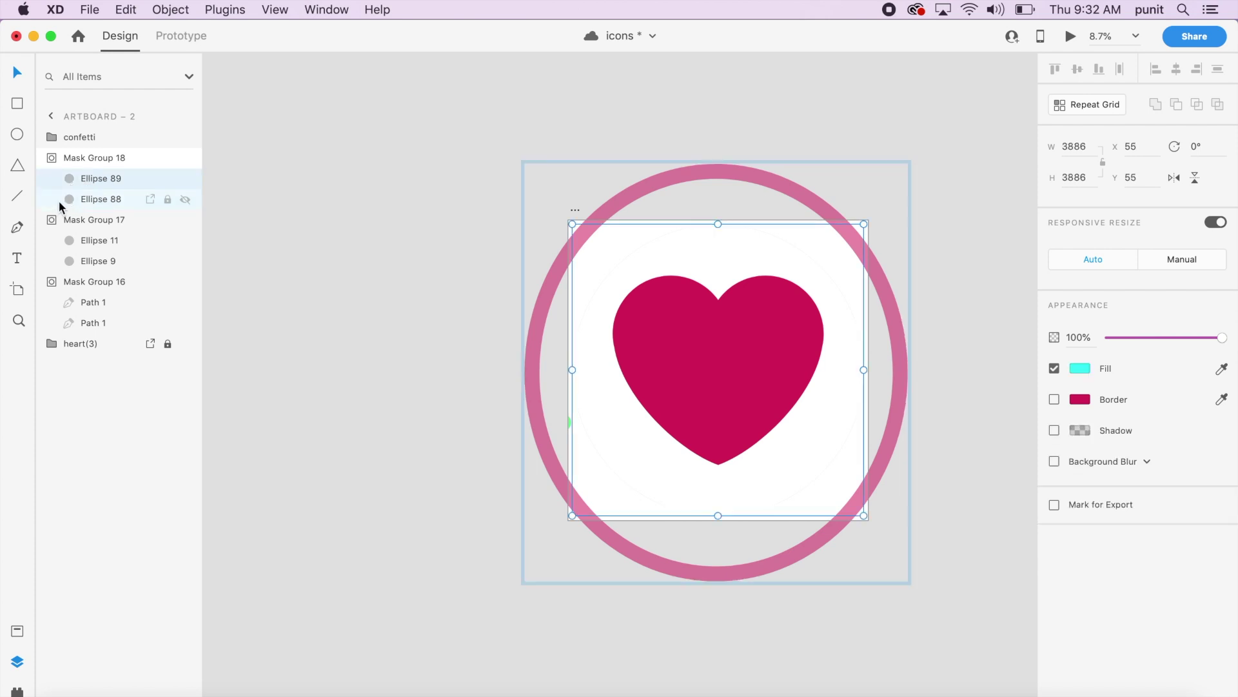
left_click(67, 197)
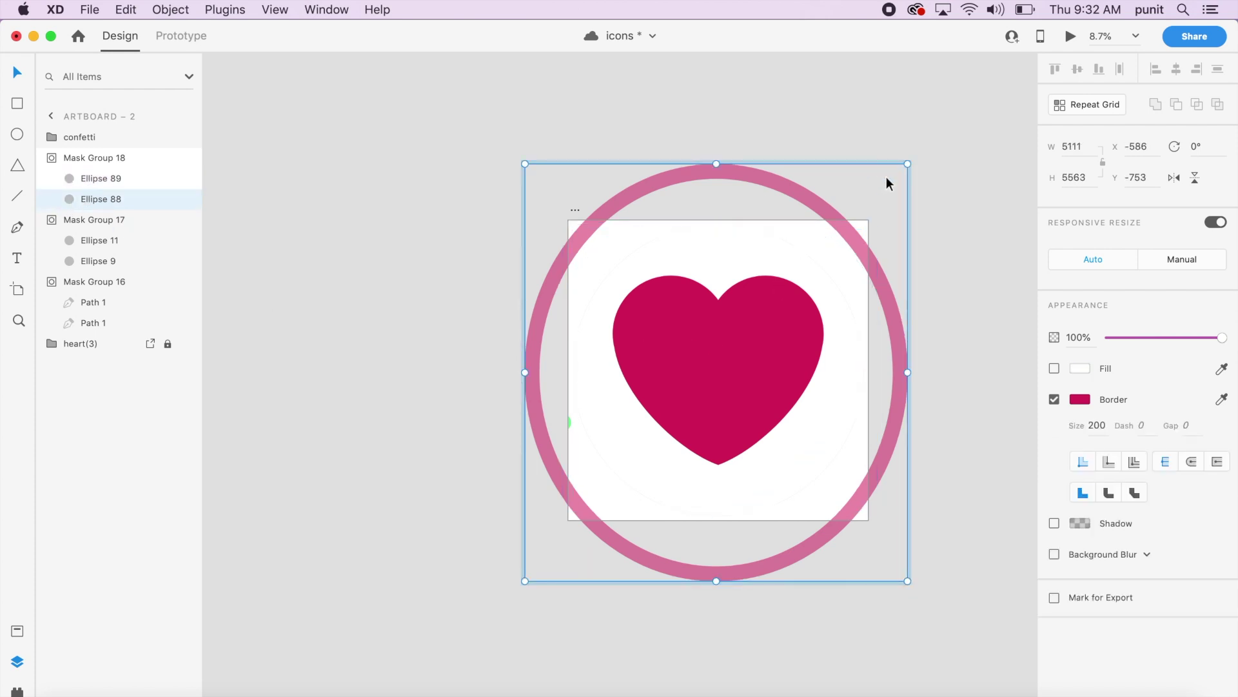
left_click(1100, 434)
type("400")
key("Return")
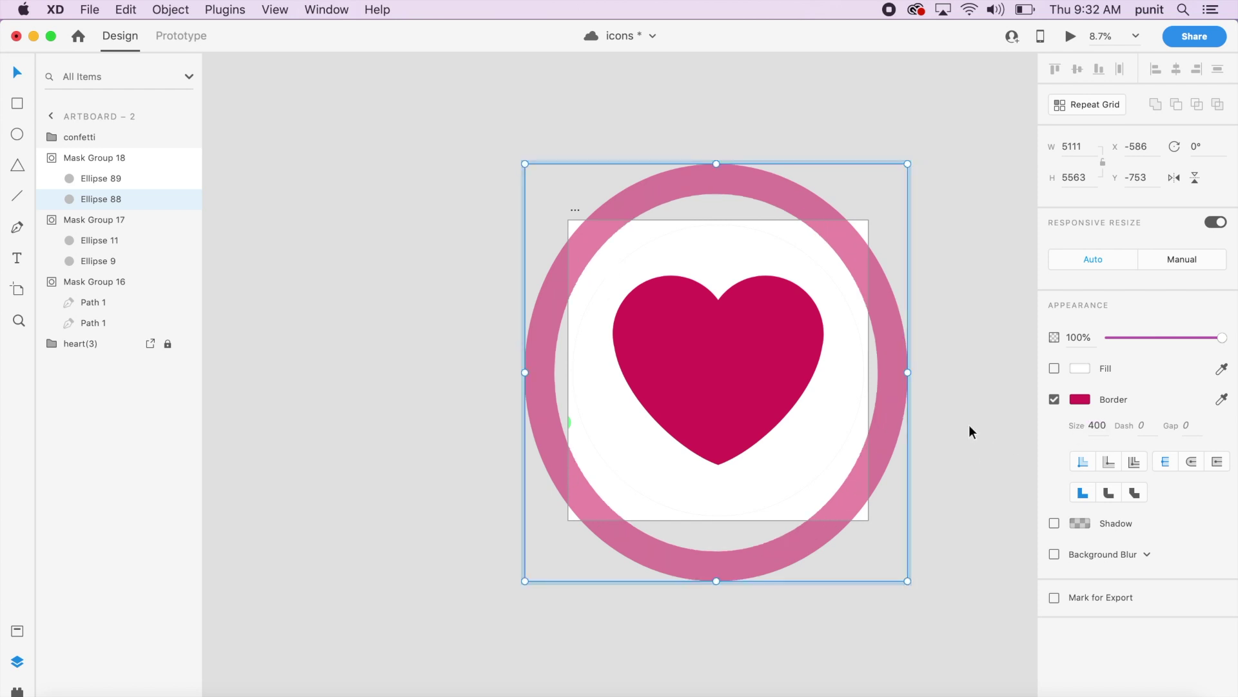
Step: Enlarge the duplicated ring far beyond Artboard – 2 and reposition it around the heart
left_click_drag(905, 163, 1005, 58)
scroll(750, 315, "up", 3)
scroll(752, 317, "down", 3)
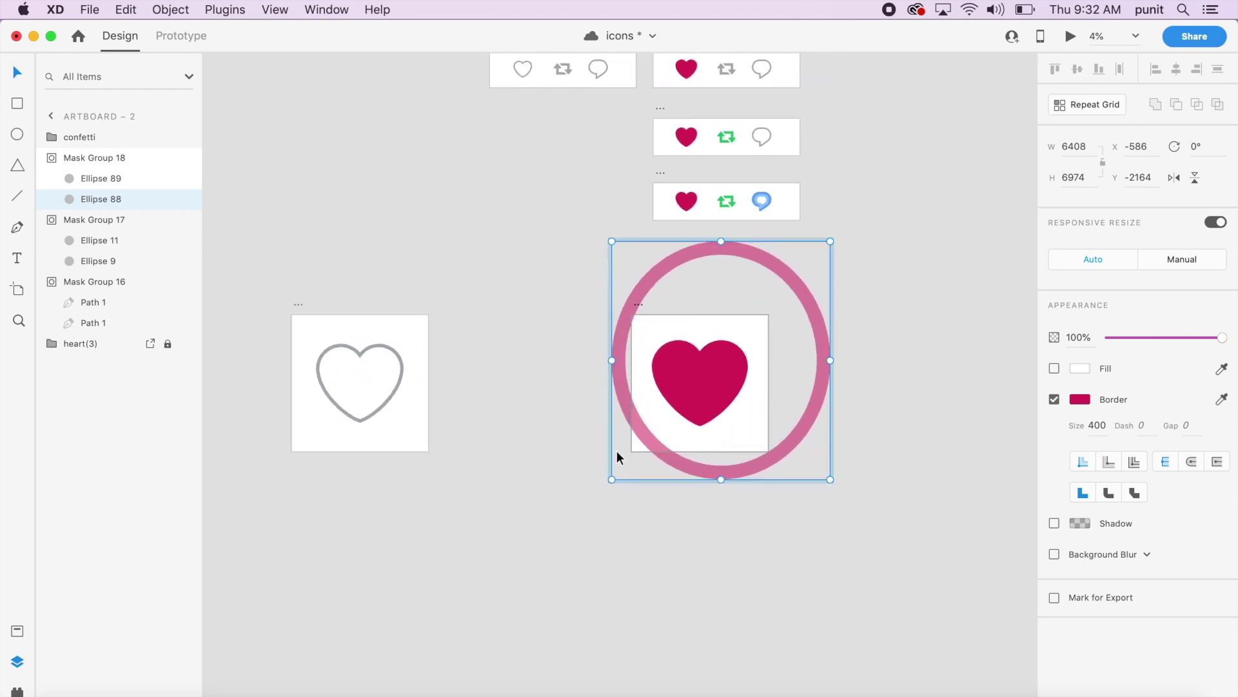
left_click_drag(611, 480, 505, 583)
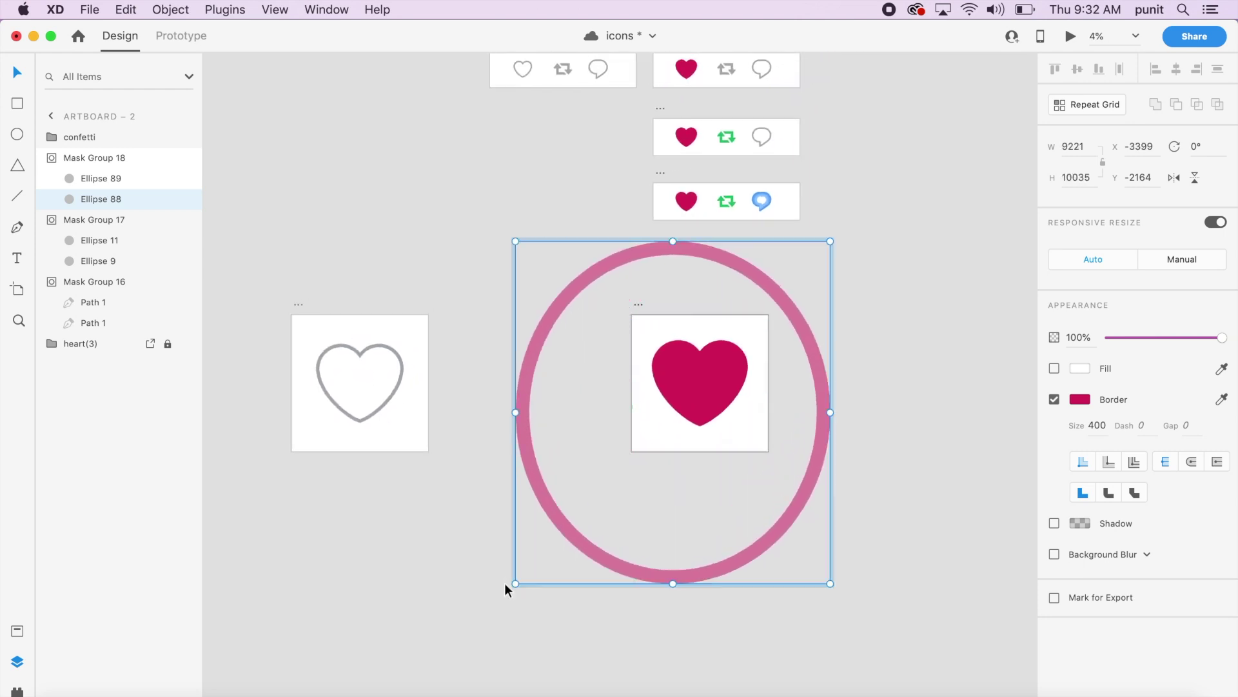
left_click_drag(830, 584, 978, 632)
mouse_move(823, 556)
left_mouse_down()
mouse_move(841, 524)
mouse_move(828, 509)
left_mouse_up()
key("Delete")
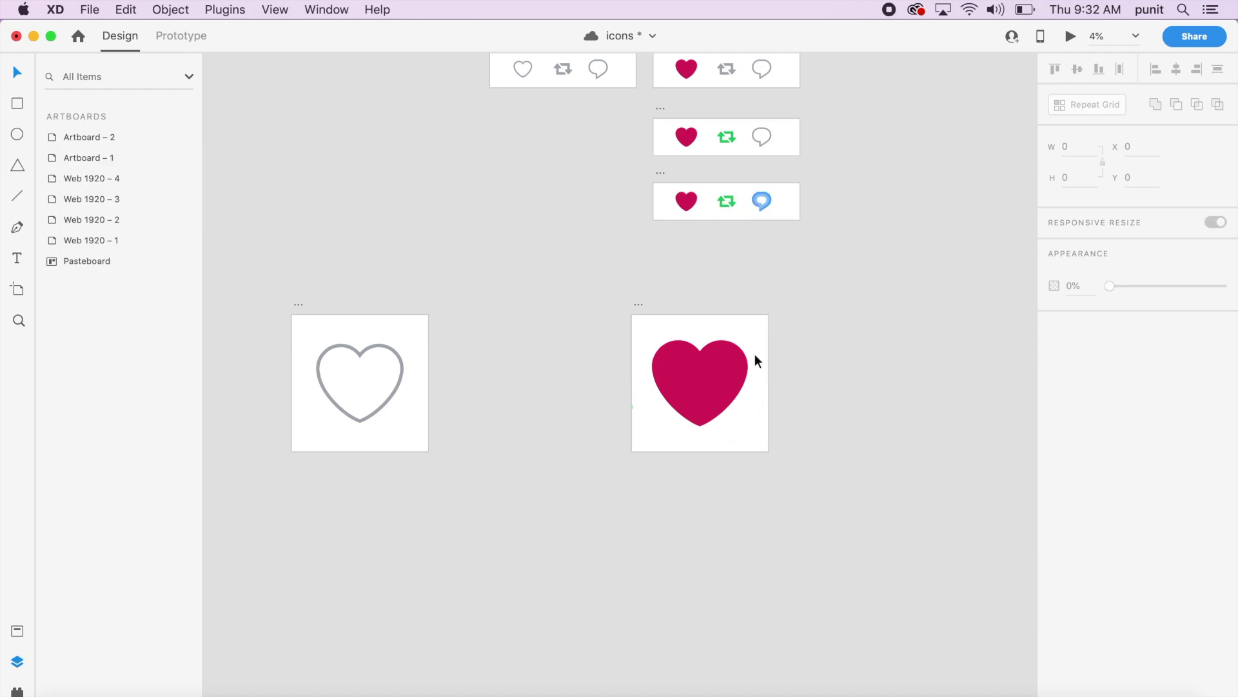
Step: Select Artboard – 1 and switch the document to prototype mode
left_click(754, 359)
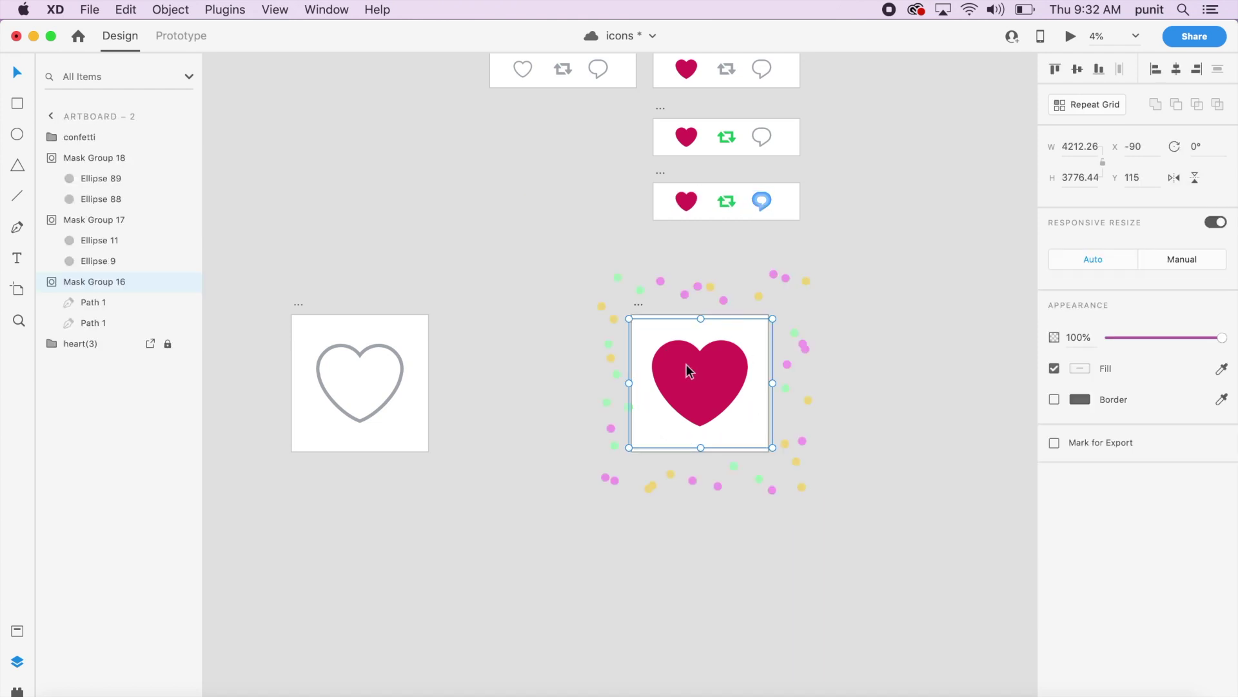
left_click(388, 380)
left_click(397, 376)
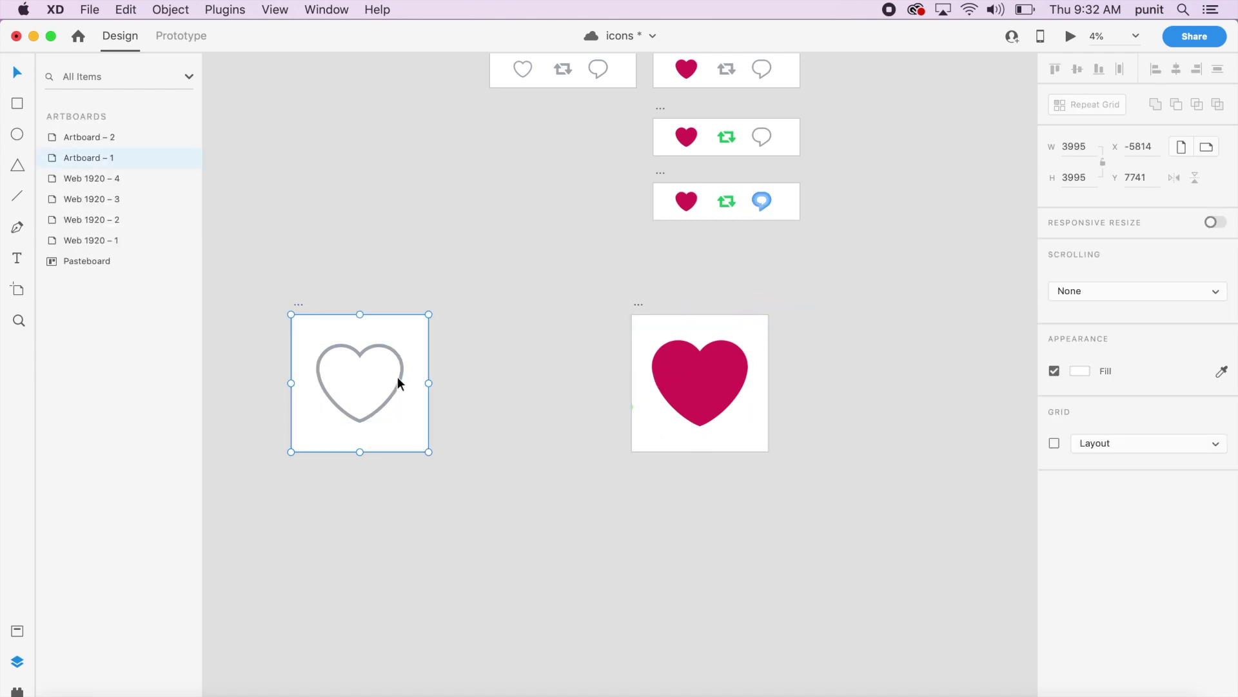
left_click(183, 36)
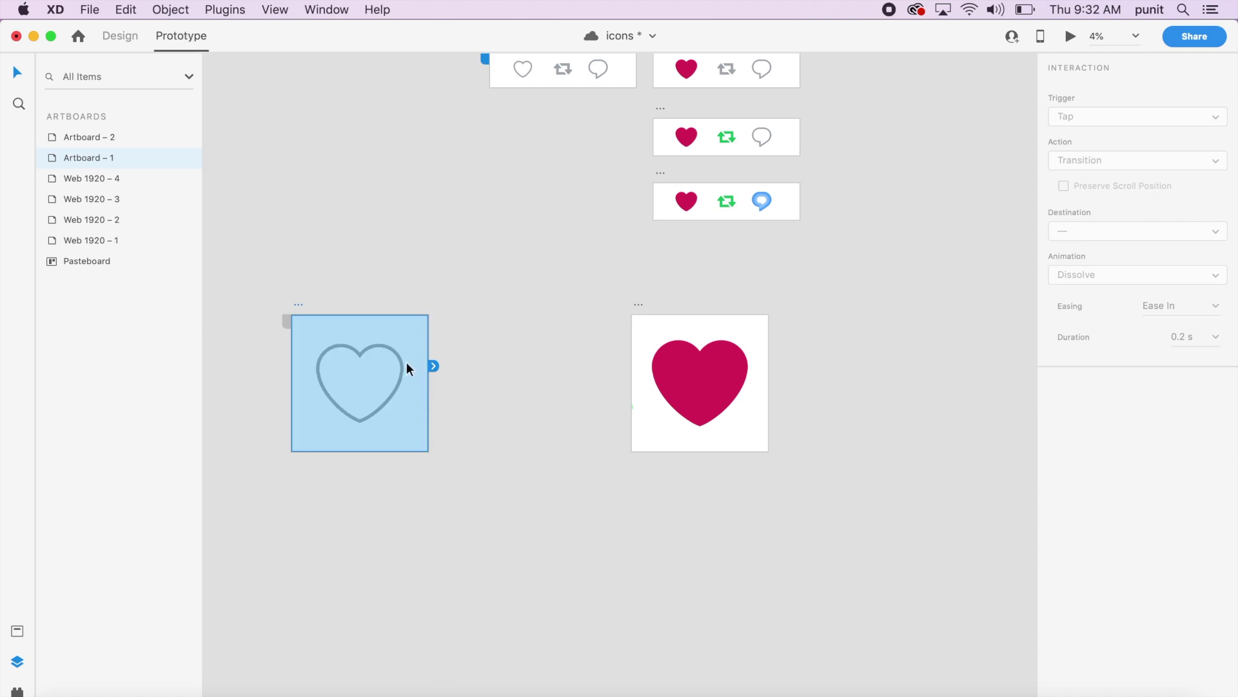
Step: Link Artboard – 1 to Artboard – 2 with a tap-triggered Auto-Animate interaction
left_click_drag(431, 366, 694, 374)
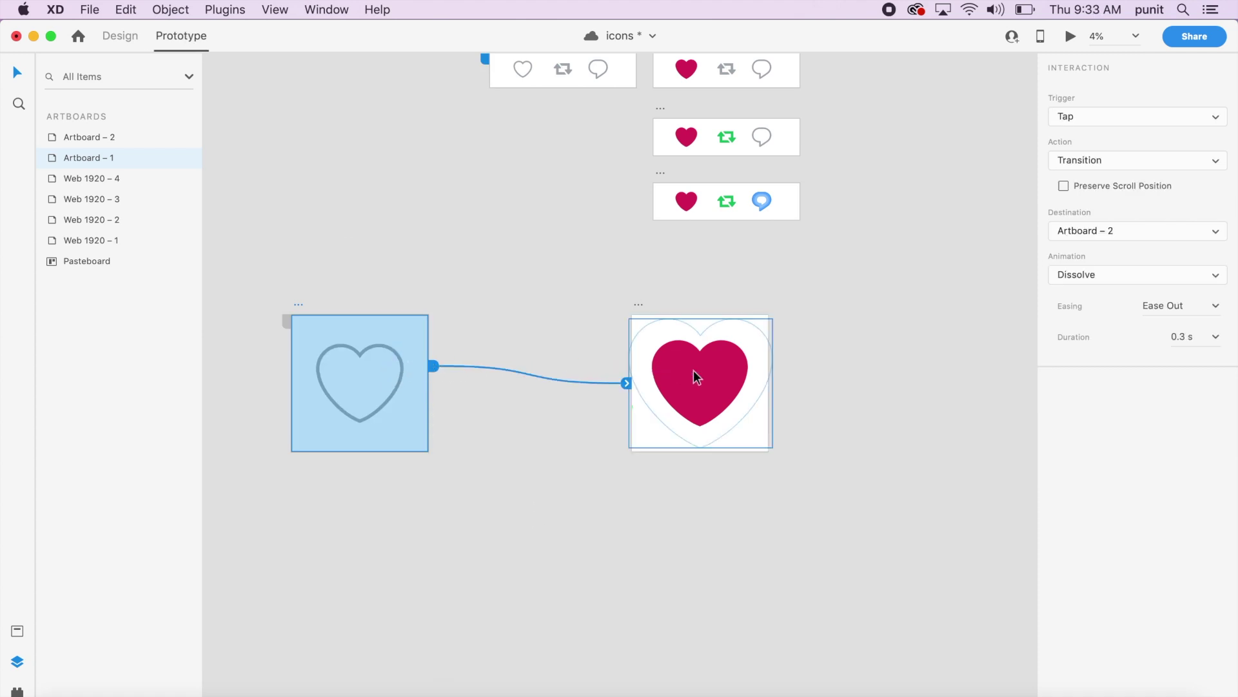
left_click(1140, 160)
left_click(1103, 174)
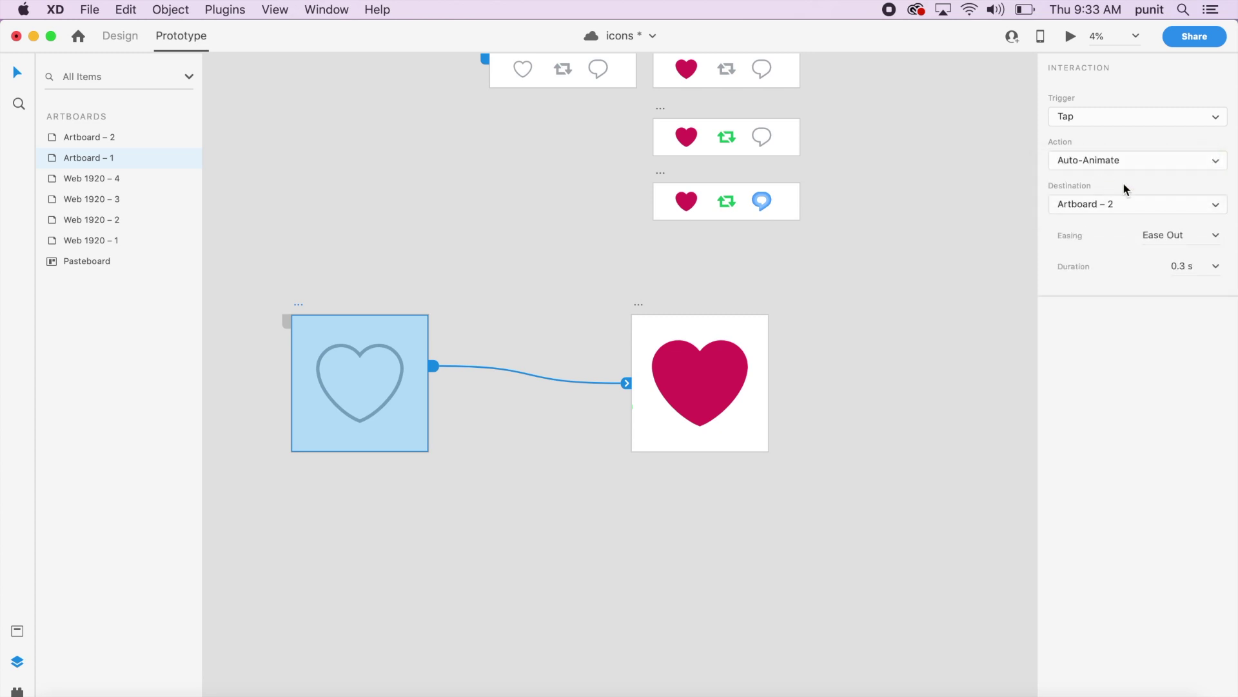
Step: Set the interaction's easing to Ease In-Out and its duration to 0.6 s
left_click(1216, 236)
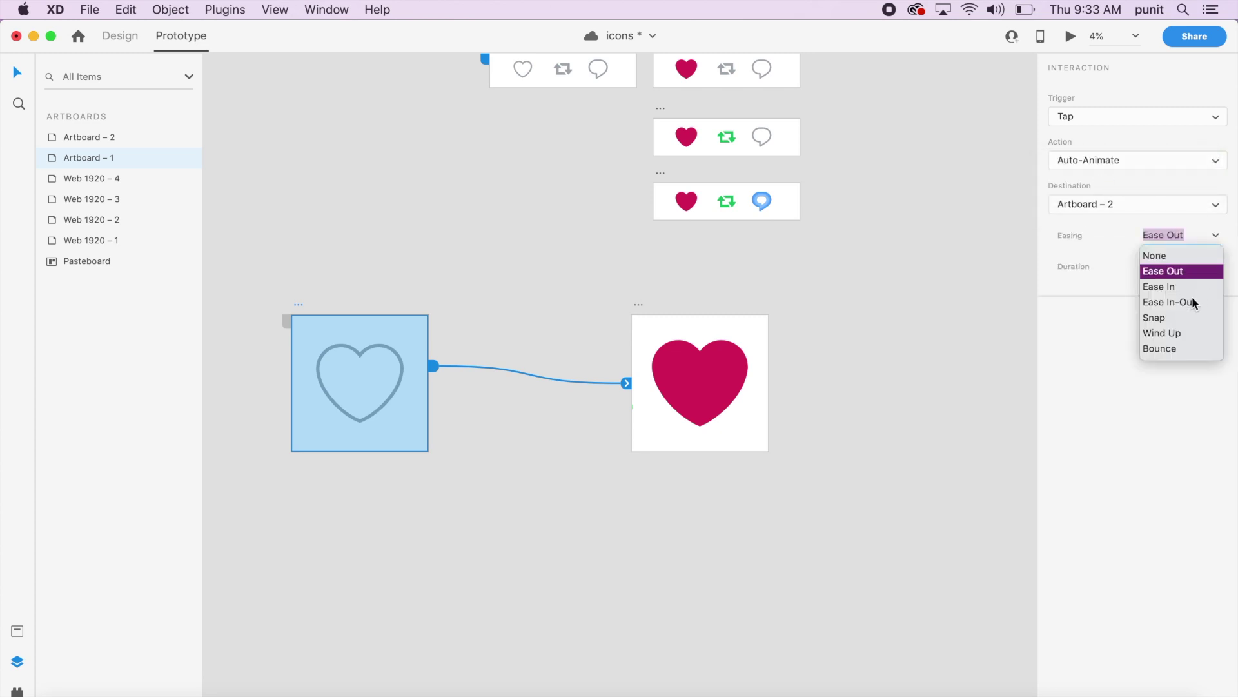
left_click(1192, 296)
left_click(1200, 266)
type("0.6")
key("Return")
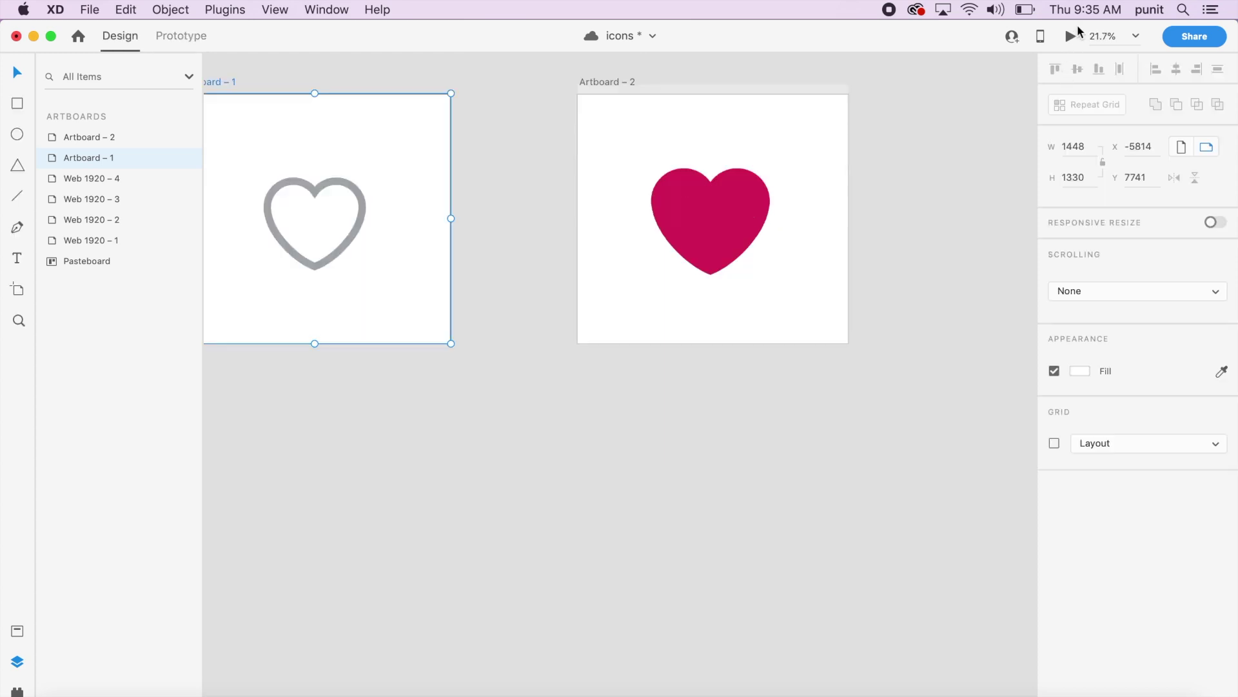
Step: Preview the heart animation by tapping the outlined heart, and close the preview
left_click(1071, 37)
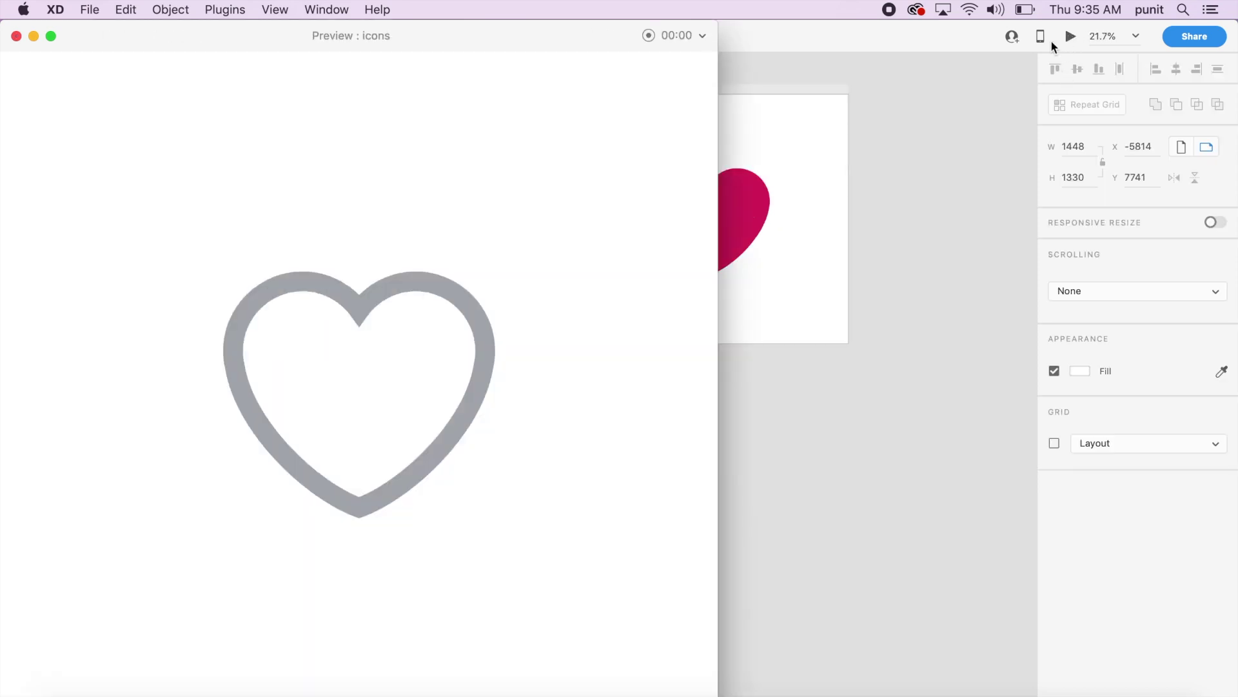
left_click(376, 434)
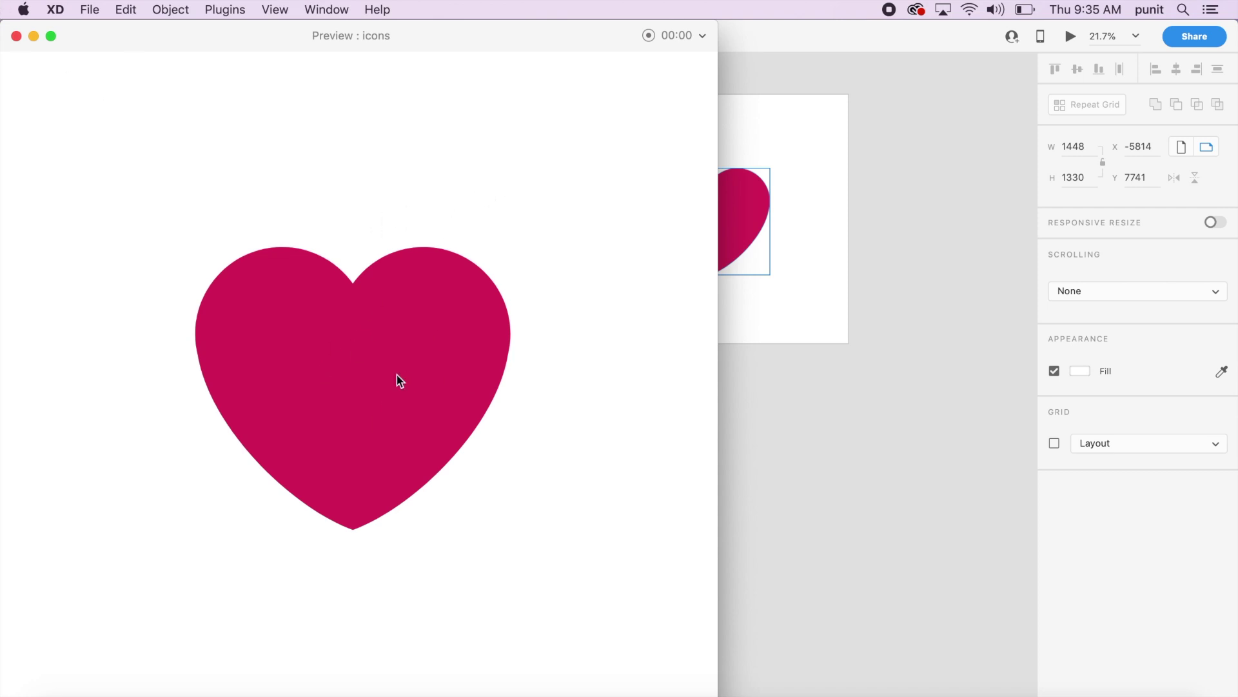
left_click(16, 37)
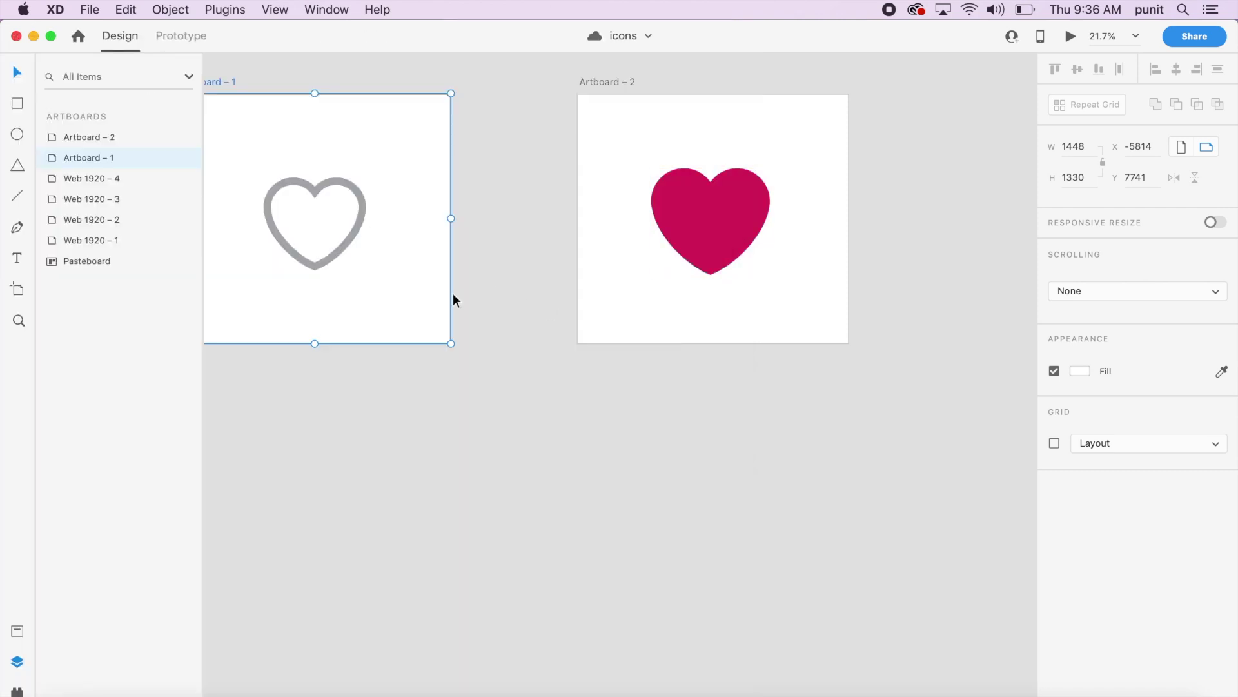
Step: Draw a new square artboard on the empty canvas below the two heart artboards
scroll(452, 293, "down", 10)
scroll(453, 293, "left", 5)
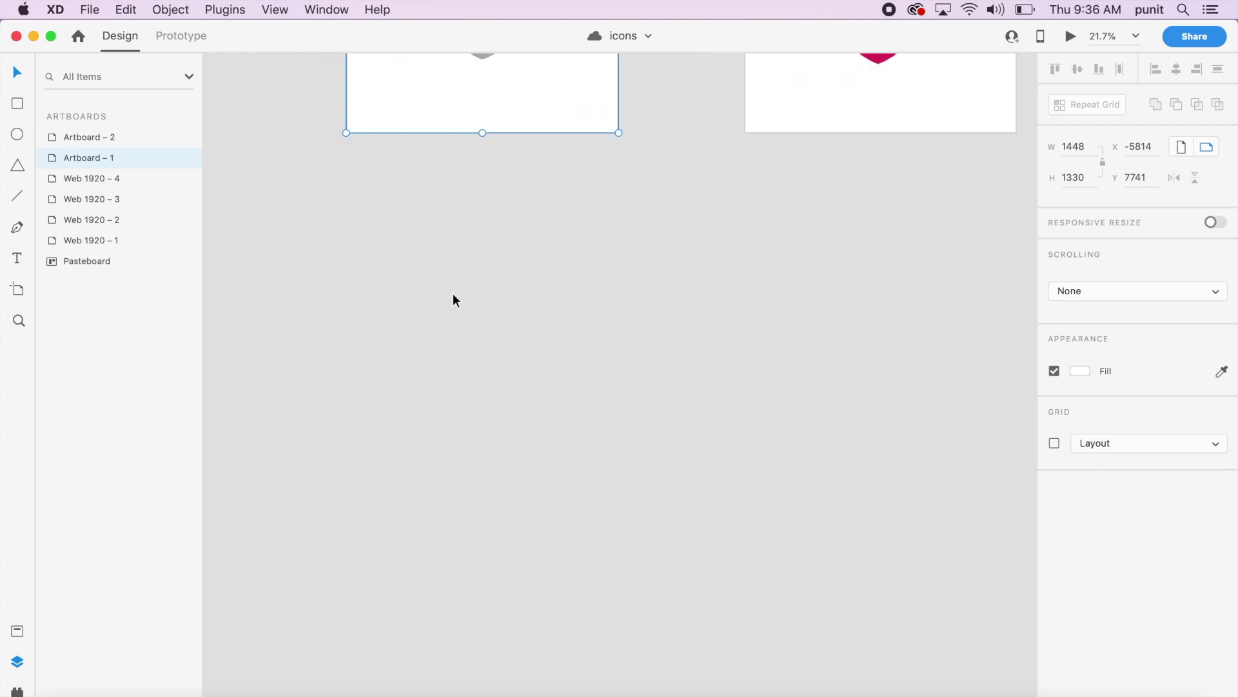
left_click(554, 242)
scroll(555, 243, "down", 1)
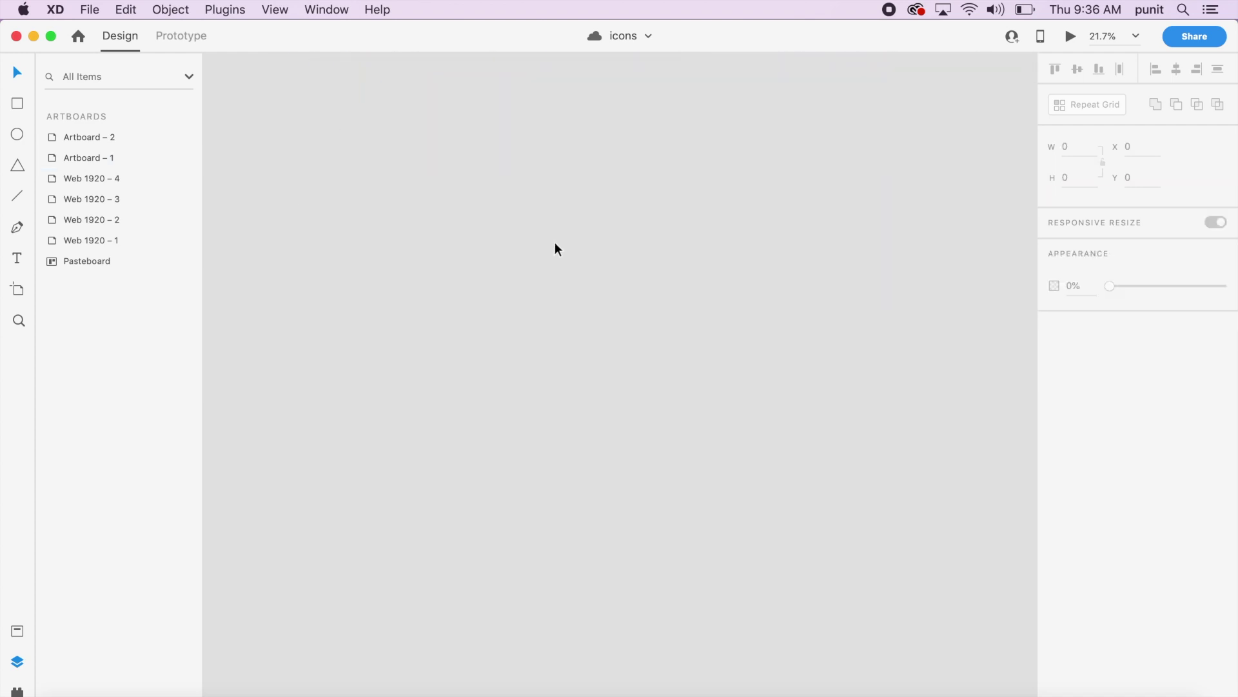
key("a")
left_click_drag(410, 176, 692, 458)
key("v")
scroll(678, 431, "down", 3)
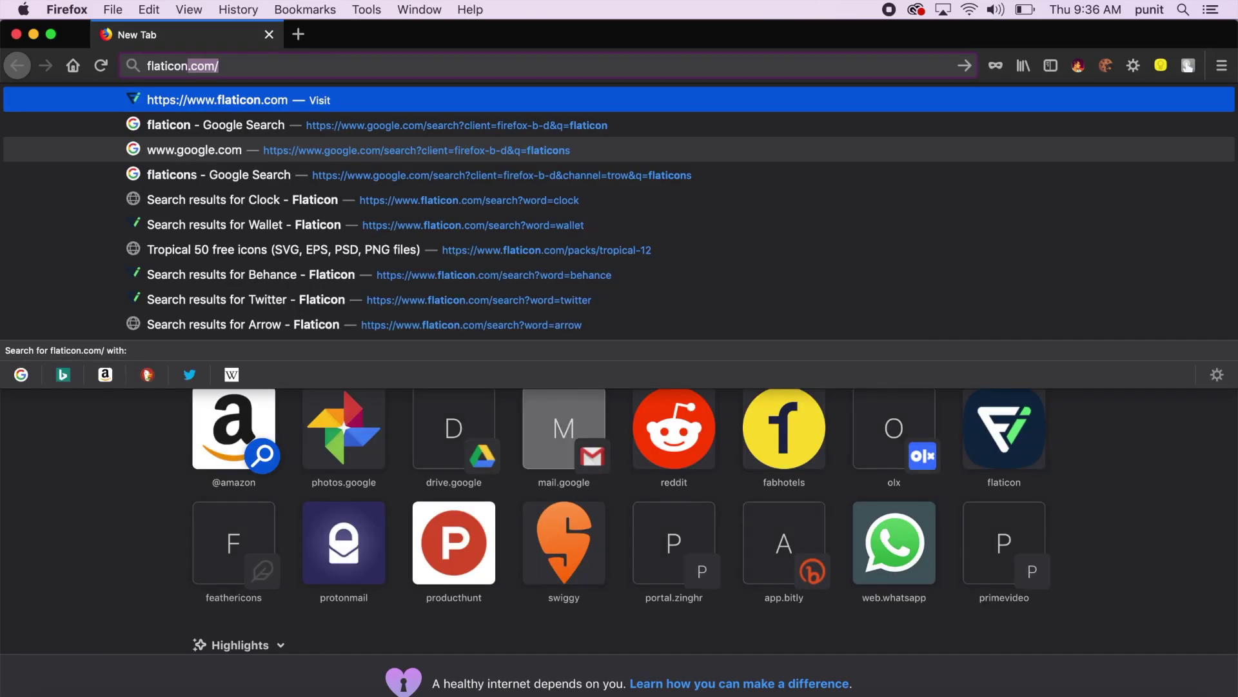
Step: Open flaticon.com in Firefox, search for retweet icons and dismiss the promotional pop-up
key("Return")
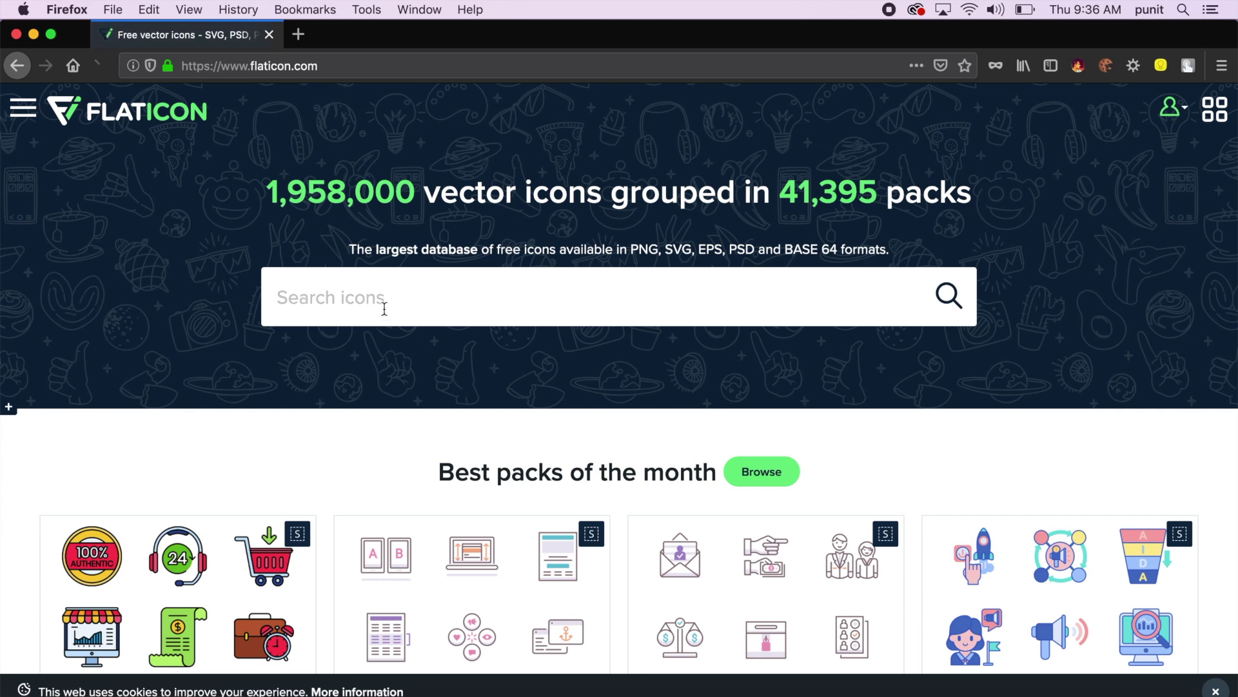
left_click(404, 296)
type("retweet")
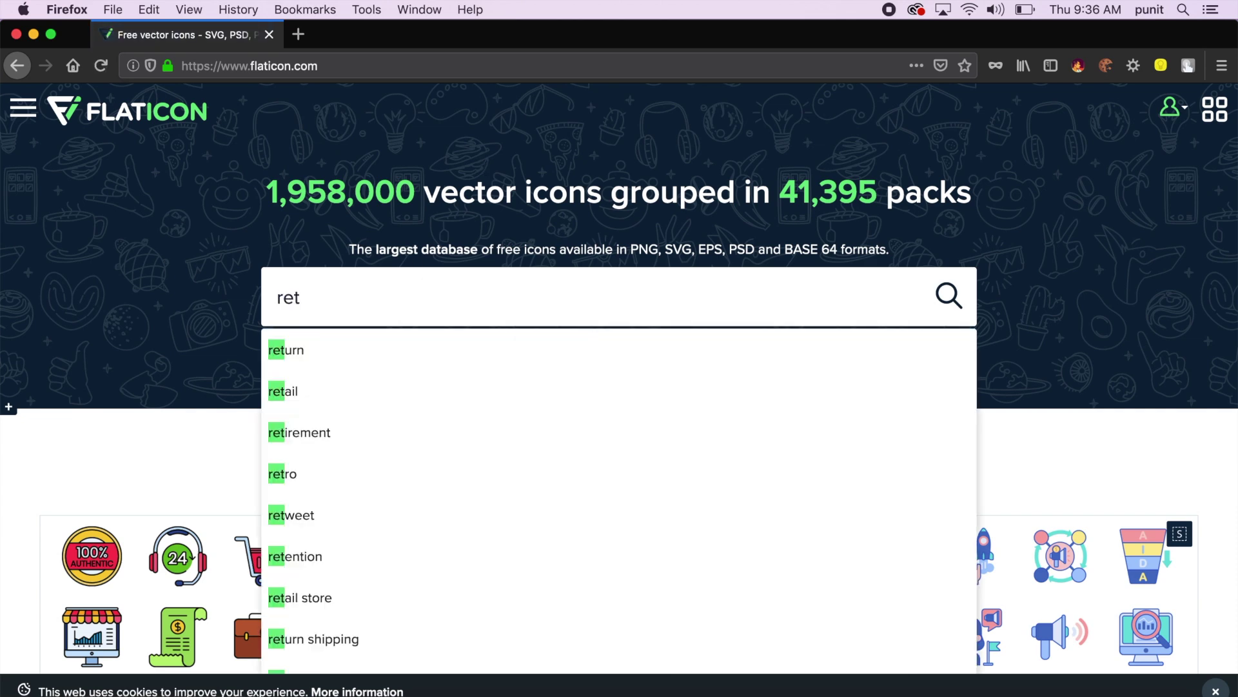
key("Return")
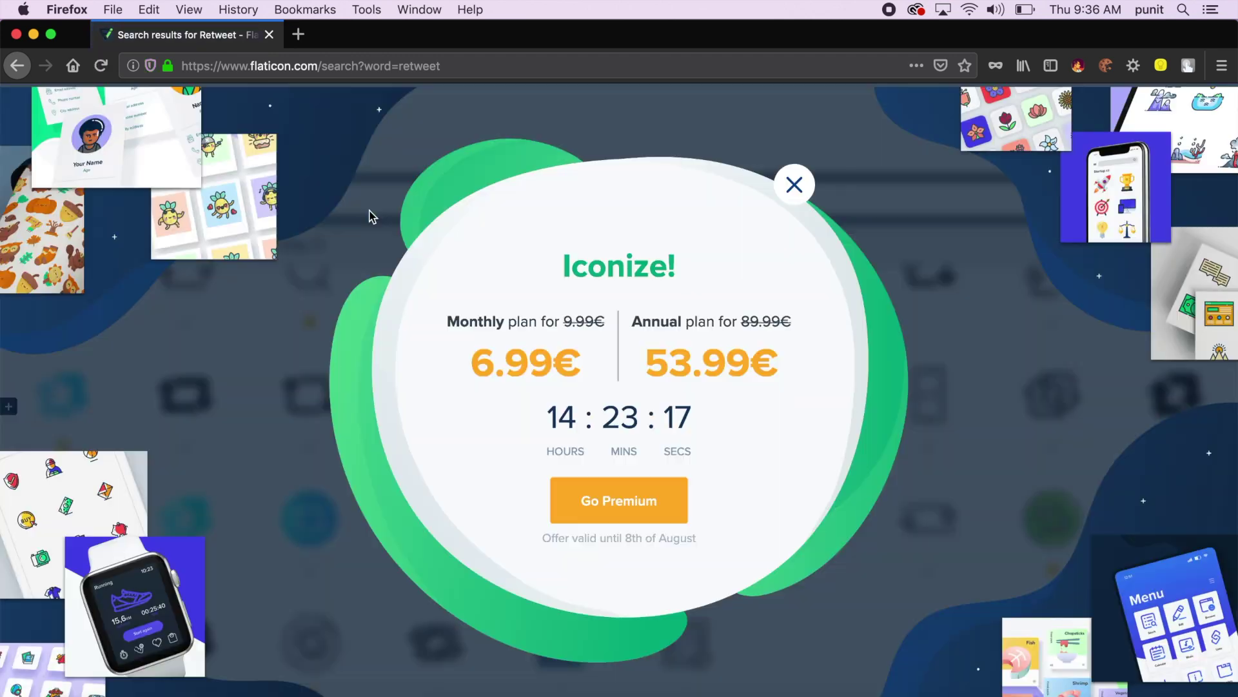
left_click(799, 187)
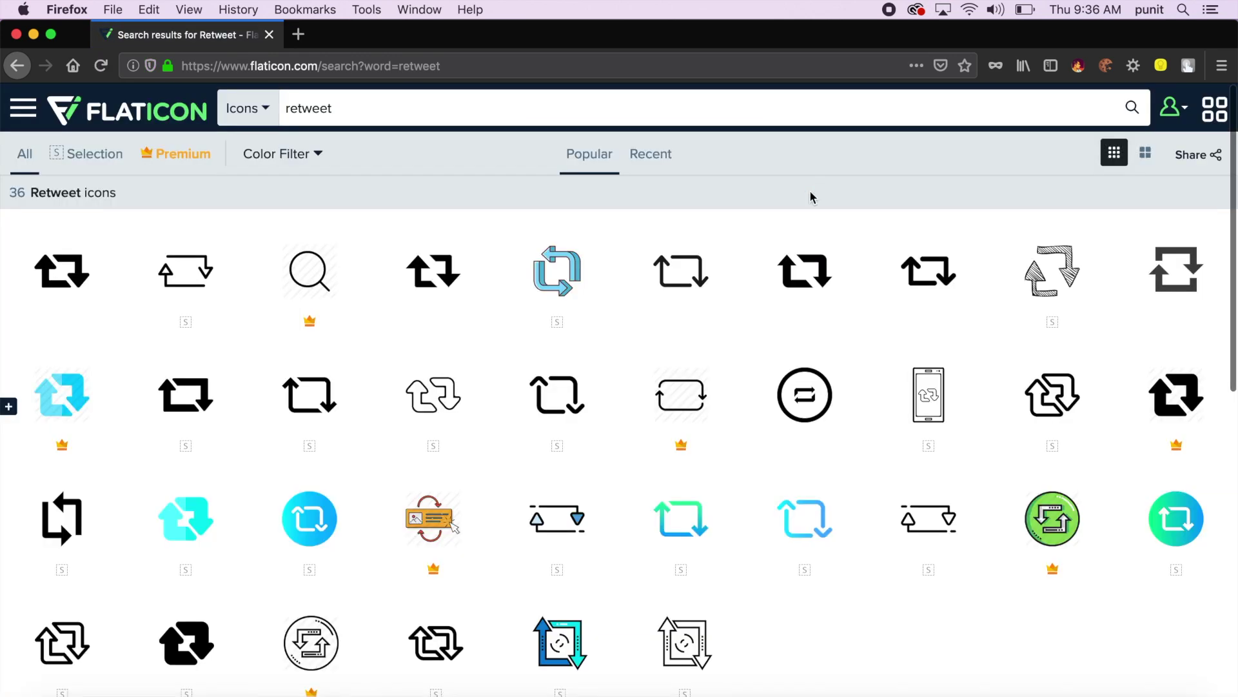
Step: Download the Retweet Arrows Symbol icon as an SVG and save the file
left_click(76, 279)
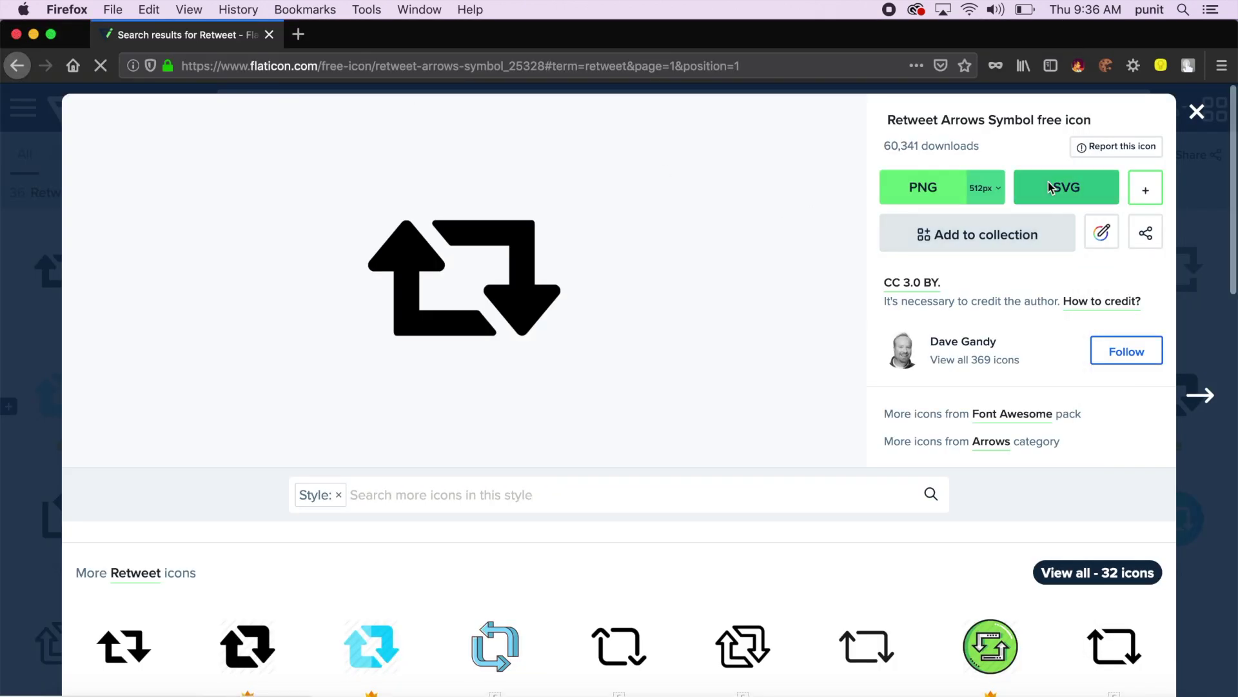
left_click(1066, 188)
left_click(868, 420)
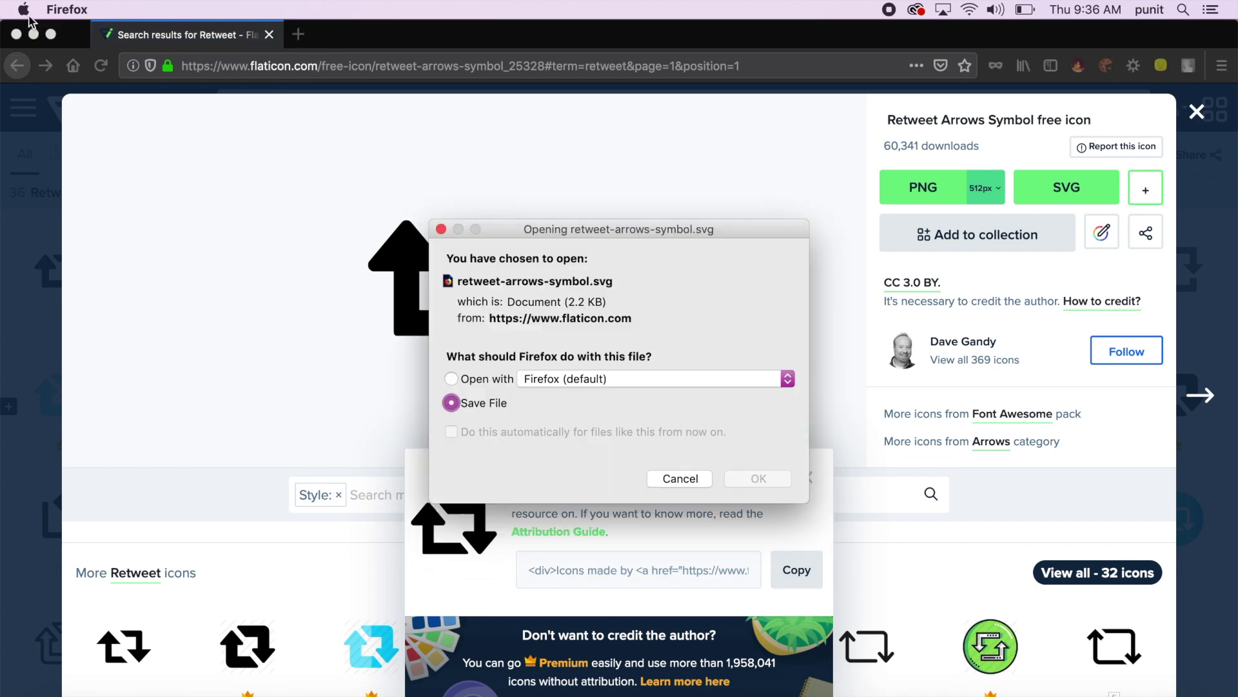
left_click(743, 480)
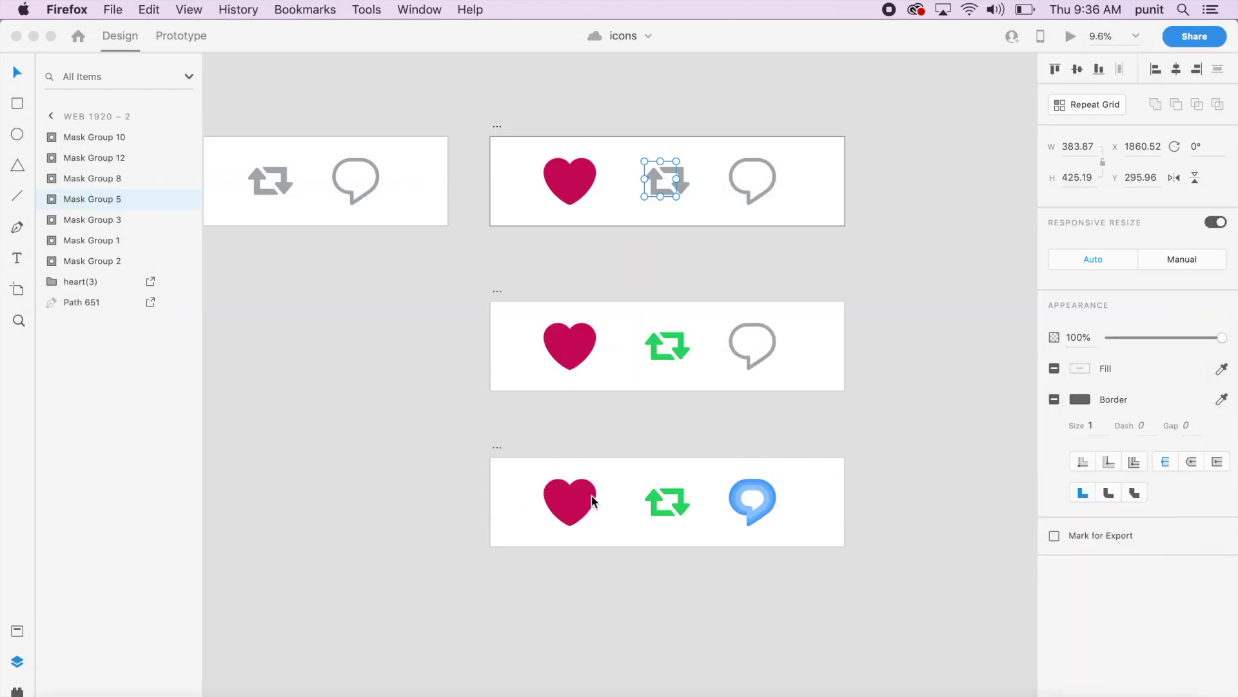
Step: Switch back to Adobe XD and place the downloaded retweet SVG at the centre of Artboard – 3
scroll(605, 486, "down", 5)
scroll(605, 486, "left", 10)
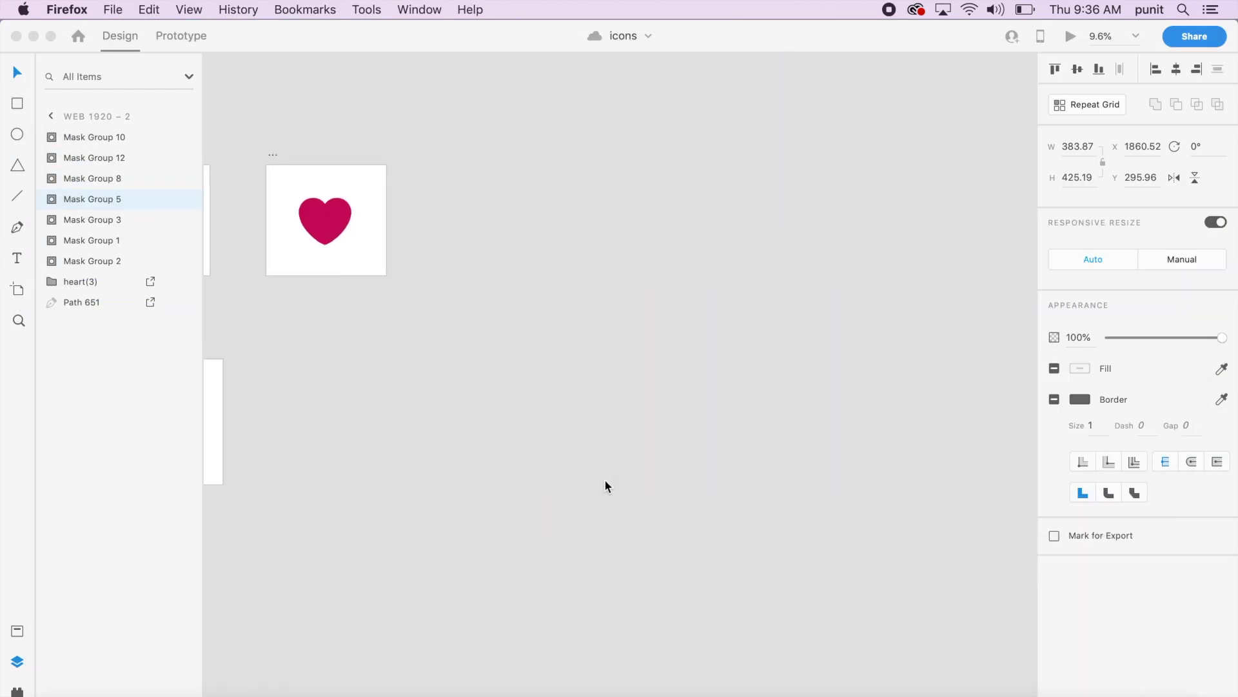
left_click(676, 321)
scroll(676, 321, "up", 6)
scroll(676, 321, "left", 5)
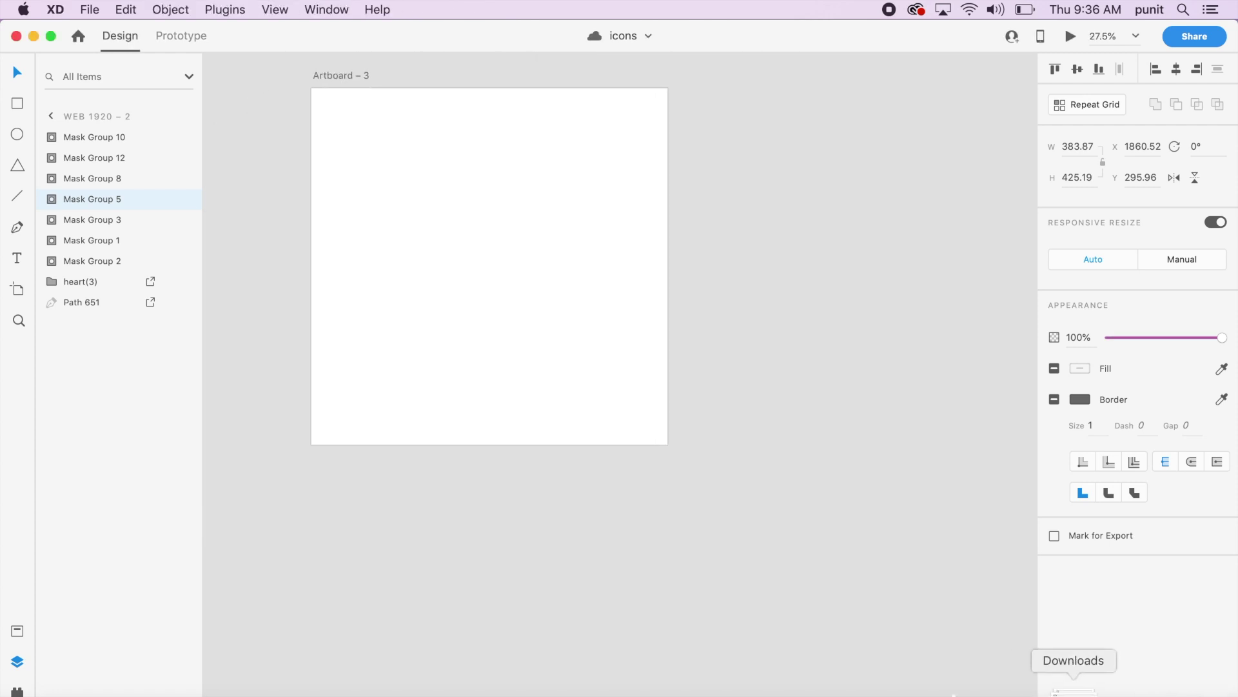
left_click(1074, 688)
left_click_drag(1069, 658, 464, 297)
scroll(467, 292, "up", 3)
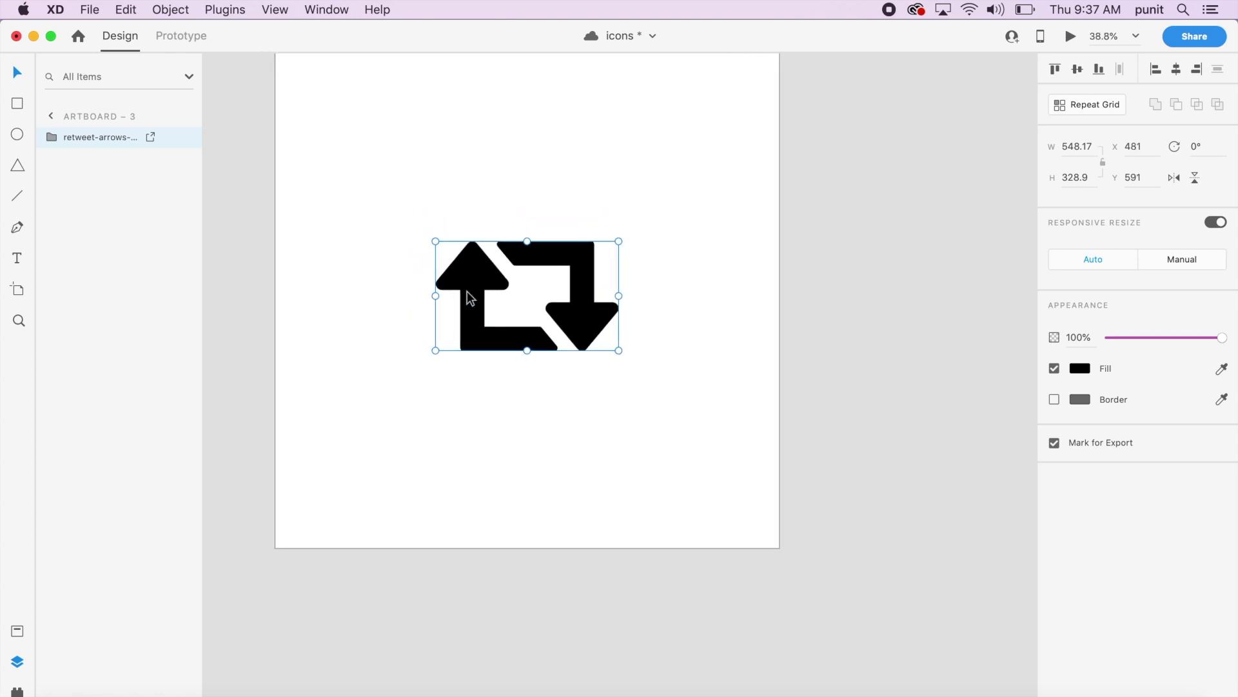
Step: Ungroup the retweet icon and its inner group into two separate arrow paths
left_click(660, 320)
double_click(596, 320)
double_click(596, 320)
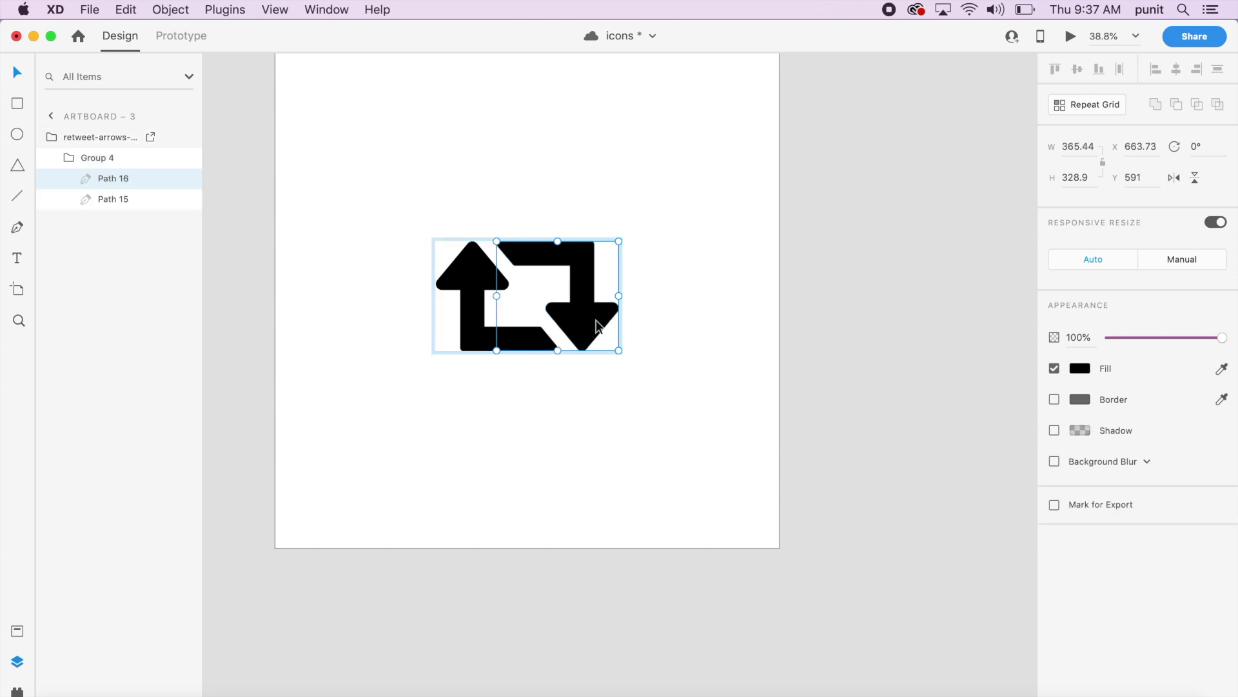
left_click(306, 276)
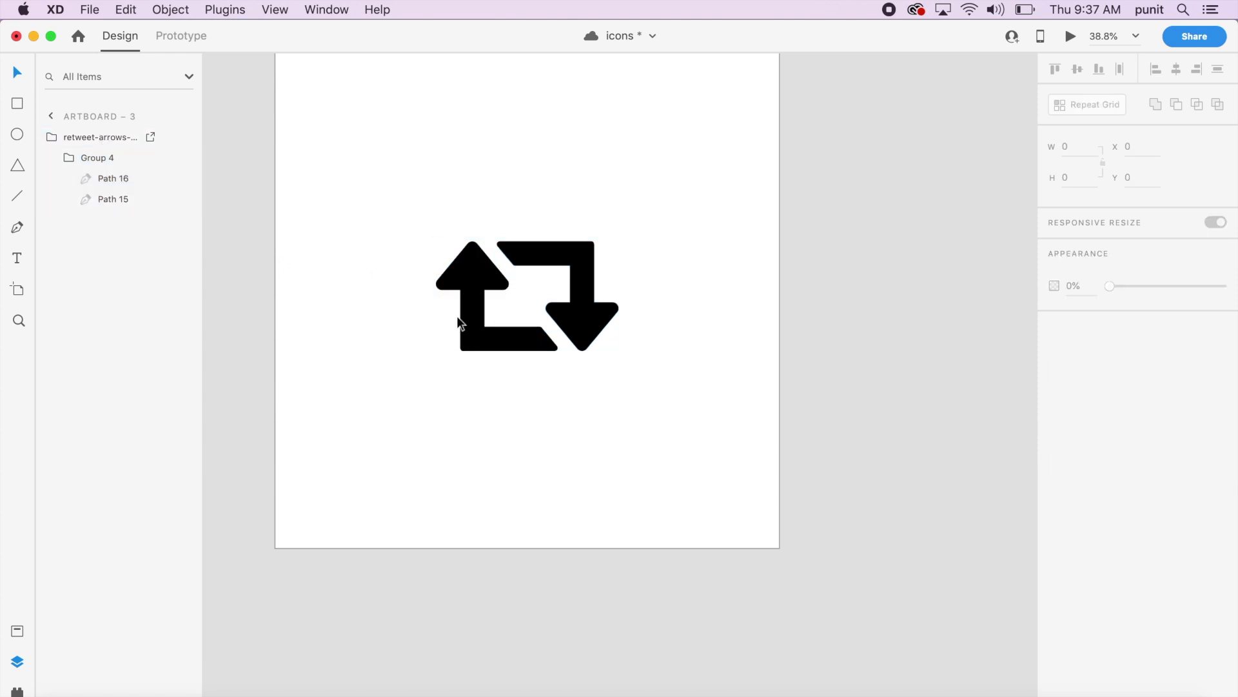
left_click(487, 331)
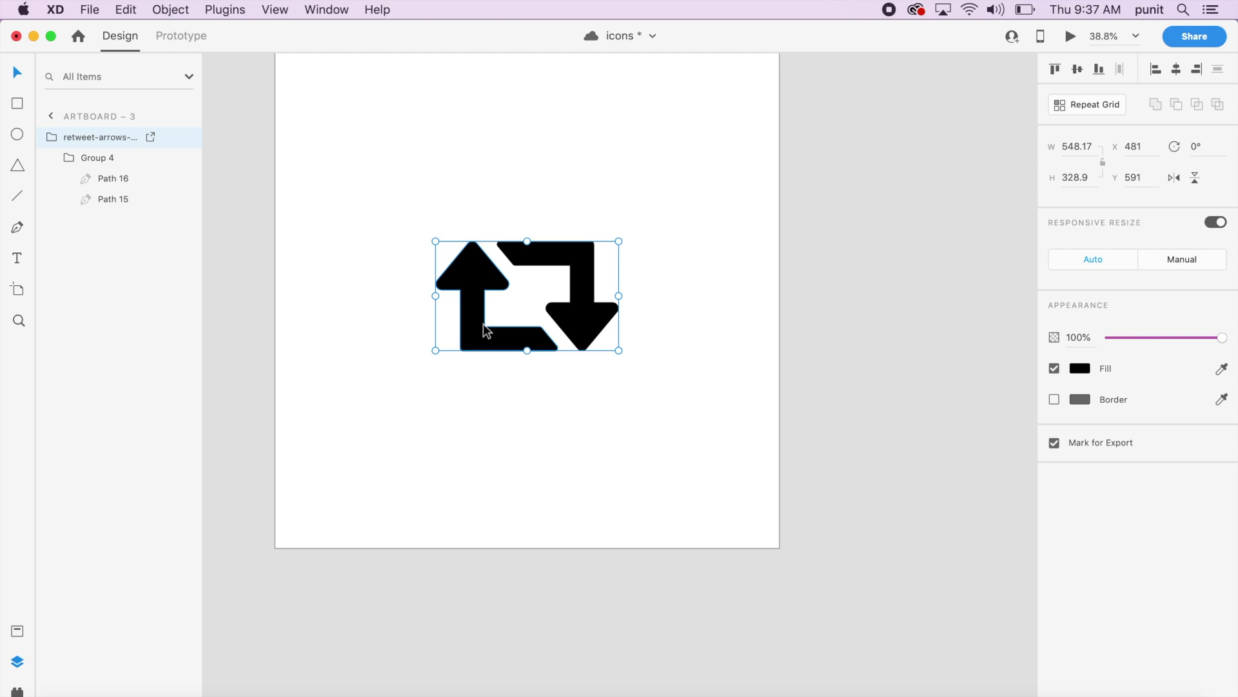
key("super+shift+g")
key("super+shift+g")
left_click(513, 483)
left_click_drag(603, 322, 648, 321)
key("super+z")
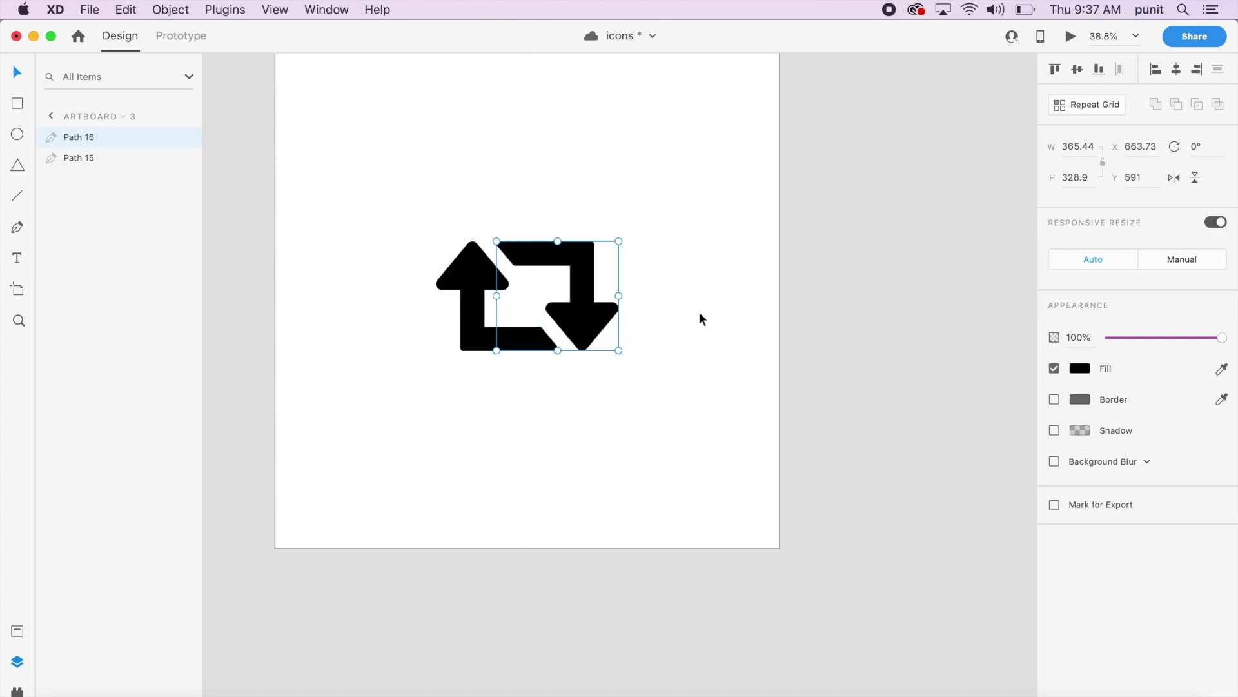
Step: Fill both retweet arrows with the grey sampled from the heart outline on Artboard – 1
left_click(473, 309, "shift")
scroll(474, 309, "down", 3)
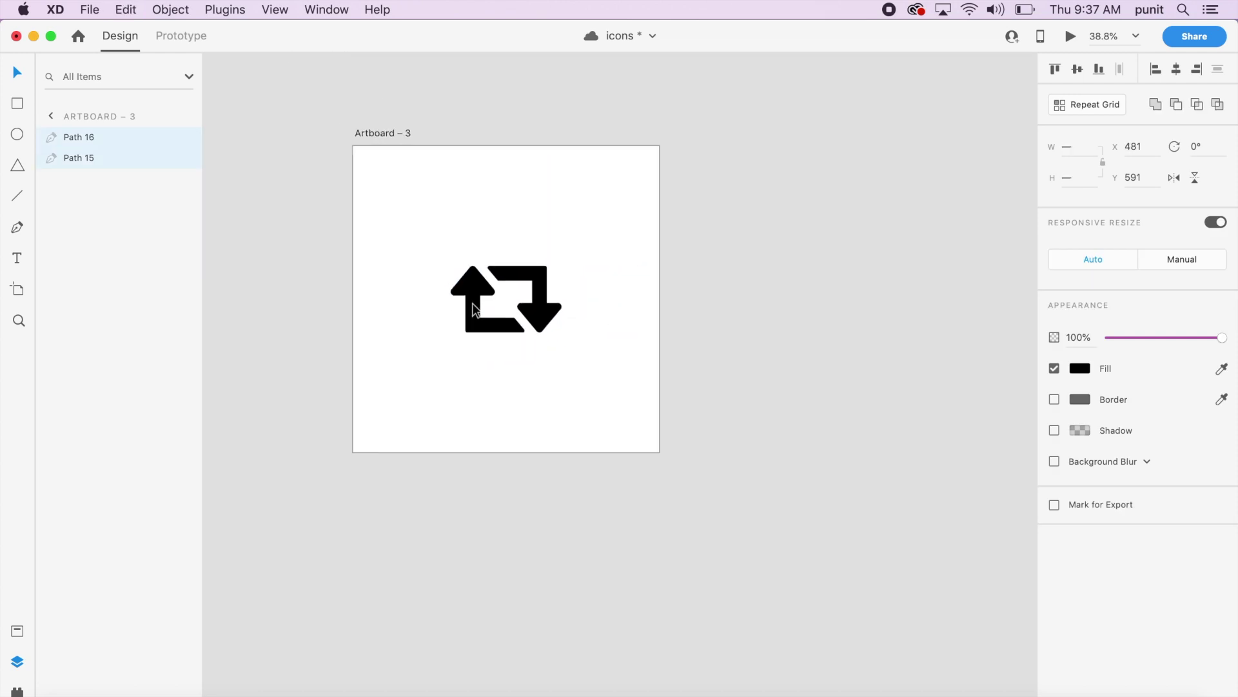
scroll(474, 310, "down", 3)
scroll(472, 310, "up", 3)
left_click(1222, 368)
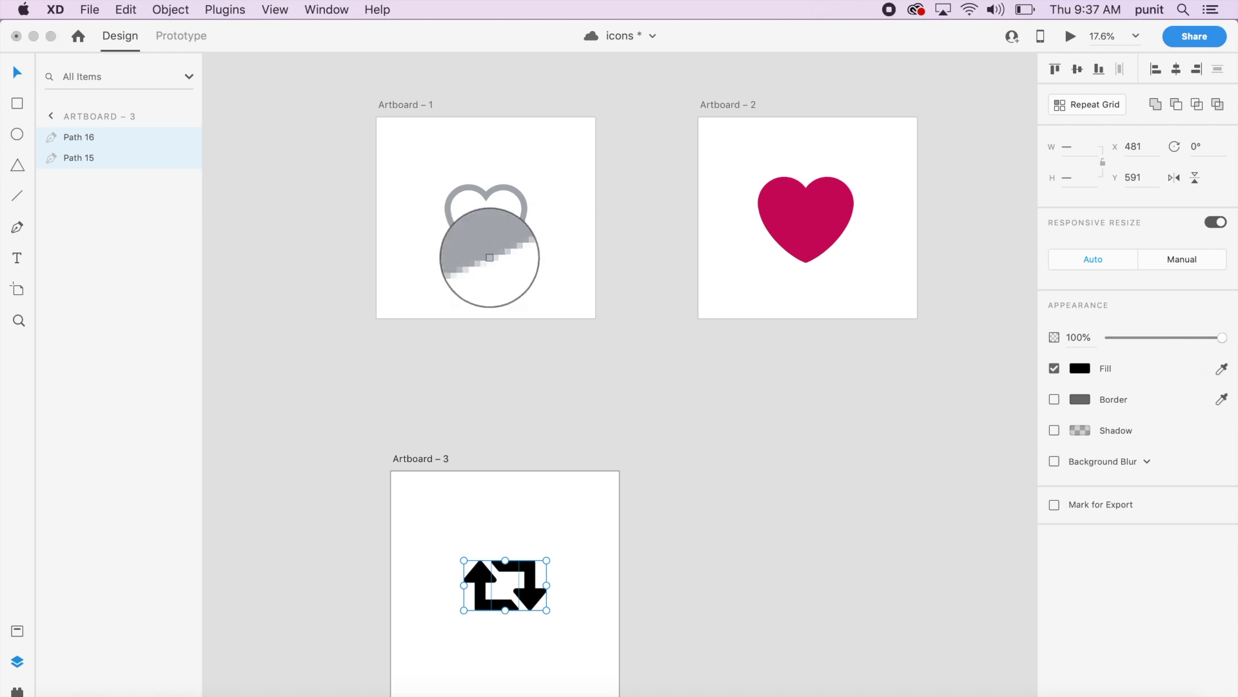
left_click(493, 247)
scroll(555, 494, "down", 3)
scroll(555, 489, "up", 5)
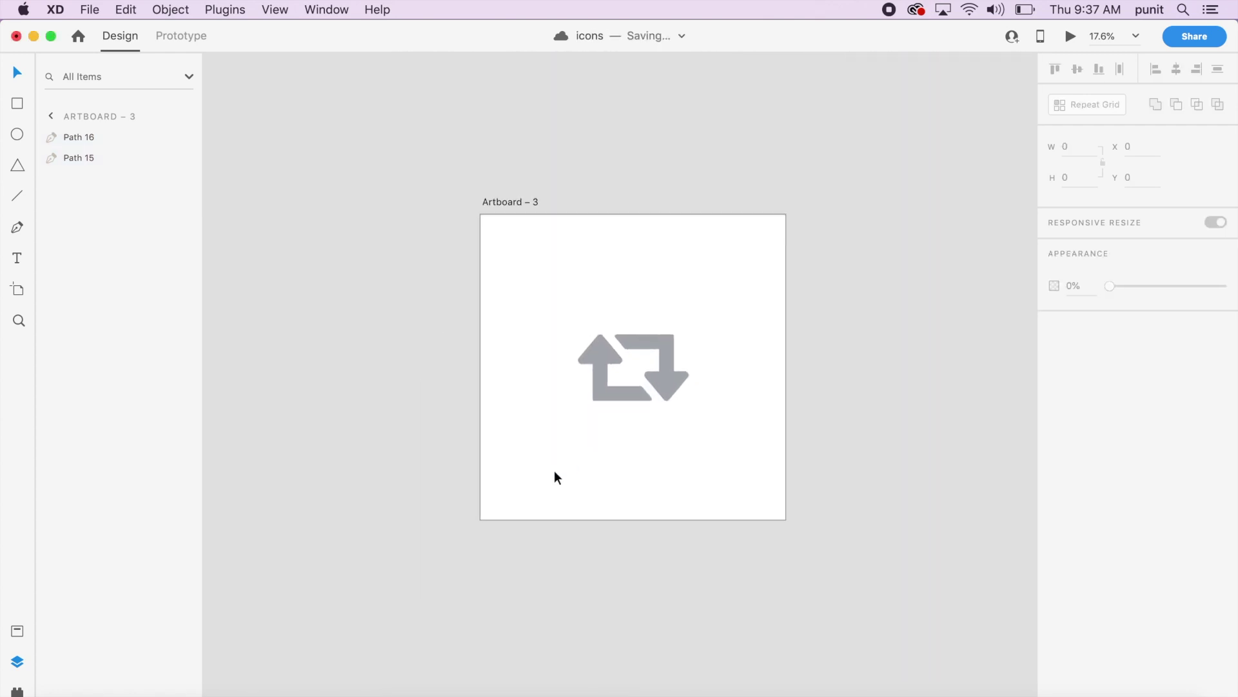
left_click(581, 373)
left_click(509, 377, "shift")
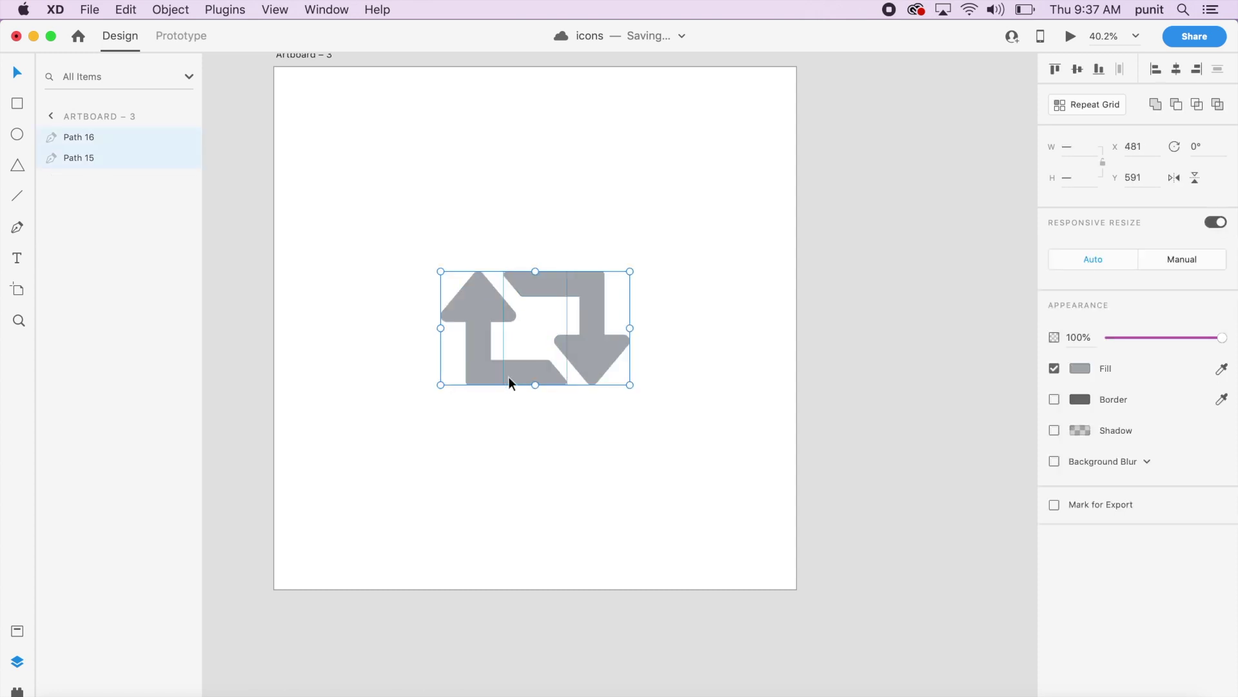
left_click(679, 370)
Step: Draw a closed four-point pen path, about 431 by 406, around the down-pointing arrow with its slanted edge between both arrows
key("p")
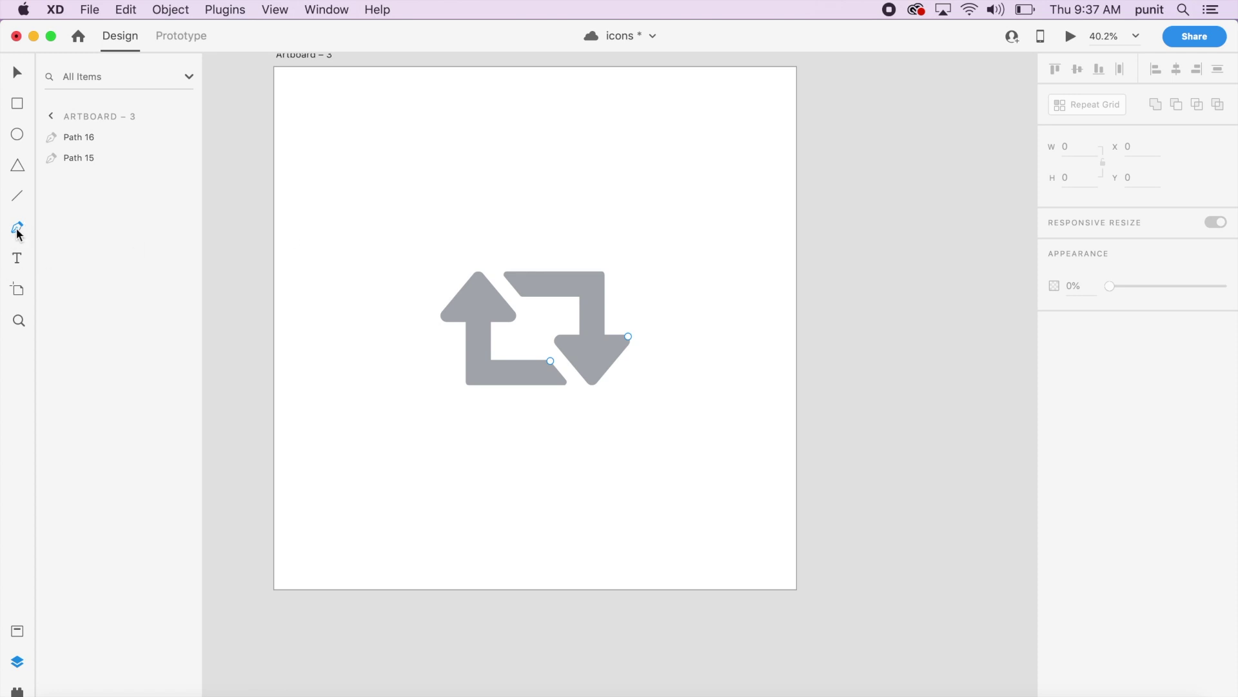
left_click(487, 259)
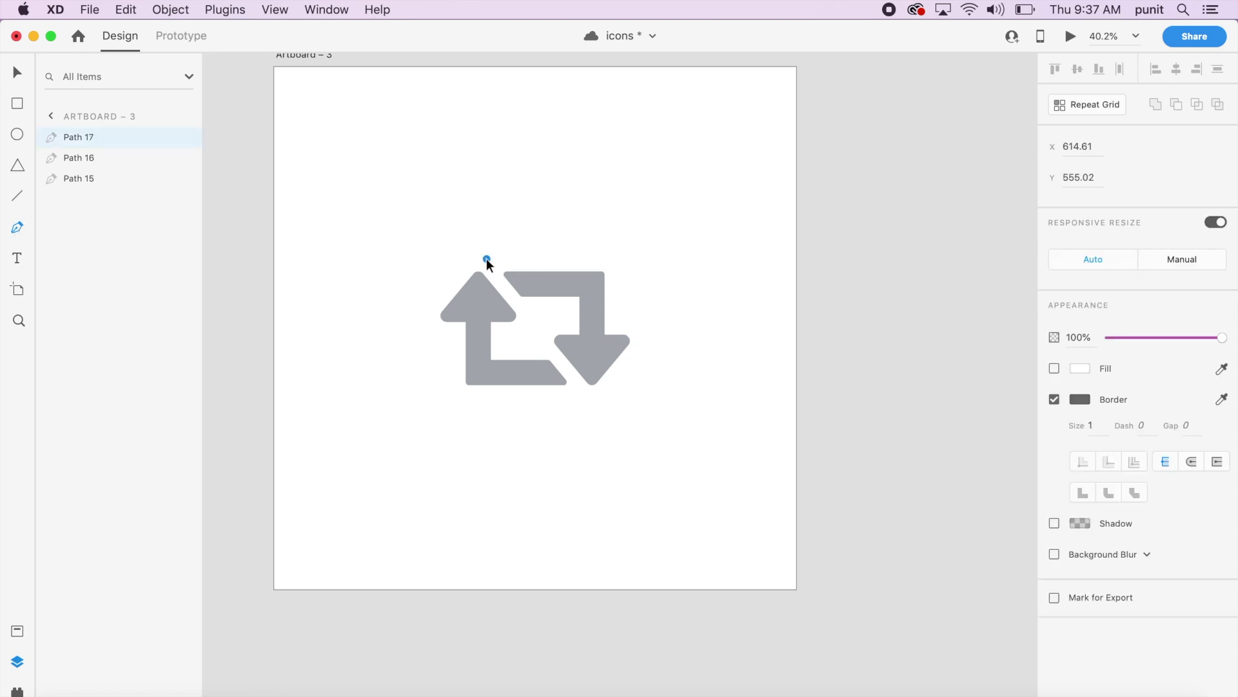
left_click(588, 399)
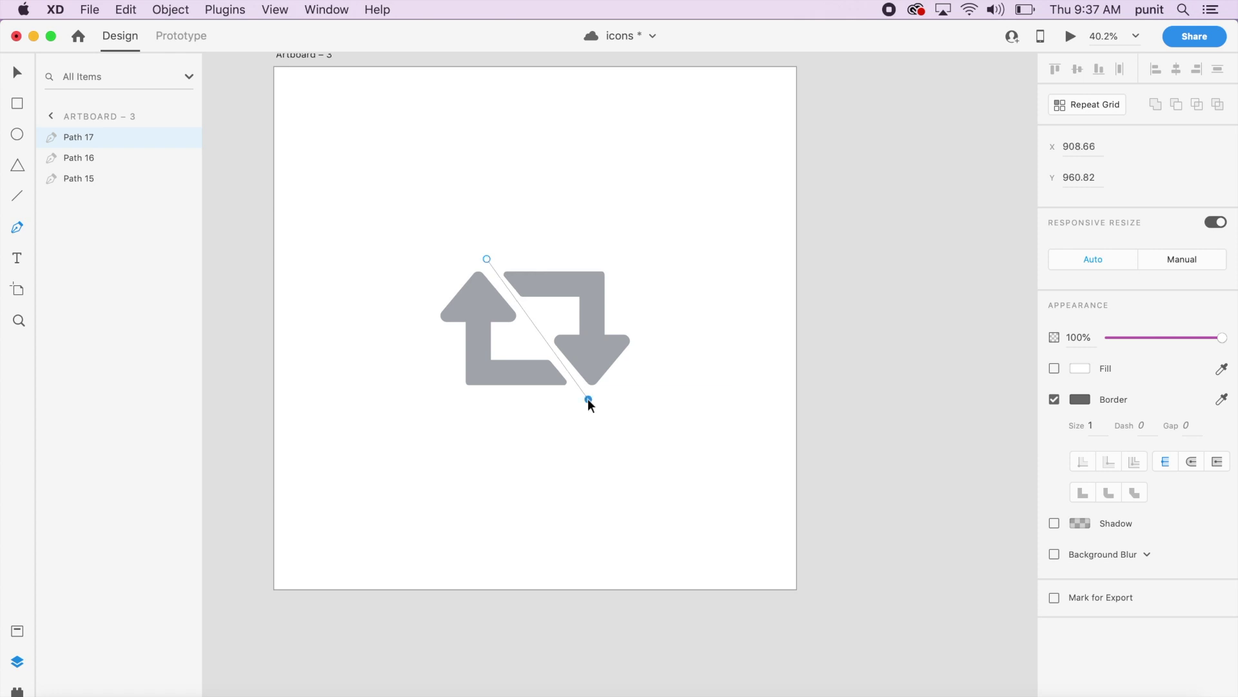
left_click(635, 399)
left_click(635, 262)
left_click(488, 260)
left_click(619, 292)
left_click(619, 291)
left_click(635, 292)
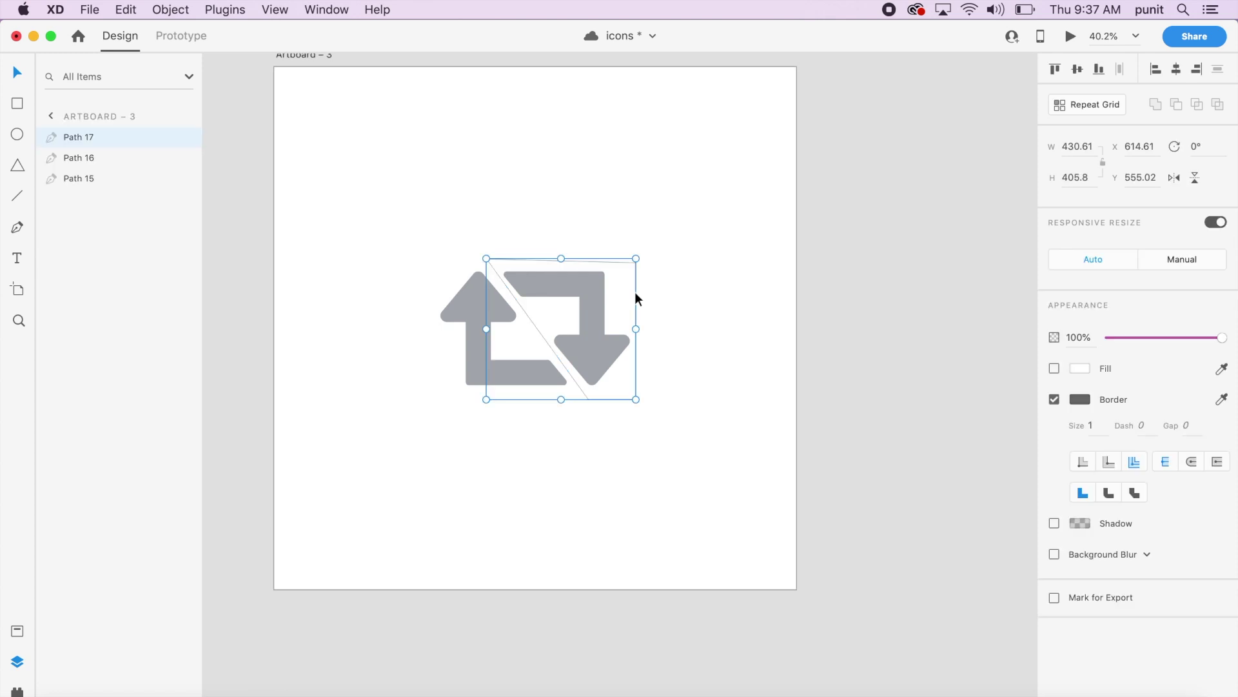
Step: Delete the up-pointing arrow from Artboard – 3 and select the remaining down-pointing arrow
left_click(494, 362)
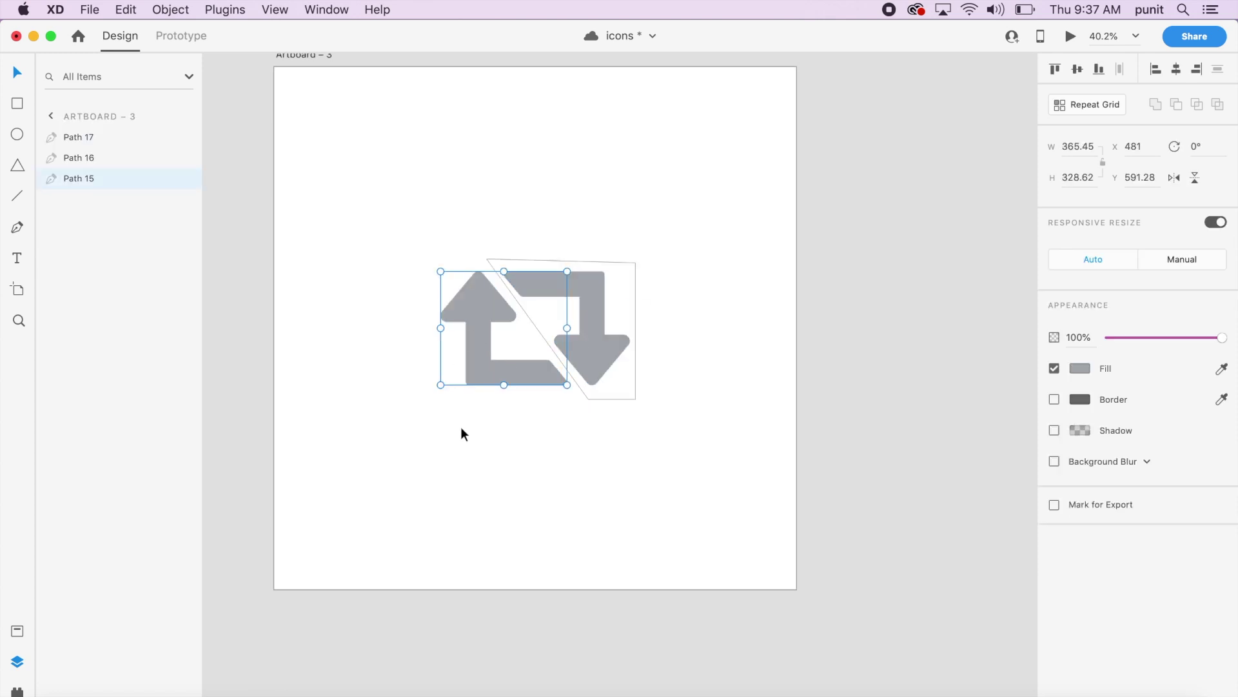
key("BackSpace")
left_click(592, 363)
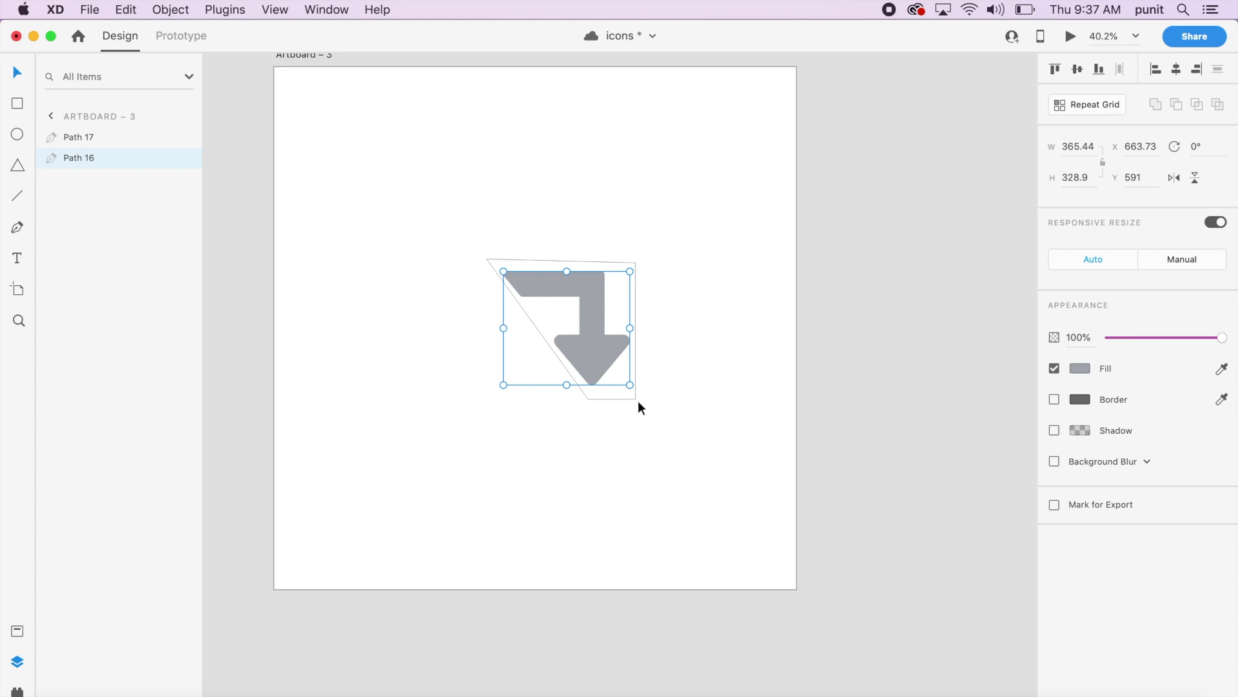
scroll(689, 392, "down", 3)
scroll(689, 392, "up", 5)
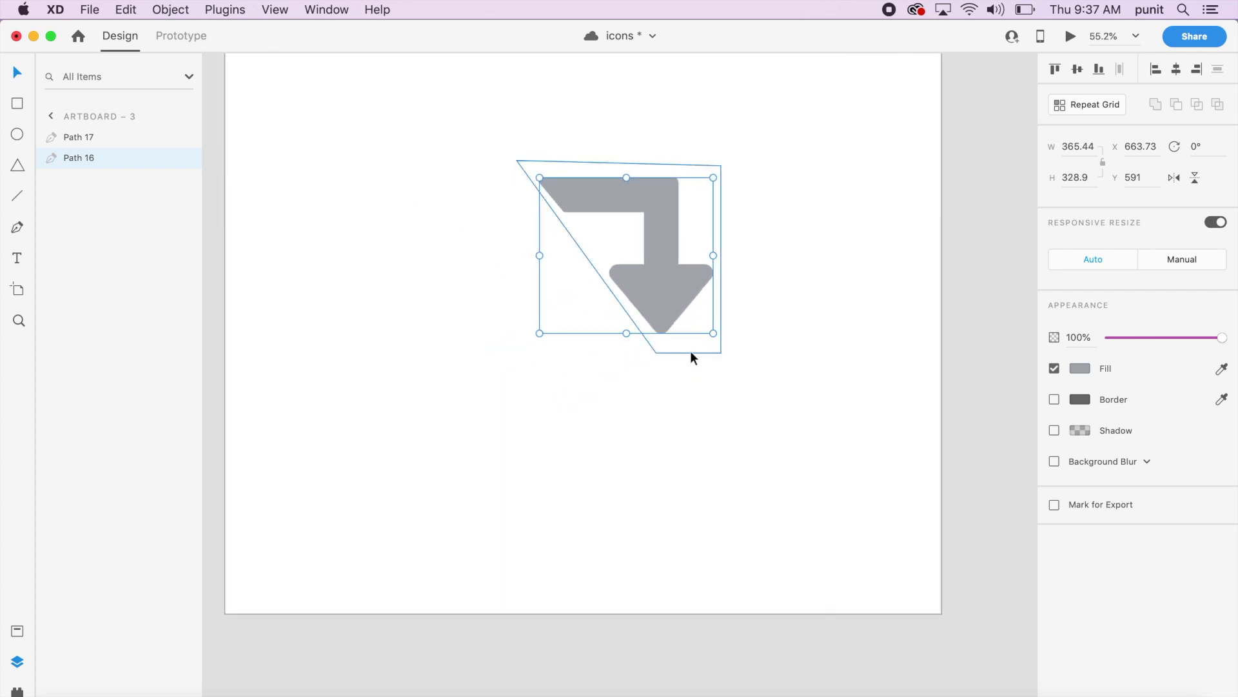
Step: Mask the down-pointing arrow with the slanted four-point path drawn around it
left_click(690, 352)
left_click(671, 313, "shift")
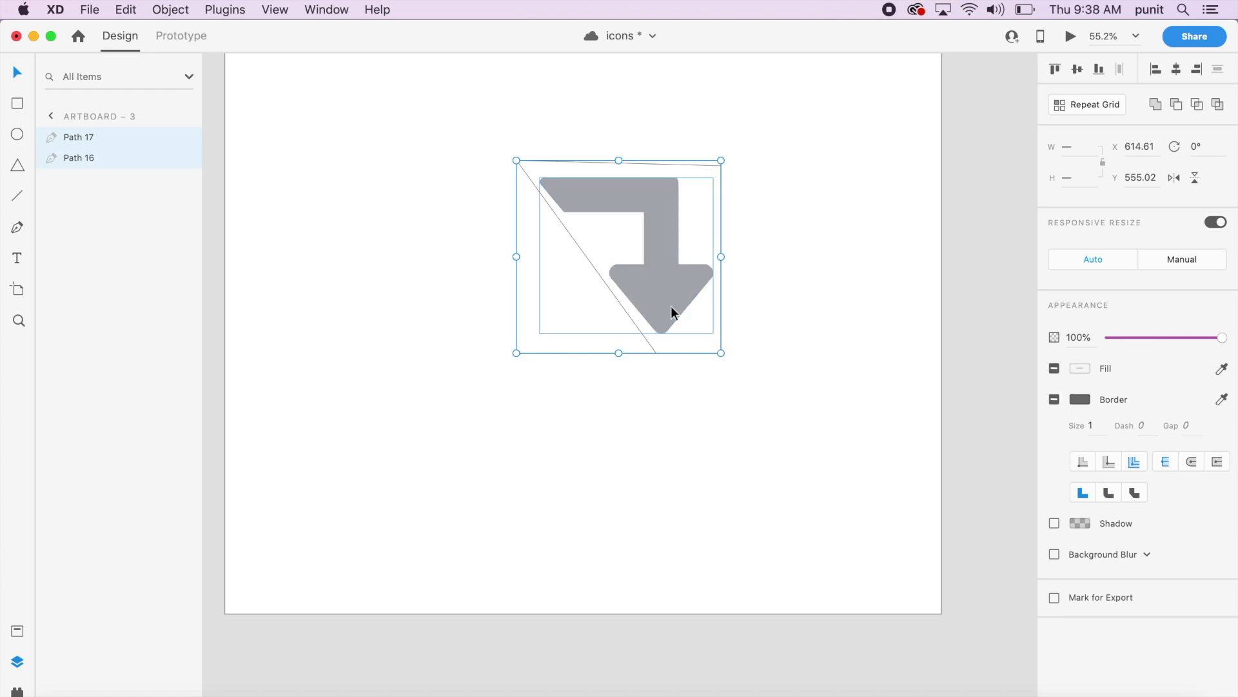
key("super+shift+m")
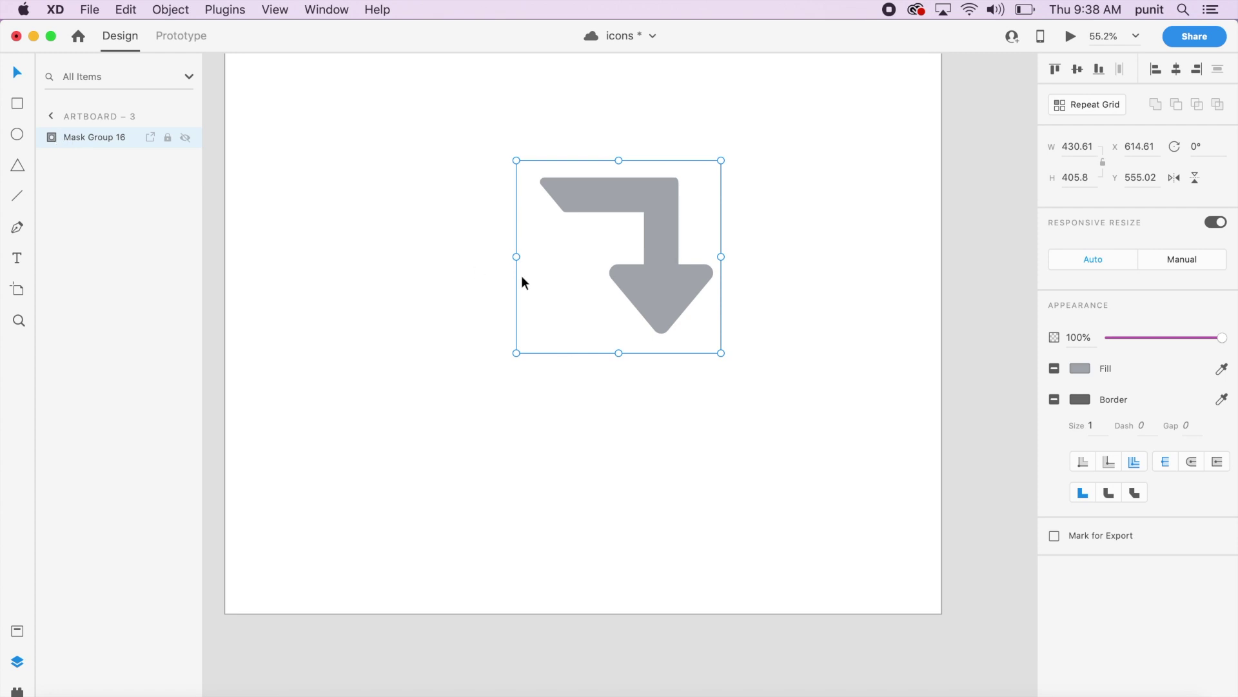
Step: Duplicate the masked arrow, rotate the copy 180°, and place it at about X 479, Y 552 to form the retweet icon
left_click_drag(671, 276, 501, 289)
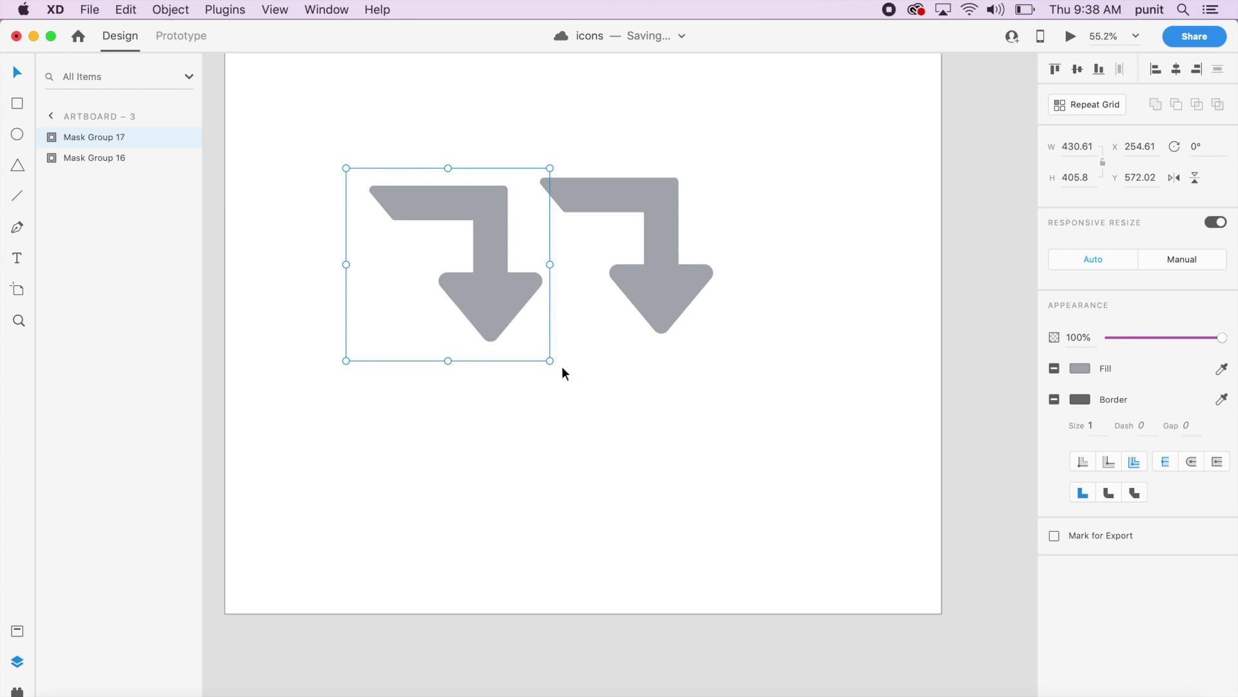
left_click_drag(553, 360, 330, 178)
left_click_drag(423, 301, 505, 289)
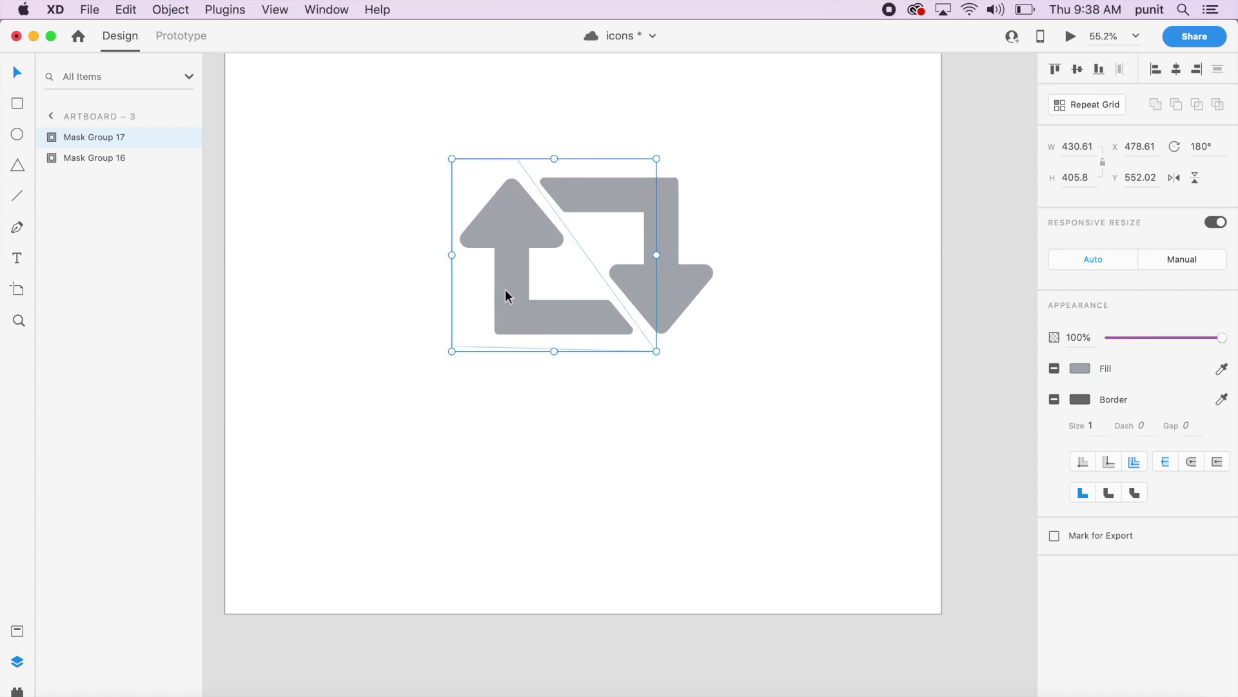
left_click(782, 290)
left_click(782, 289)
Step: Duplicate both masked arrows together and place the copy directly below the original grey icon on Artboard – 3
key("super+3")
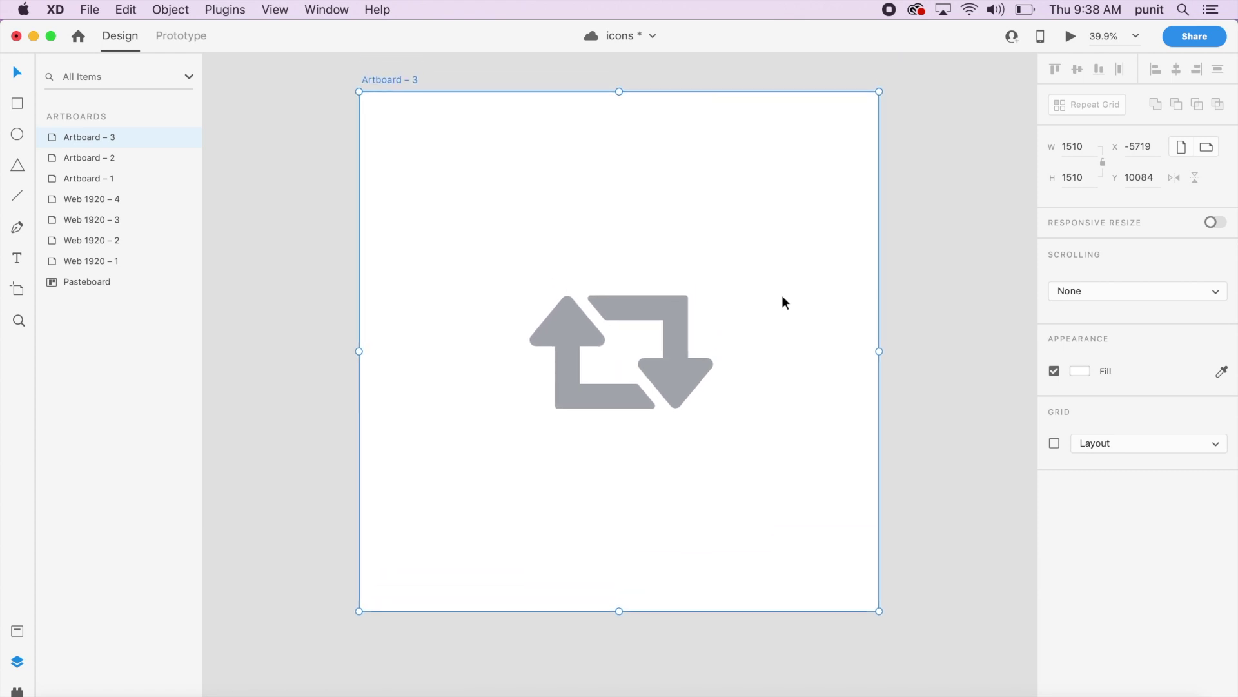
left_click(671, 351)
left_click(594, 395, "shift")
left_click_drag(594, 395, 602, 541)
left_click(792, 458)
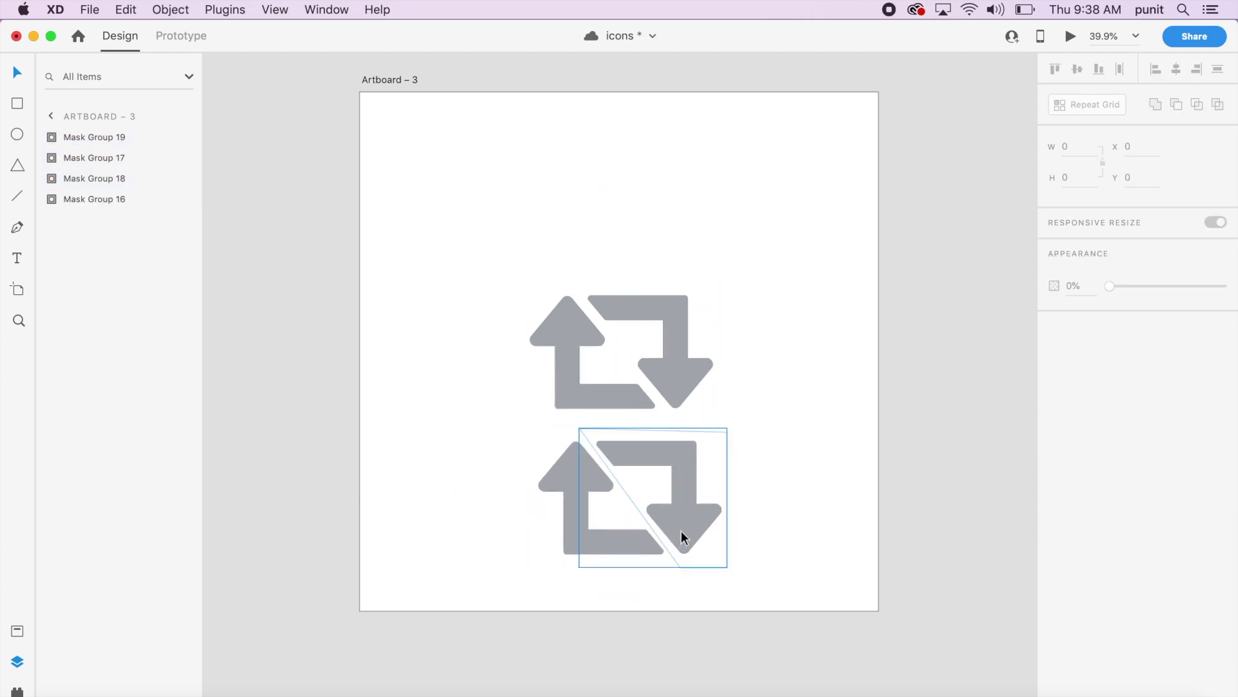
Step: Fill the lower icon's down-pointing arrow with the green sampled from the retweet icon on the Web 1920 artboard
scroll(680, 531, "down", 5)
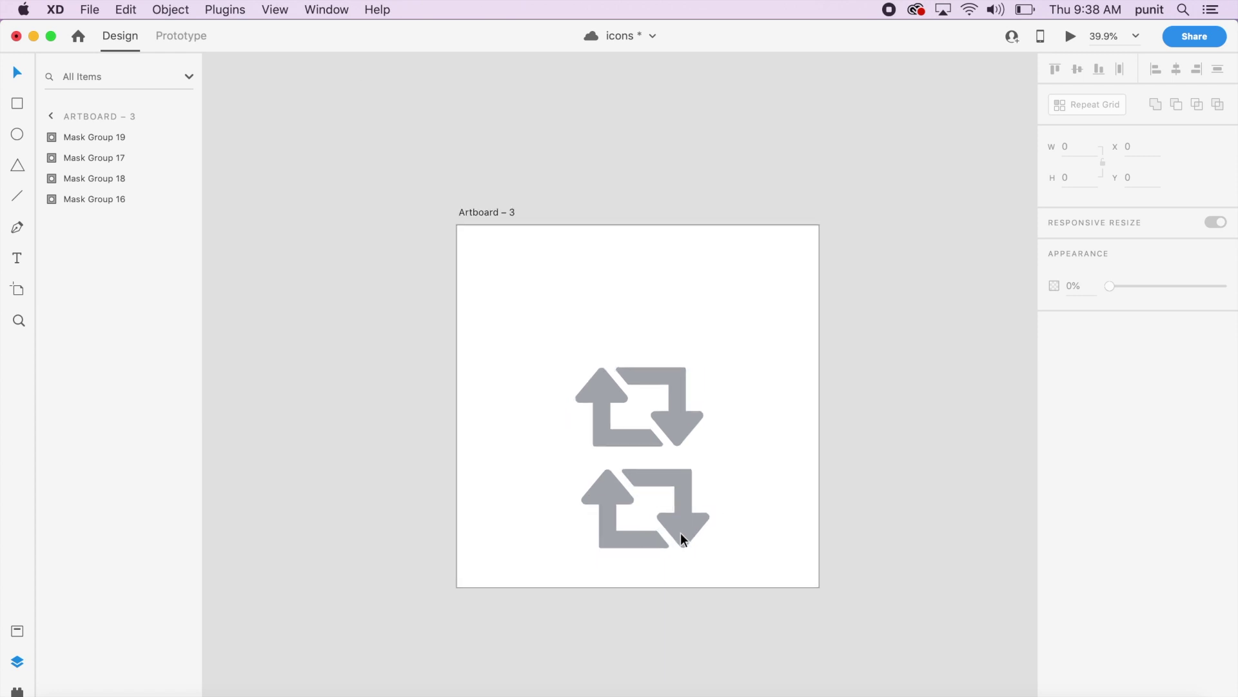
scroll(680, 532, "up", 6)
scroll(680, 532, "down", 5)
scroll(680, 547, "right", 5)
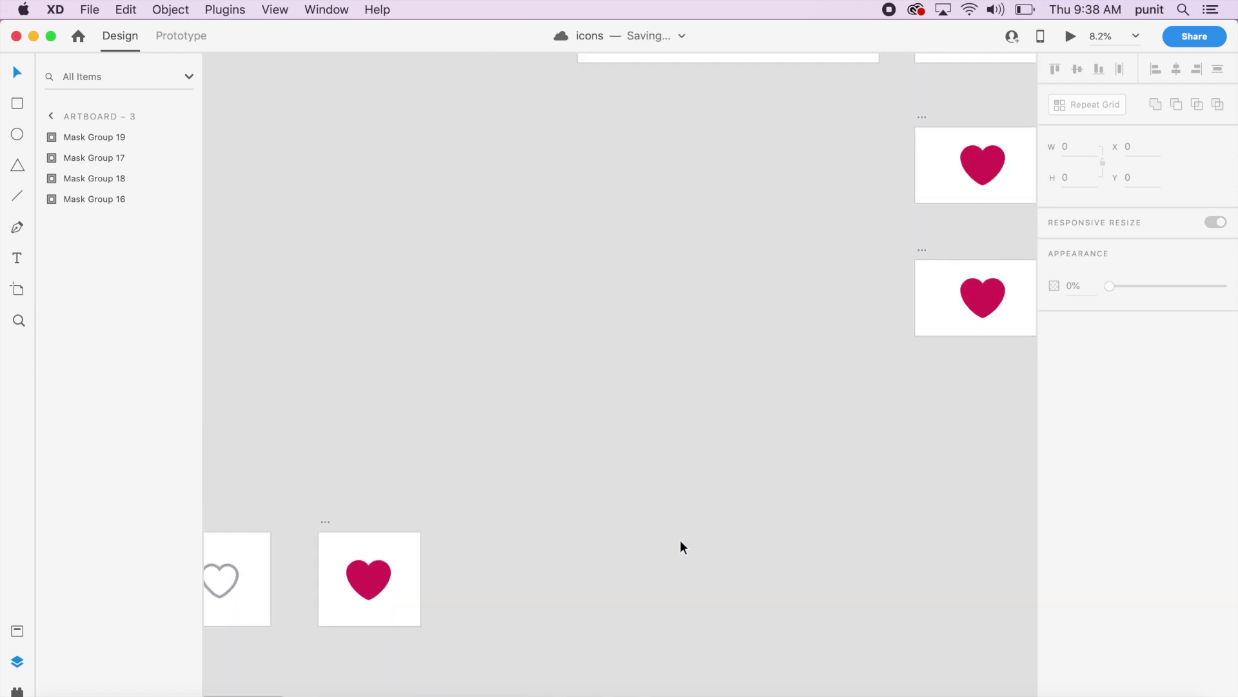
scroll(680, 547, "down", 3)
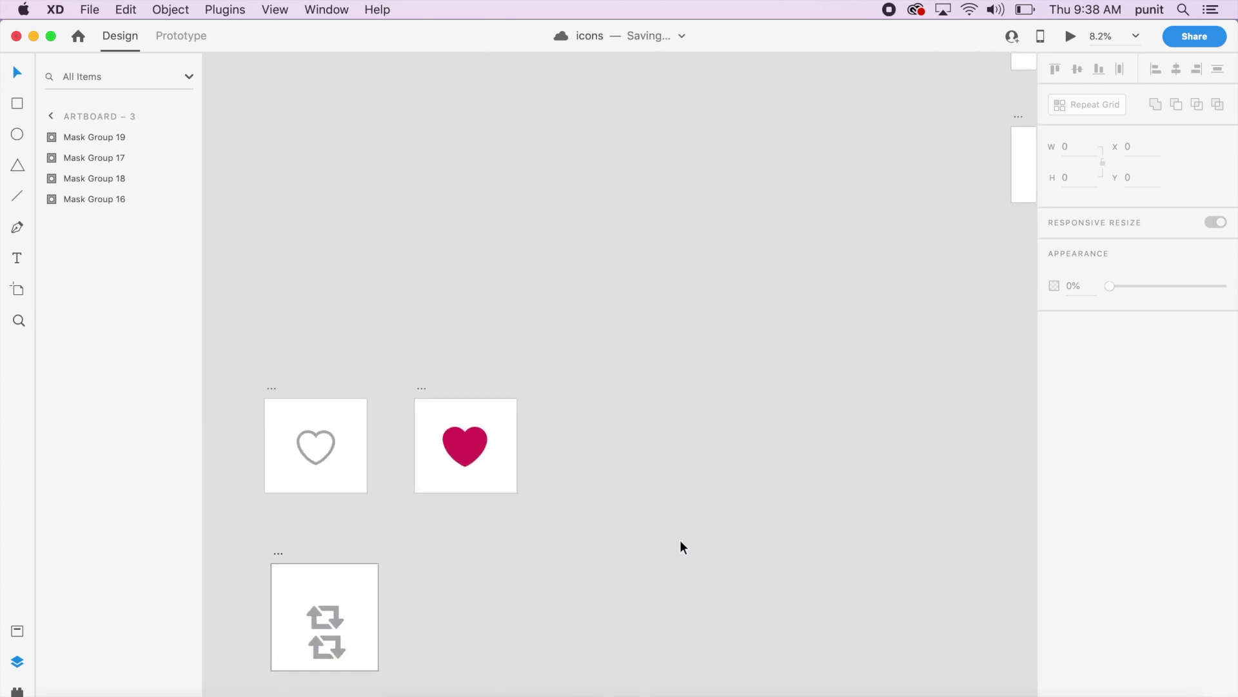
left_click(312, 635, "super")
left_click(312, 636, "super")
scroll(551, 471, "right", 6)
scroll(551, 471, "up", 2)
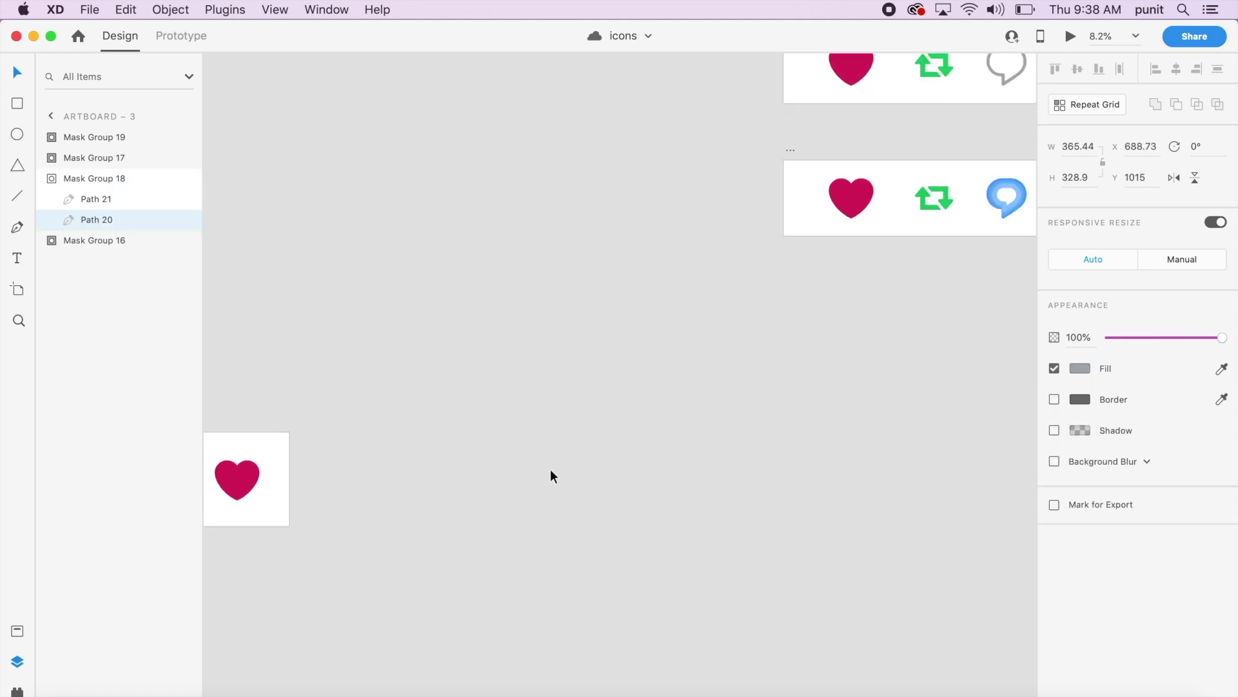
left_click(1221, 368)
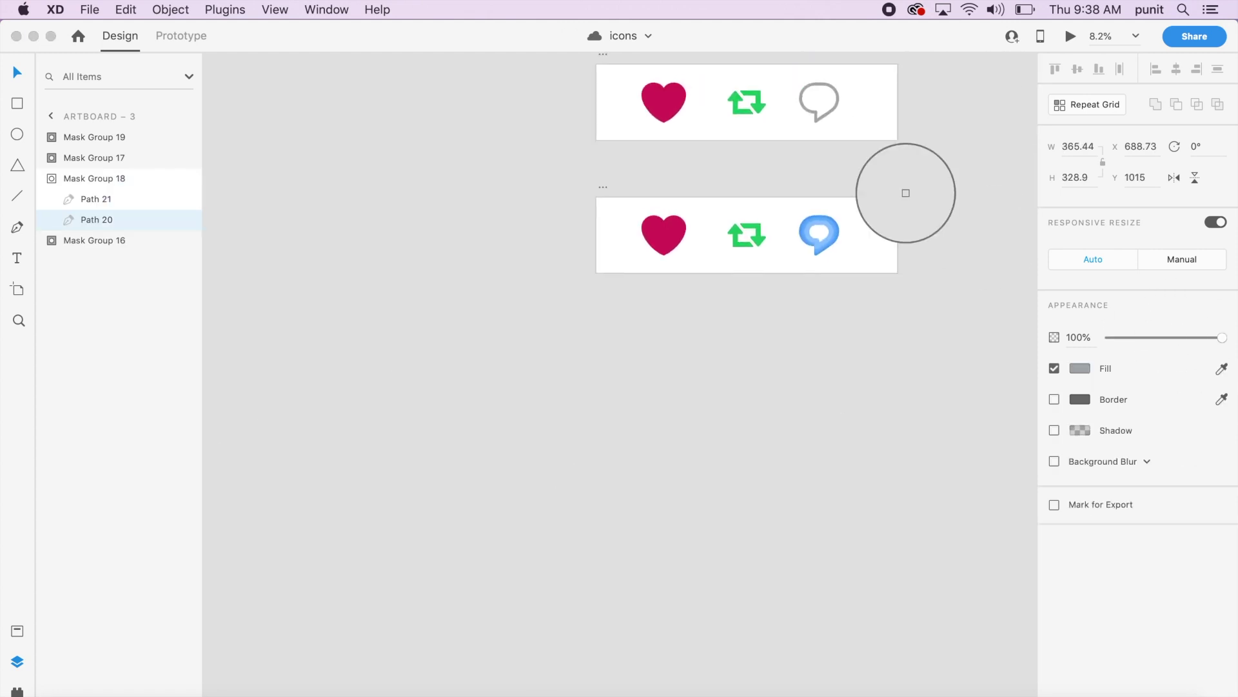
left_click(743, 242)
key("super+3")
Step: Fill the lower icon's up-pointing arrow with the green sampled from the down-pointing arrow beside it
scroll(680, 303, "up", 5)
scroll(680, 303, "left", 4)
left_click(595, 362, "super")
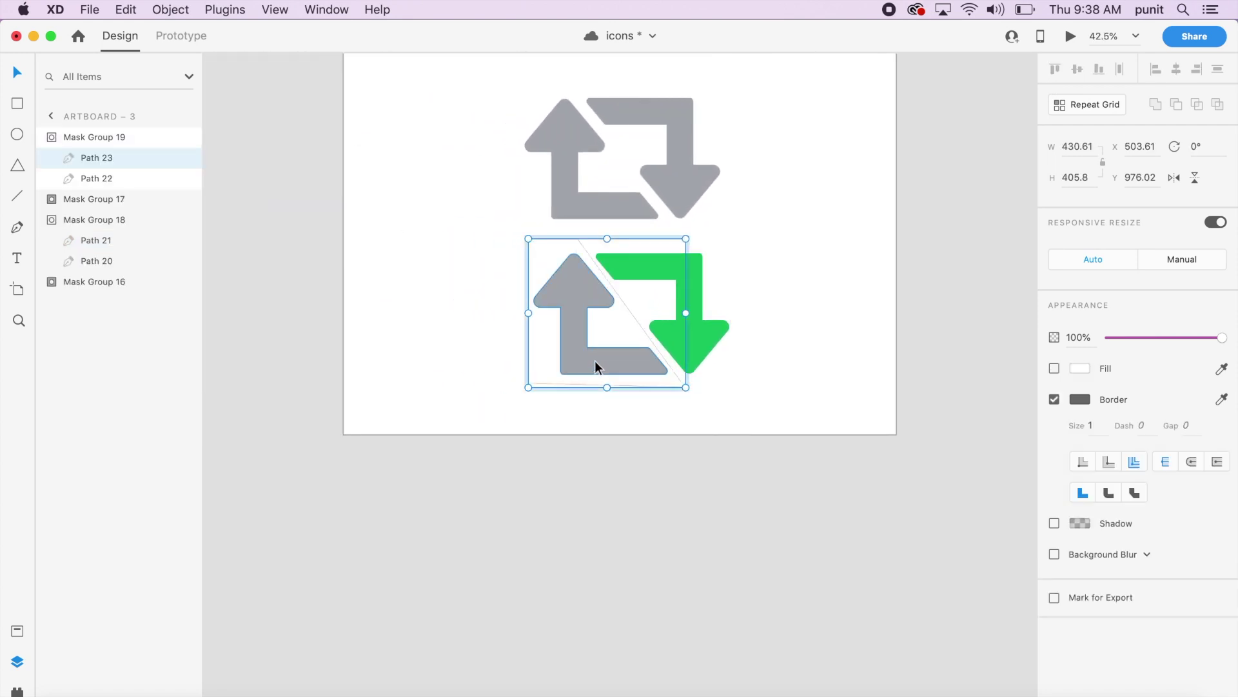
left_click(623, 363, "super")
left_click(1221, 368)
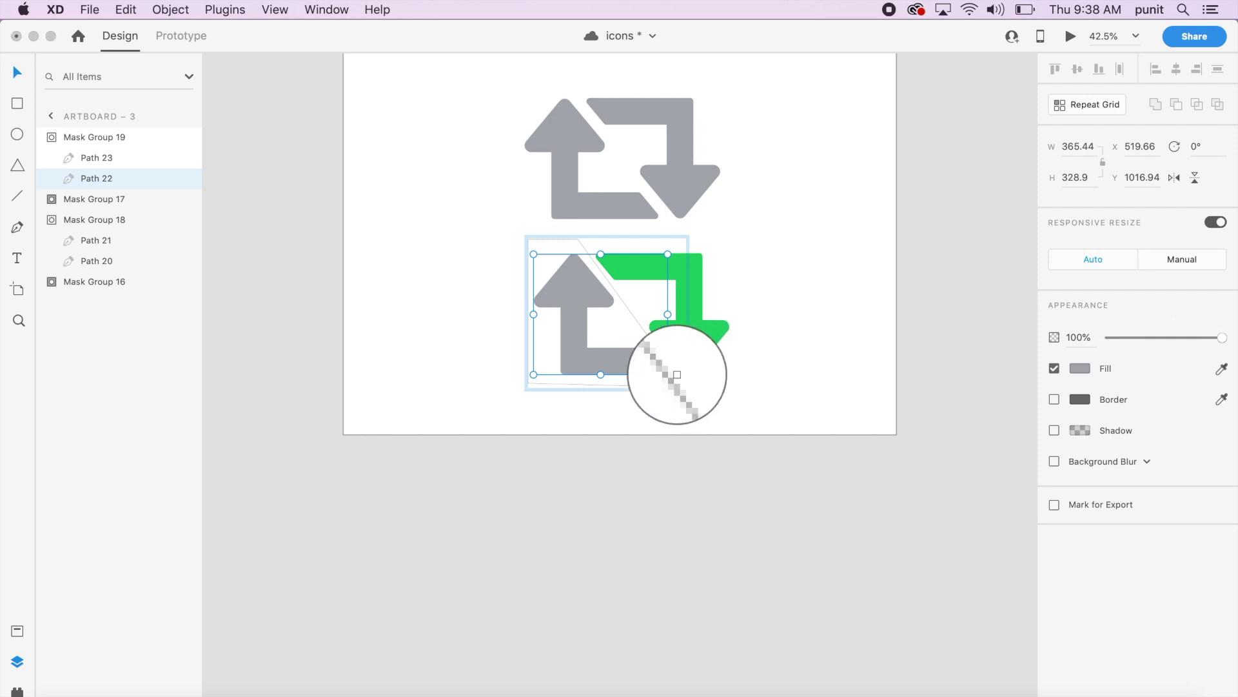
left_click(691, 347)
left_click(797, 365)
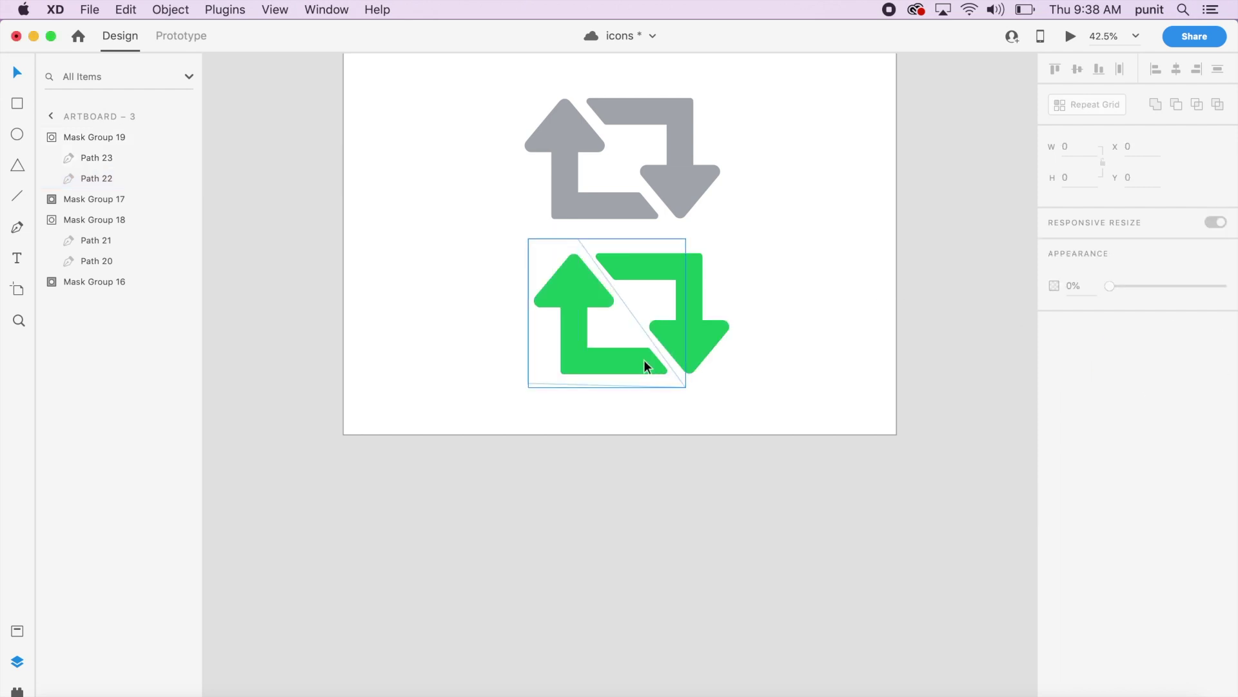
Step: Draw a circle about 629 by 629 over the green up-pointing arrow, inside that arrow's mask group
double_click(622, 366)
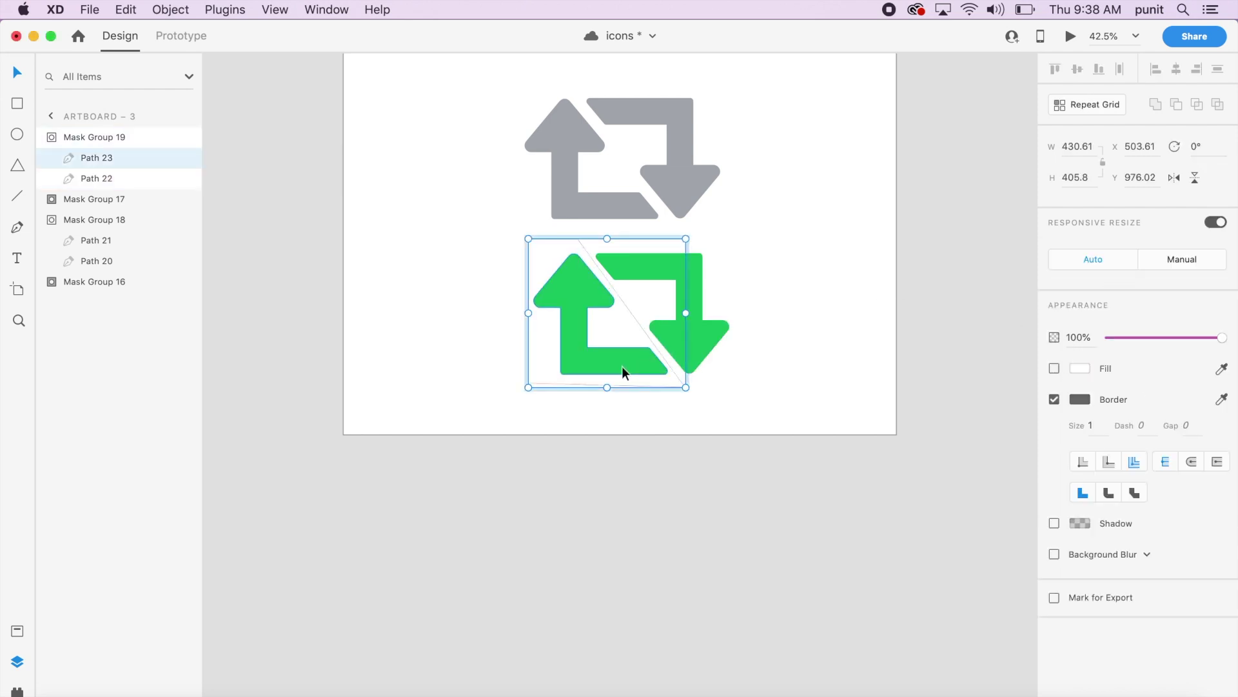
left_click(623, 366)
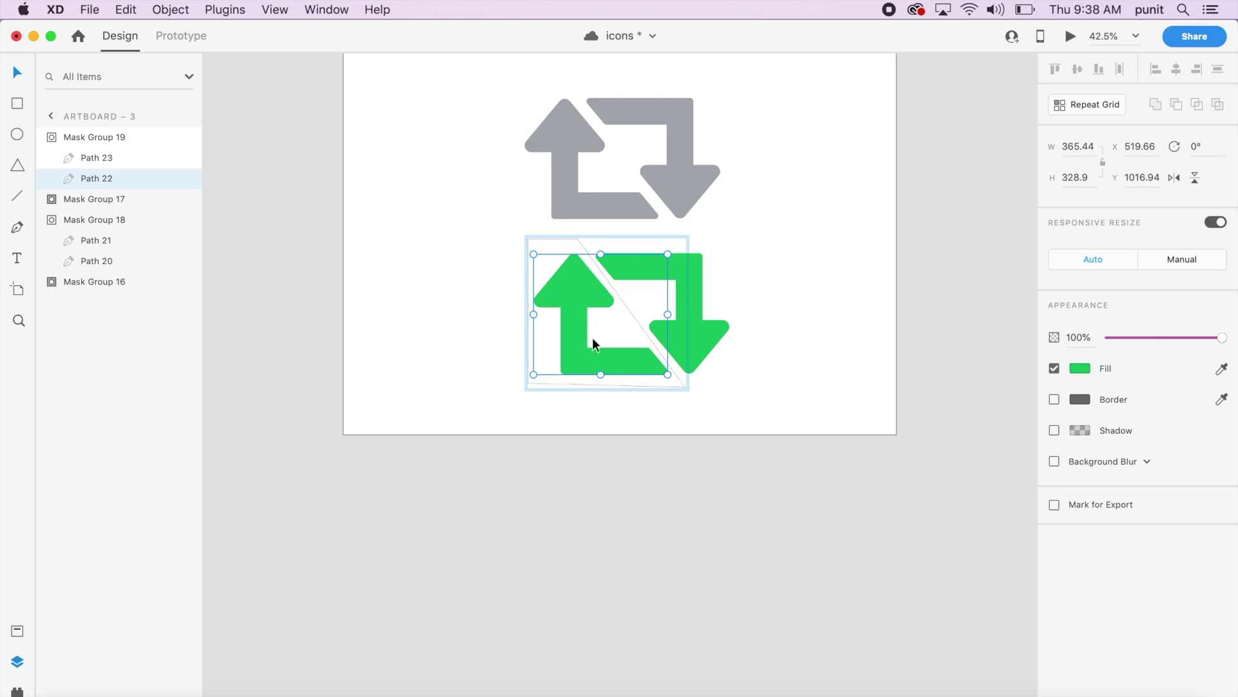
left_click_drag(492, 191, 723, 476)
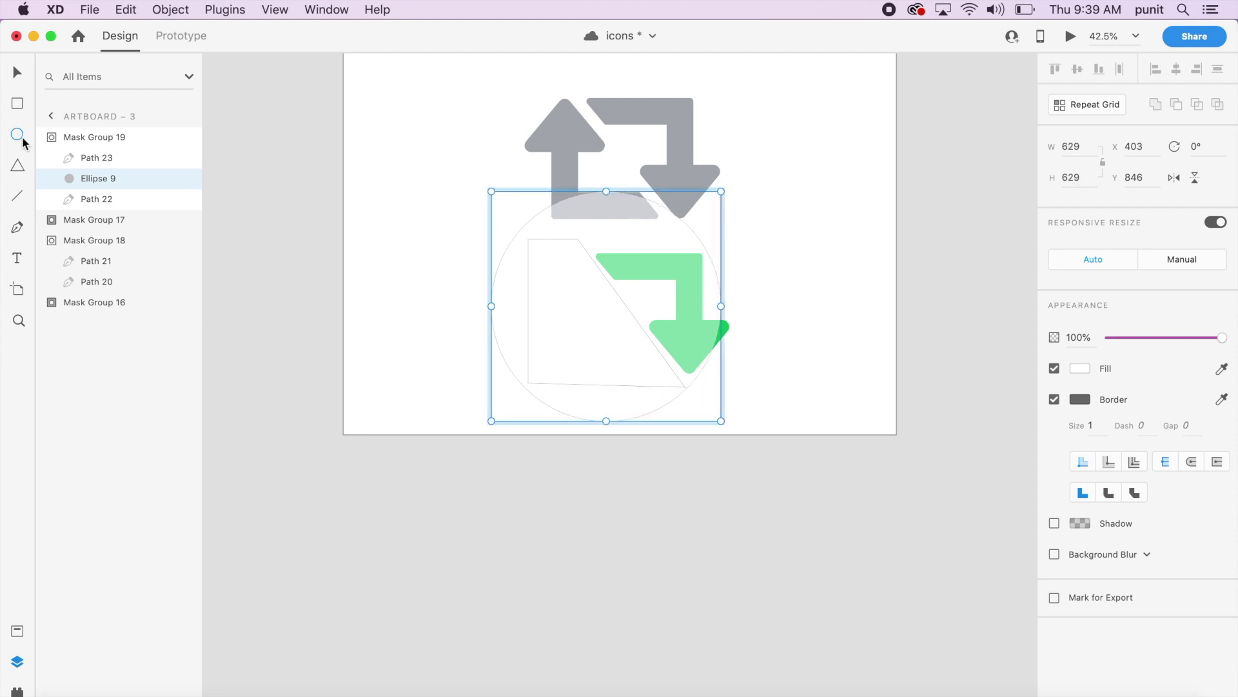
key("Escape")
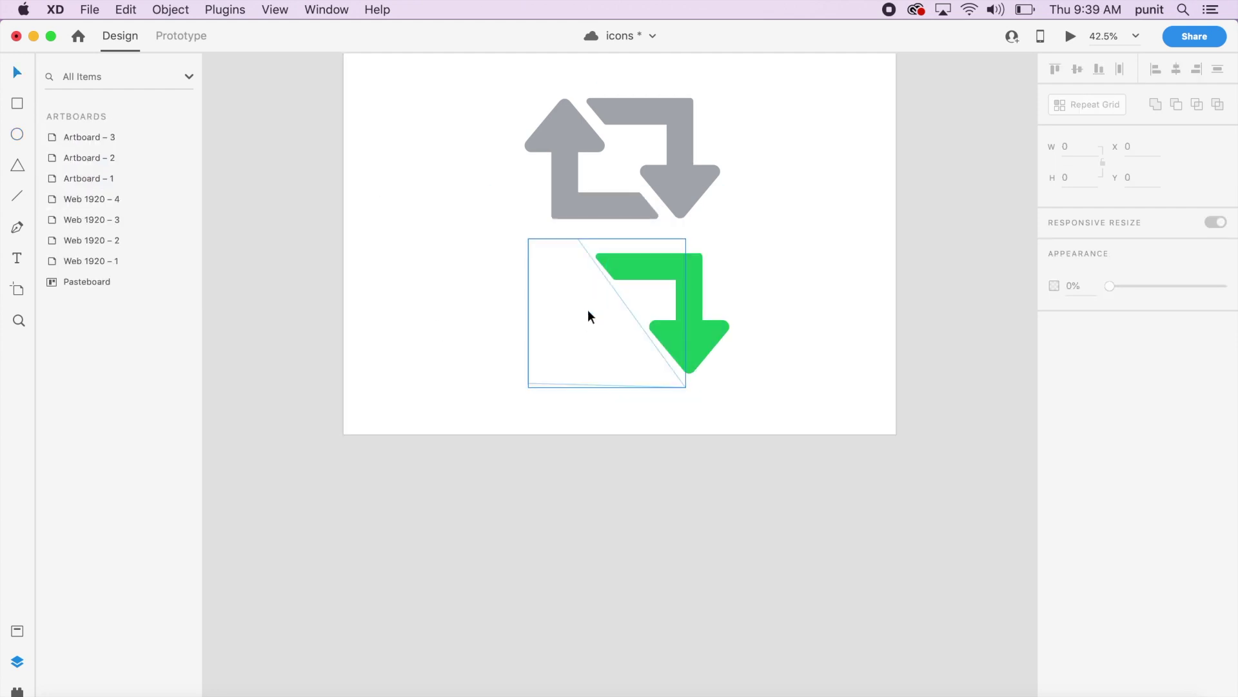
Step: Move the circle to about X 478, Y 806 and use it to mask the green up-pointing arrow
double_click(587, 312)
left_click(587, 309)
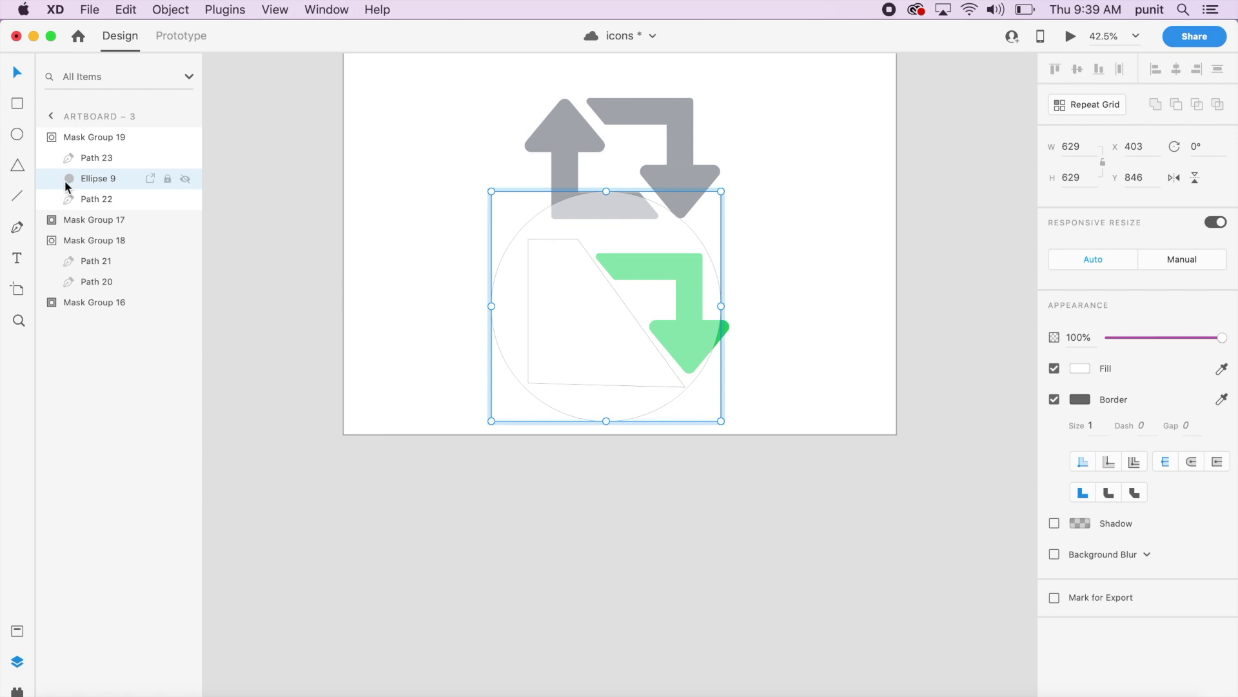
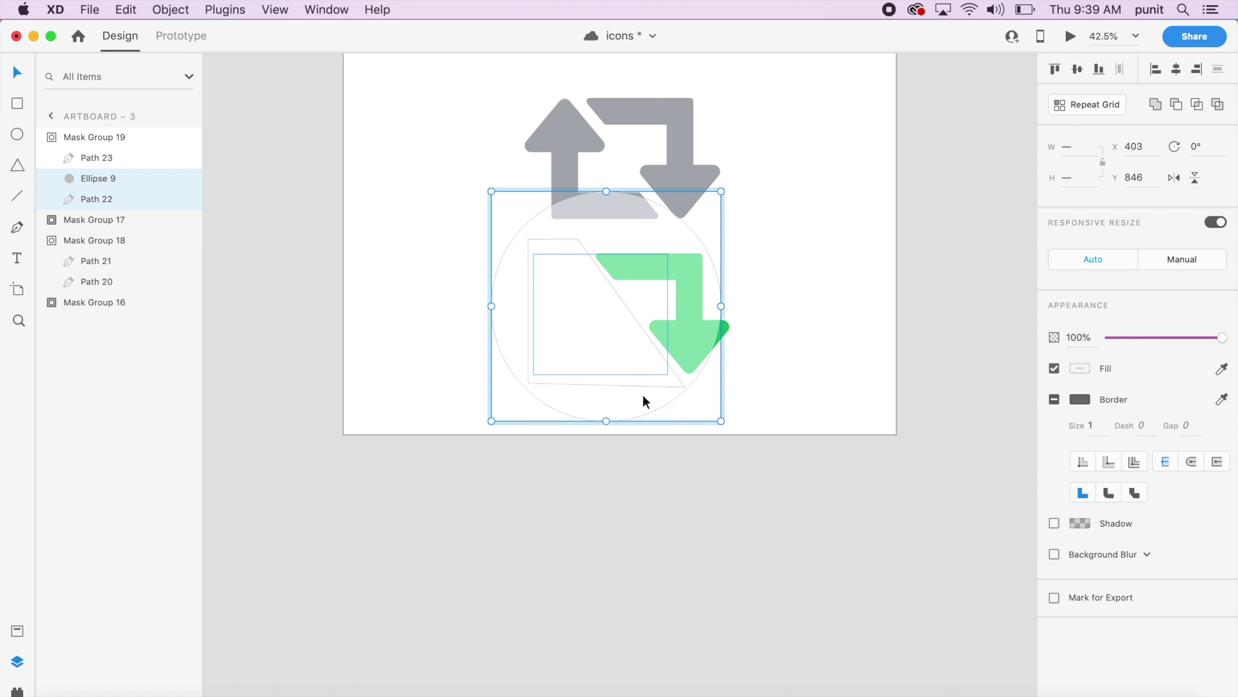
left_click(688, 431)
double_click(619, 338)
left_click(613, 339)
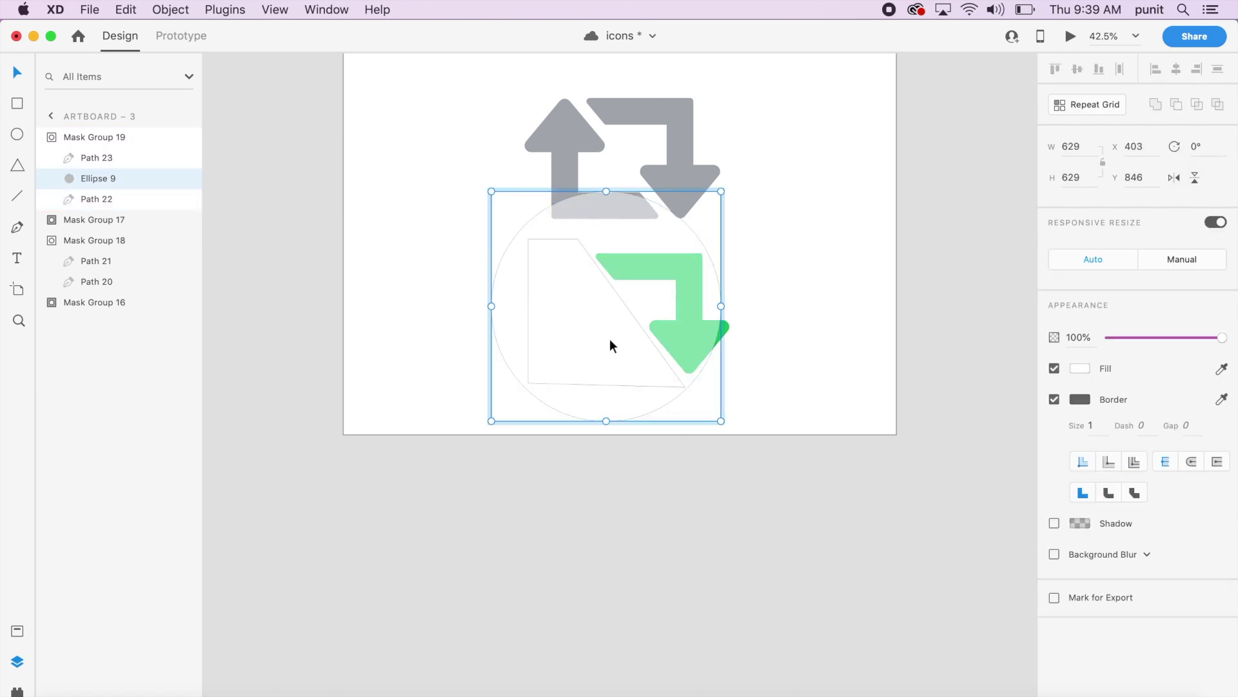
left_click_drag(612, 339, 638, 324)
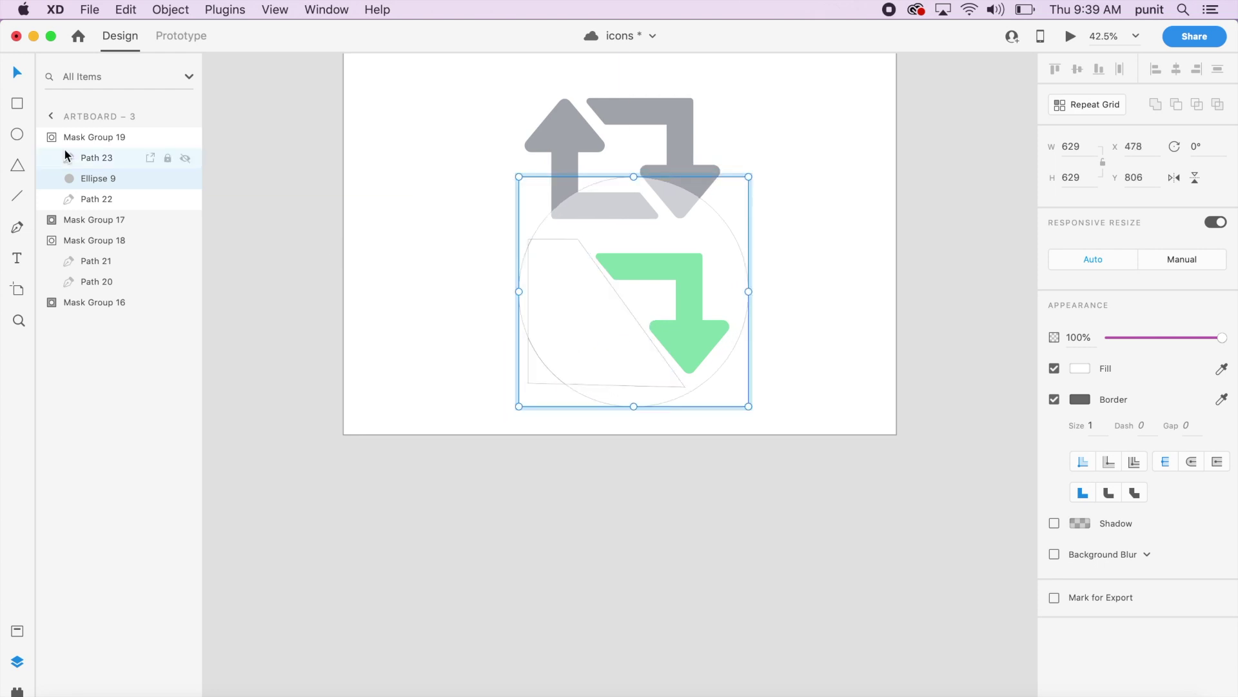
left_click(111, 203, "shift")
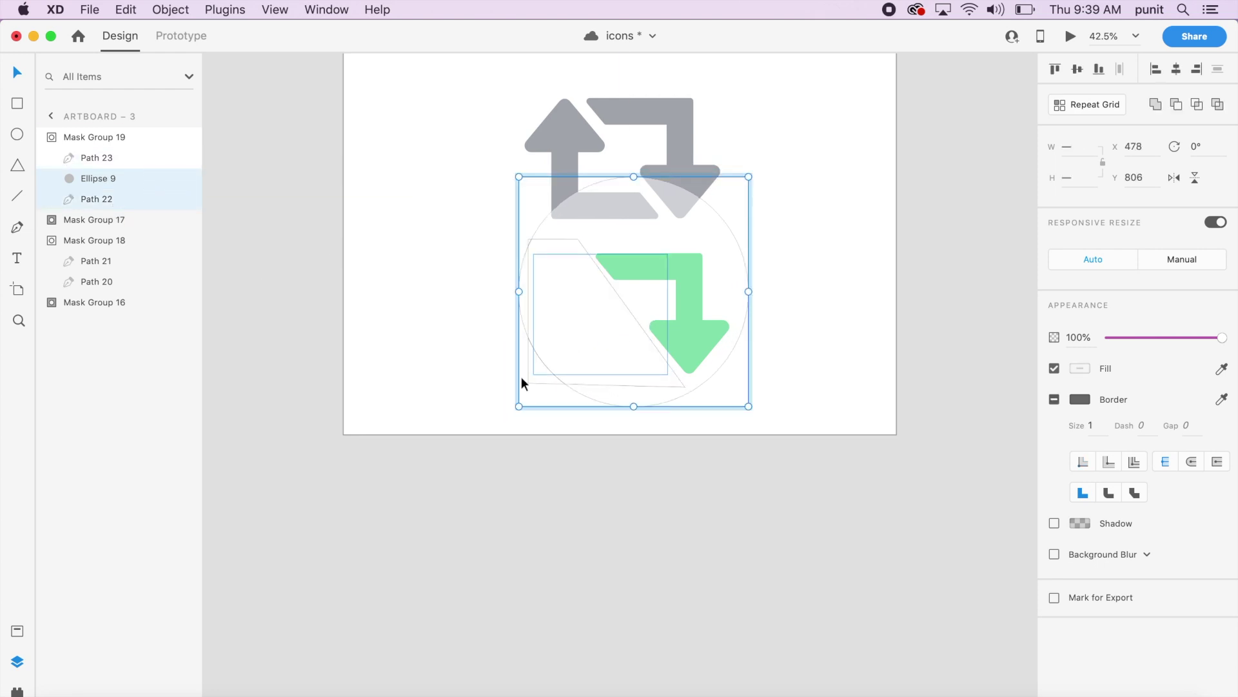
key("super+shift+m")
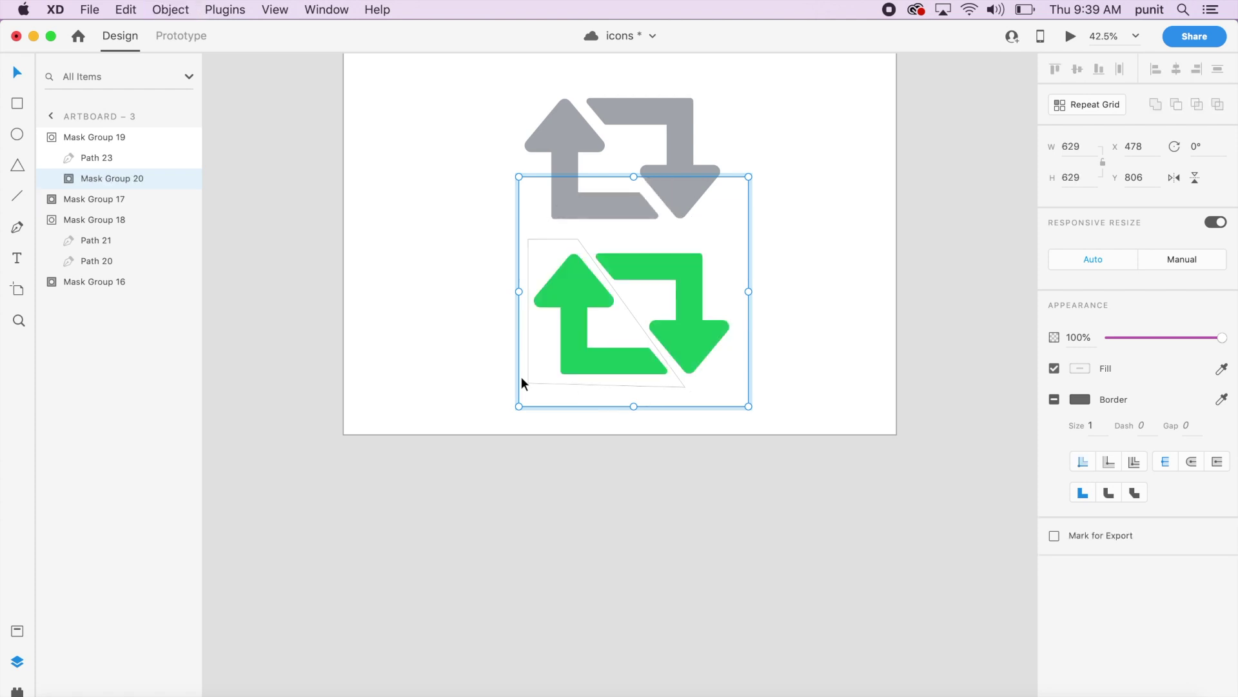
left_click(795, 411)
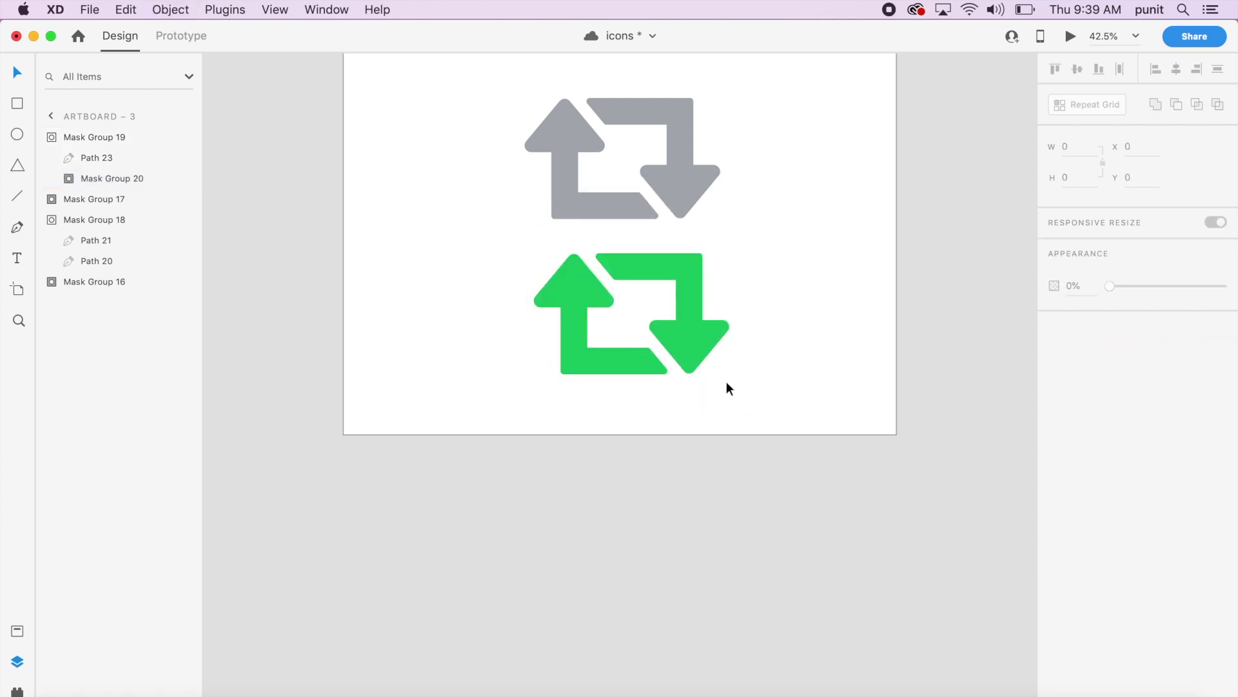
Step: Delete the green down-pointing arrow from the lower icon
double_click(587, 363)
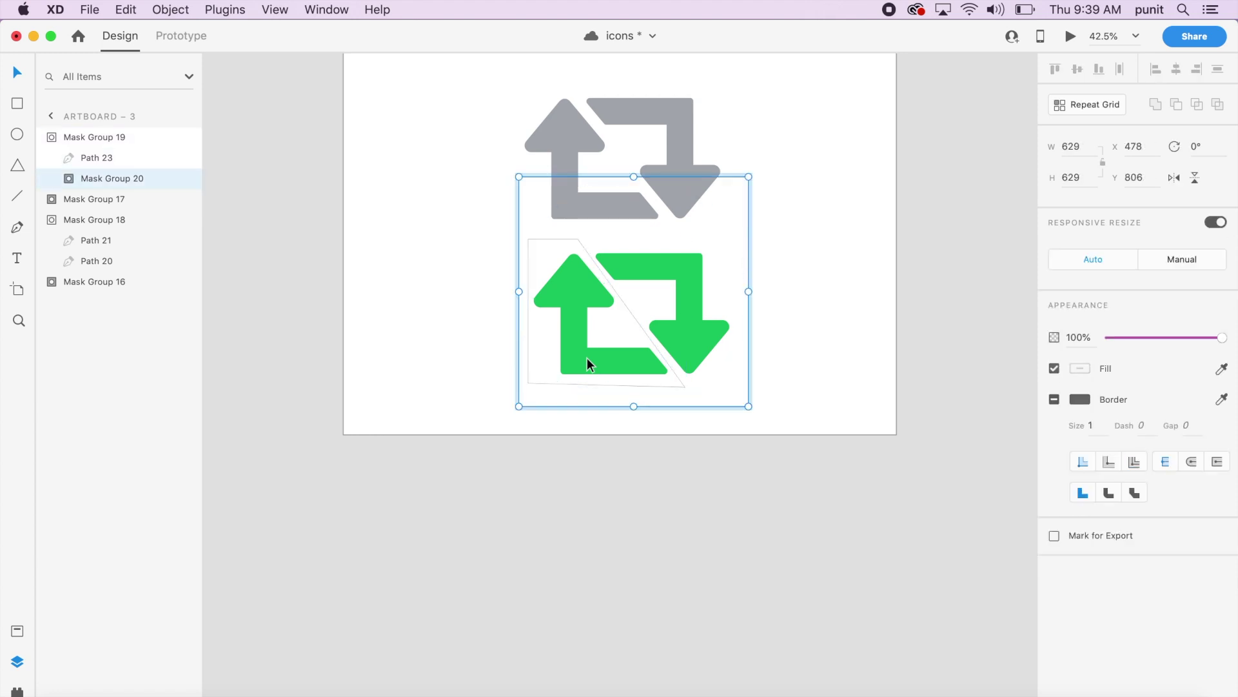
left_click(763, 449)
double_click(686, 316)
key("Delete")
Step: Duplicate the circle-masked green arrow, rotate the copy to 0°, and place it at about X 630, Y 961 as the down-pointing arrow
left_click(582, 351)
left_click_drag(582, 351, 702, 339)
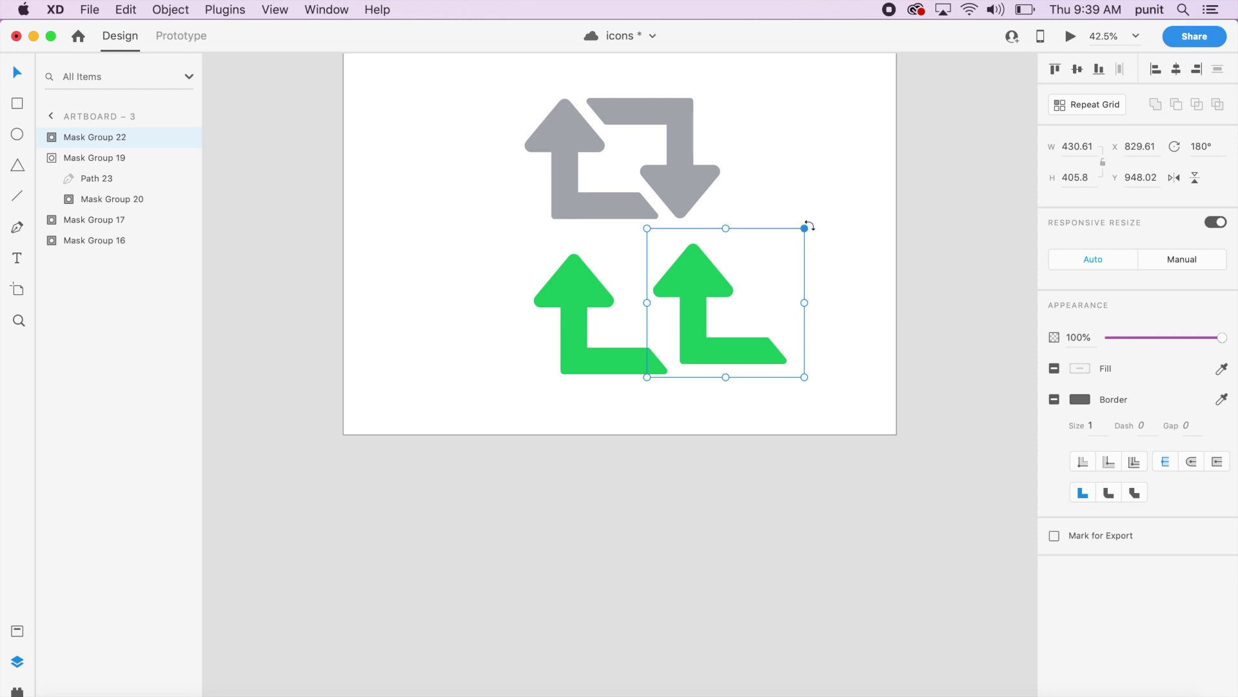
left_click_drag(807, 228, 619, 381)
left_click_drag(736, 331, 664, 336)
key("Right")
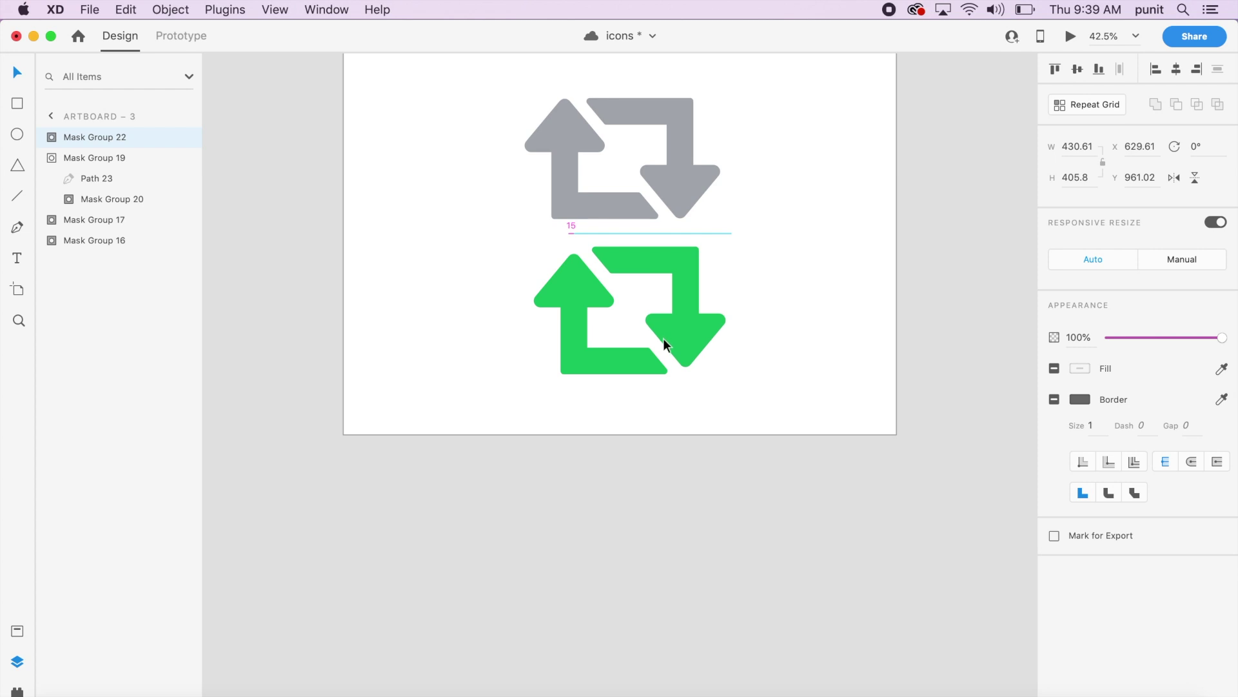
left_click(818, 296)
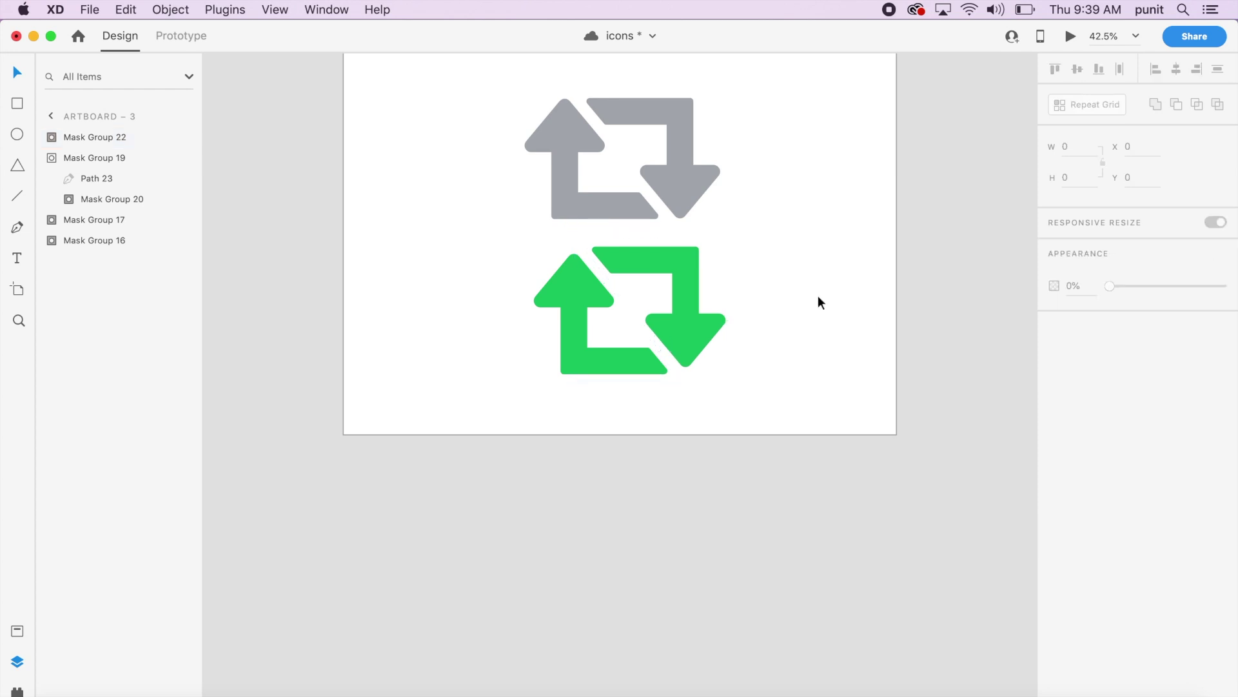
Step: Delete the upper grey icon and replace it with a duplicate of both green masked arrows
left_click(597, 219)
left_click(690, 169, "shift")
scroll(613, 168, "up", 2)
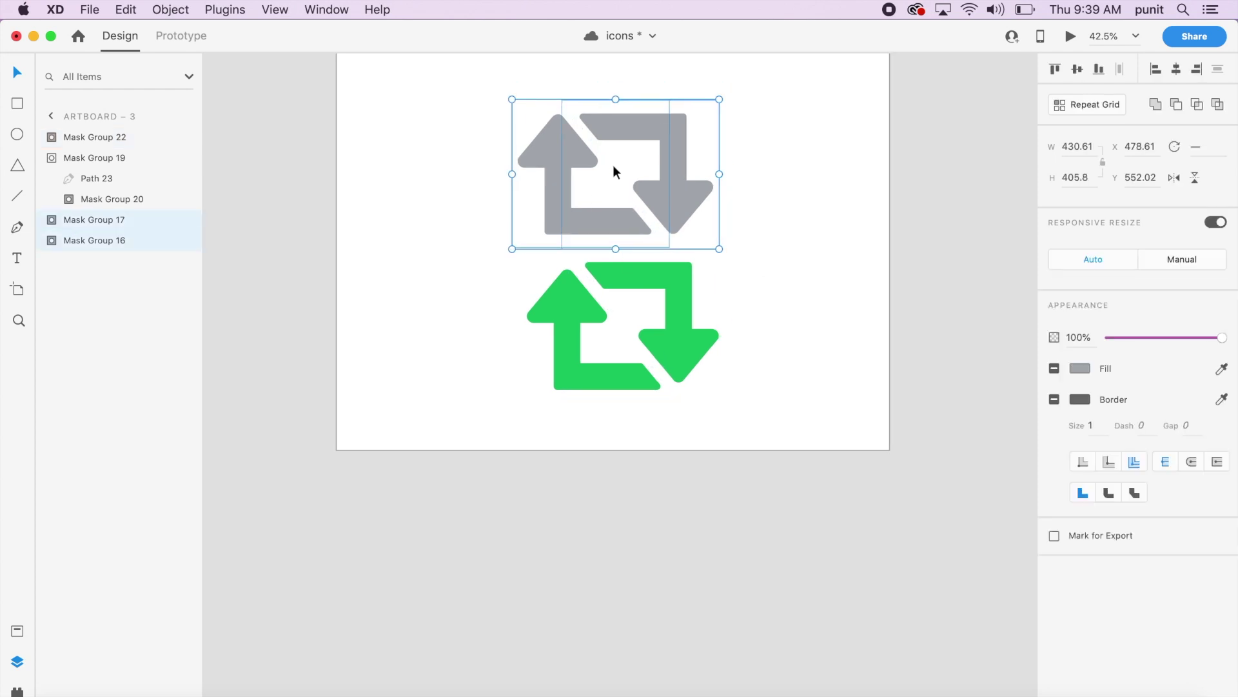
scroll(613, 171, "up", 2)
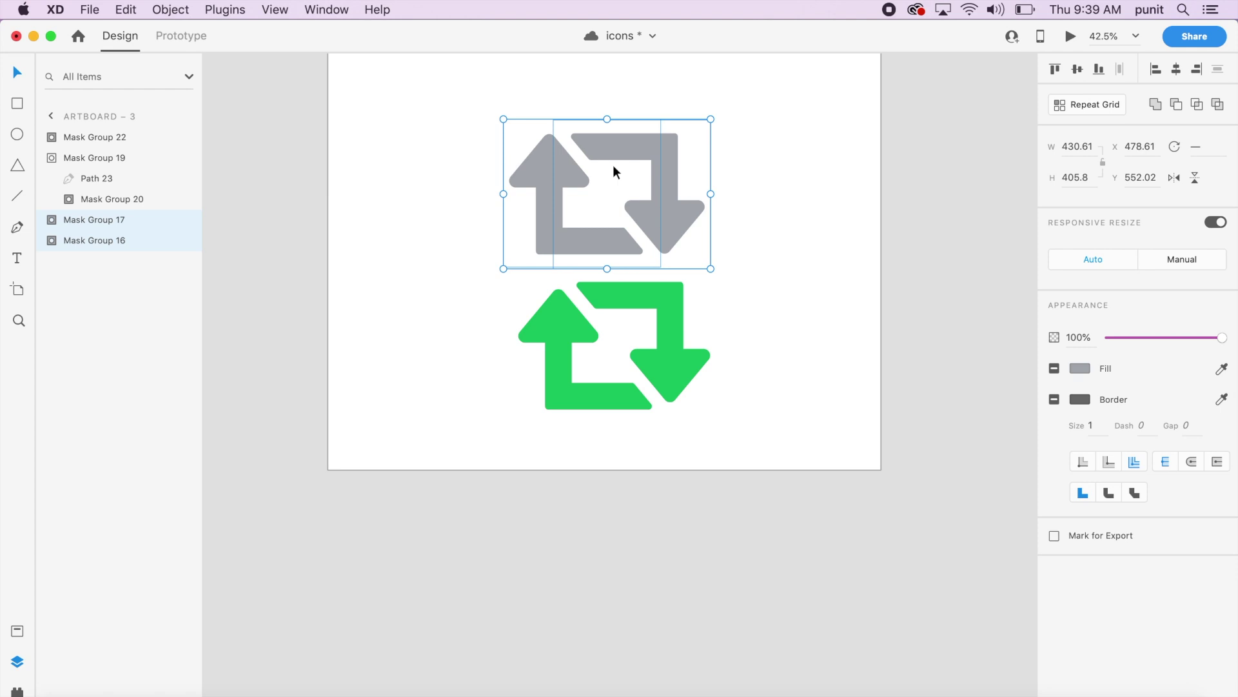
key("Delete")
left_click(558, 369)
left_click_drag(664, 333, 665, 164)
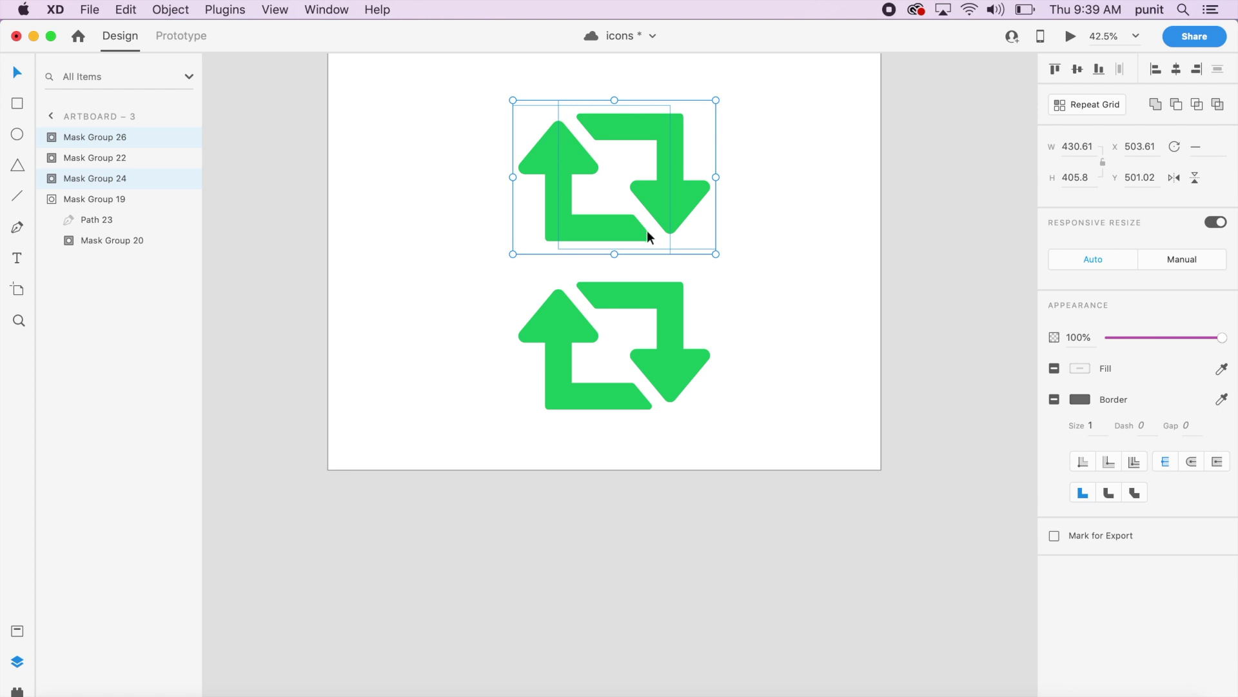
Step: Fill the upper icon's down-pointing arrow with the grey sampled from the heart outline on Artboard – 1
scroll(647, 230, "down", 5)
scroll(644, 253, "up", 3)
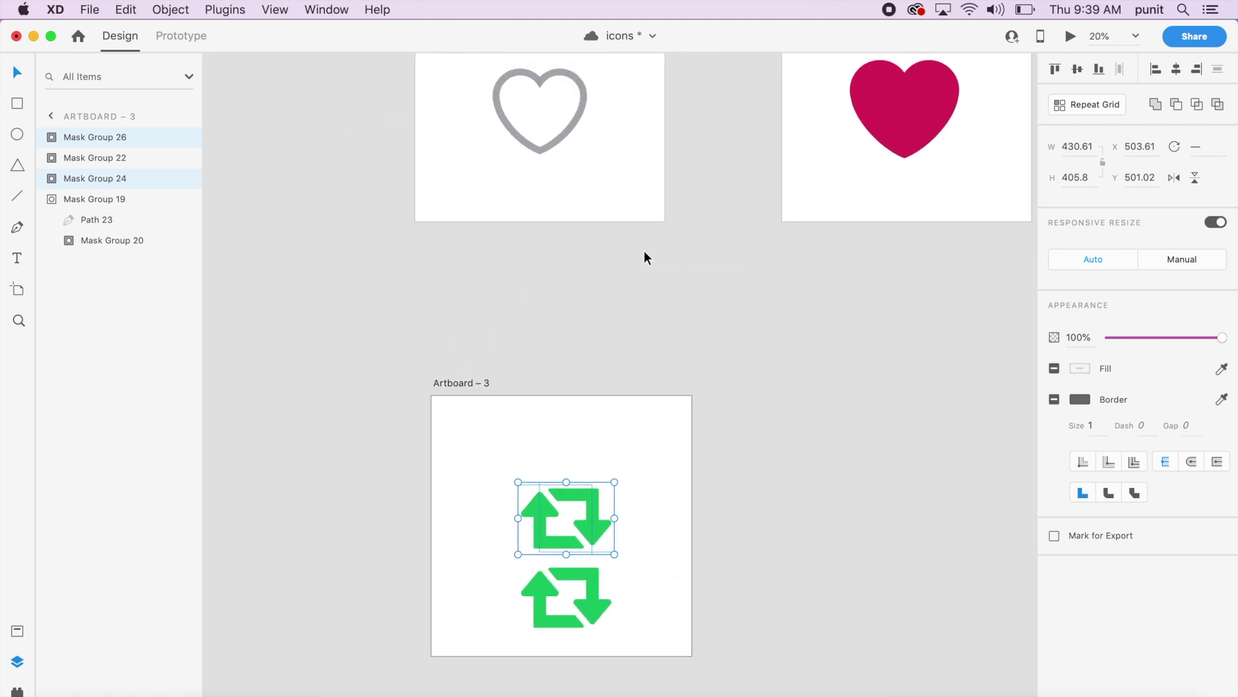
left_click(644, 468)
double_click(587, 533)
left_click(585, 529)
double_click(585, 529)
left_click(1223, 369)
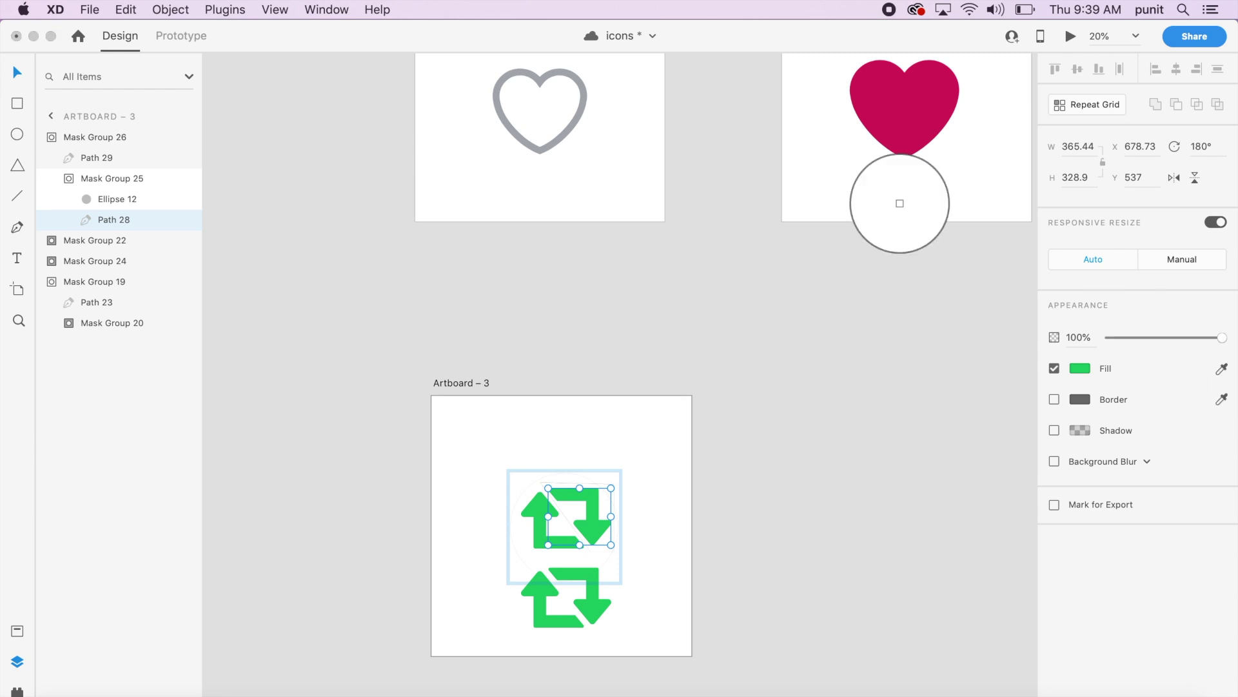
left_click(536, 153)
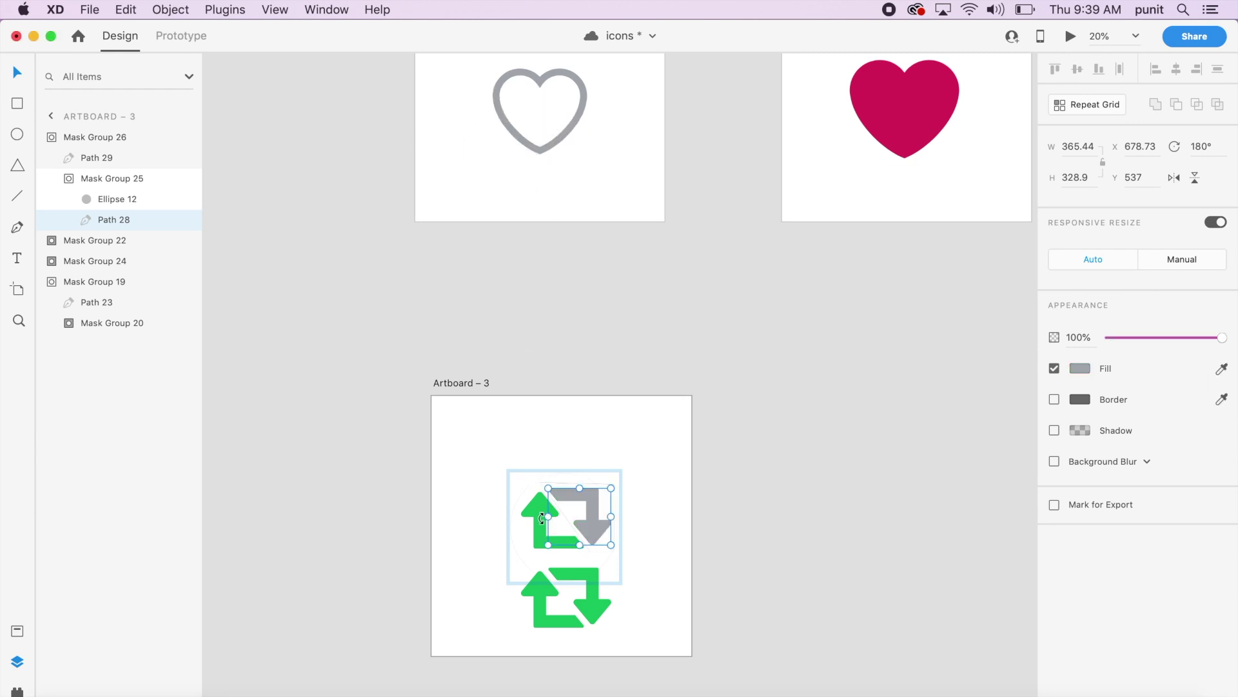
Step: Fill the upper icon's up-pointing green arrow with the grey sampled from the heart outline on Artboard – 1
double_click(539, 515)
double_click(539, 516)
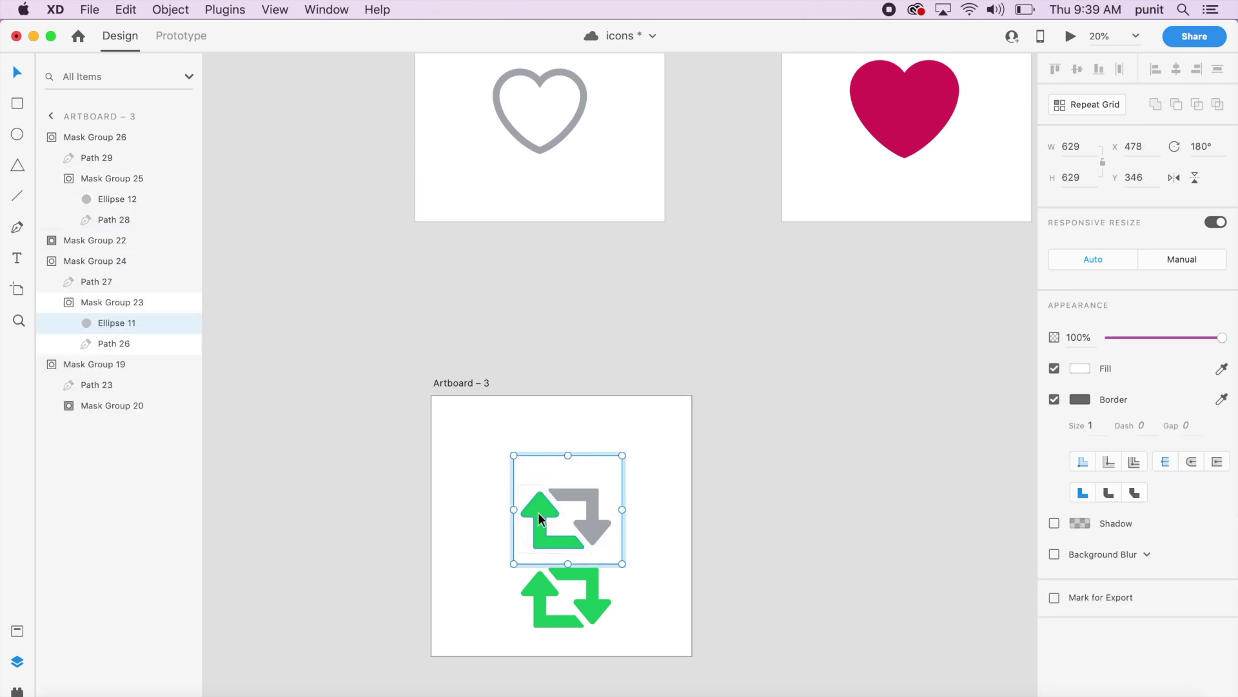
double_click(539, 516)
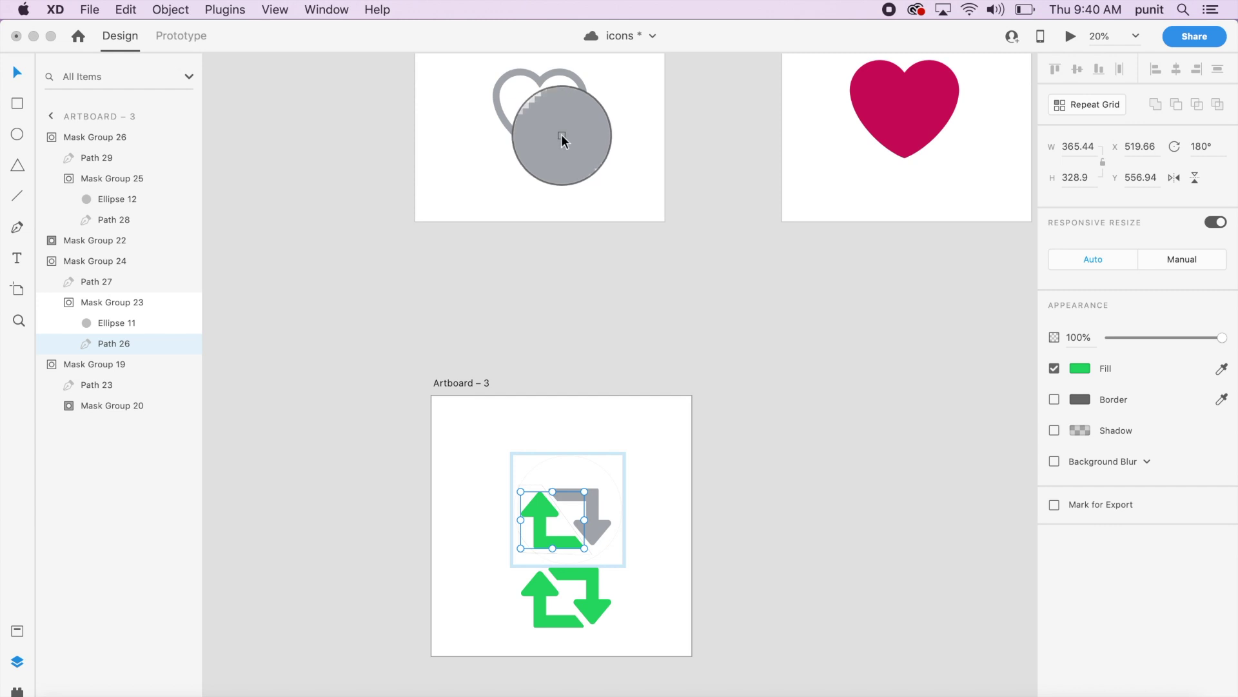
left_click(560, 138)
left_click(597, 305)
Step: Rotate the lower icon's down-pointing green arrow group (Mask Group 21) to 180° at about X 482, Y 840, outside its mask
scroll(598, 296, "down", 3)
scroll(598, 297, "up", 5)
scroll(597, 297, "down", 5)
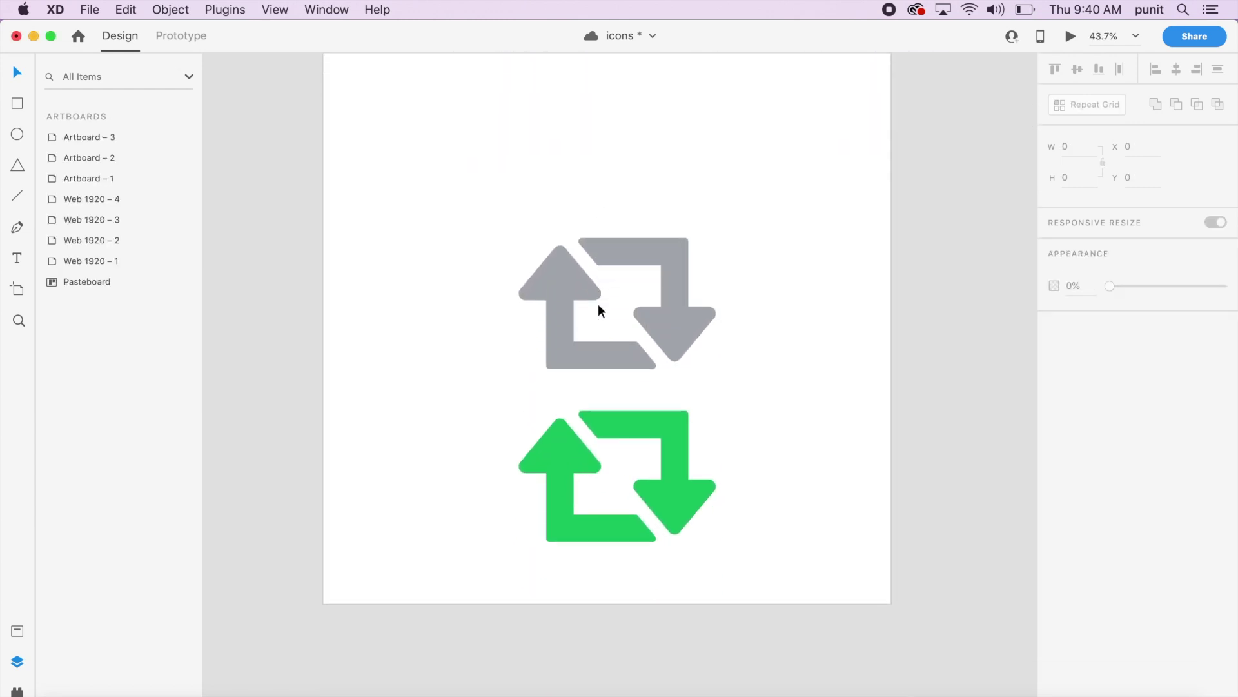
left_click(552, 506)
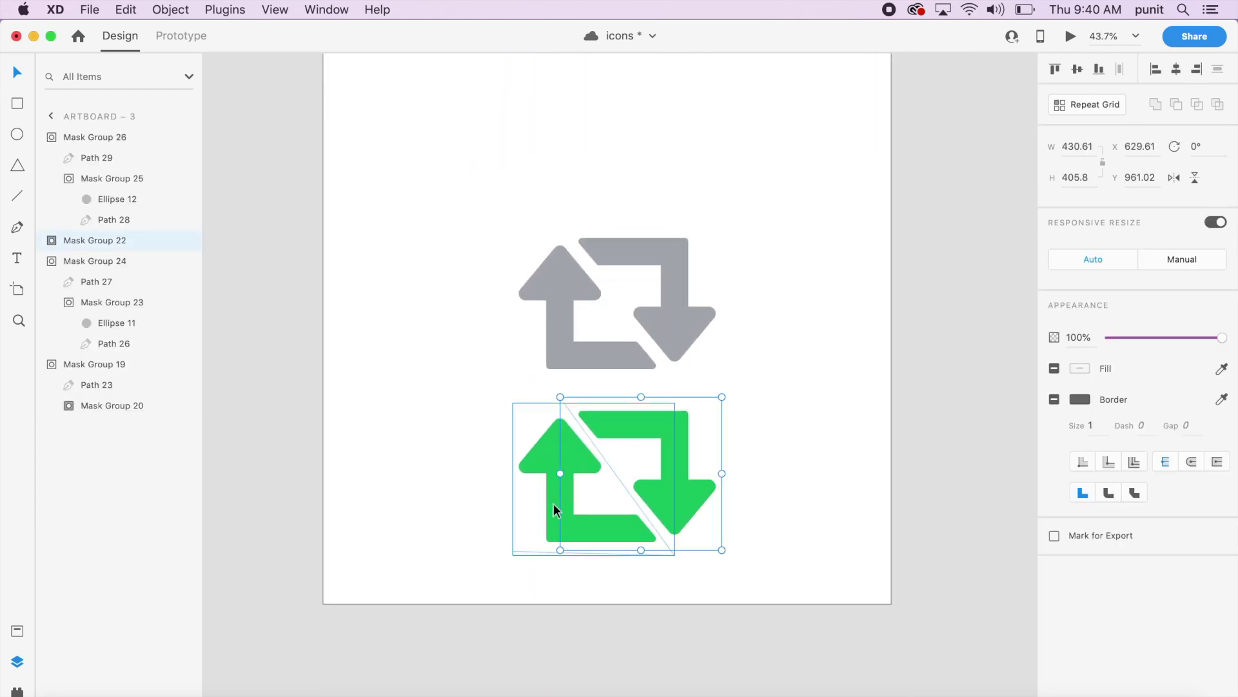
left_click(808, 552)
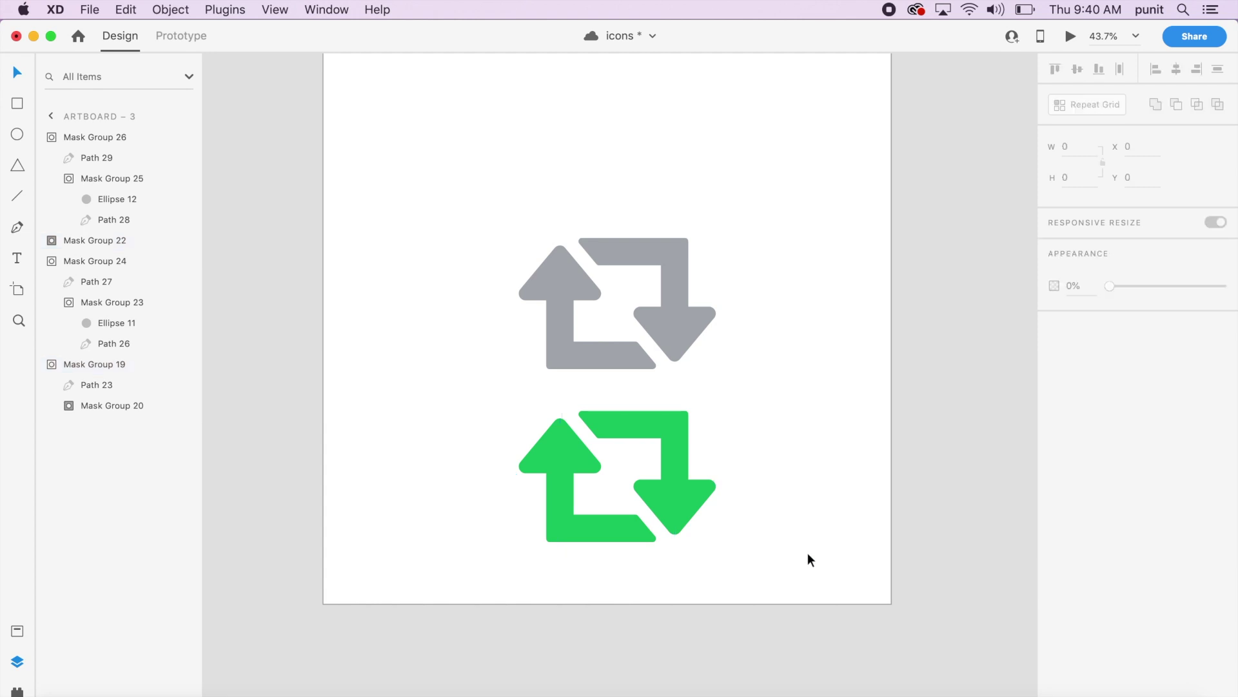
double_click(685, 503)
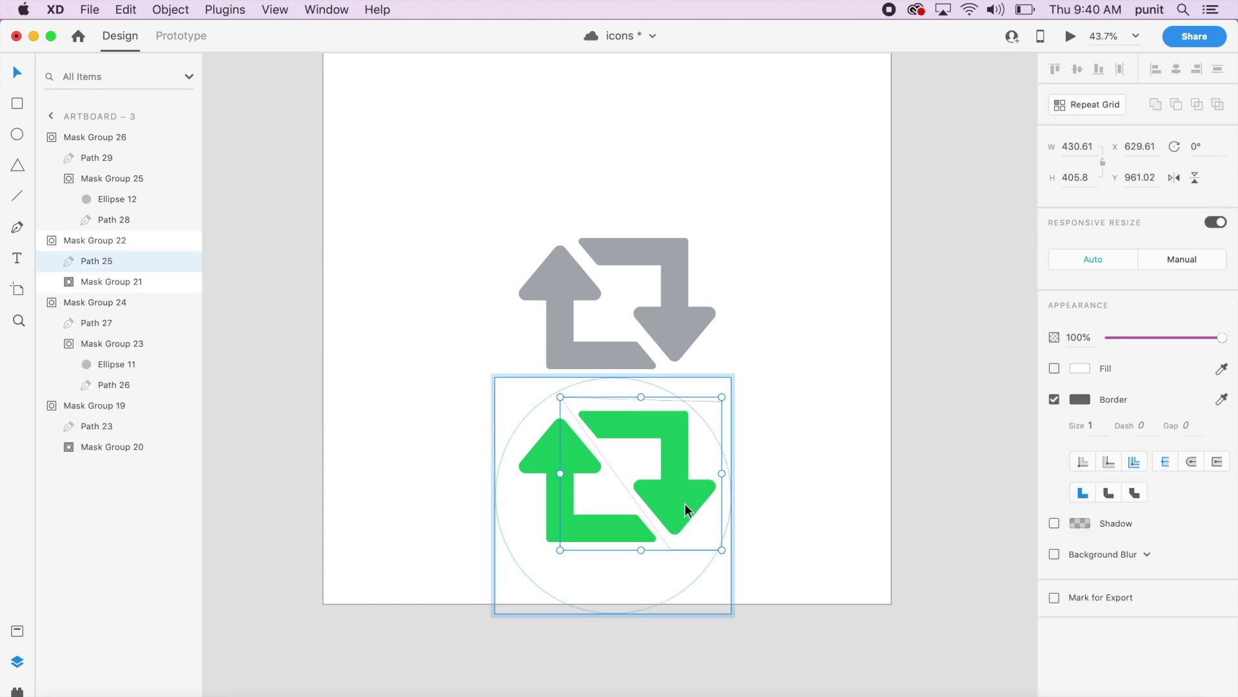
left_click(679, 474)
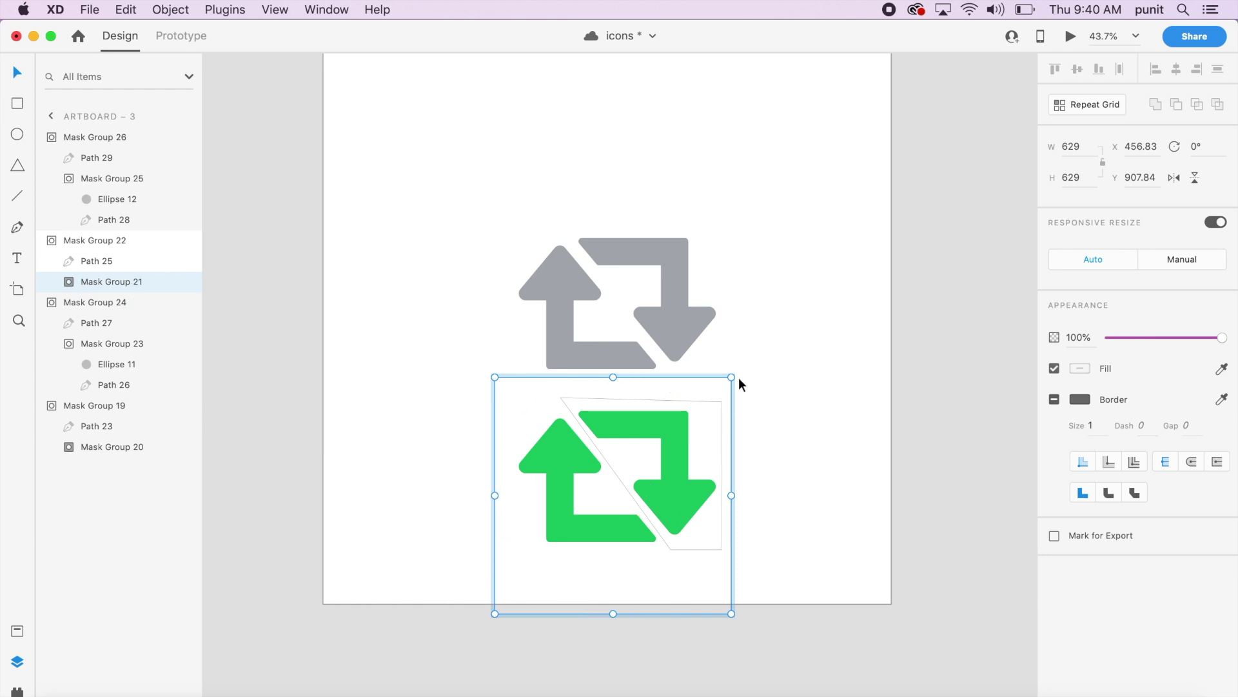
left_click_drag(732, 374, 613, 547)
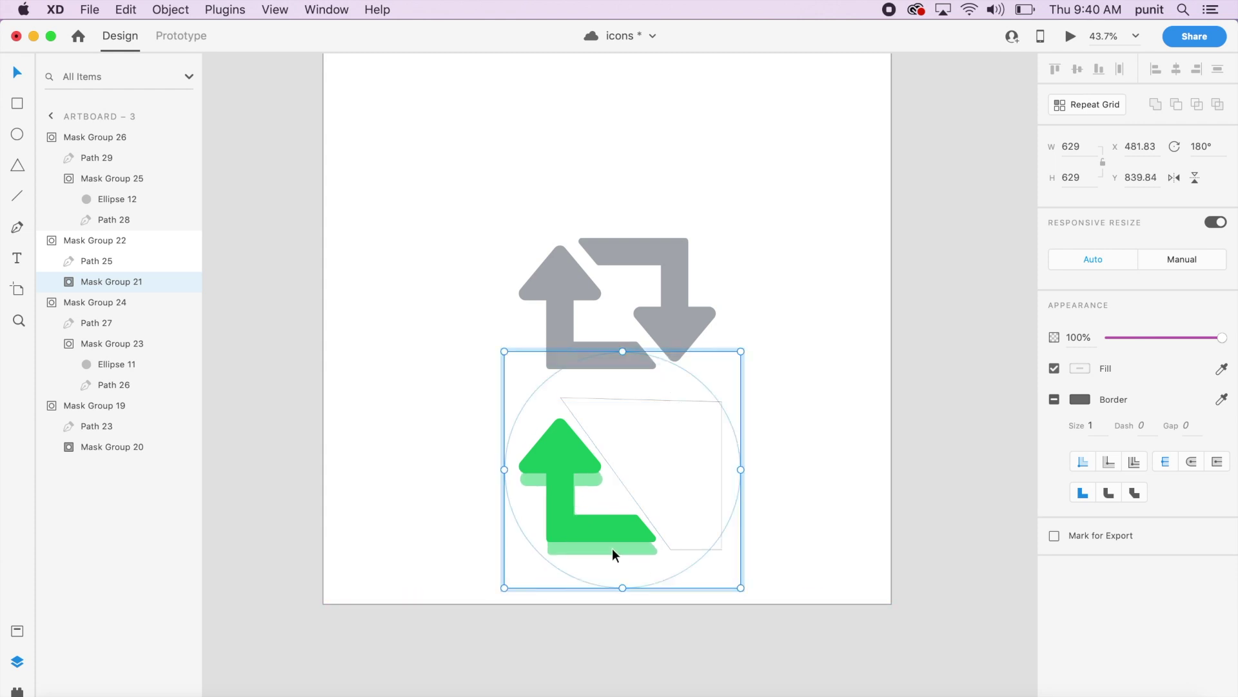
Step: Rotate the lower icon's up-pointing green arrow group (Mask Group 20) to 180° and shift it outside its triangular mask
double_click(565, 520)
left_click(509, 520)
double_click(558, 502)
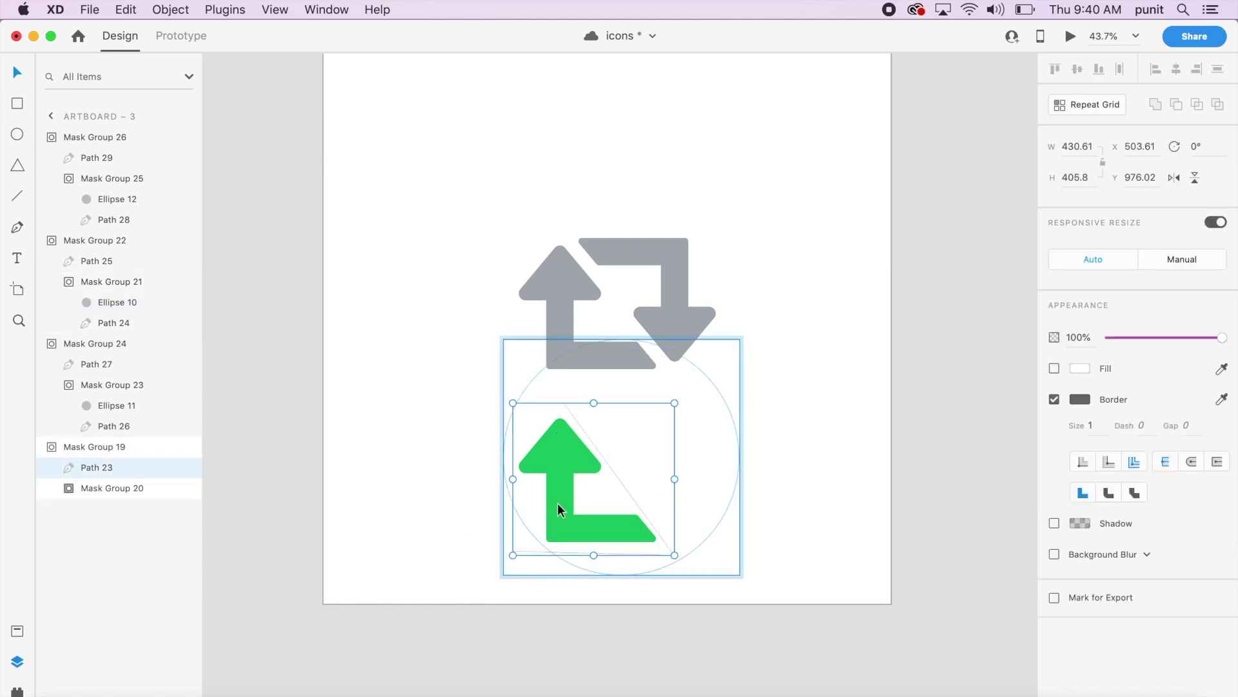
left_click(557, 502)
left_click_drag(755, 343, 551, 517)
left_click_drag(694, 458, 685, 489)
left_click(854, 438)
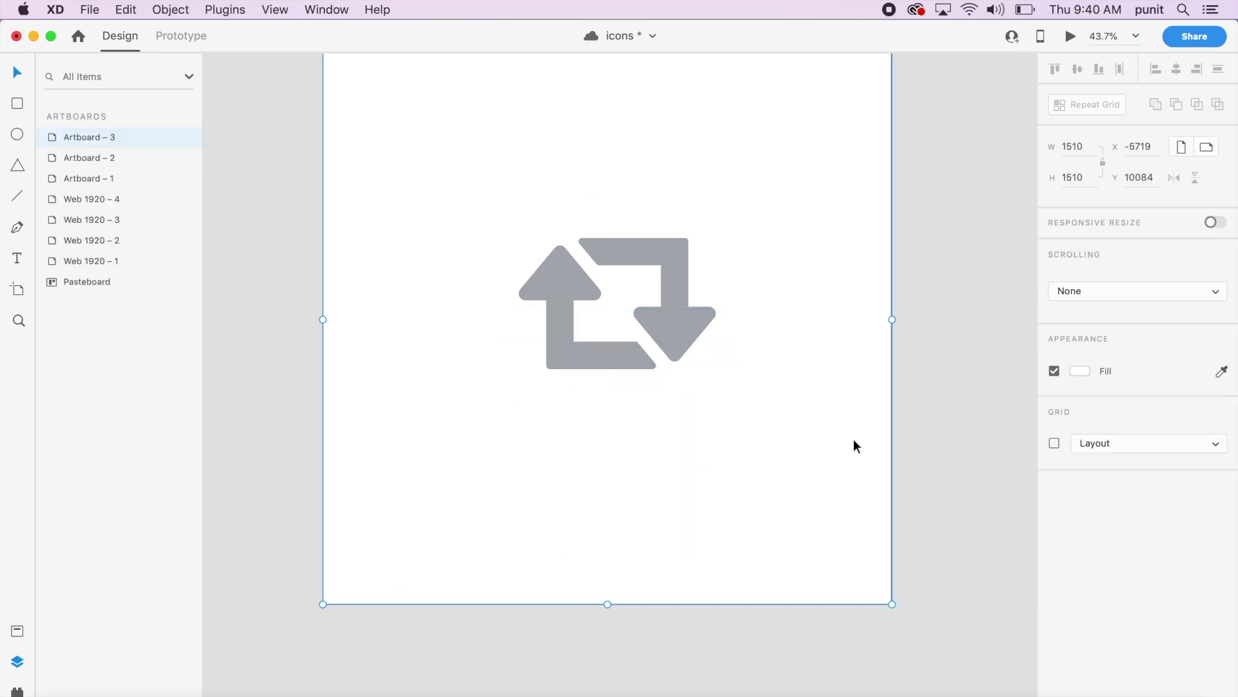
Step: Select both hidden green mask groups below the grey icon and move them straight up onto it, to about Y 501
left_click_drag(491, 452, 749, 520)
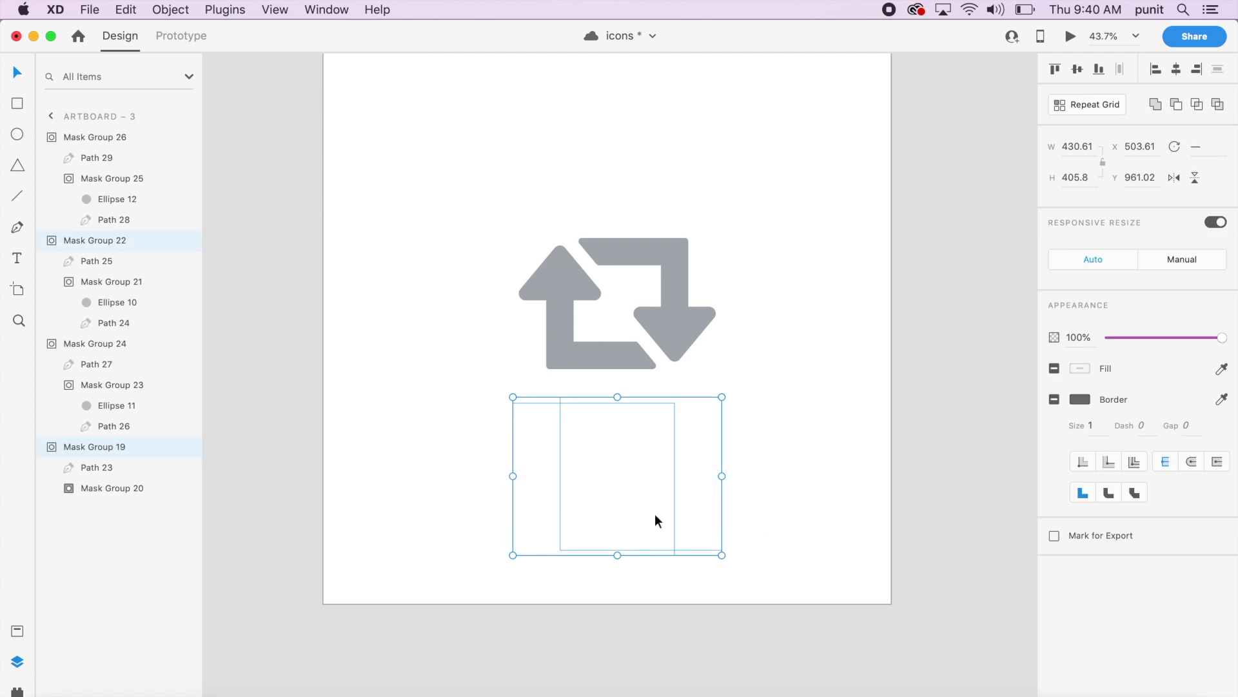
left_click(675, 514)
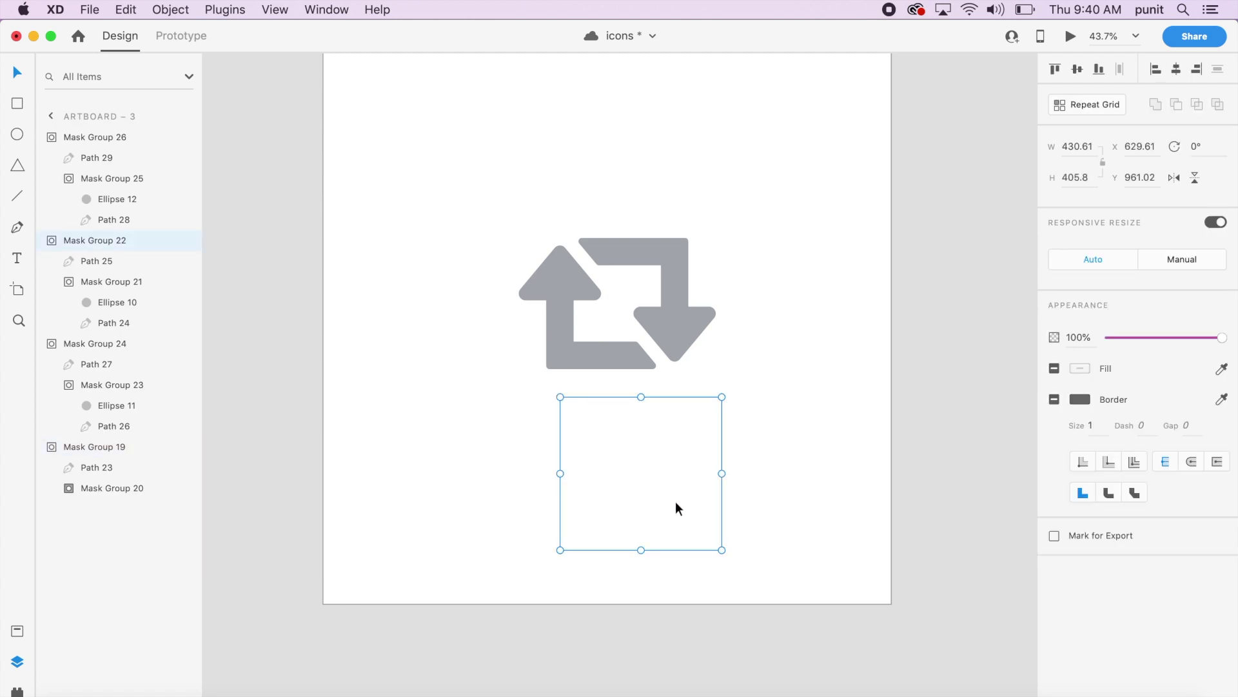
left_click_drag(416, 432, 815, 624)
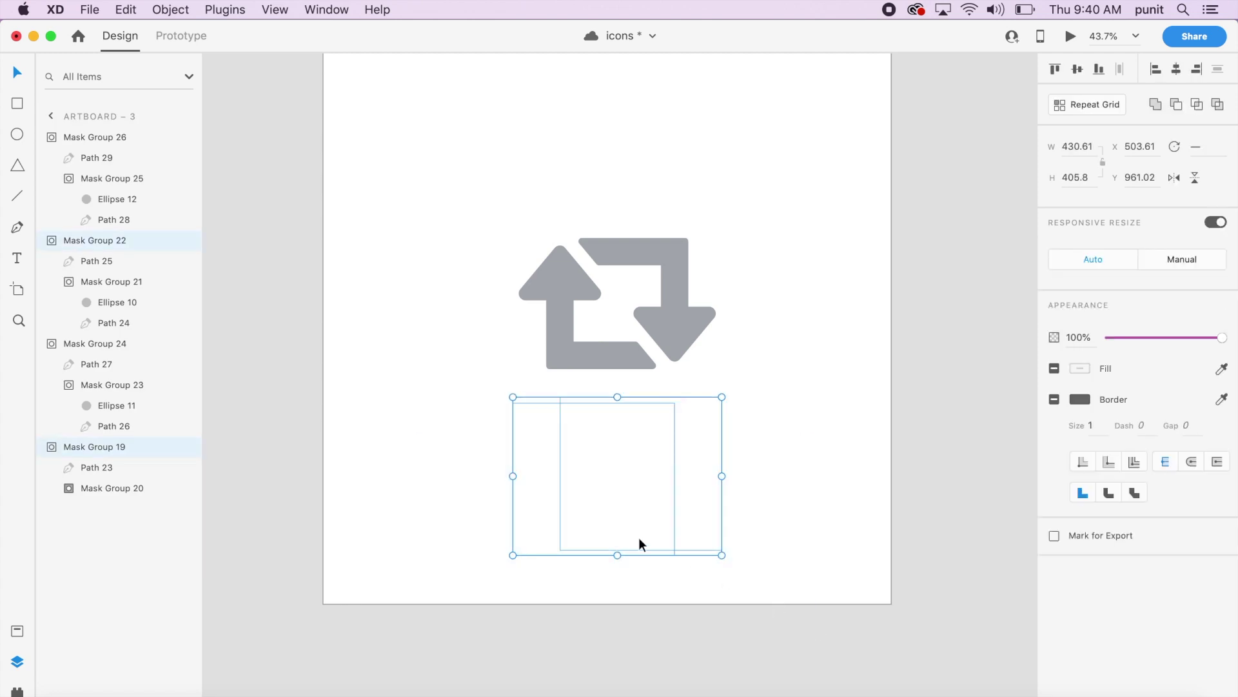
left_click(564, 507)
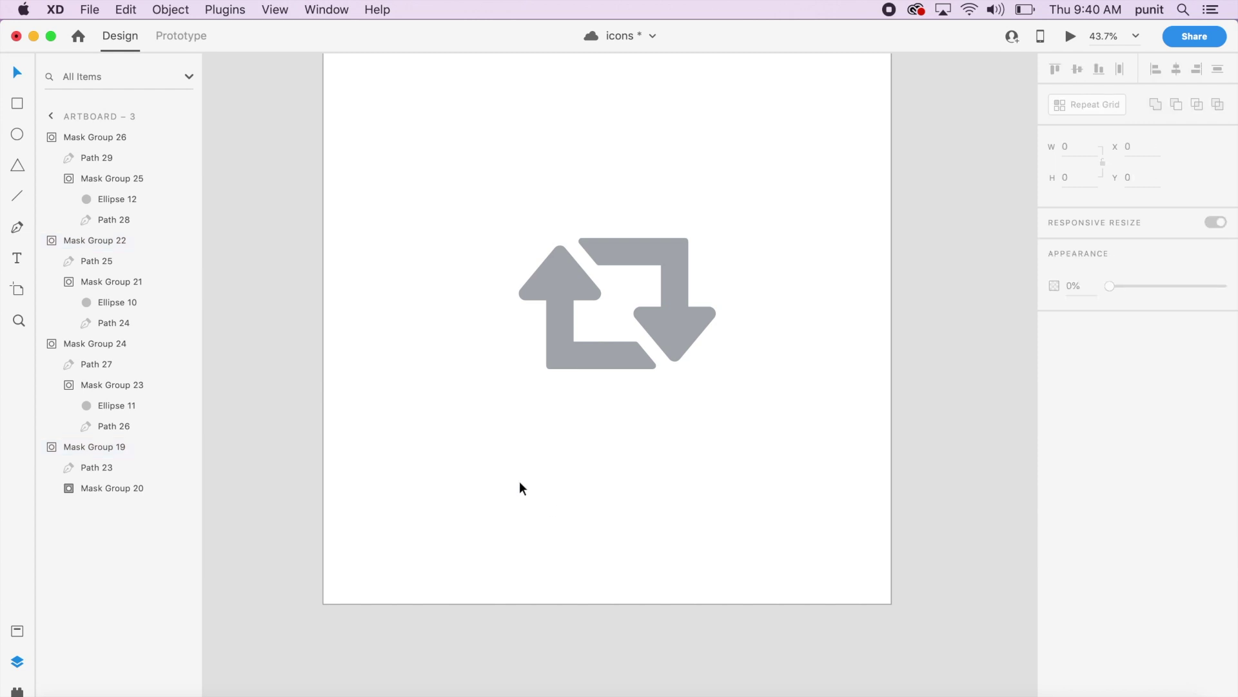
left_click_drag(520, 484, 811, 560)
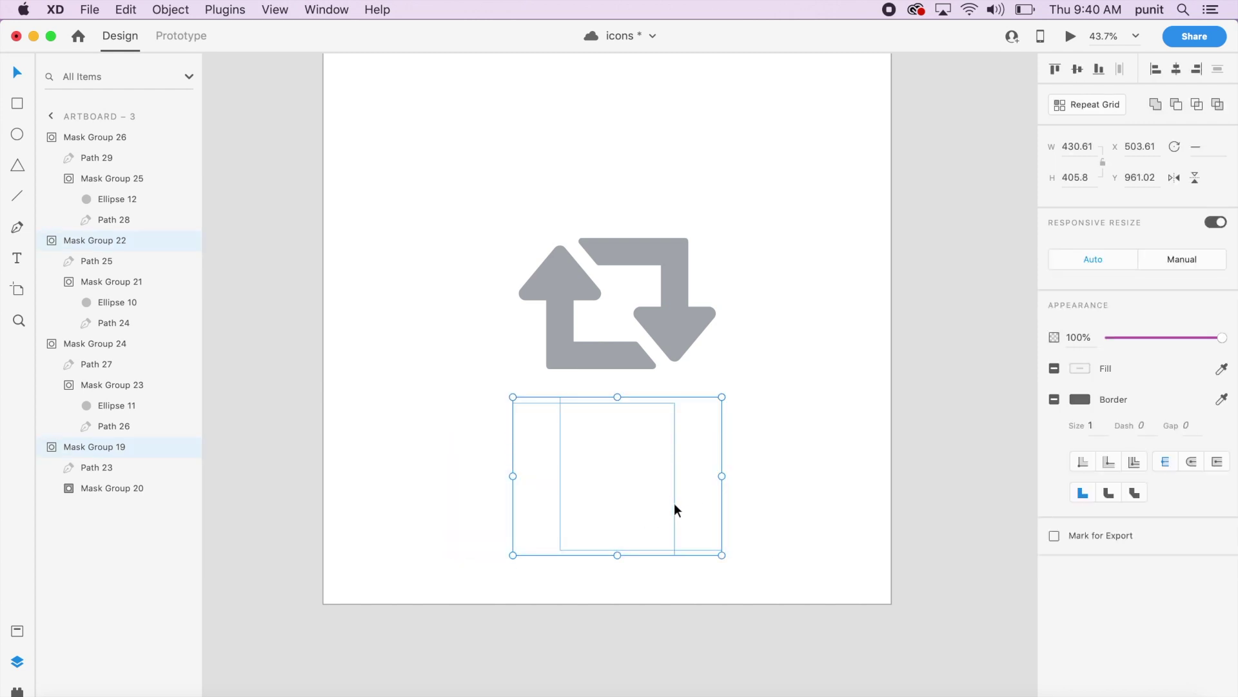
left_click_drag(675, 503, 680, 438)
left_click_drag(766, 503, 322, 309)
left_click(388, 573)
left_click_drag(419, 466, 828, 559)
key("shift+Up")
key("shift+Up")
key("shift+Up")
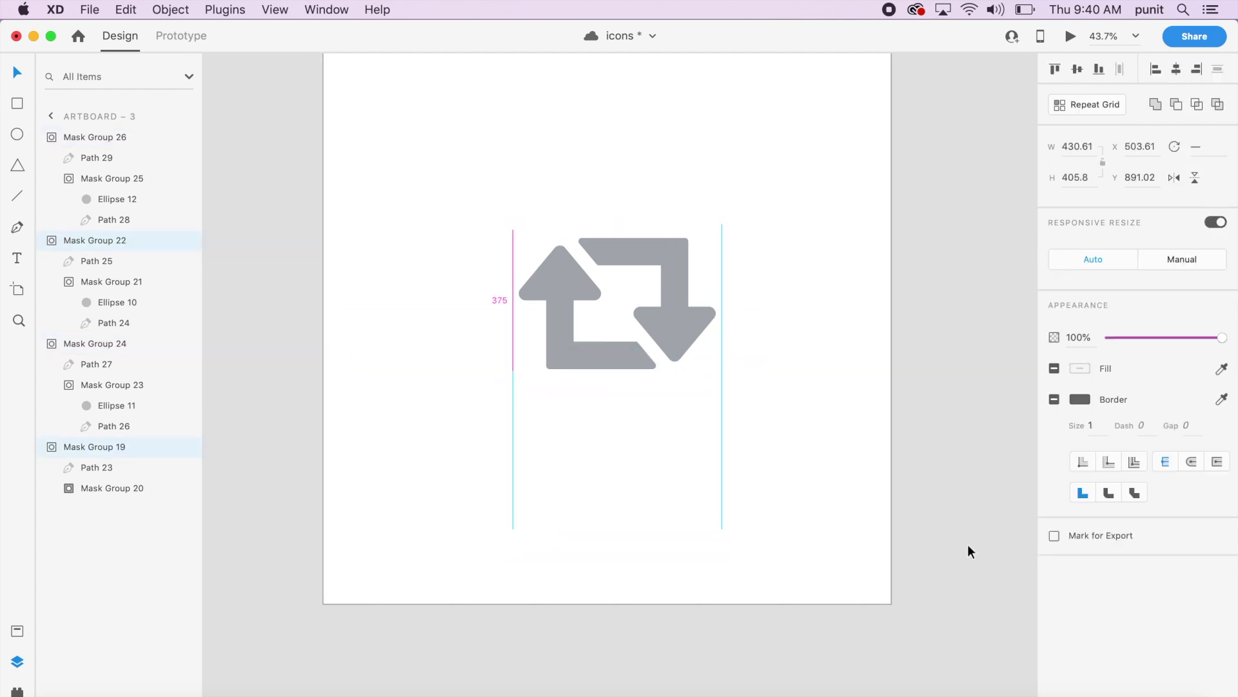
key("shift+Up")
key("shift+Up")
key("shift+Up")
key("shift+Up")
key("shift+Up")
key("shift+Up")
key("shift+Up")
key("shift+Up")
key("shift+Up")
key("shift+Up")
key("shift+Up")
key("shift+Up")
key("shift+Up")
key("shift+Up")
key("shift+Up")
key("shift+Up")
key("shift+Up")
key("shift+Up")
key("shift+Up")
key("shift+Up")
key("shift+Up")
key("shift+Up")
key("shift+Up")
key("shift+Up")
key("shift+Down")
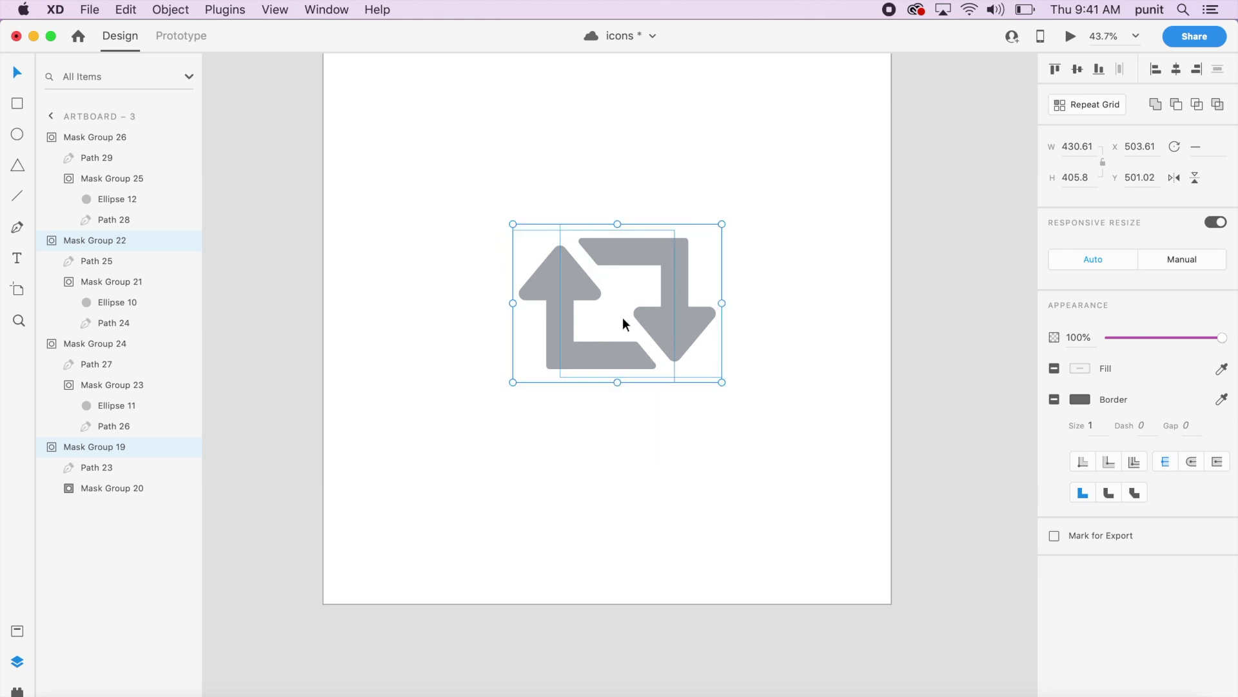
Step: Duplicate Artboard – 3 and, on the copy, rotate the grey down-pointing arrow's inner group to 180° and shift it outside its mask
left_click(778, 337)
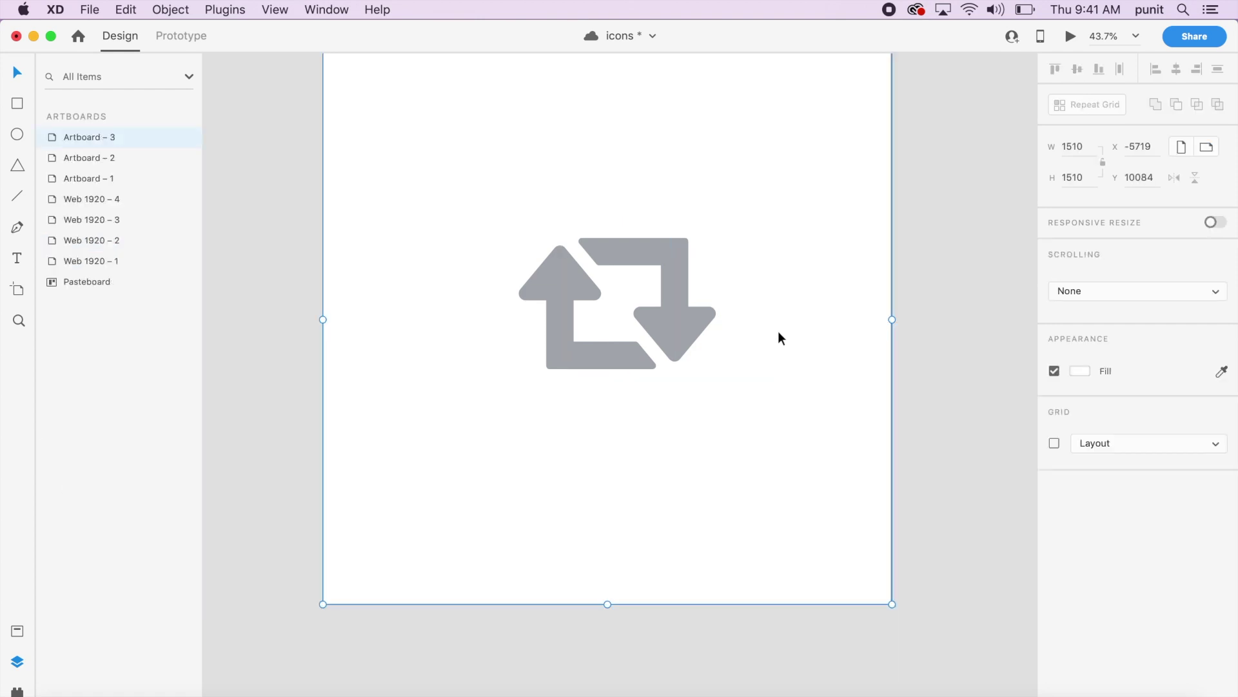
key("super+d")
double_click(690, 374)
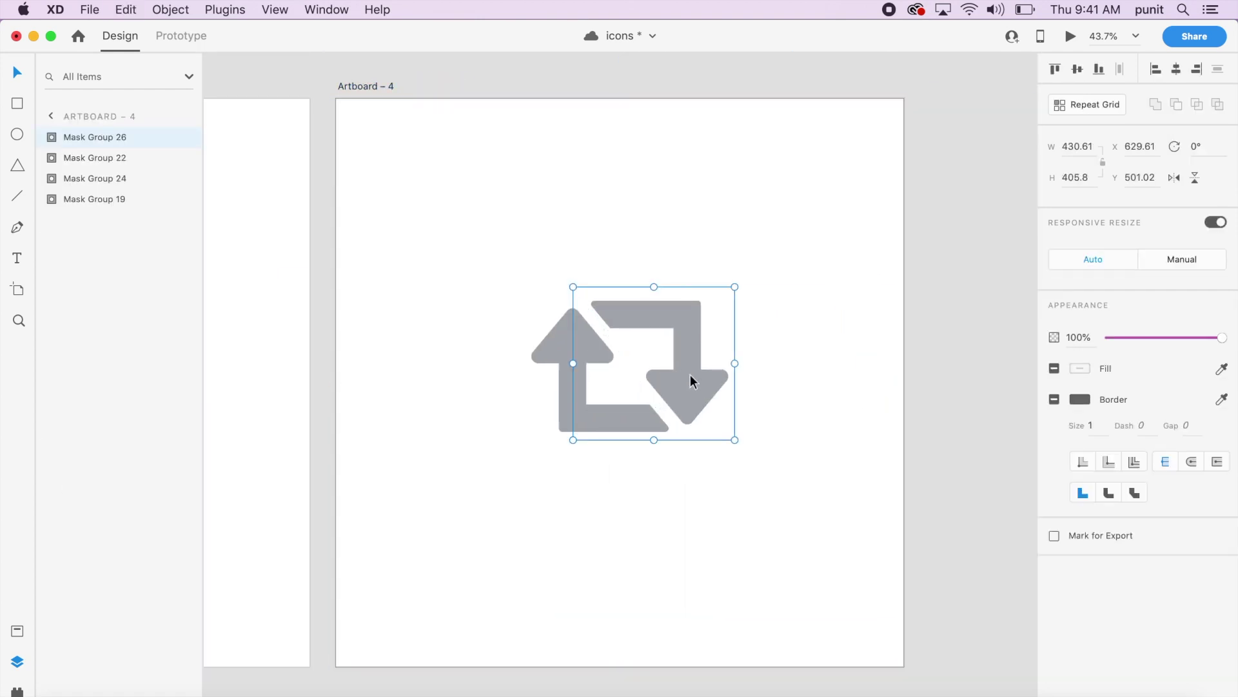
left_click(690, 380)
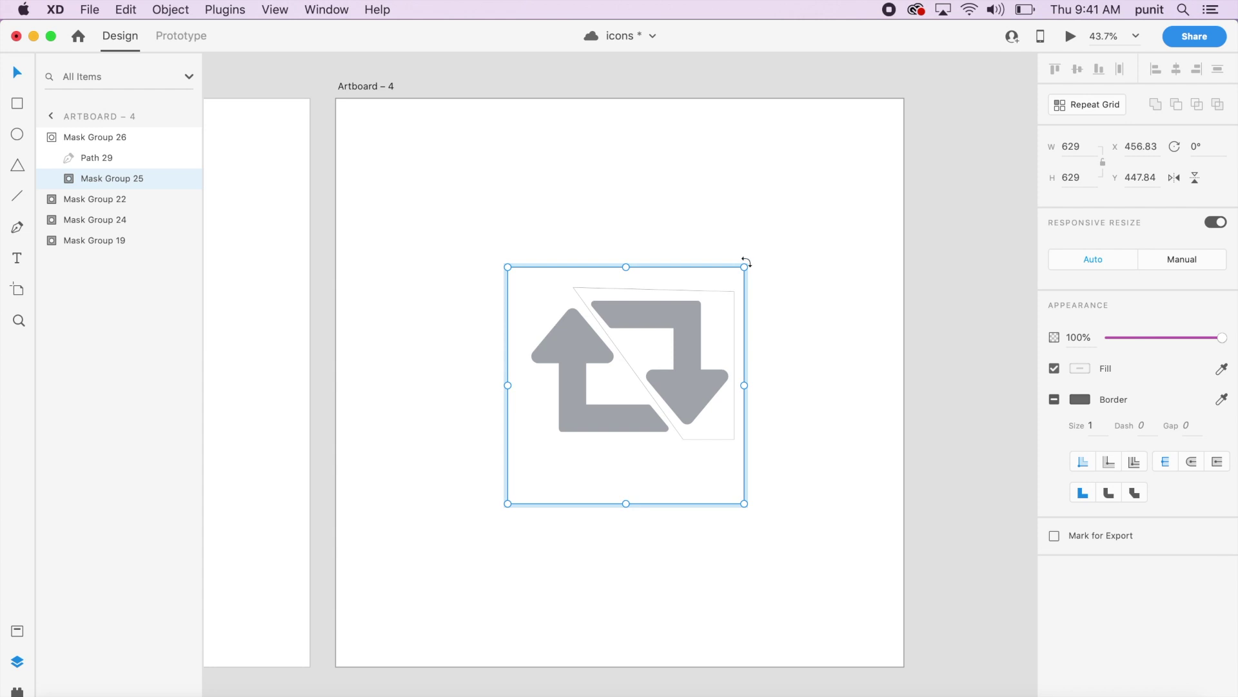
left_click_drag(746, 262, 594, 424)
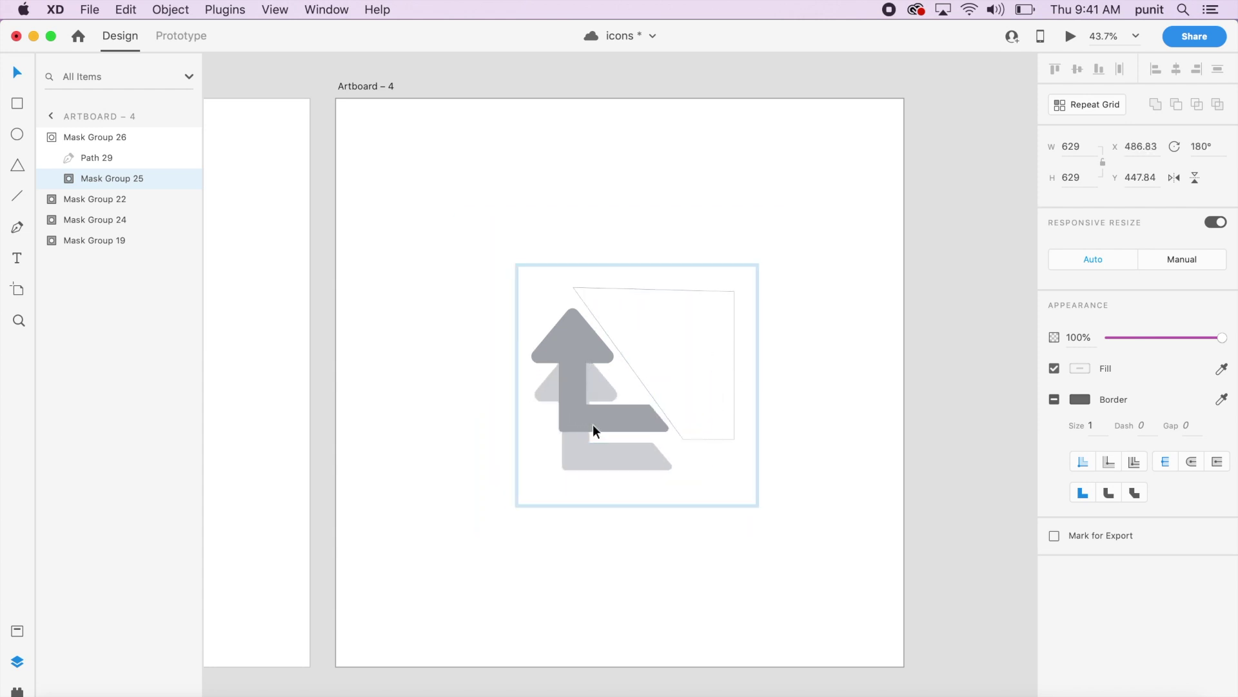
key("shift+Up")
key("shift+Up")
key("shift+Up")
key("shift+Up")
key("shift+Right")
key("shift+Up")
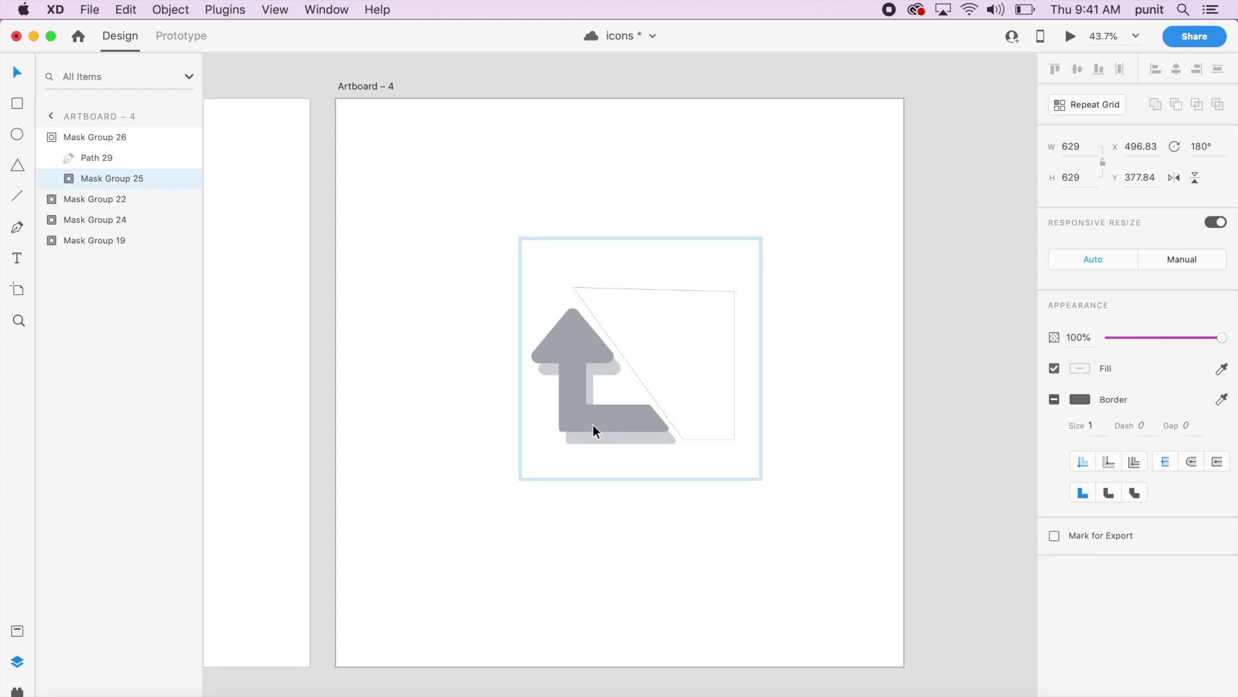
key("shift+Up")
key("shift+Up")
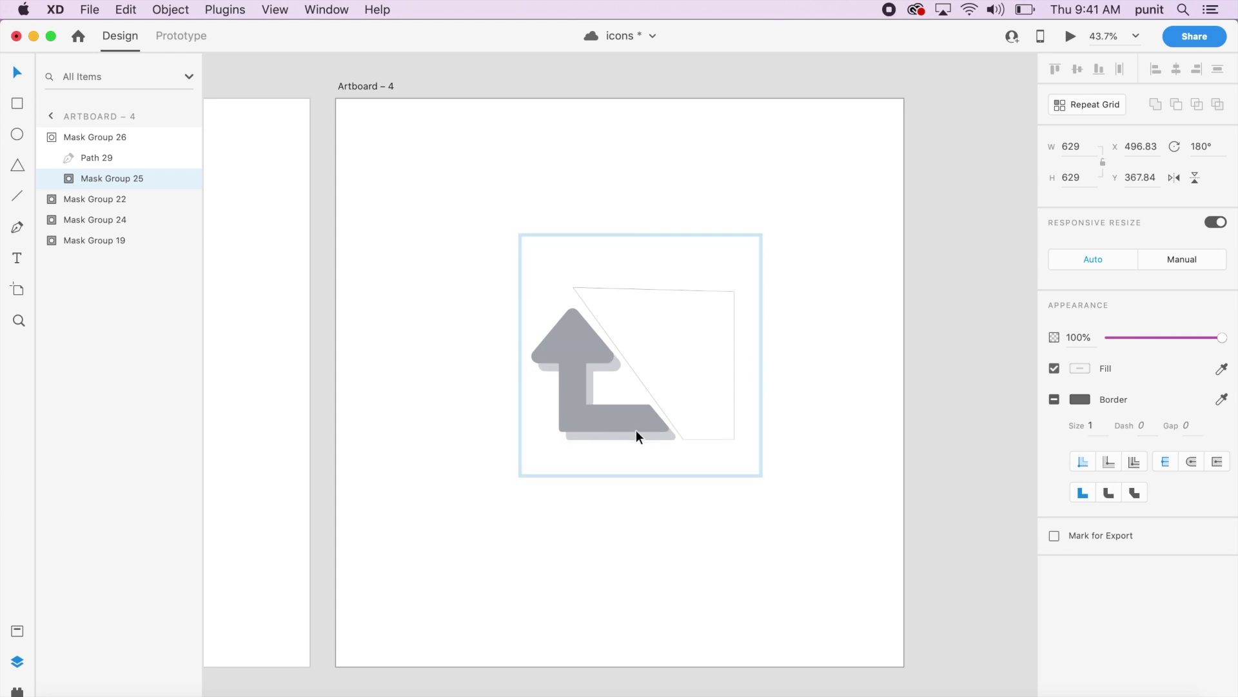
left_click(413, 401)
Step: Rotate the up-pointing grey arrow's inner group on Artboard – 4 half a turn and shift it outside its mask
left_click(564, 394)
double_click(564, 393)
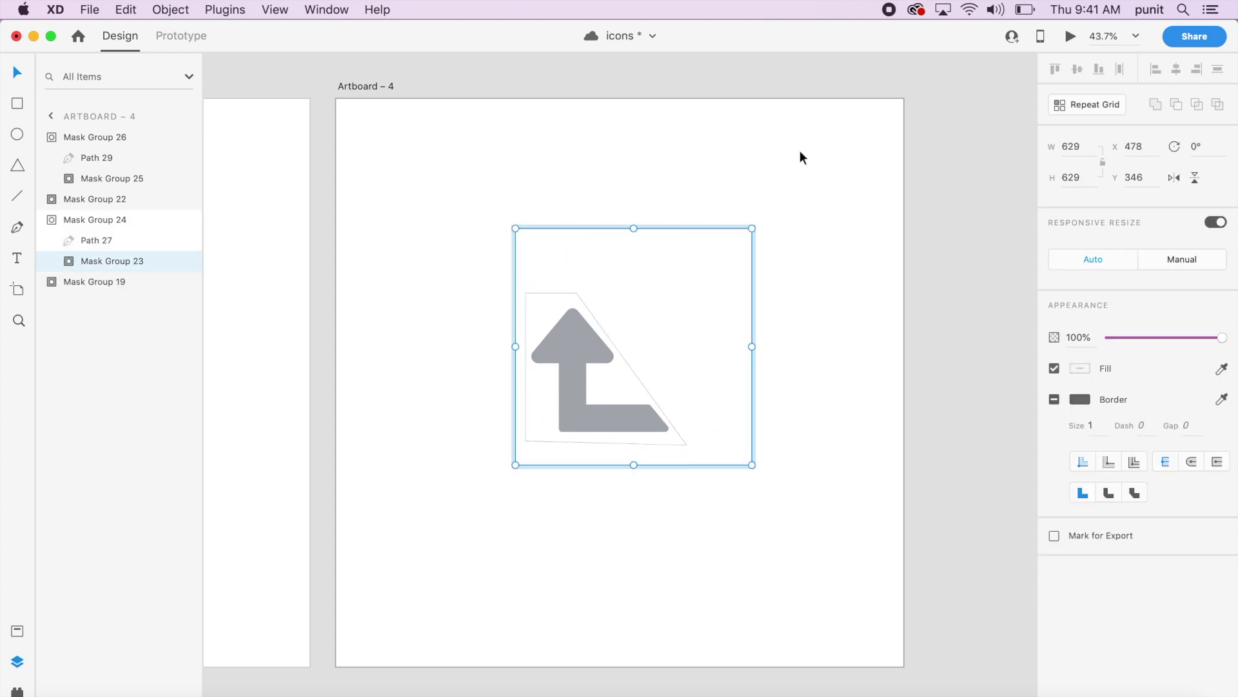
left_click_drag(756, 224, 578, 428)
left_click_drag(681, 348, 668, 382)
left_click(837, 391)
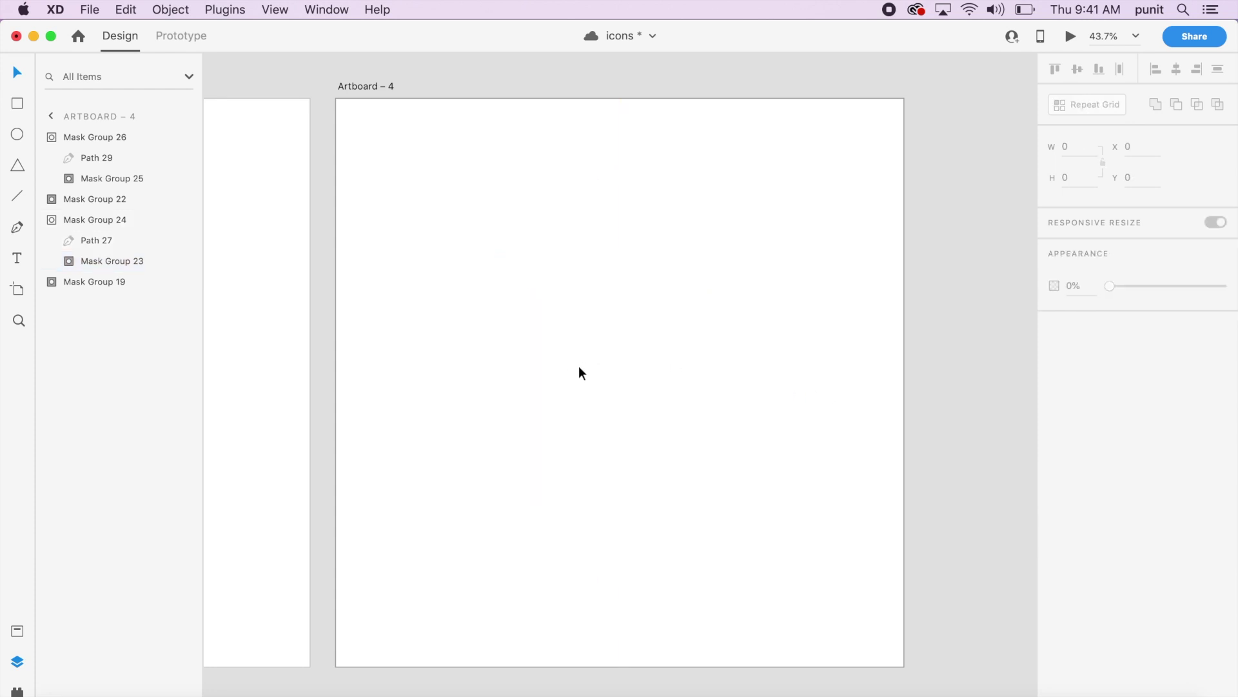
Step: Rotate the hidden green arrow group in Mask Group 19 on Artboard – 4 to 0° and place it at X 468, Y 352
left_click(65, 180)
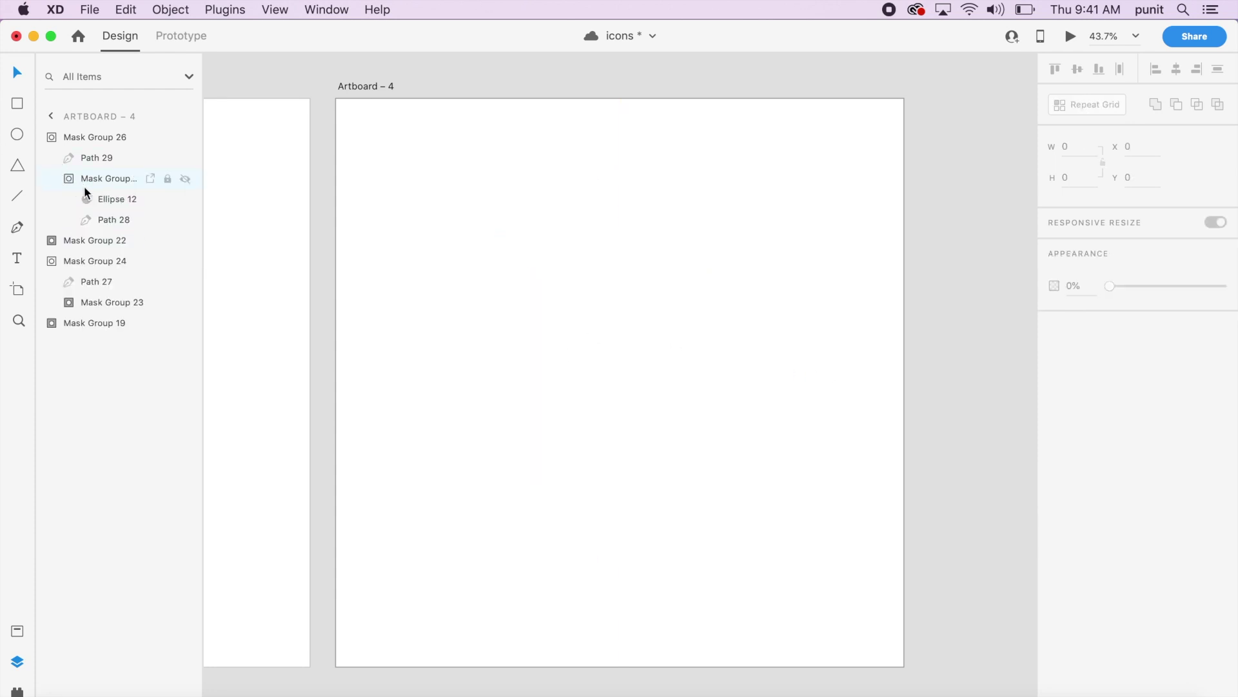
left_click(70, 220)
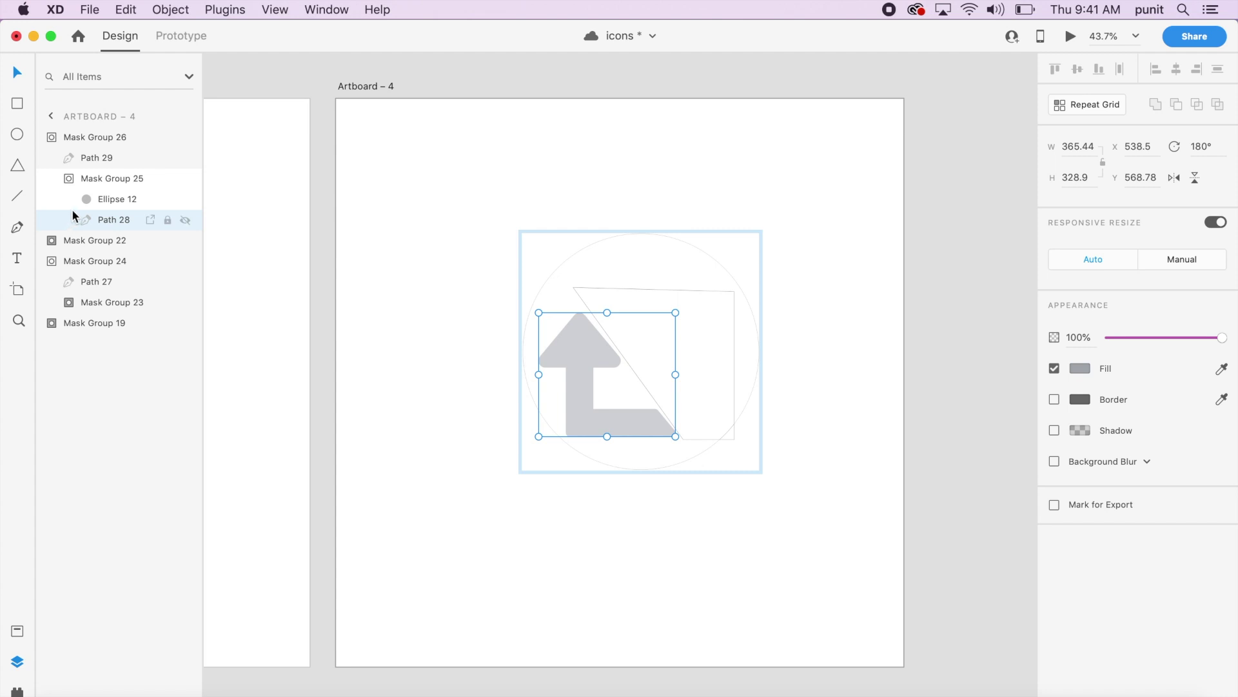
left_click(68, 302)
left_click(75, 343)
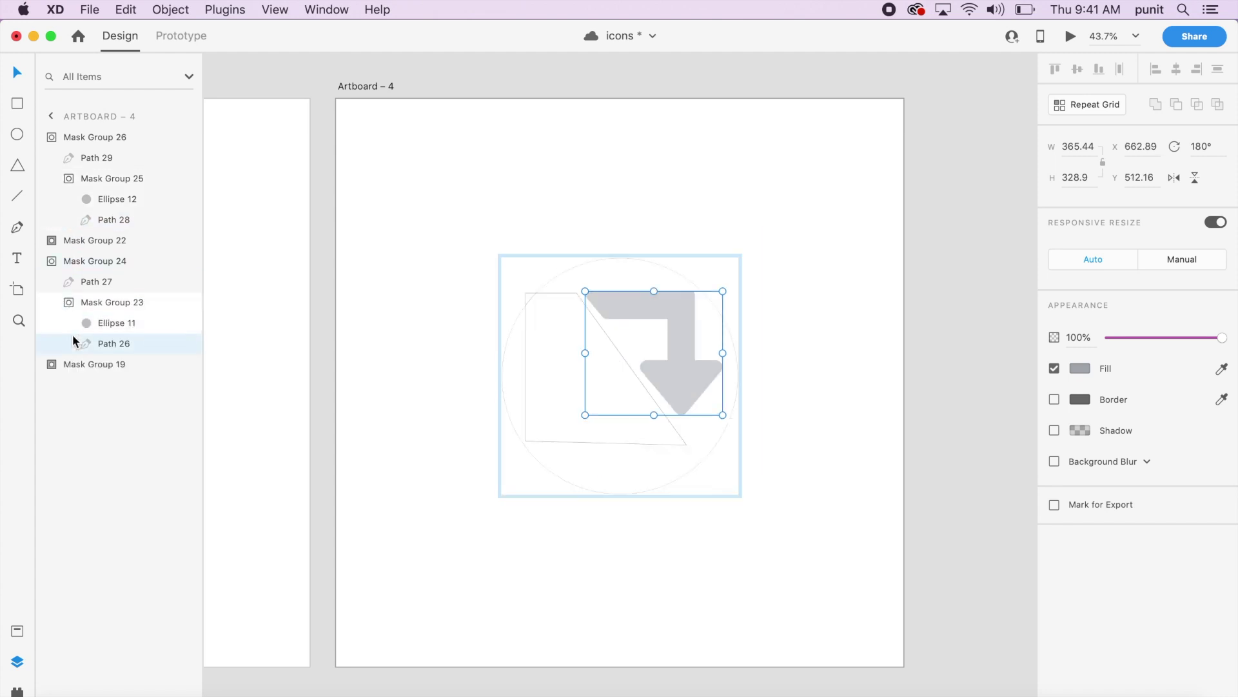
left_click(59, 366)
left_click(71, 407)
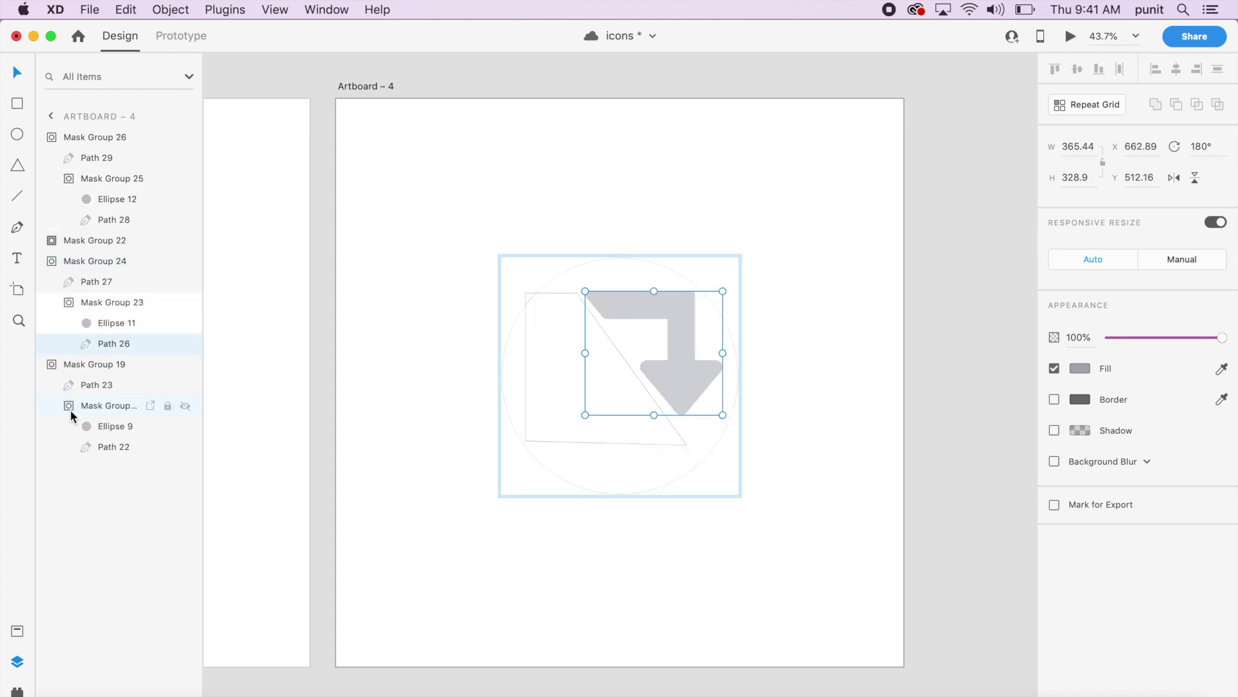
left_click(63, 447)
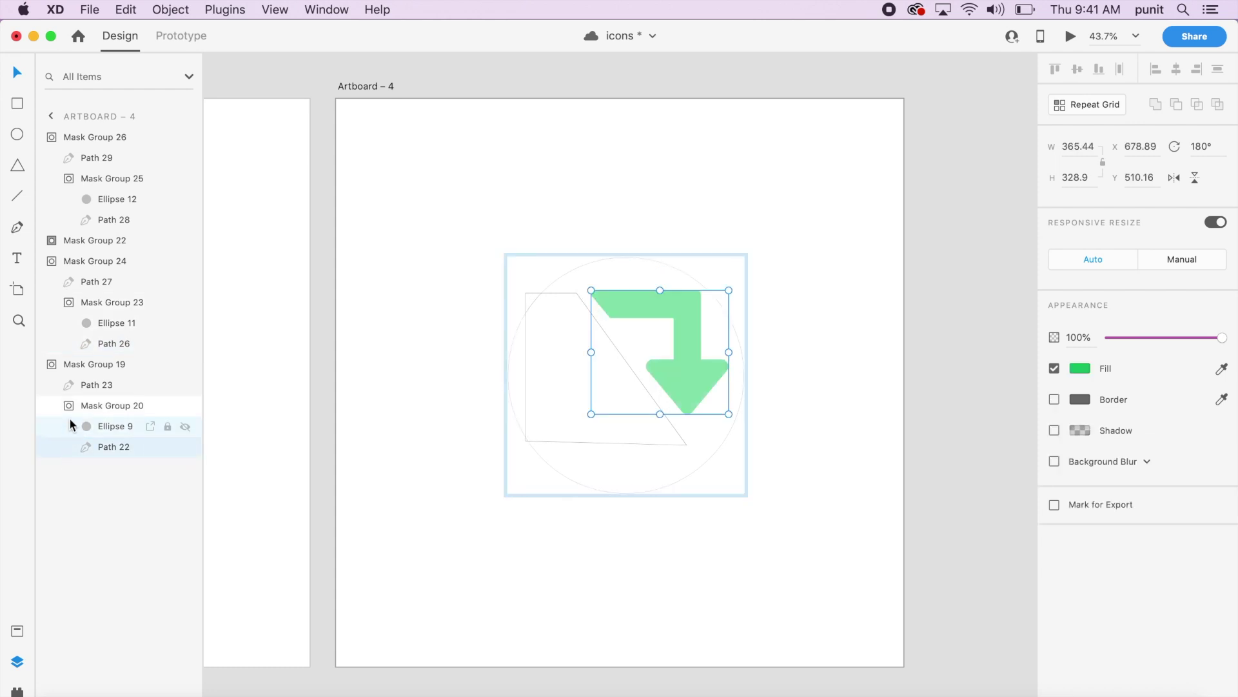
left_click(53, 410)
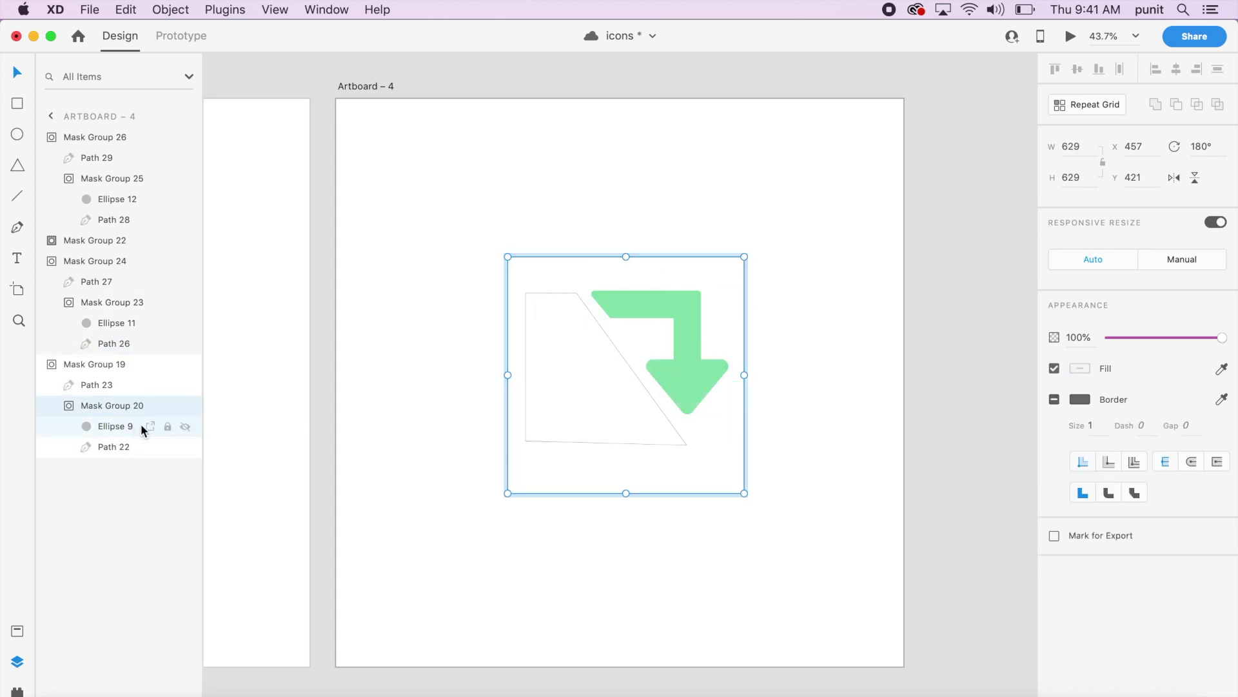
left_click_drag(748, 252, 569, 395)
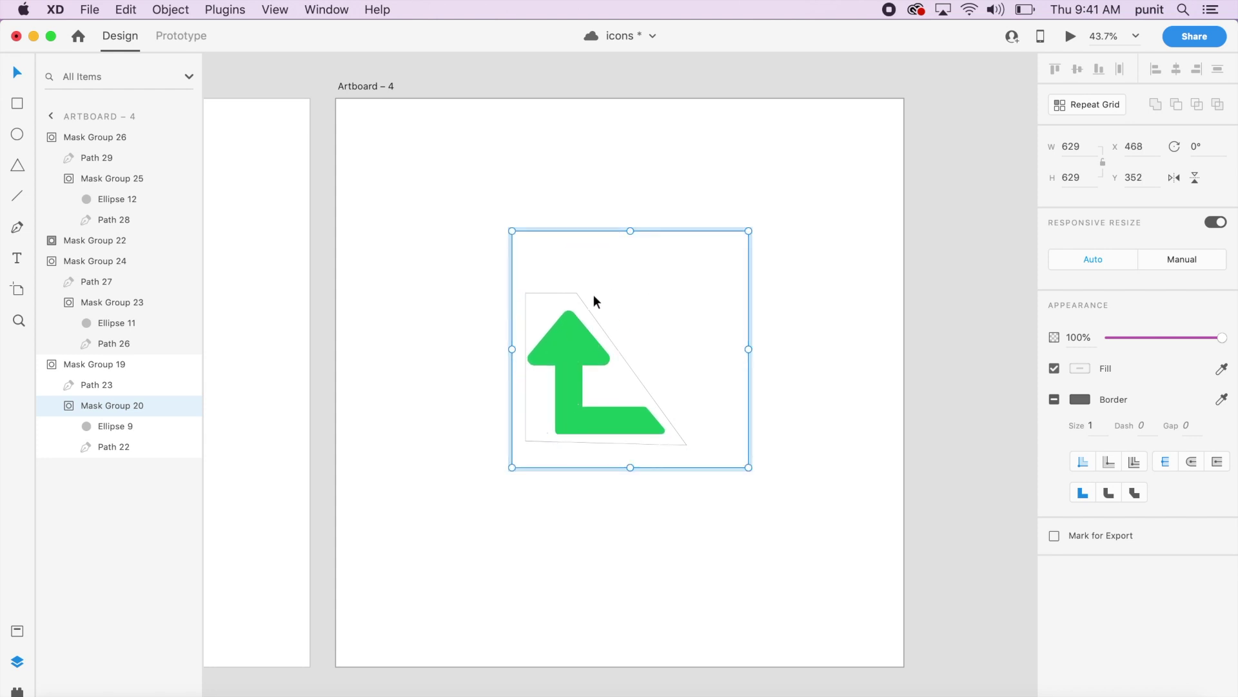
left_click(656, 204)
left_click(610, 447)
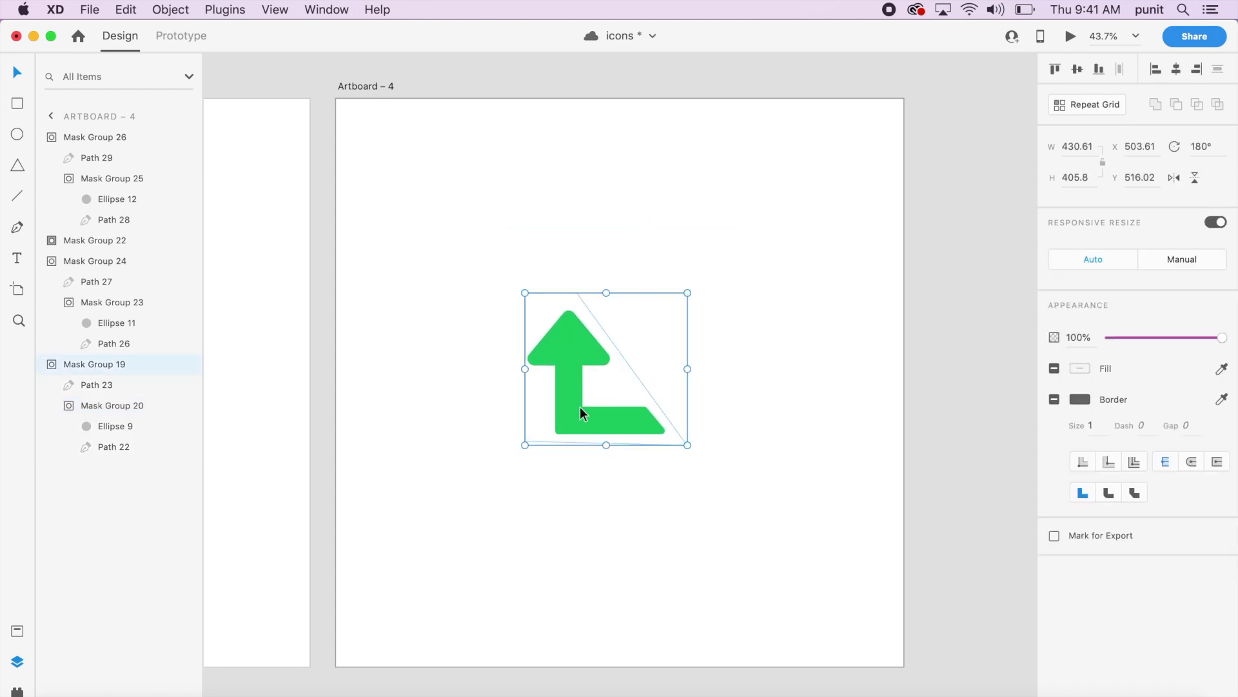
Step: Rotate the inner green group in Mask Group 22 on Artboard – 4 half a turn and move it to about X 460, Y 460
left_click(52, 240)
left_click(56, 284)
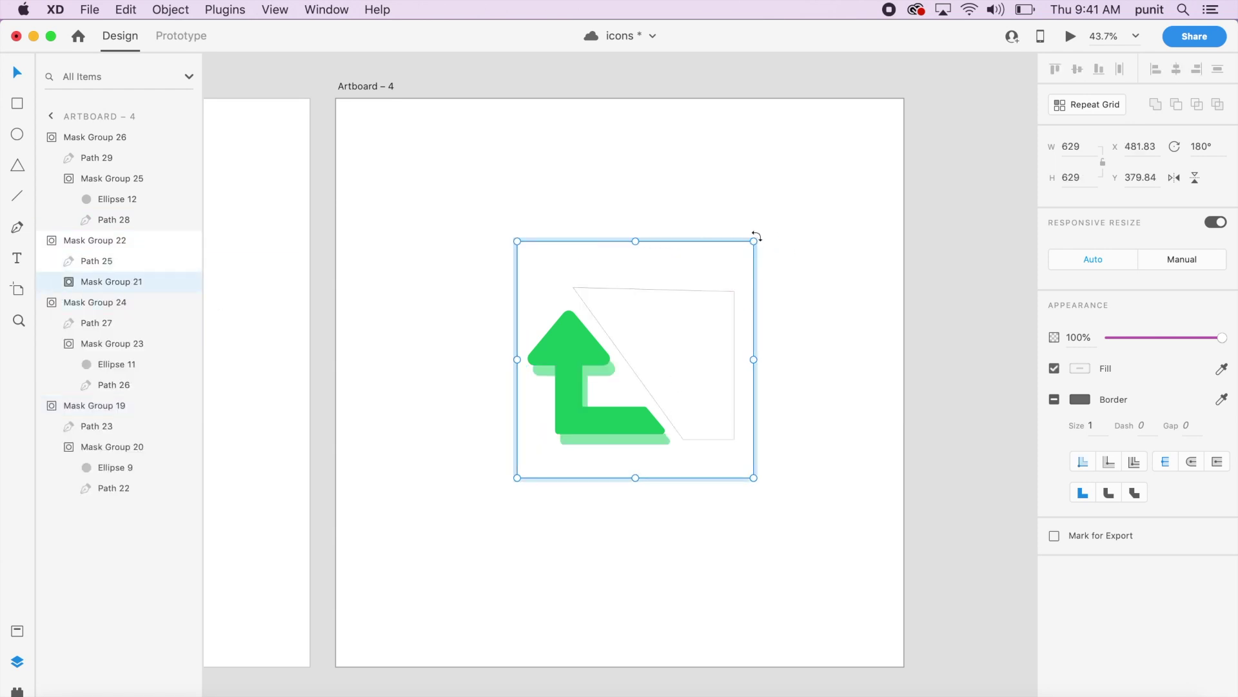
double_click(733, 366)
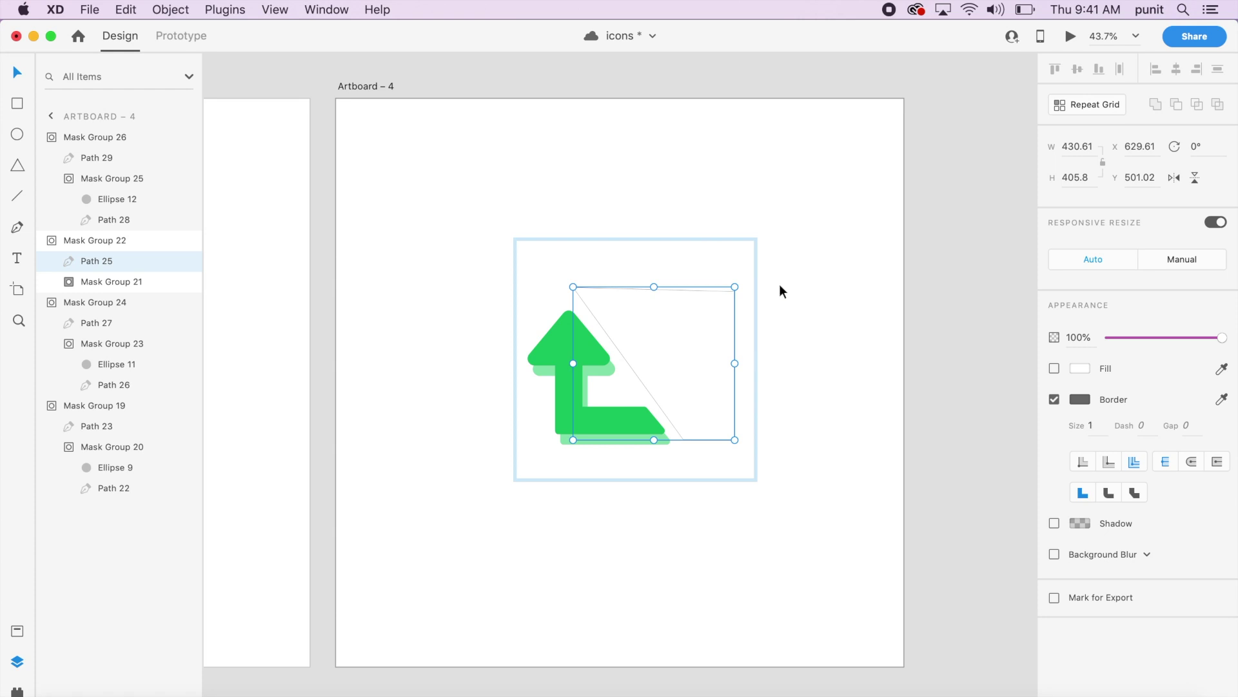
left_click(48, 286)
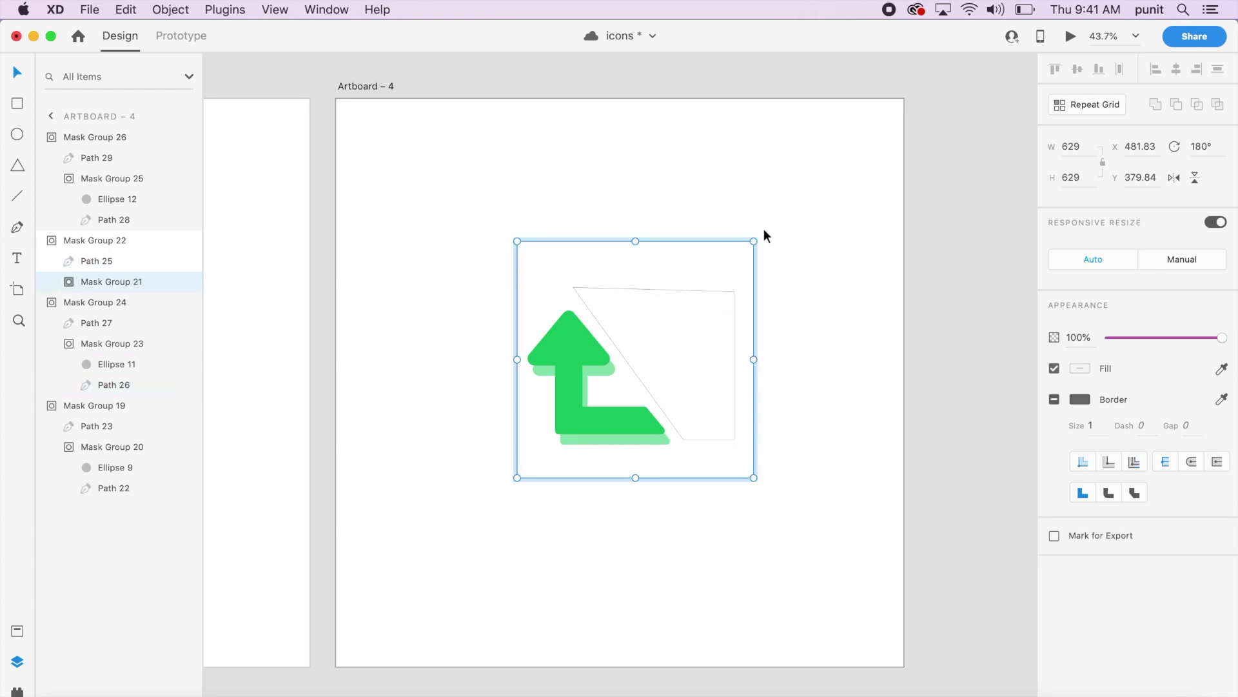
left_click_drag(757, 241, 525, 443)
left_click_drag(707, 359, 699, 389)
left_click(786, 390)
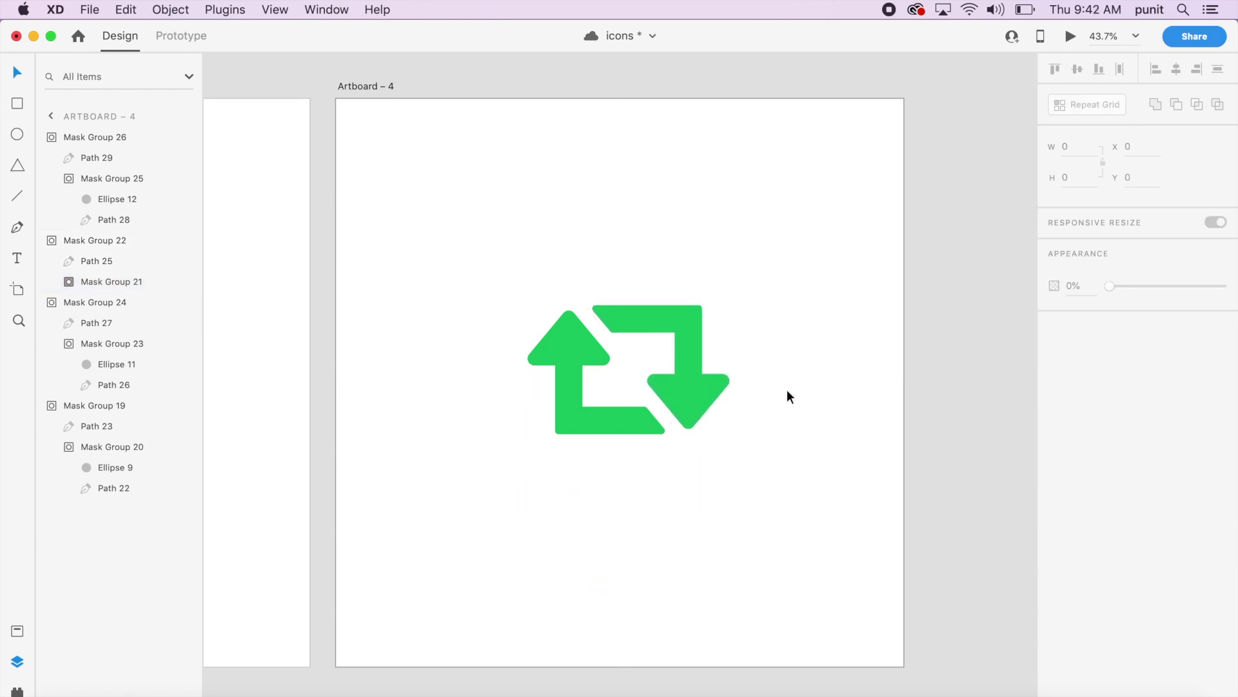
Step: In prototype mode, link Artboard – 3 to Artboard – 4 with a tap interaction
scroll(787, 389, "left", 10)
scroll(787, 390, "down", 5)
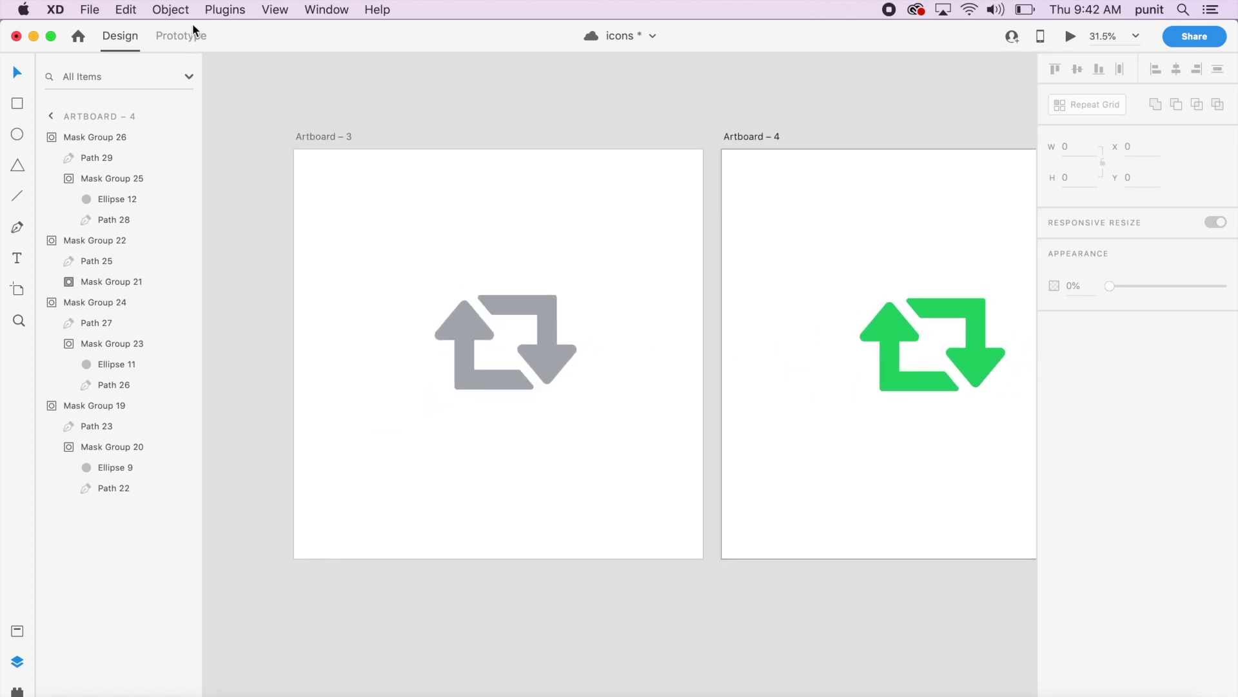
left_click(195, 31)
left_click(543, 362)
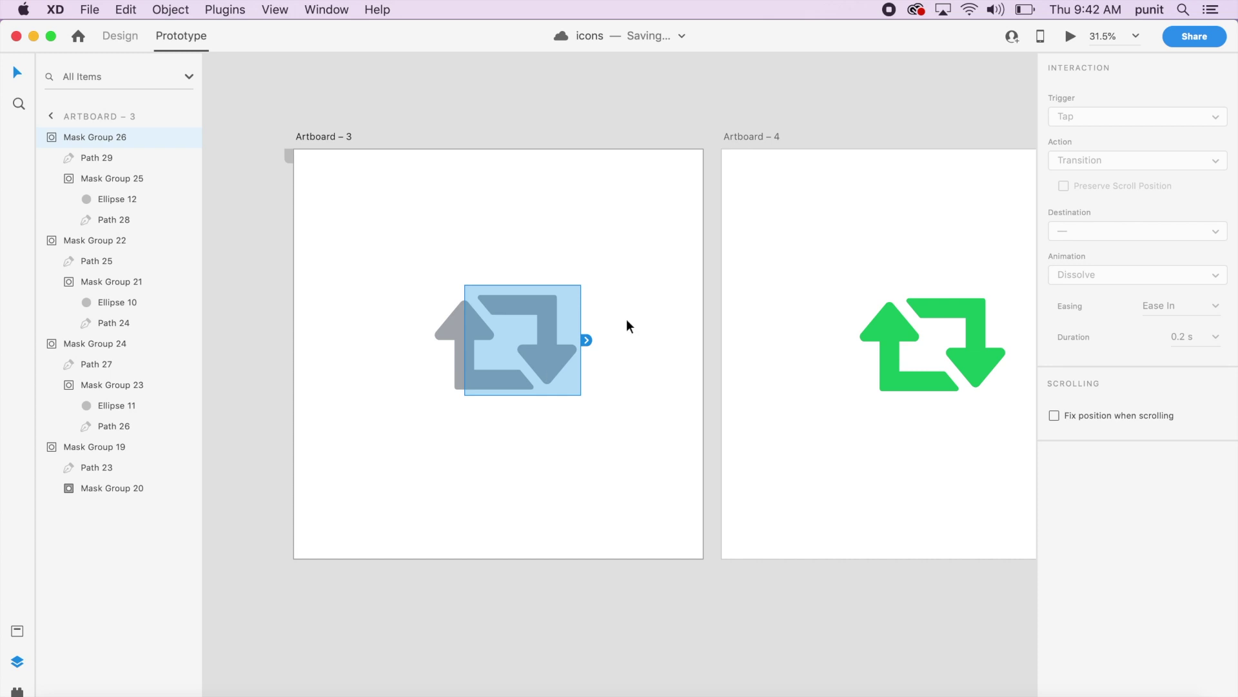
left_click(670, 308)
left_click_drag(708, 336, 835, 303)
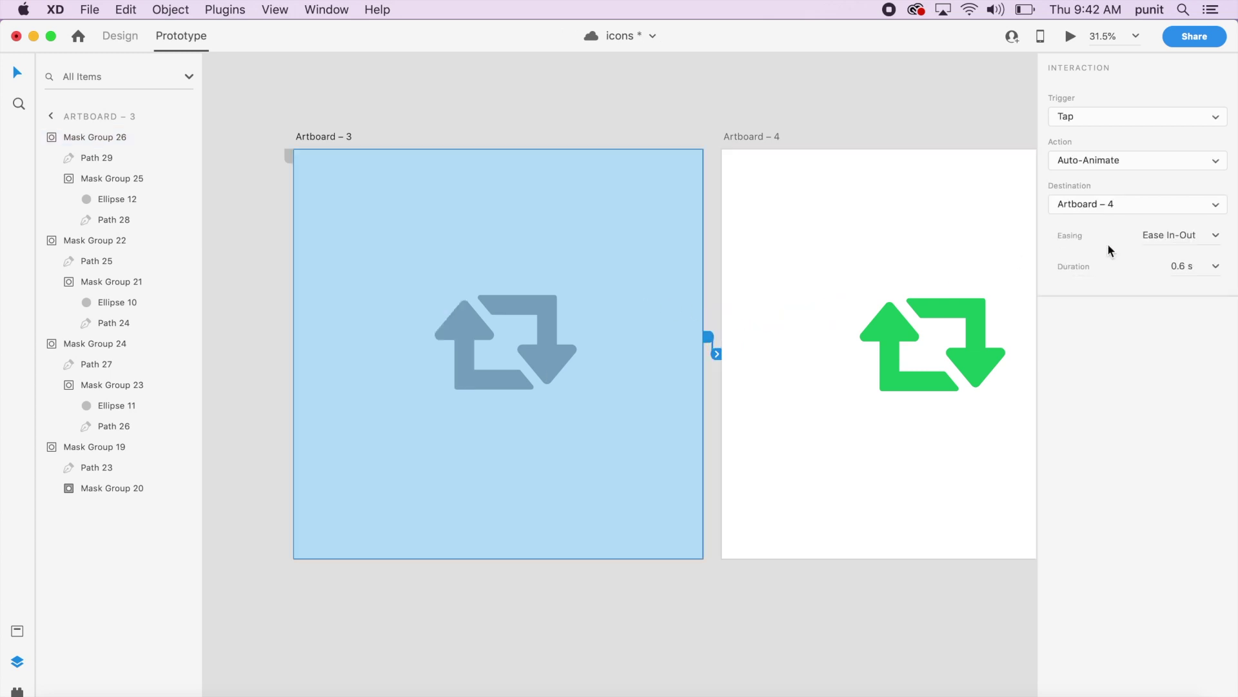
Step: Set the link's action to Auto-Animate with Ease In-Out easing and a 0.5 s duration
left_click(1129, 160)
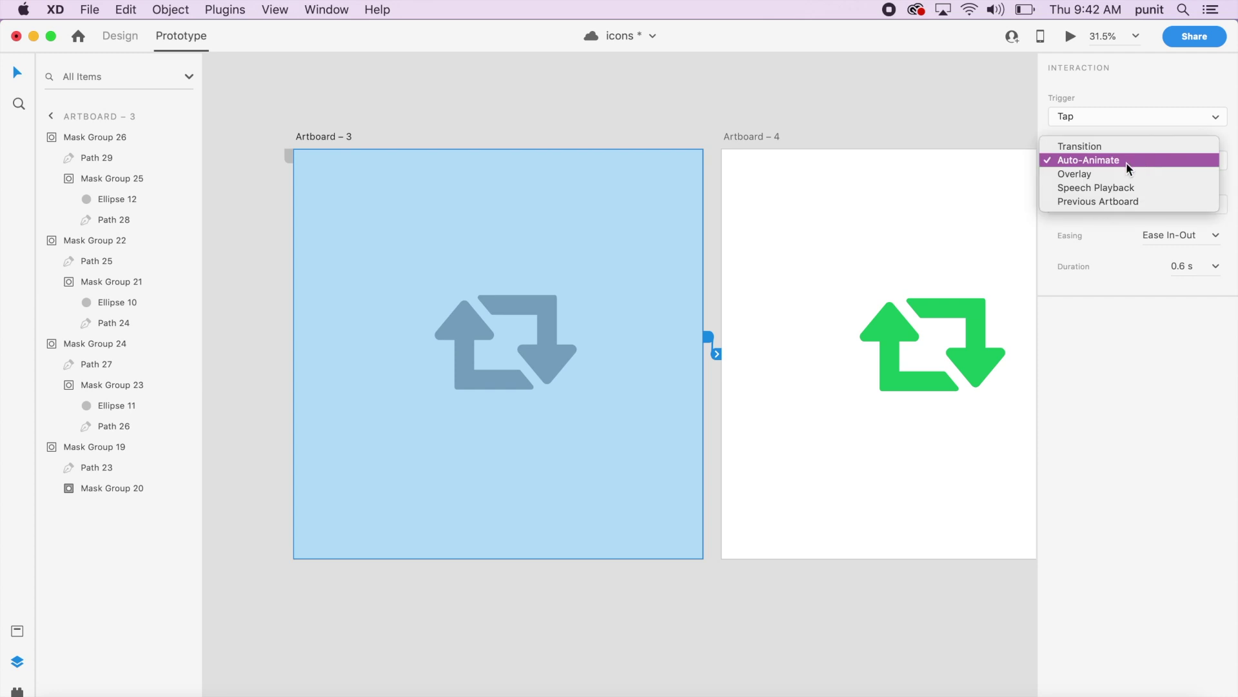
left_click(1126, 161)
left_click(1217, 236)
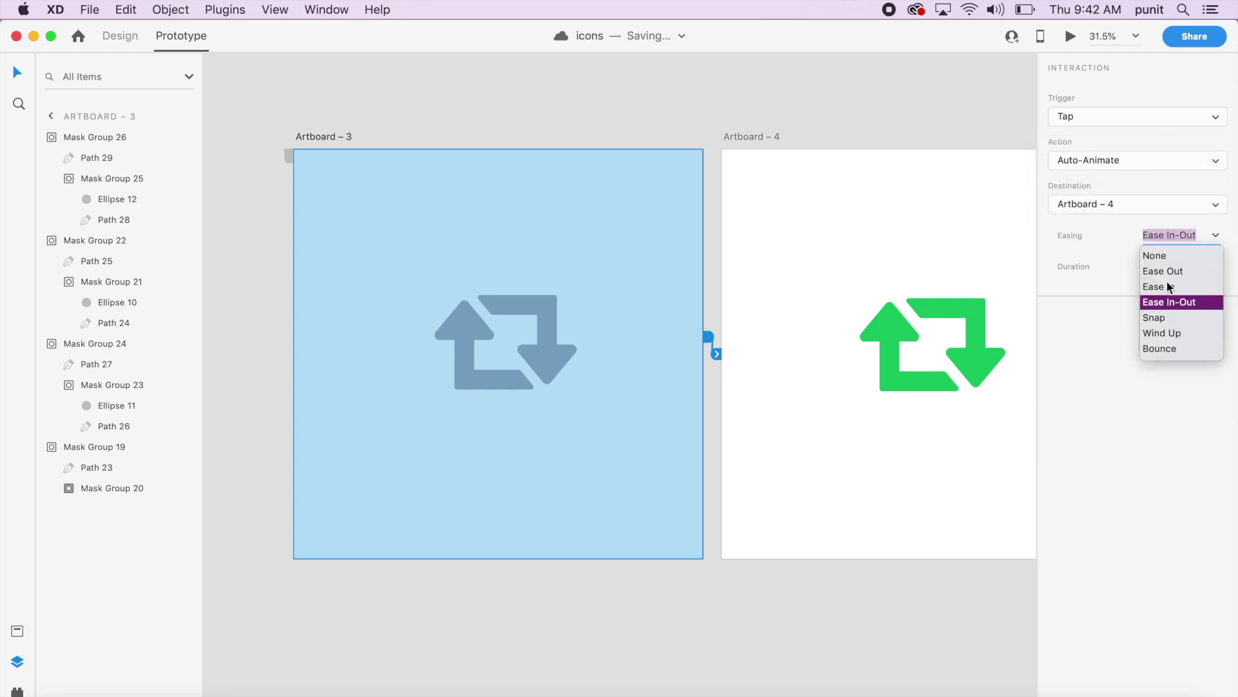
left_click(1160, 303)
left_click(1193, 267)
type("0.5")
key("Return")
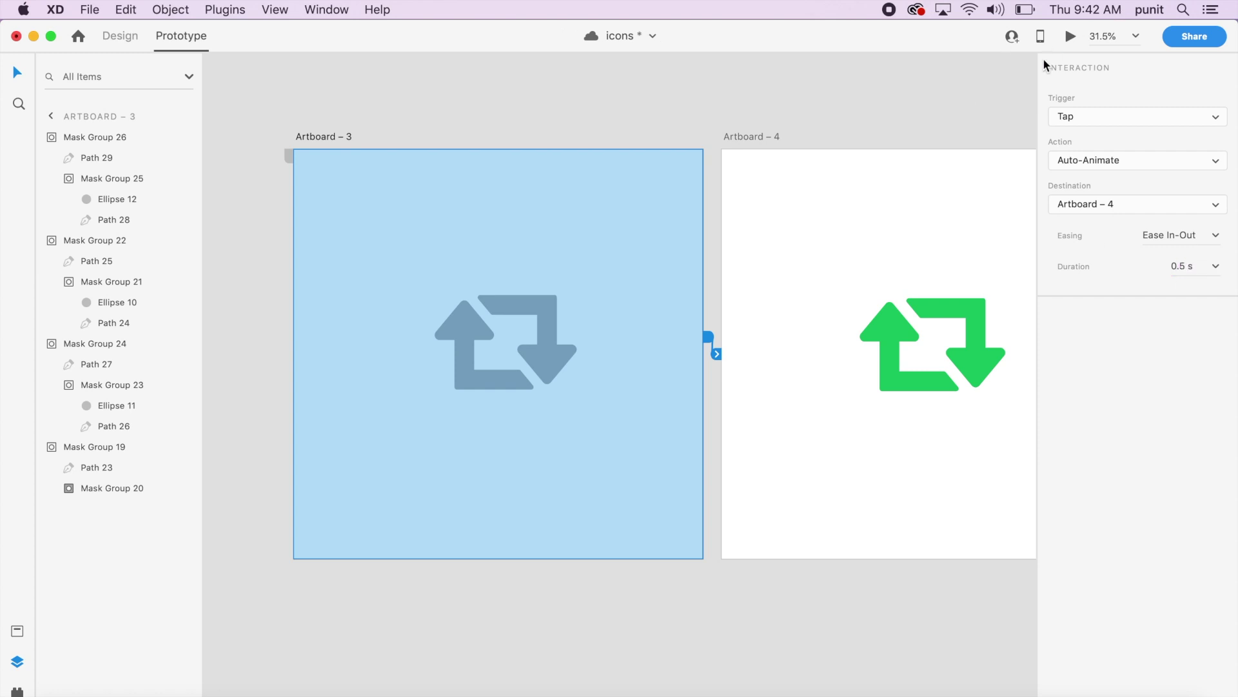
Step: Preview the grey-to-green retweet animation from Artboard – 3 and close the preview
left_click(1069, 40)
left_click(353, 404)
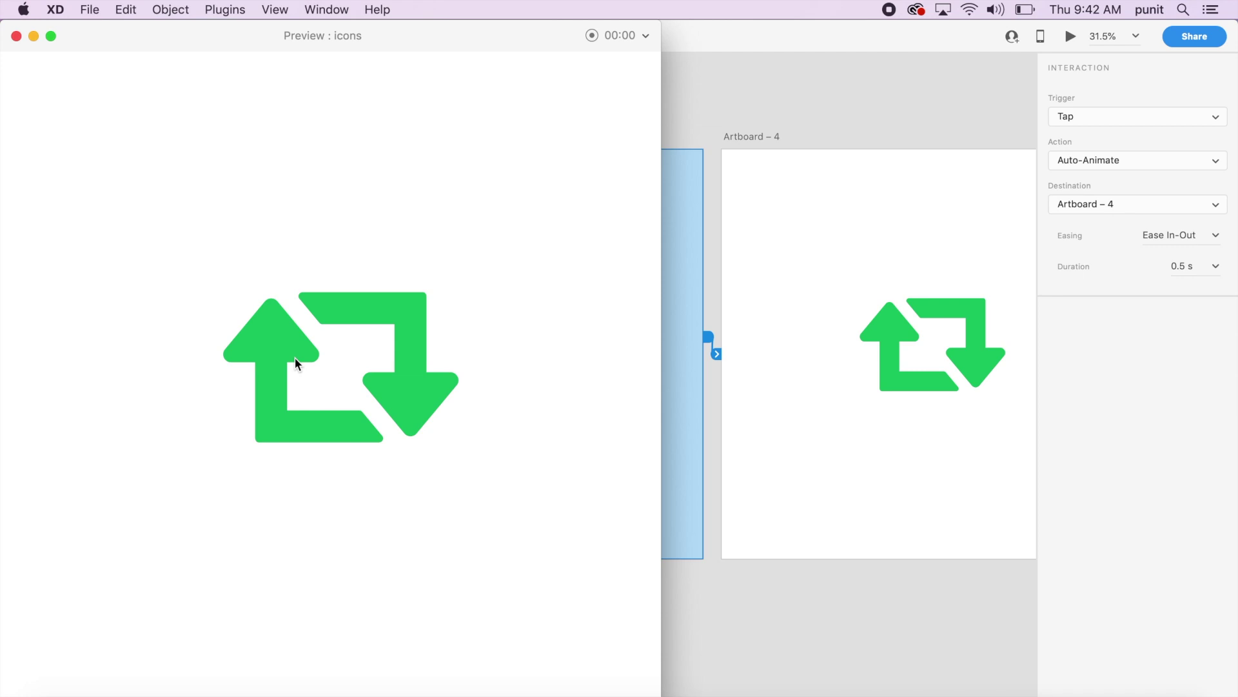
scroll(604, 361, "right", 5)
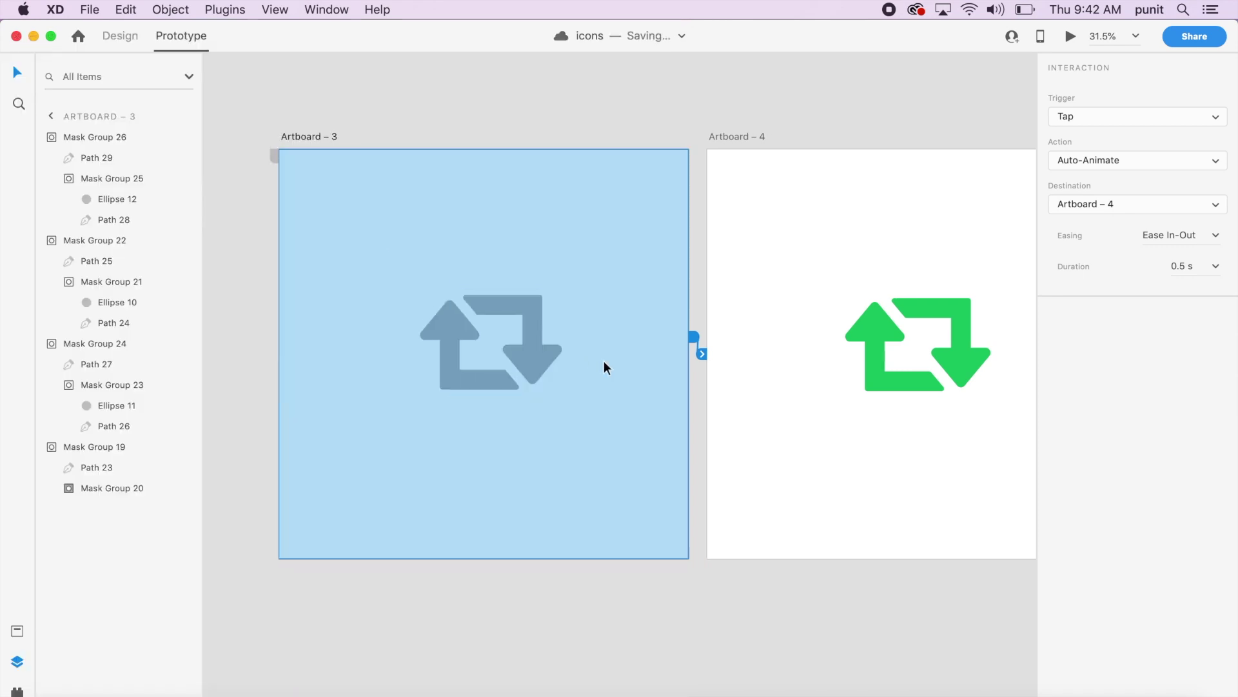
Step: On Artboard – 4, edit the rotation of the up-pointing green arrow's inner group and set the down-pointing arrow's inner group to 360°
double_click(679, 357)
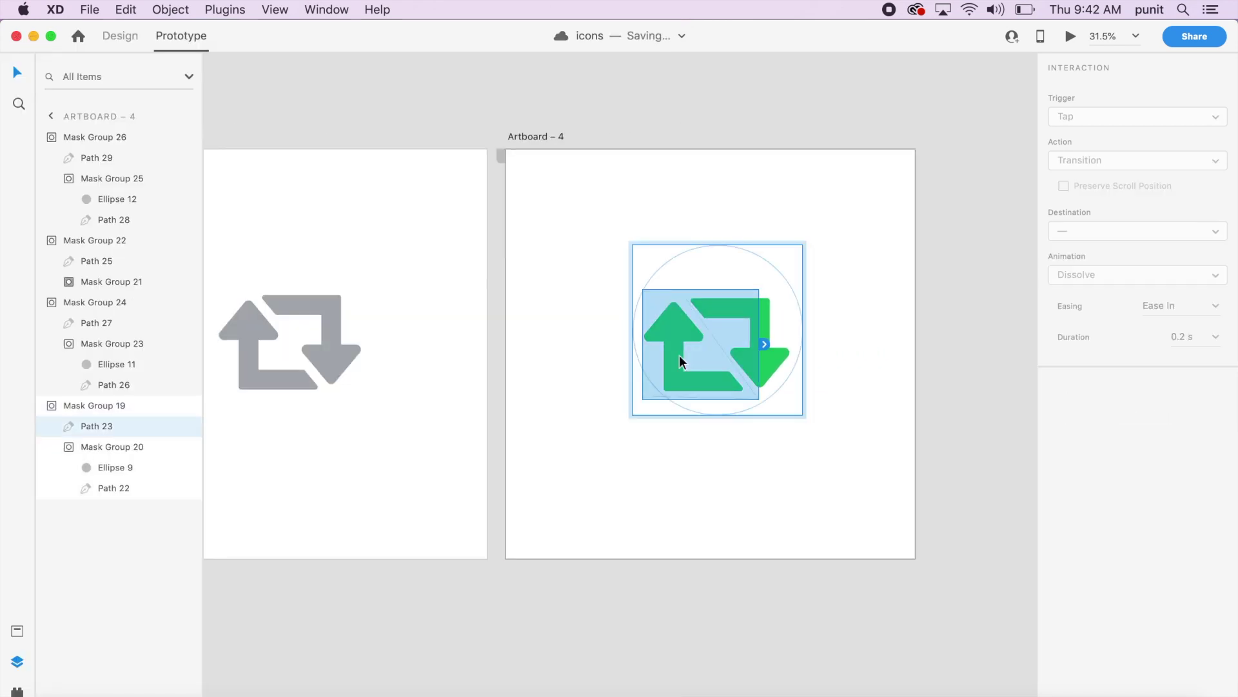
left_click(680, 355)
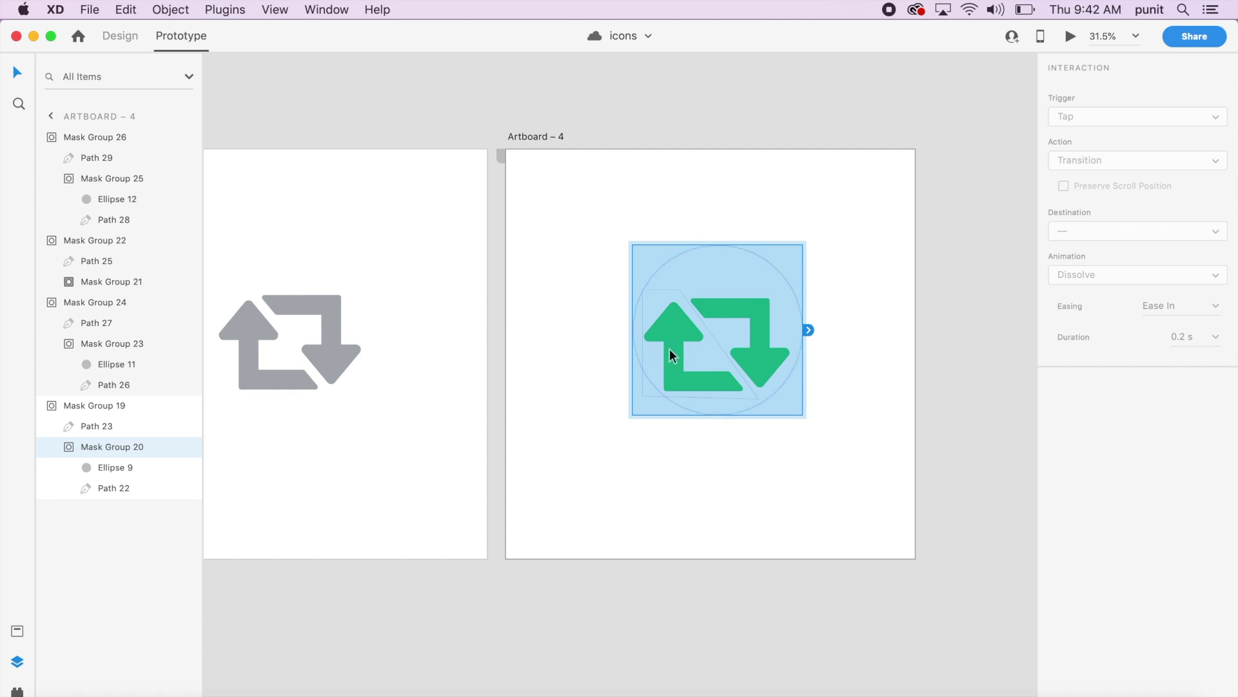
left_click(129, 37)
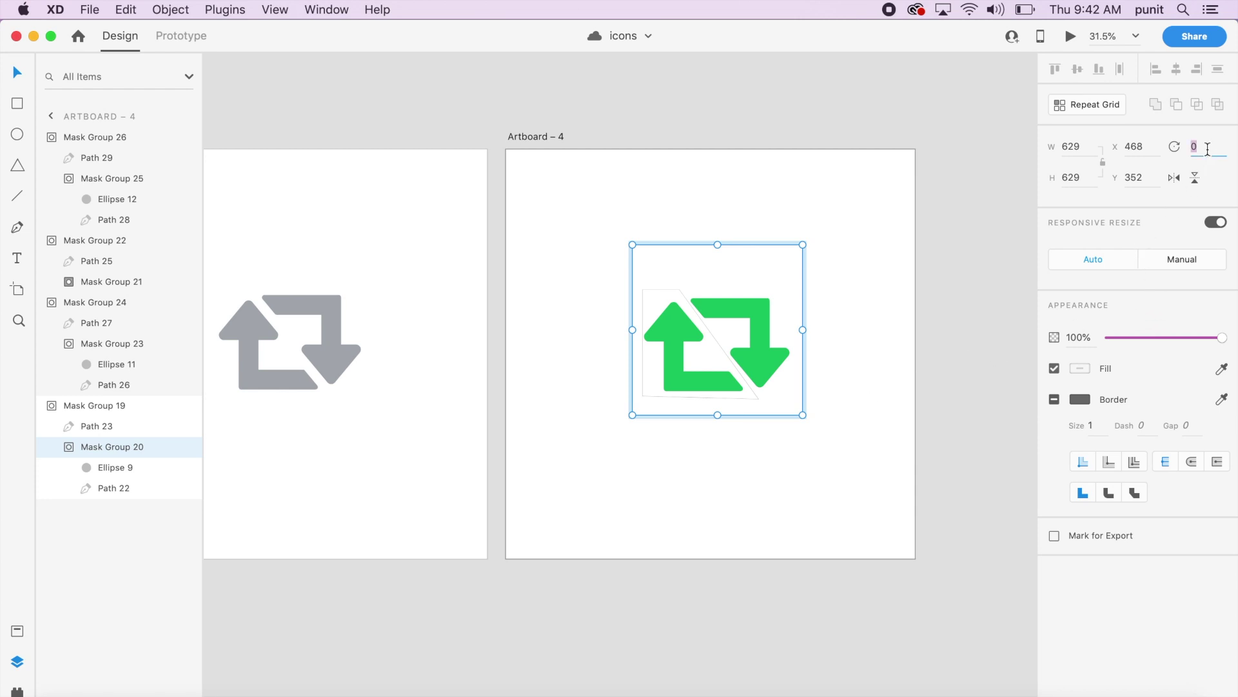
key("Return")
left_click(750, 312)
left_click(765, 310)
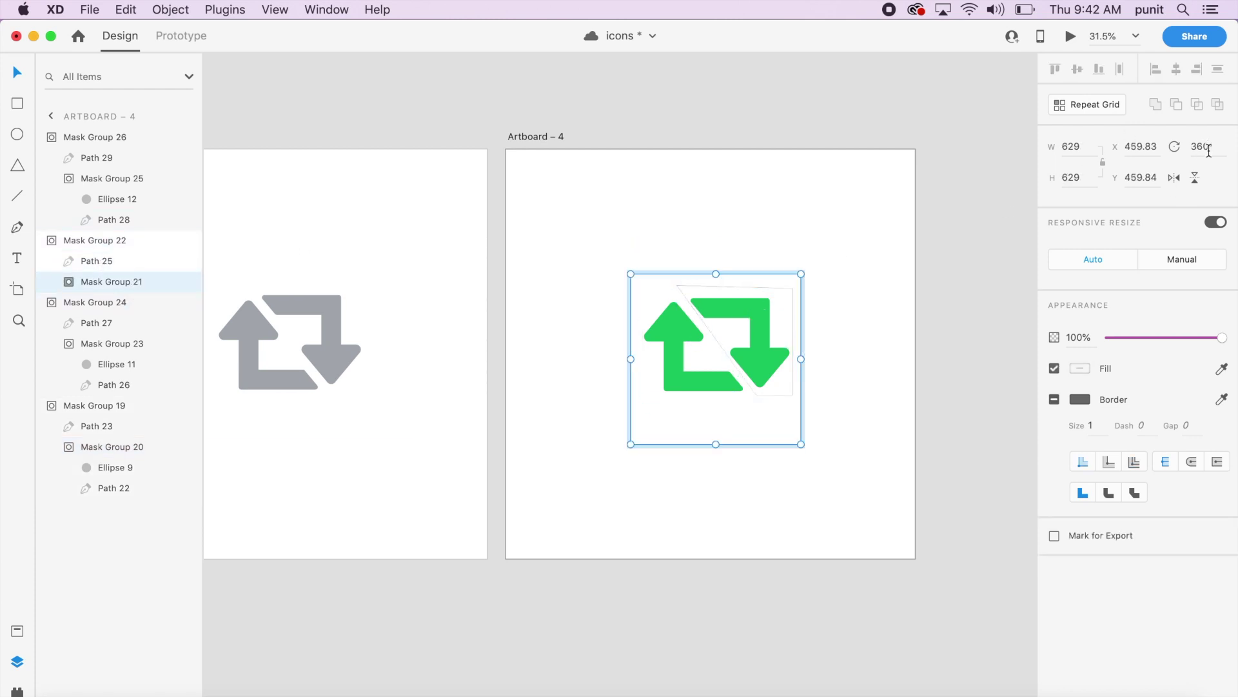
left_click(916, 252)
Step: Play the retweet animation twice from Artboard – 3 to check how the arrows rotate with the new angles
left_click(375, 278)
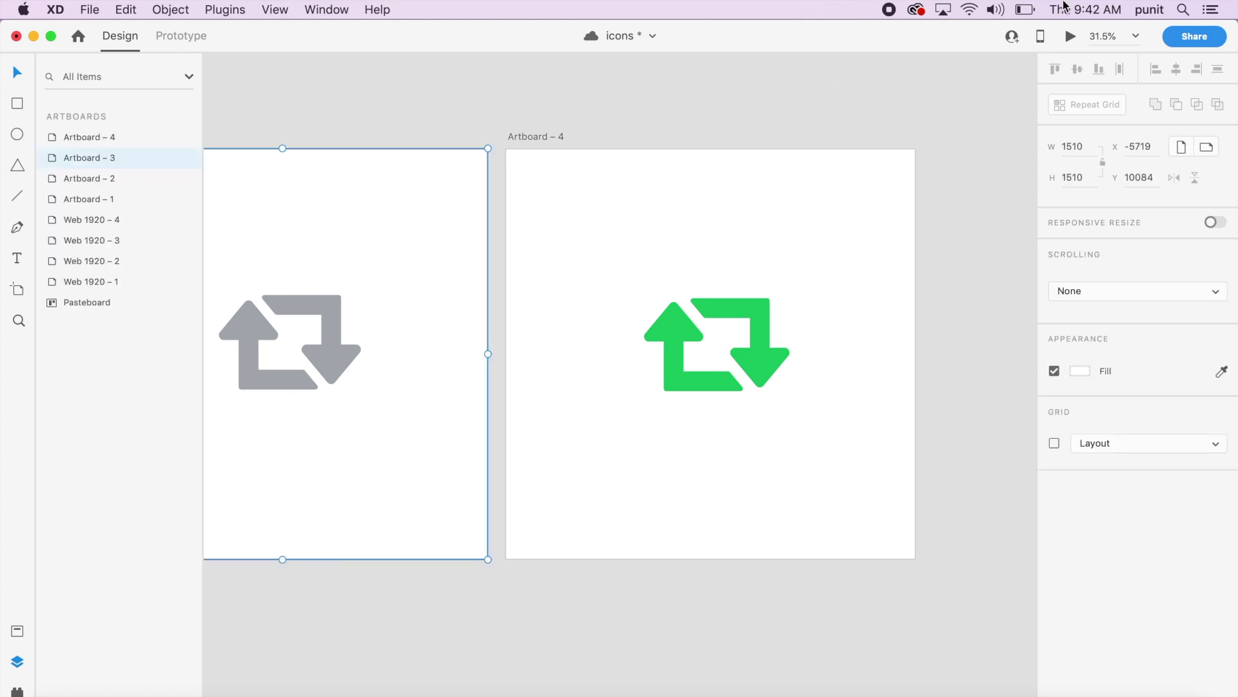
left_click(1071, 37)
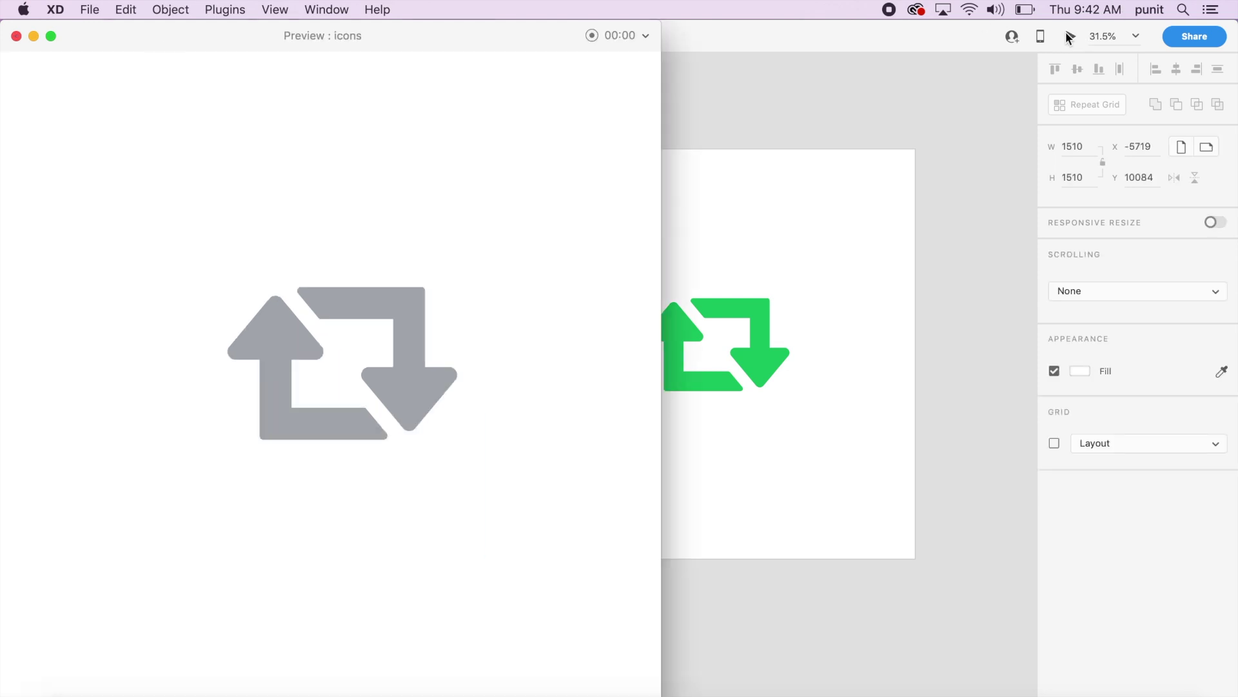
left_click(403, 366)
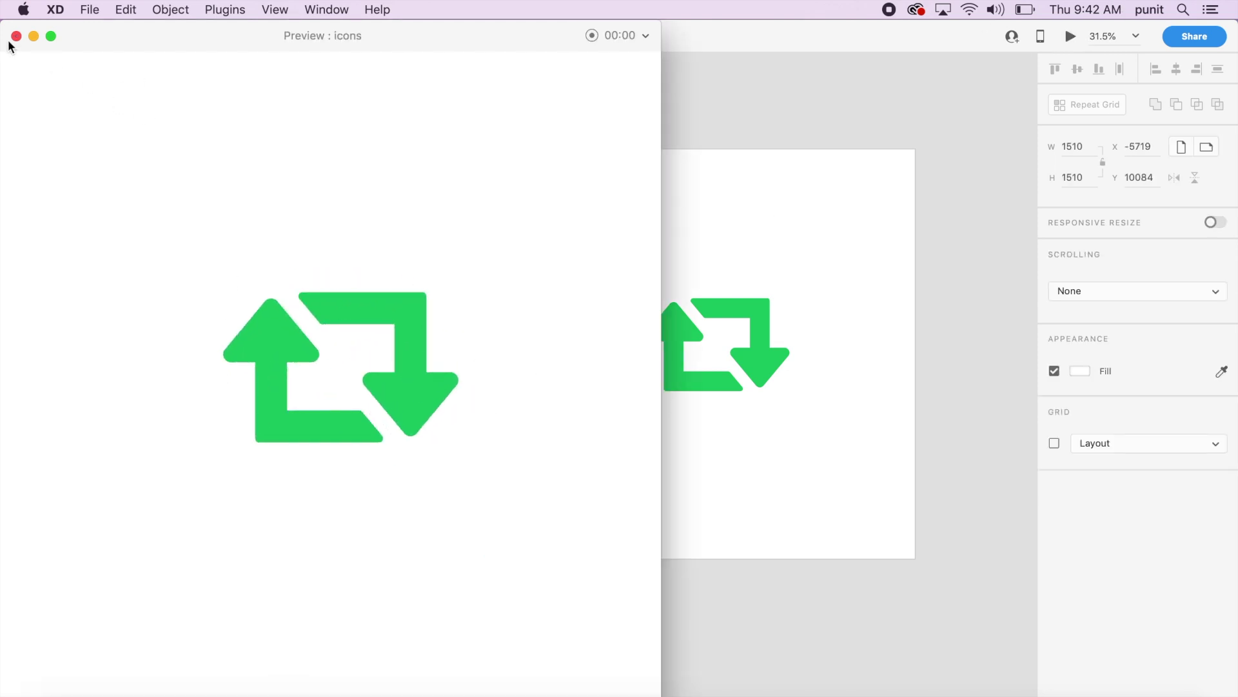
left_click(16, 36)
left_click(1071, 37)
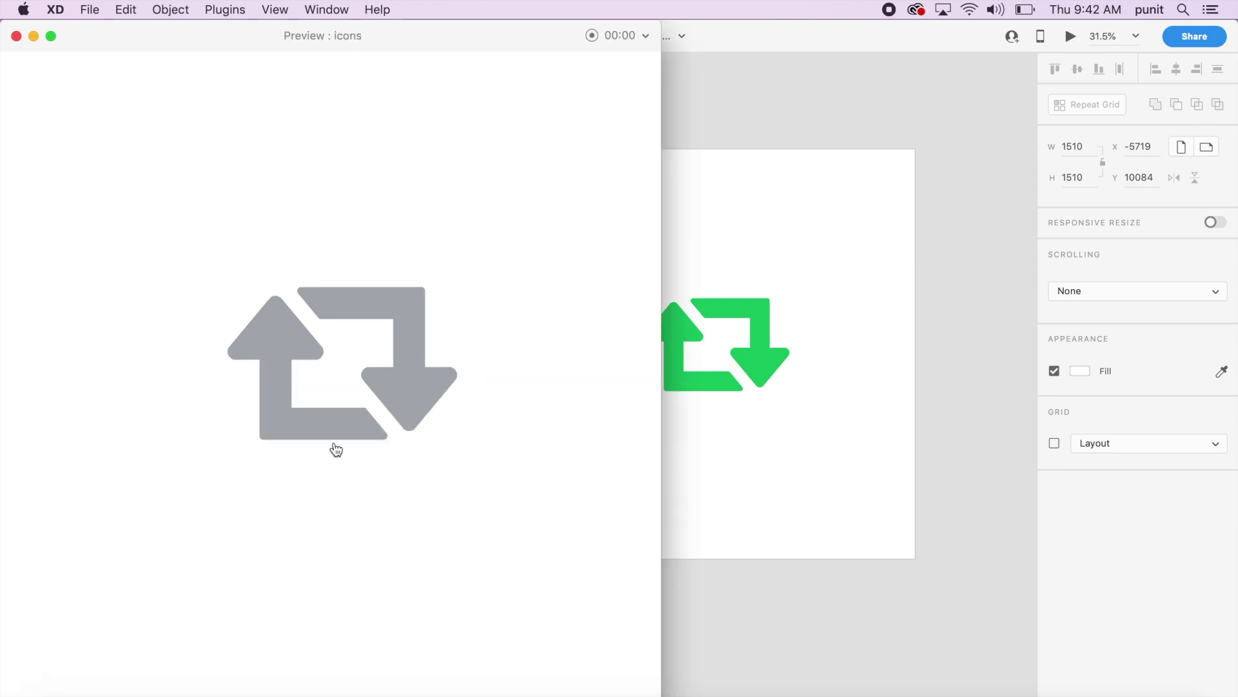
left_click(374, 385)
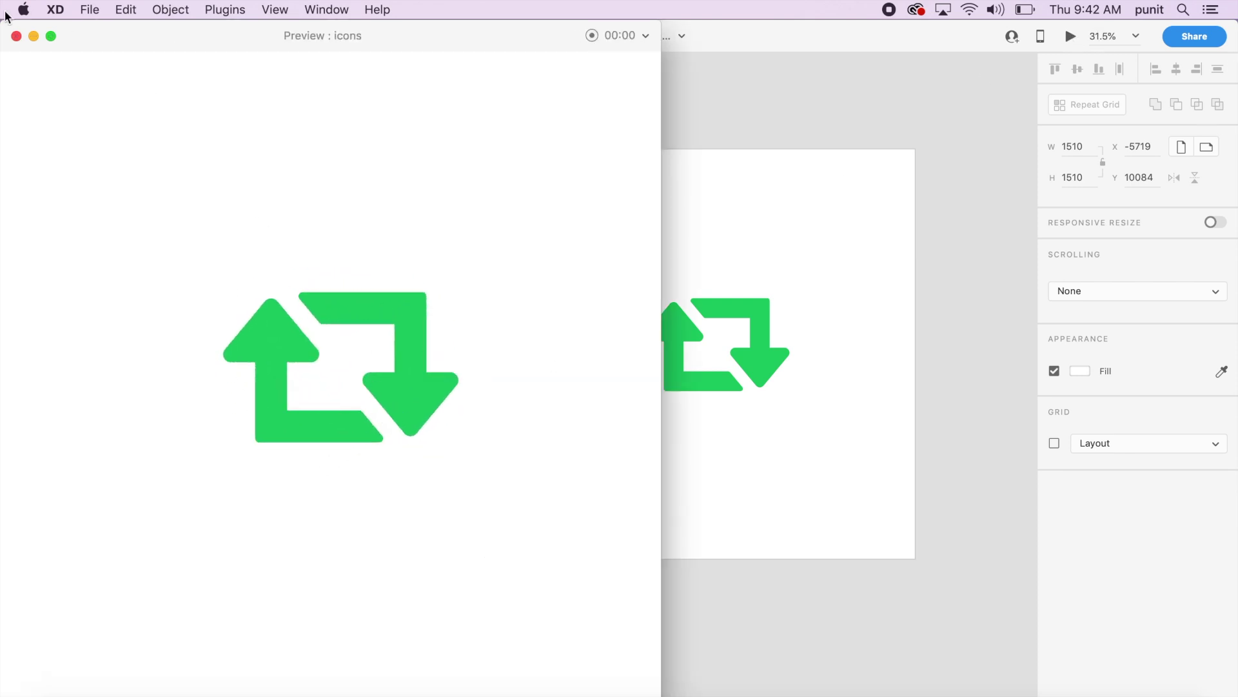
left_click(16, 36)
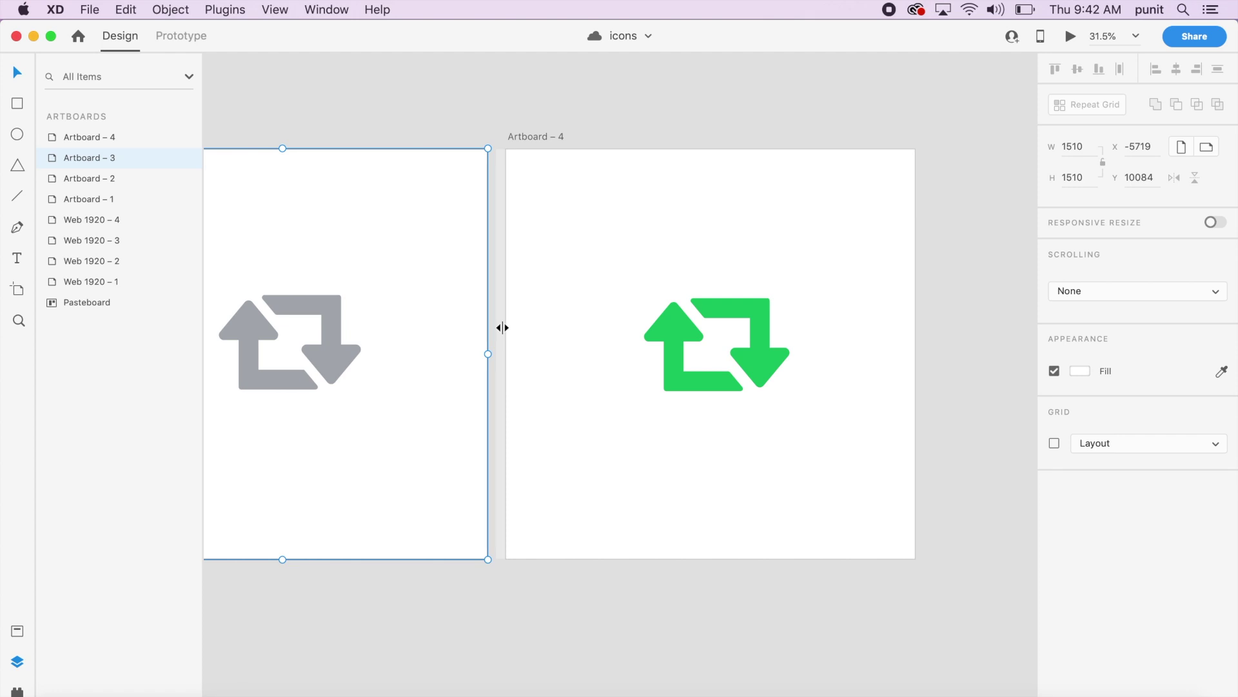
Step: Draw a new artboard of about 1510 × 1438 directly below Artboard – 3
scroll(442, 356, "down", 10)
scroll(443, 355, "left", 3)
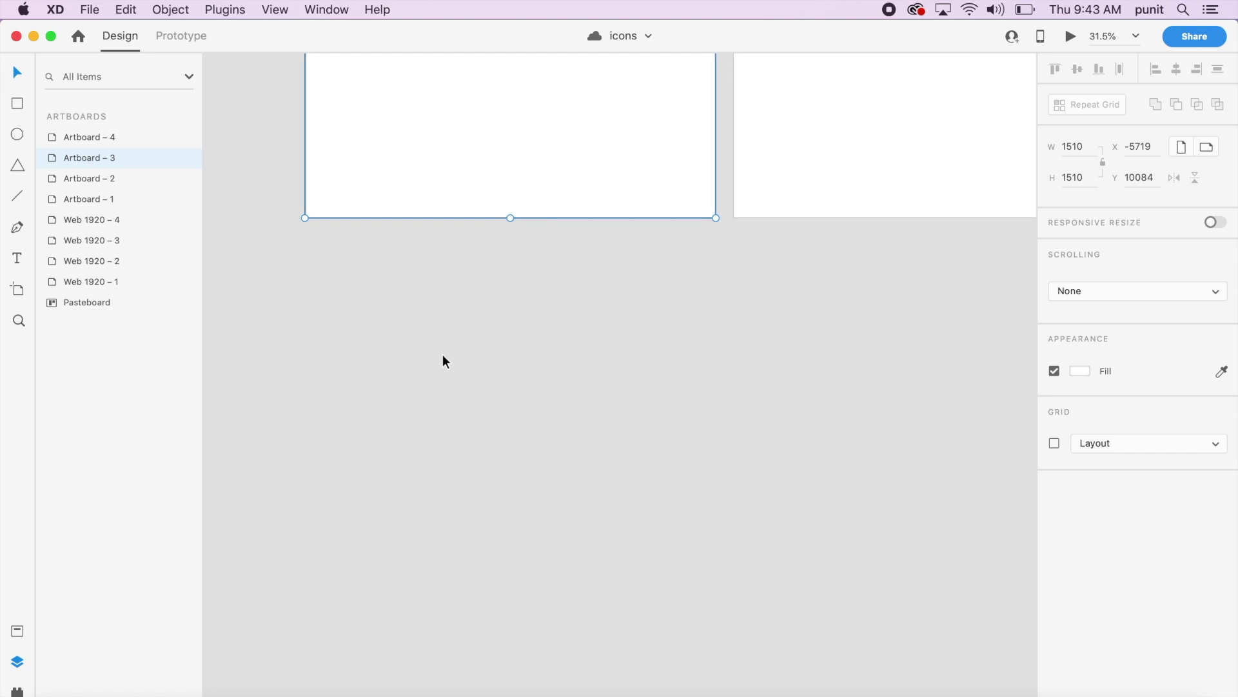
scroll(443, 354, "down", 5)
scroll(442, 354, "left", 1)
left_click(481, 347)
scroll(481, 346, "up", 1)
scroll(482, 346, "right", 1)
scroll(482, 347, "down", 1)
scroll(481, 346, "left", 1)
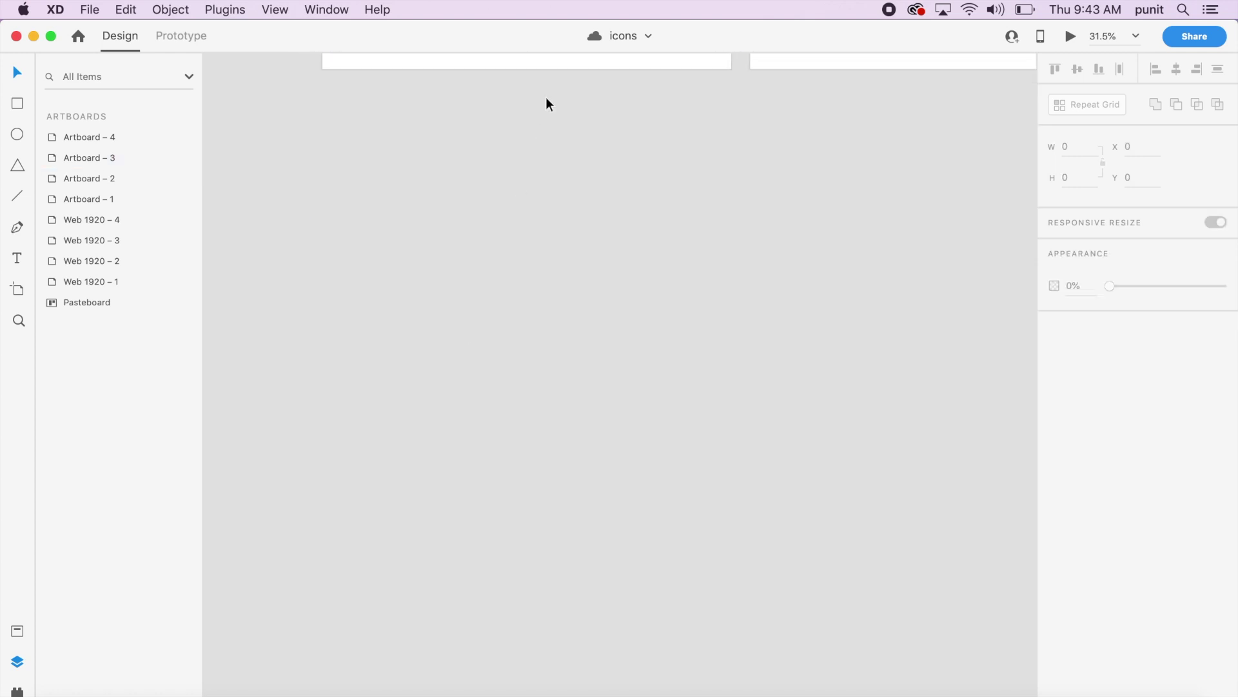
scroll(549, 75, "up", 5)
scroll(579, 188, "down", 1)
left_click(580, 188)
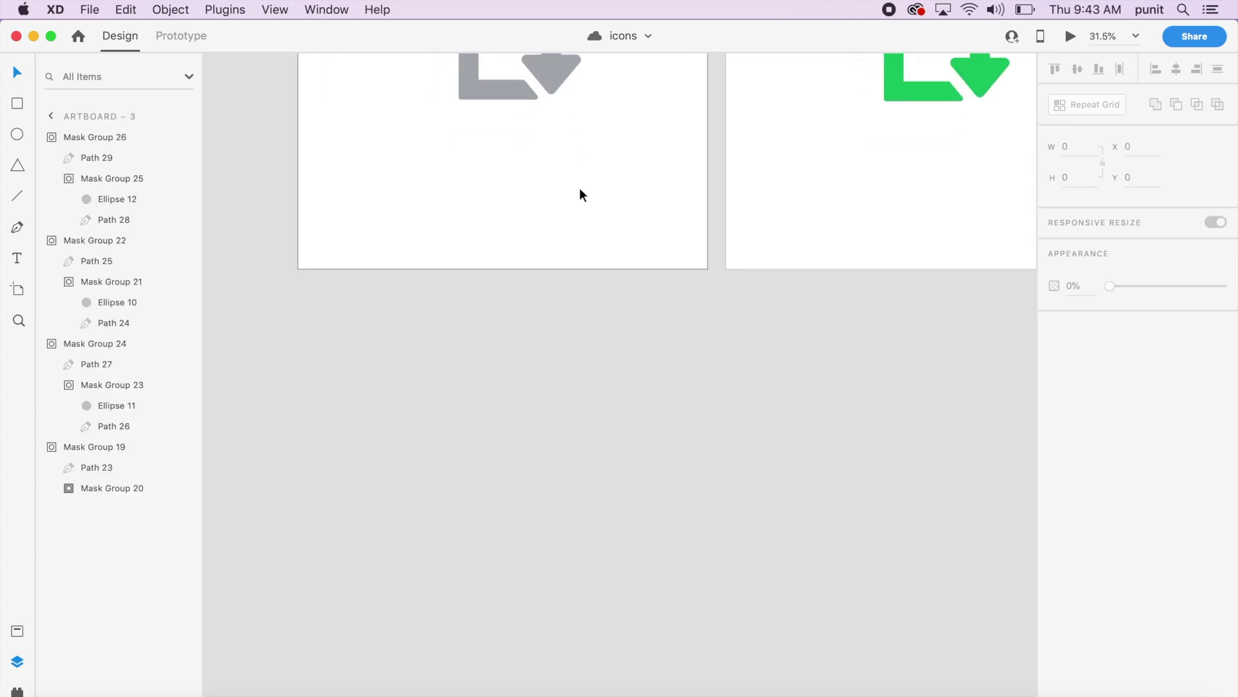
left_click_drag(574, 239, 564, 545)
left_click(598, 173)
left_click(595, 282)
left_click_drag(547, 268, 545, 389)
scroll(546, 401, "down", 3)
key("a")
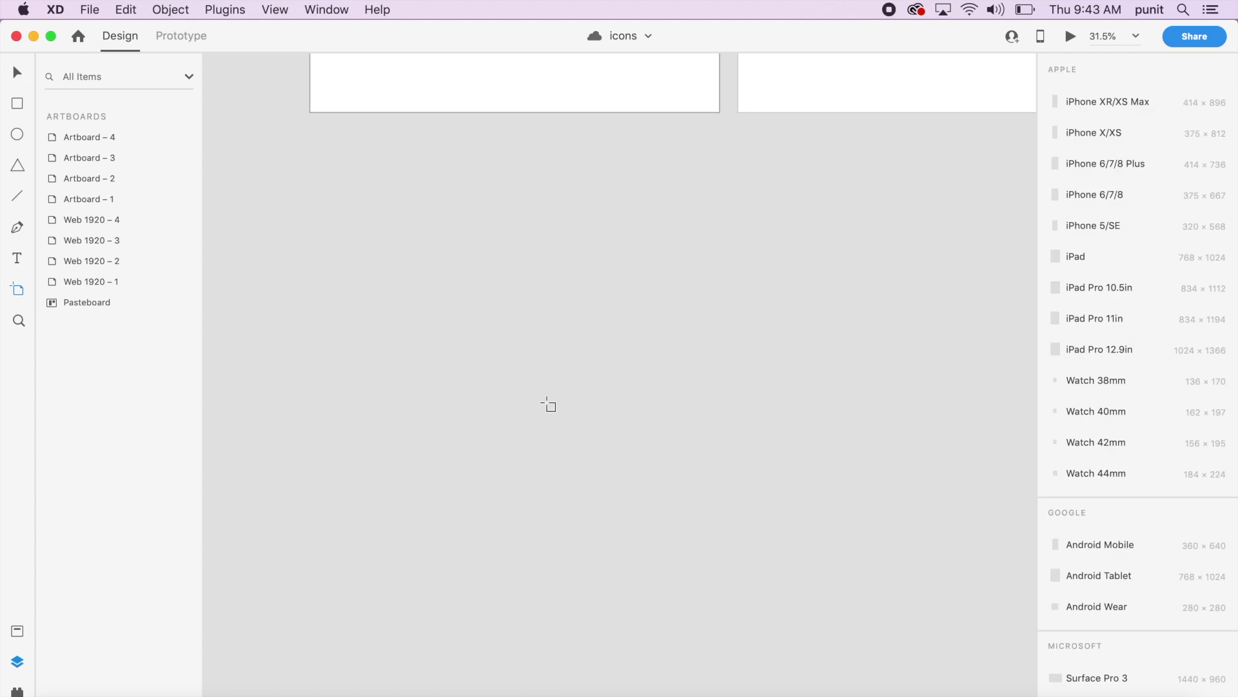
left_click_drag(312, 194, 718, 583)
left_click(629, 547)
left_click(627, 537)
Step: Copy the grey speech bubble icon from the Web 1920 – 1 artboard and paste it onto Artboard – 5
scroll(627, 538, "down", 5)
scroll(627, 538, "up", 4)
scroll(627, 538, "right", 7)
scroll(627, 537, "right", 15)
scroll(627, 537, "up", 5)
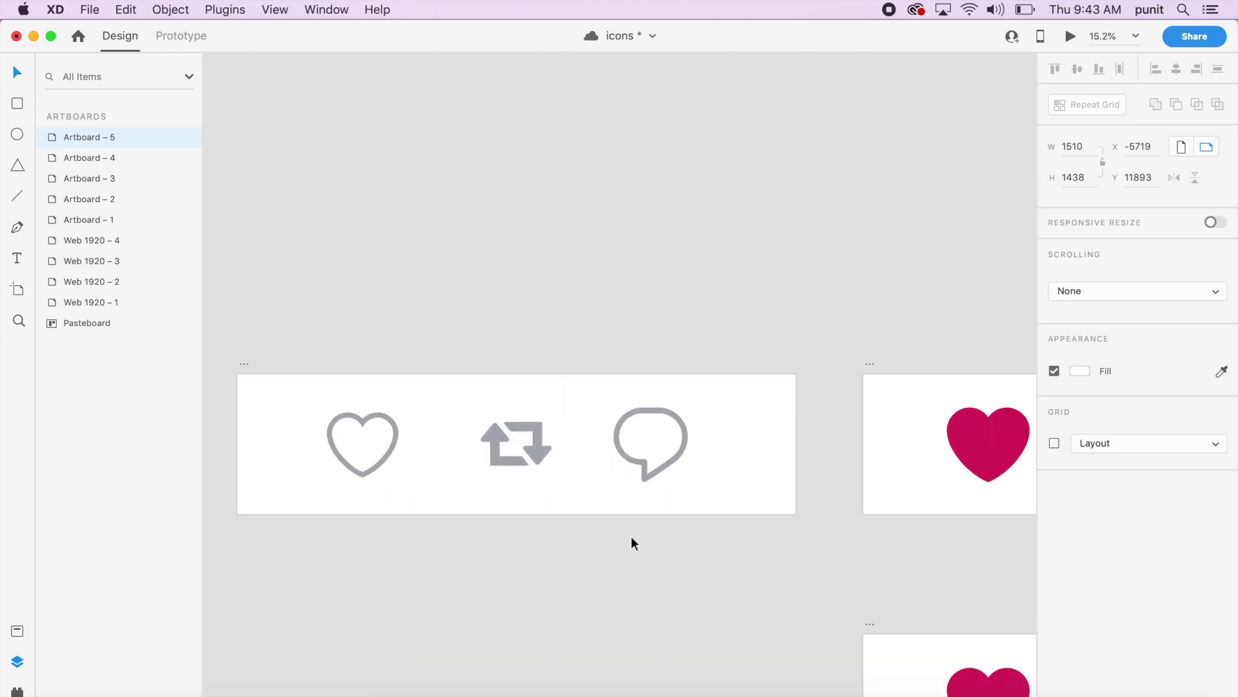
left_click(639, 471)
scroll(638, 470, "left", 10)
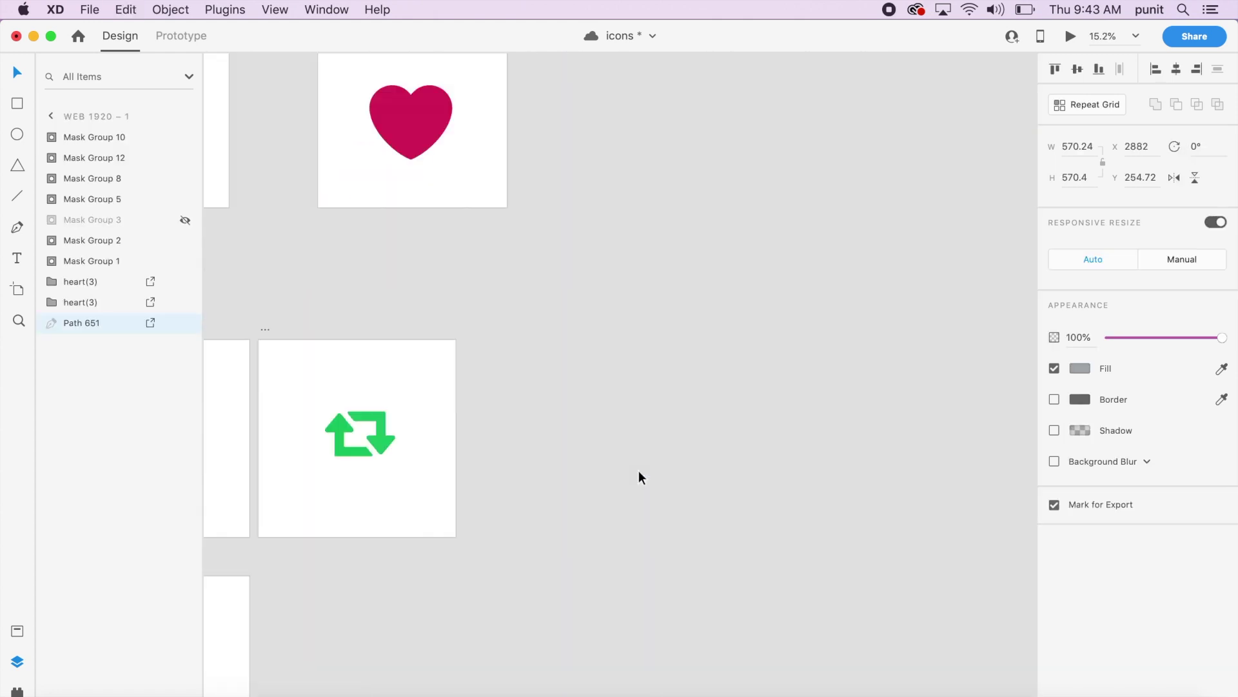
scroll(639, 470, "down", 10)
scroll(638, 470, "left", 10)
scroll(639, 470, "up", 2)
scroll(639, 470, "right", 2)
scroll(638, 470, "up", 7)
scroll(638, 471, "up", 8)
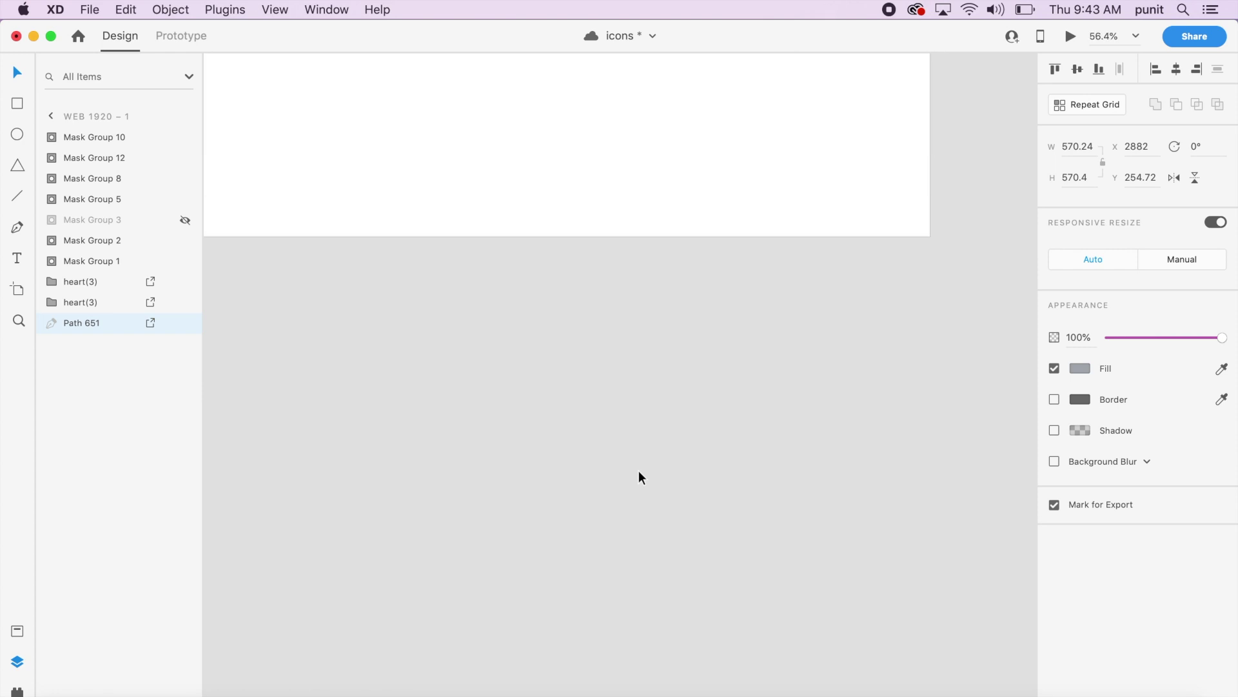
scroll(639, 478, "up", 10)
left_click(506, 244)
key("super+v")
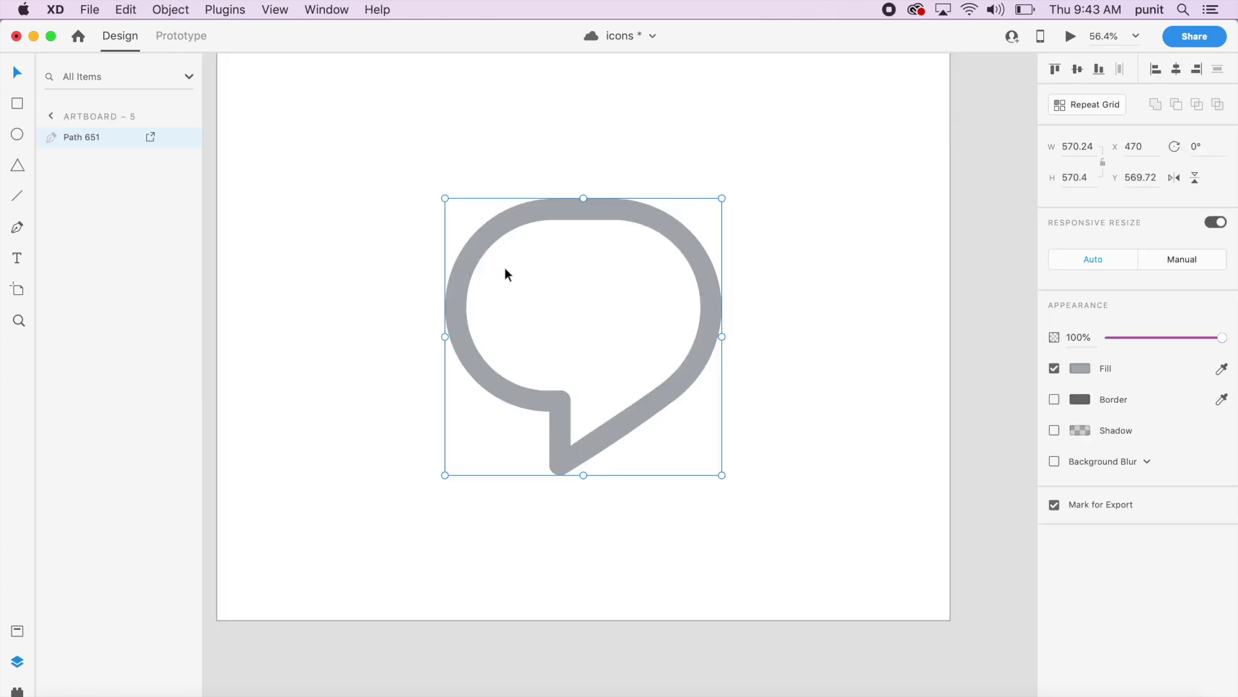
Step: Move the speech bubble up to about Y 434 and duplicate it twice beside it, at about X 710 and X 979
double_click(677, 379)
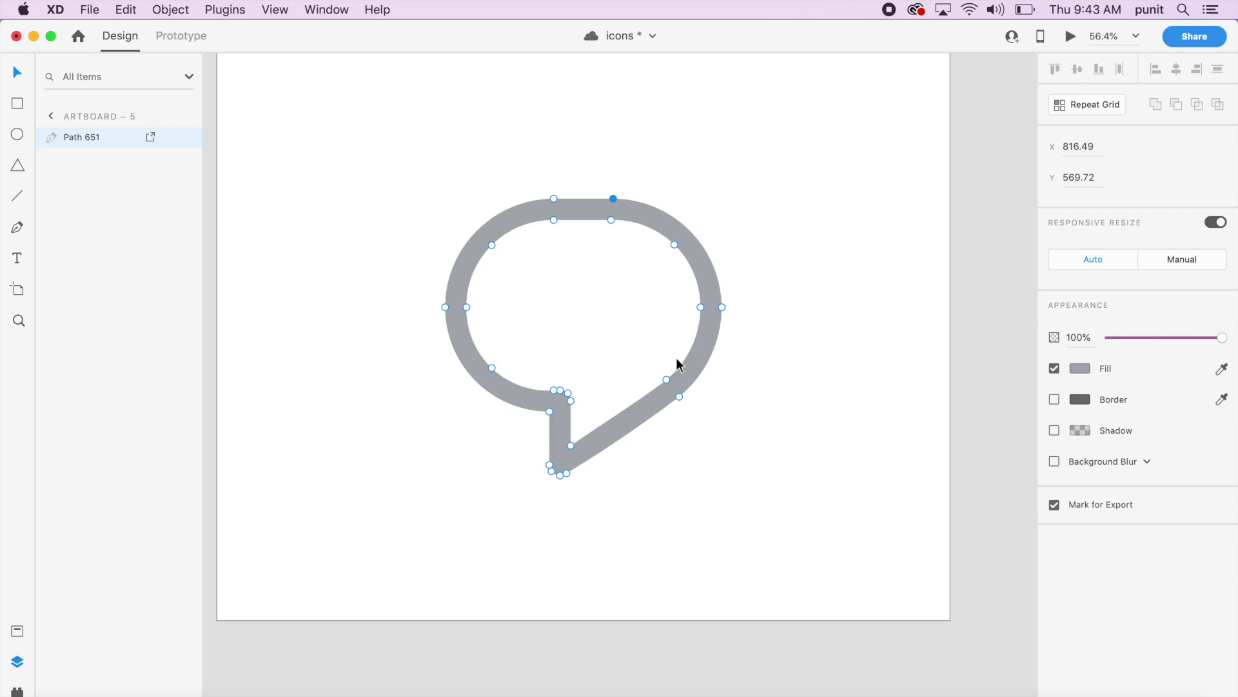
left_click(733, 373)
left_click_drag(693, 368, 935, 309)
left_click(757, 315)
left_click(690, 314)
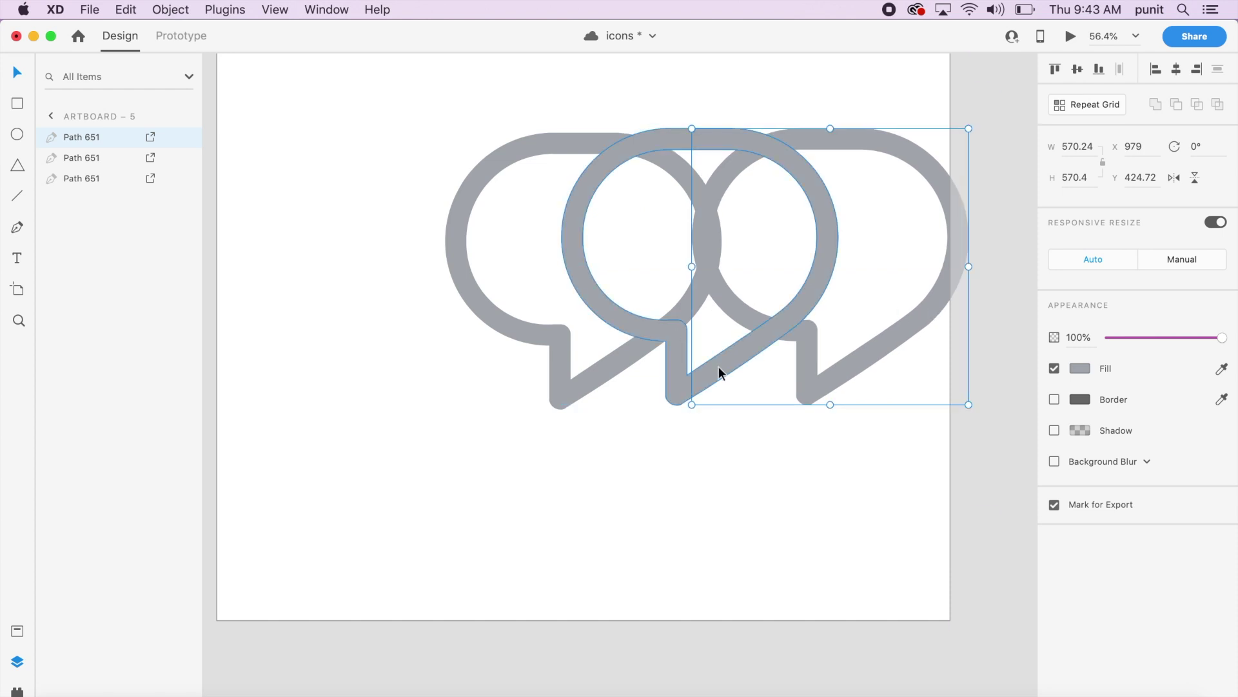
left_click(760, 440)
left_click(739, 360)
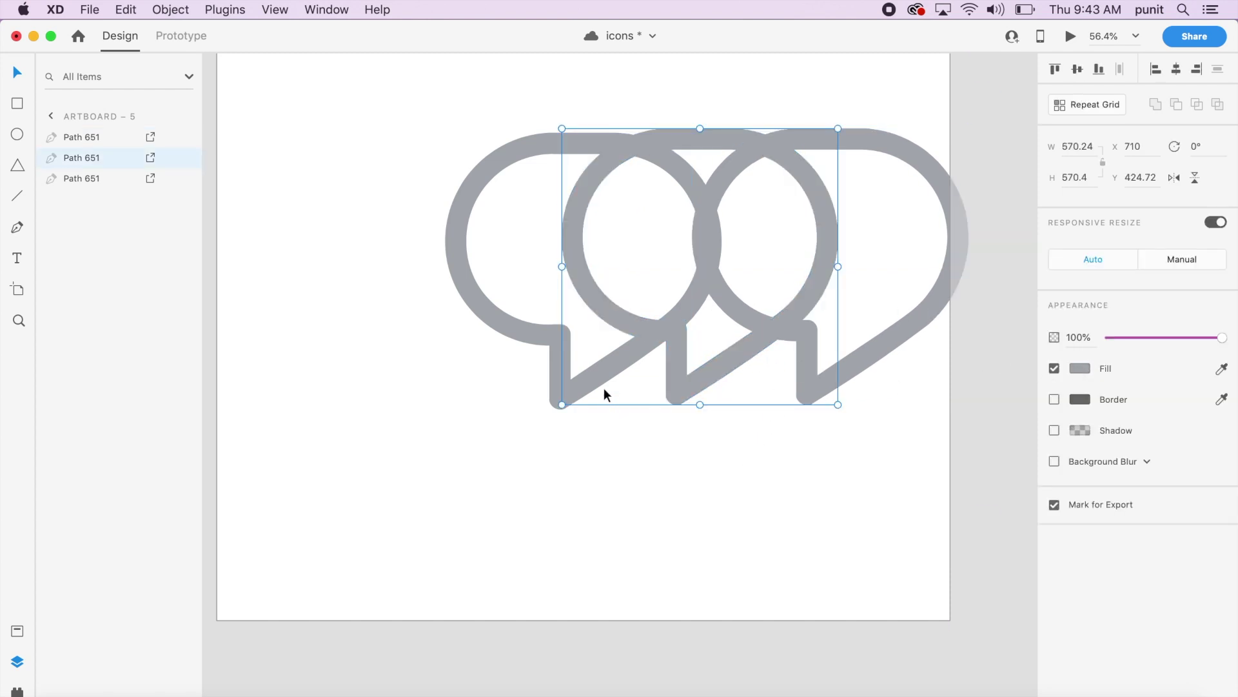
Step: Fill the original speech bubble at X 470 with blue #4BA5FF
left_click(597, 374)
left_click(1074, 367)
left_click_drag(998, 335, 970, 284)
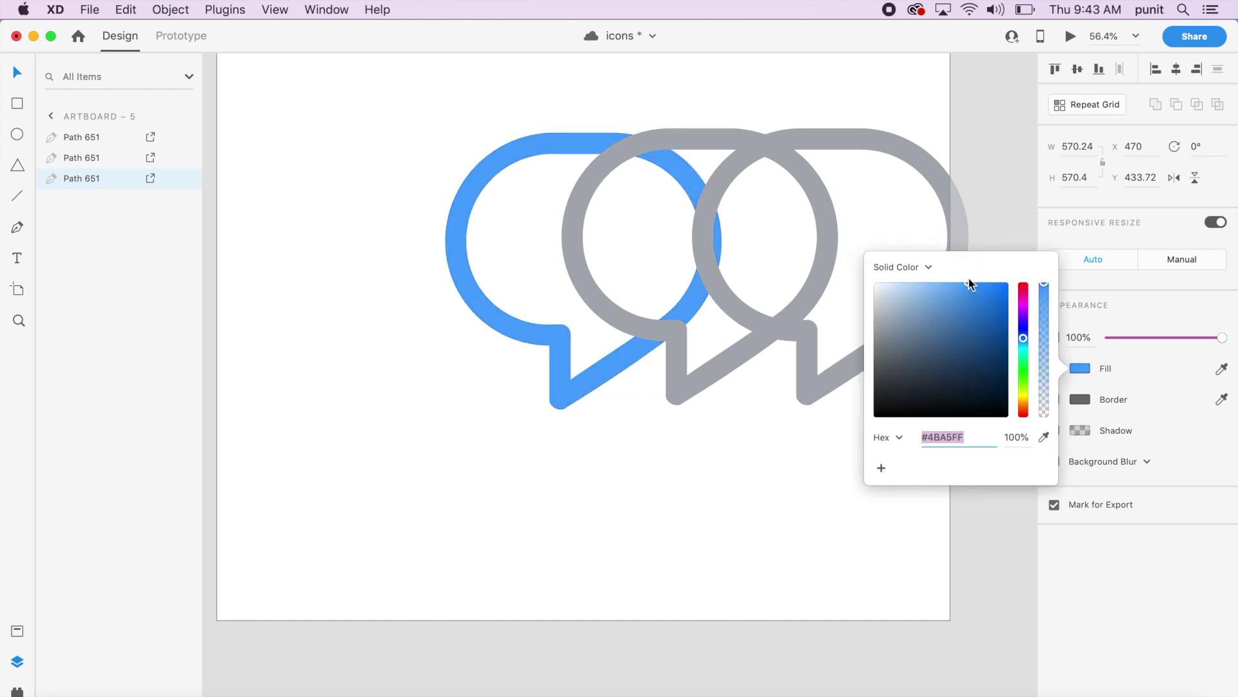
left_click(696, 387)
double_click(702, 384)
left_click(801, 525)
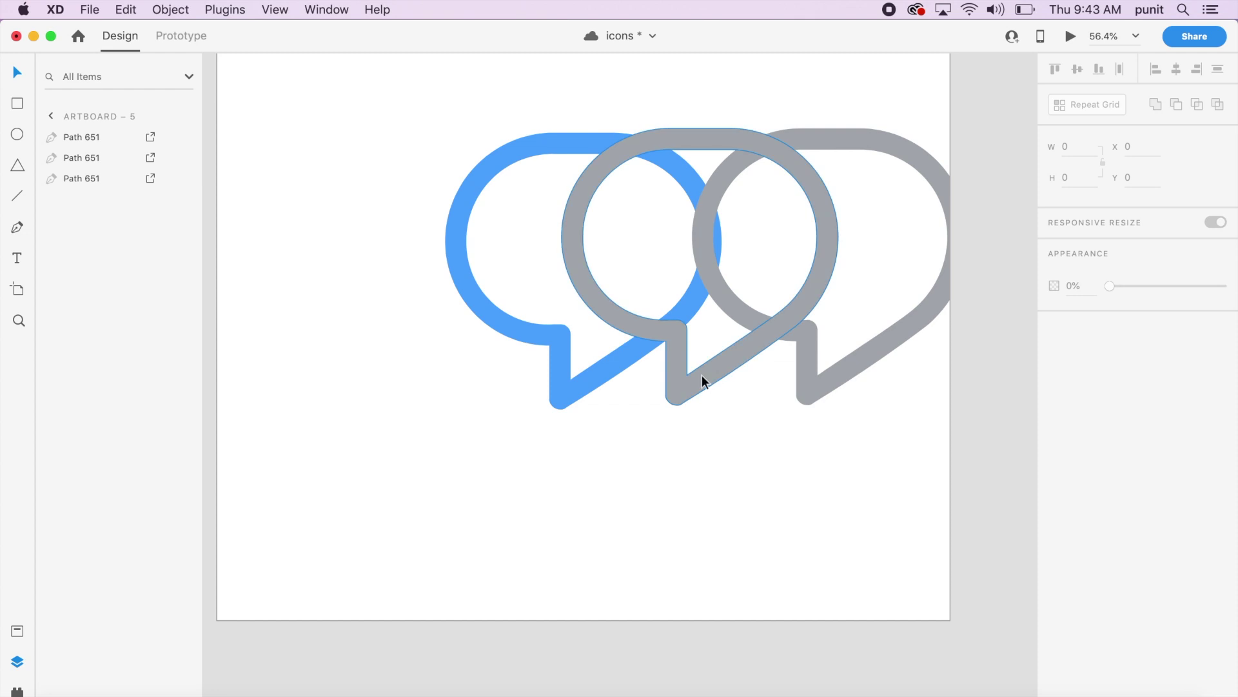
Step: Fill the middle speech bubble with light blue #96CBFF and the third bubble with paler blue #CBE5FF
left_click(737, 382)
left_click(1079, 369)
left_click_drag(936, 303, 929, 271)
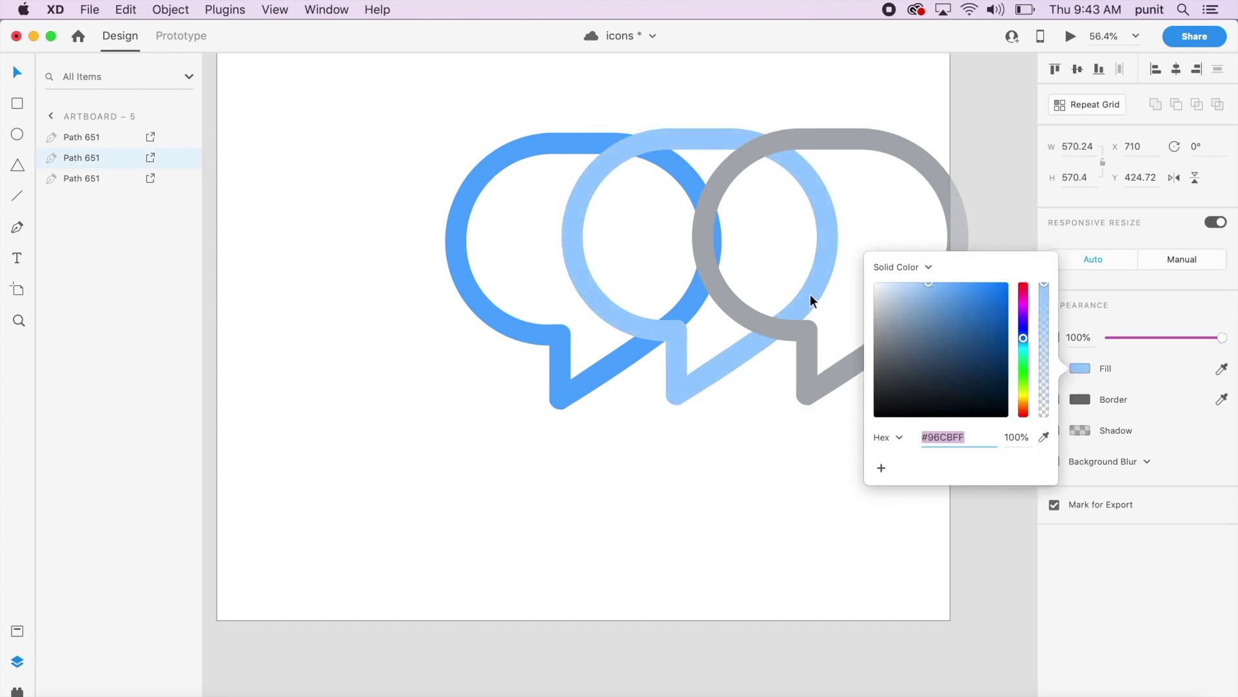
left_click(794, 337)
left_click(1079, 368)
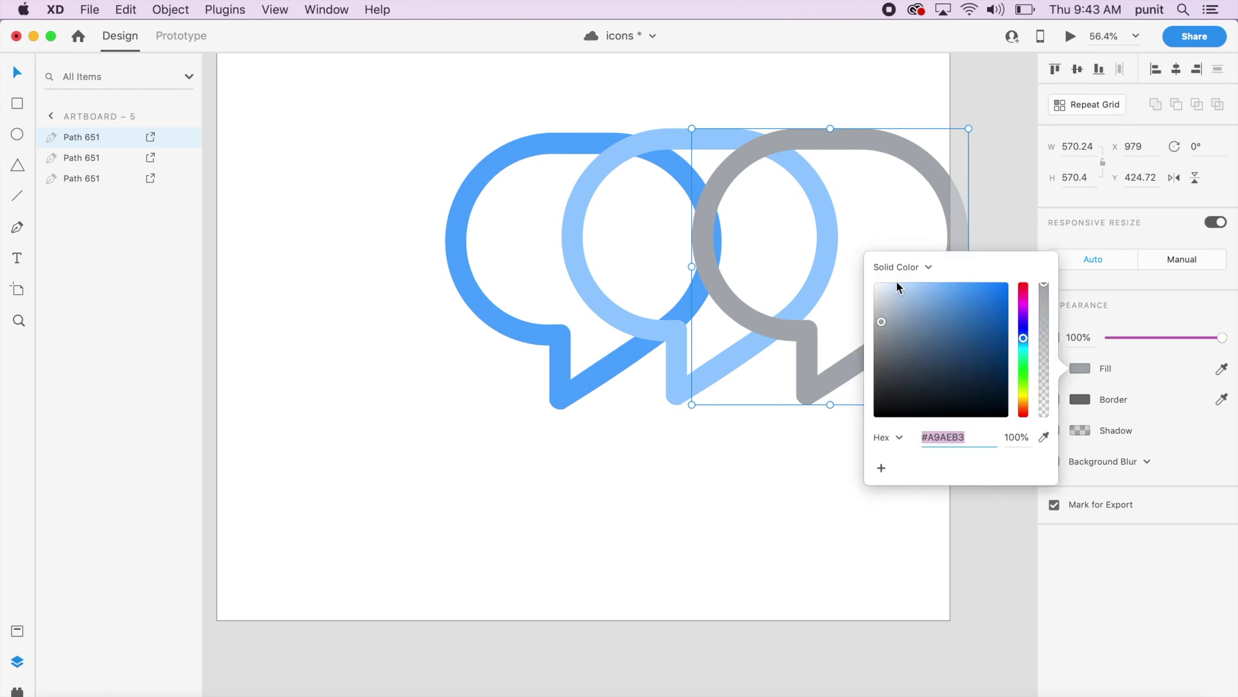
left_click(904, 286)
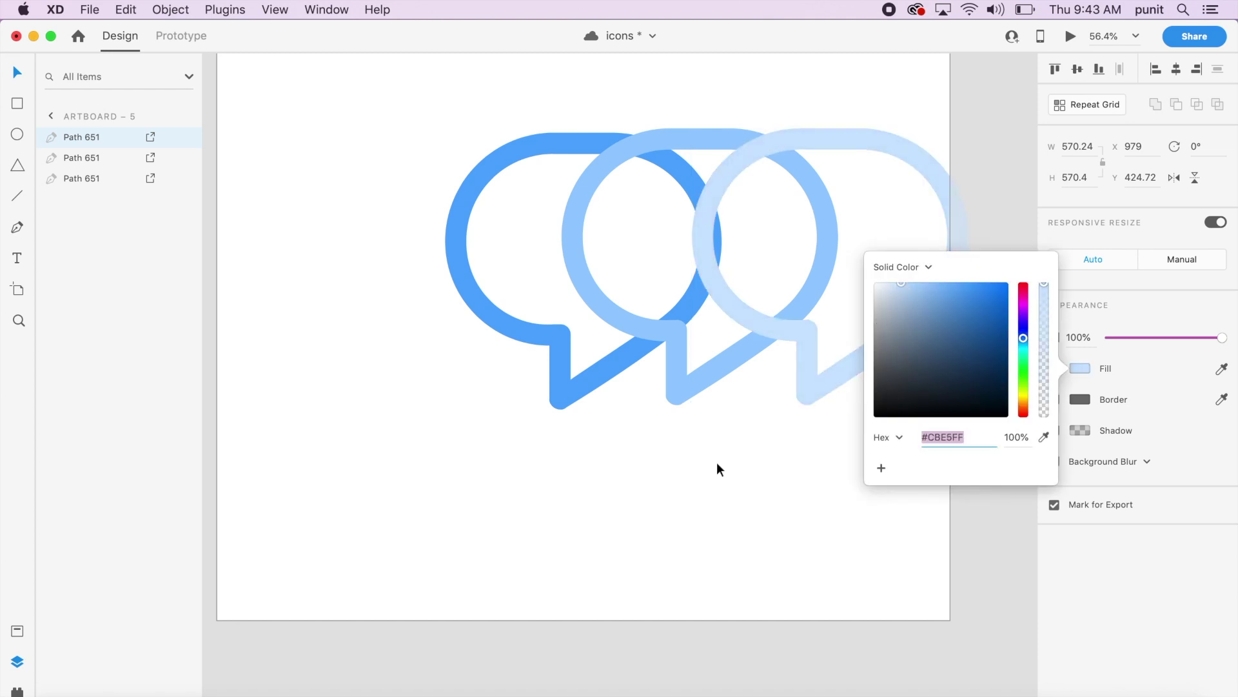
Step: Add a border of size 50 to the middle speech bubble, sampling its own light blue fill as the border colour
left_click(727, 400)
left_click(696, 384)
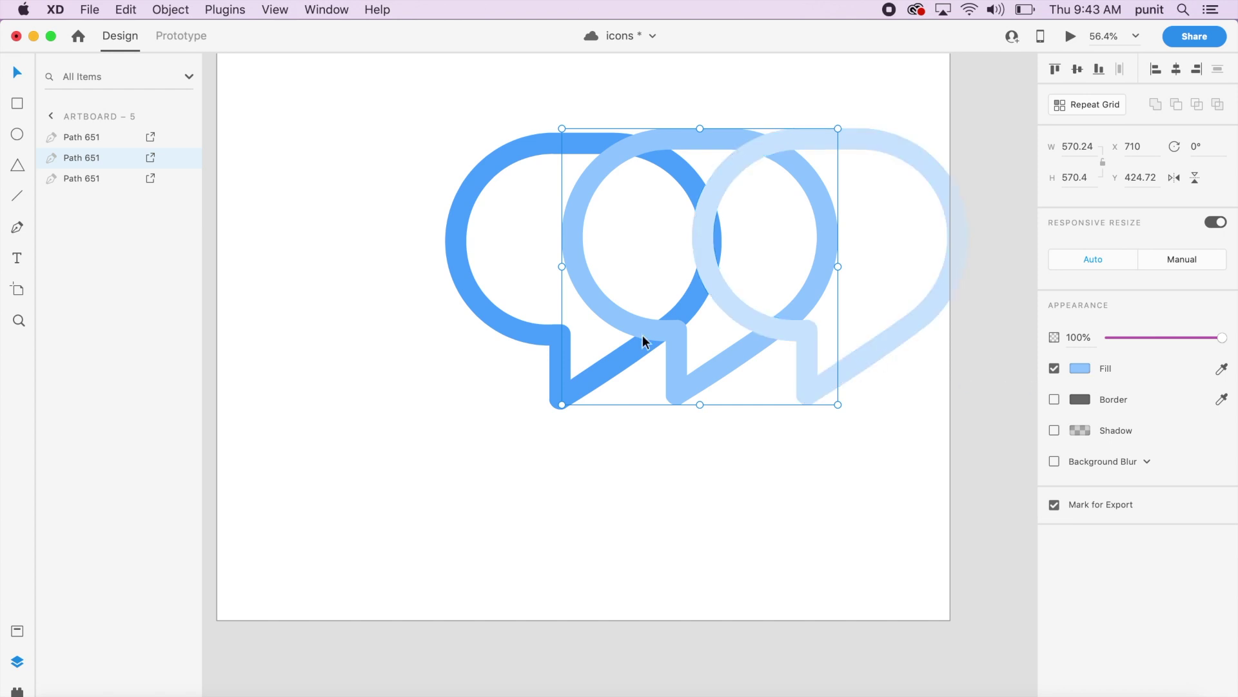
left_click(1054, 399)
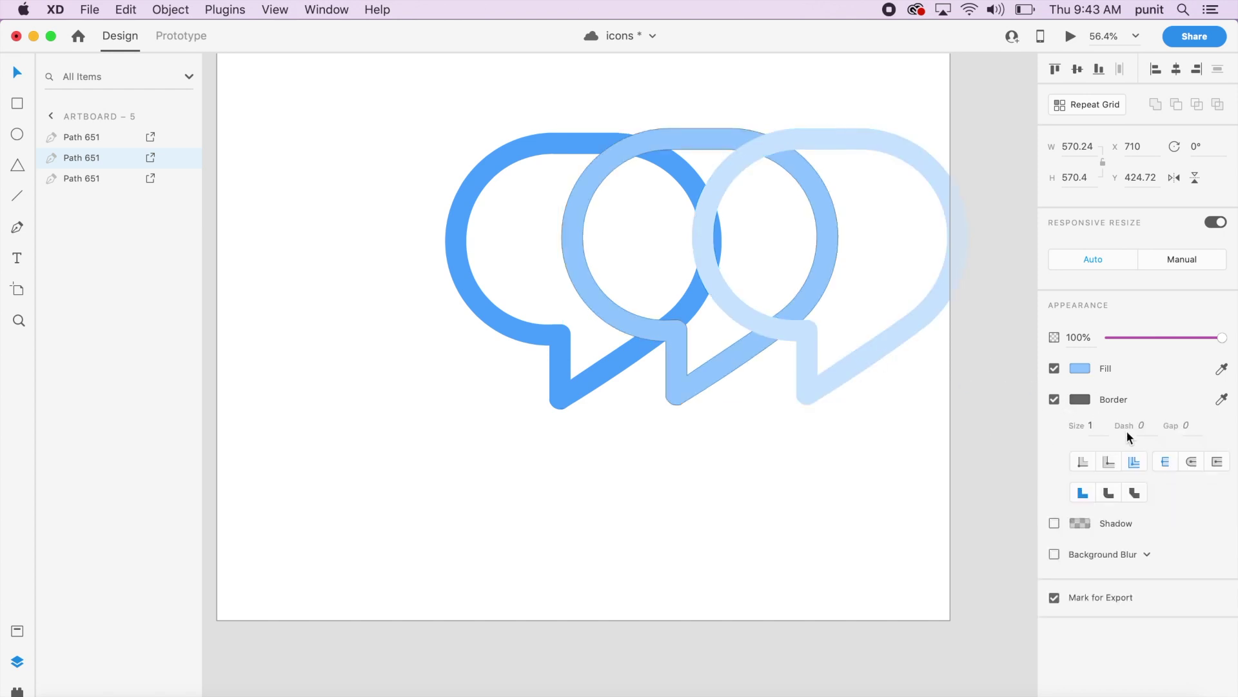
left_click(1221, 399)
left_click(1085, 366)
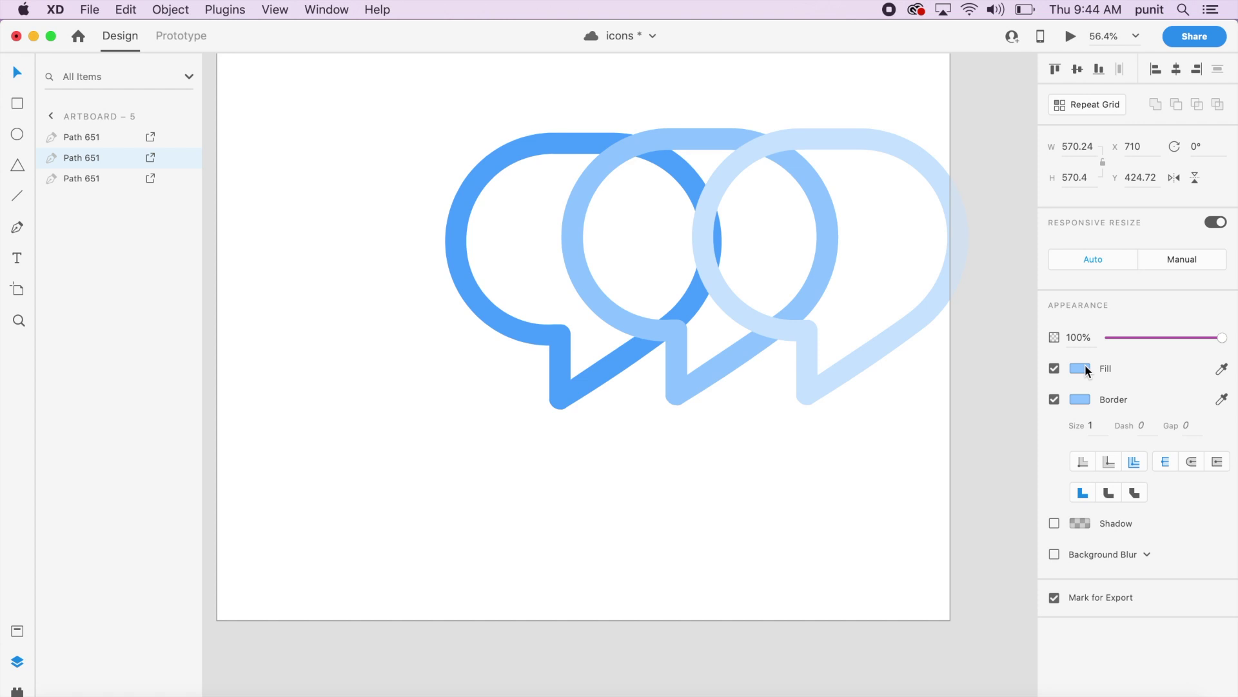
left_click(1103, 430)
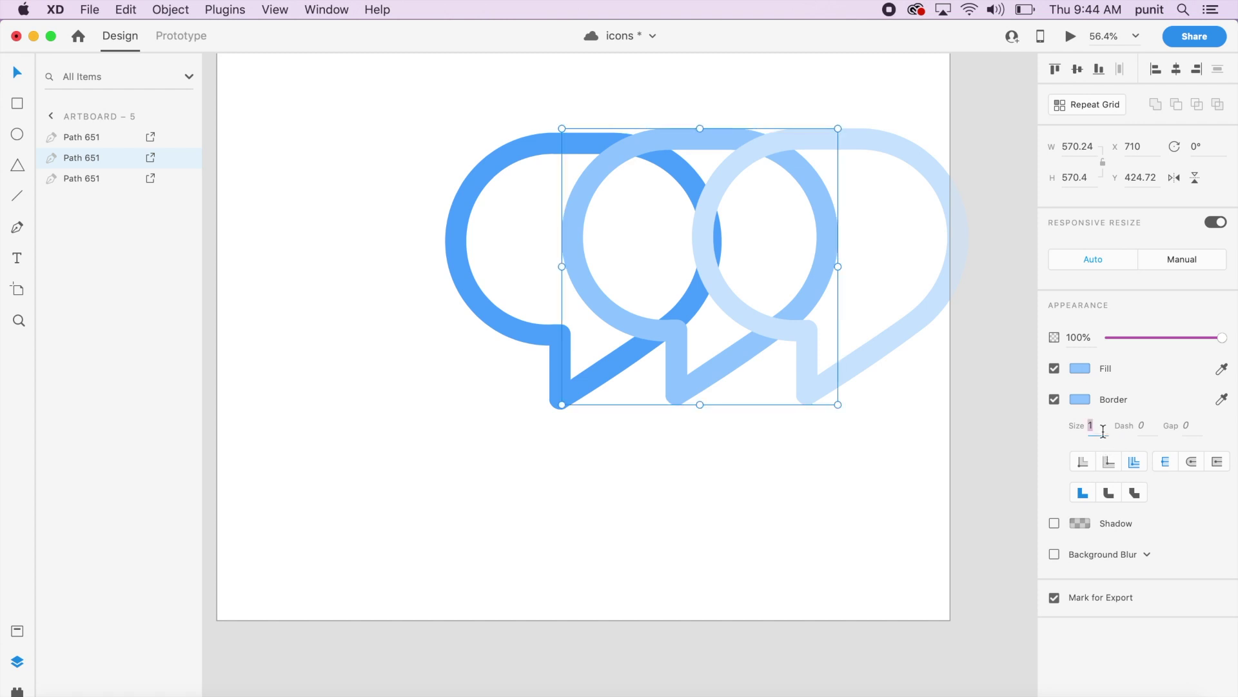
type("50")
key("Return")
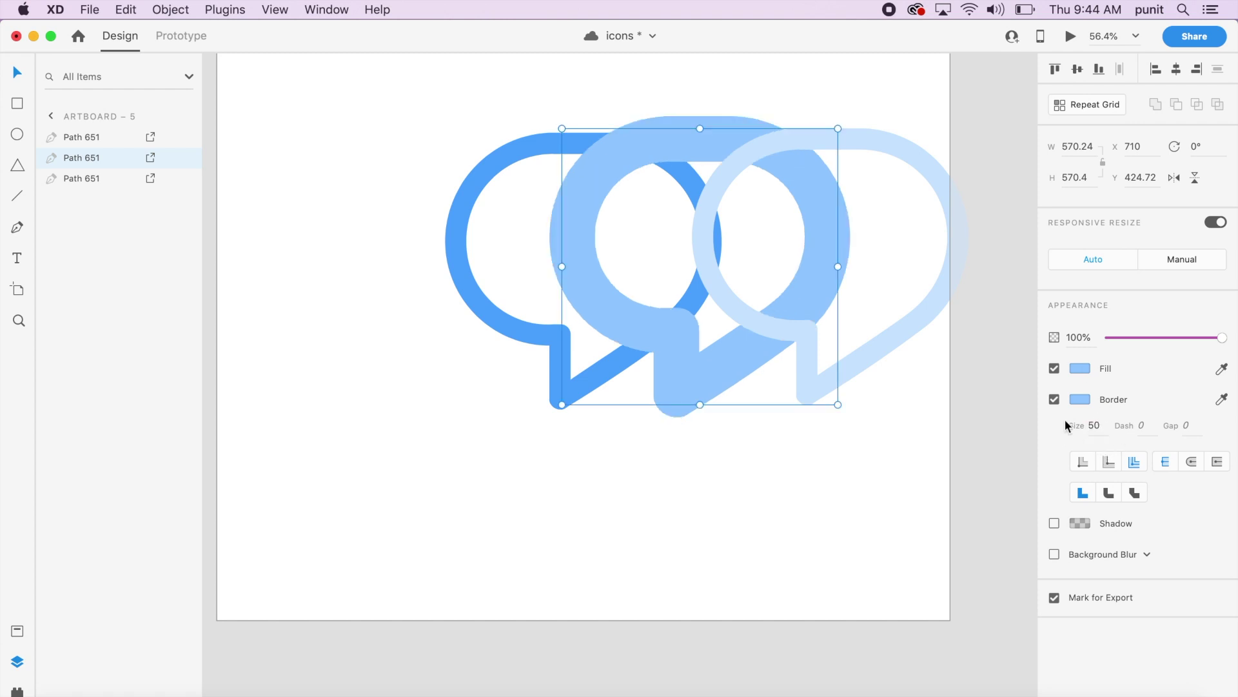
Step: Shrink the middle speech bubble to about 456 × 457, place it inside the darker blue bubble, and send it one level backward
left_click_drag(838, 128, 812, 135)
left_click_drag(699, 169, 595, 160)
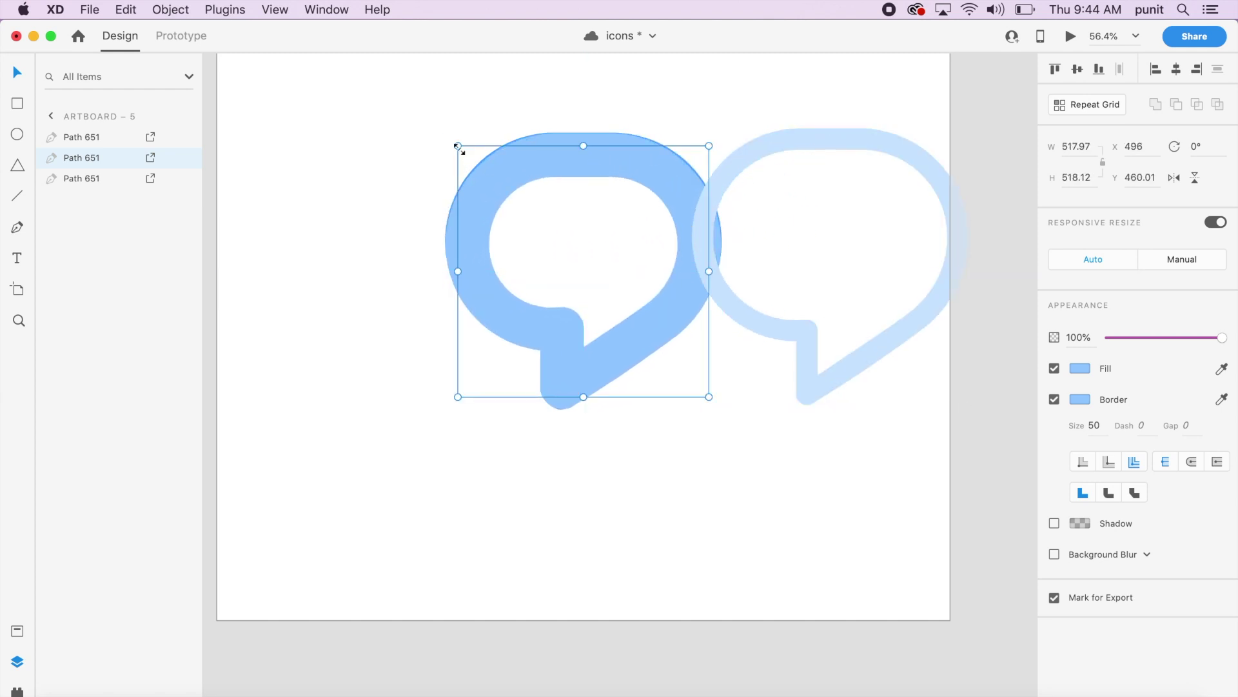
left_click_drag(457, 145, 495, 183)
key("super+bracketleft")
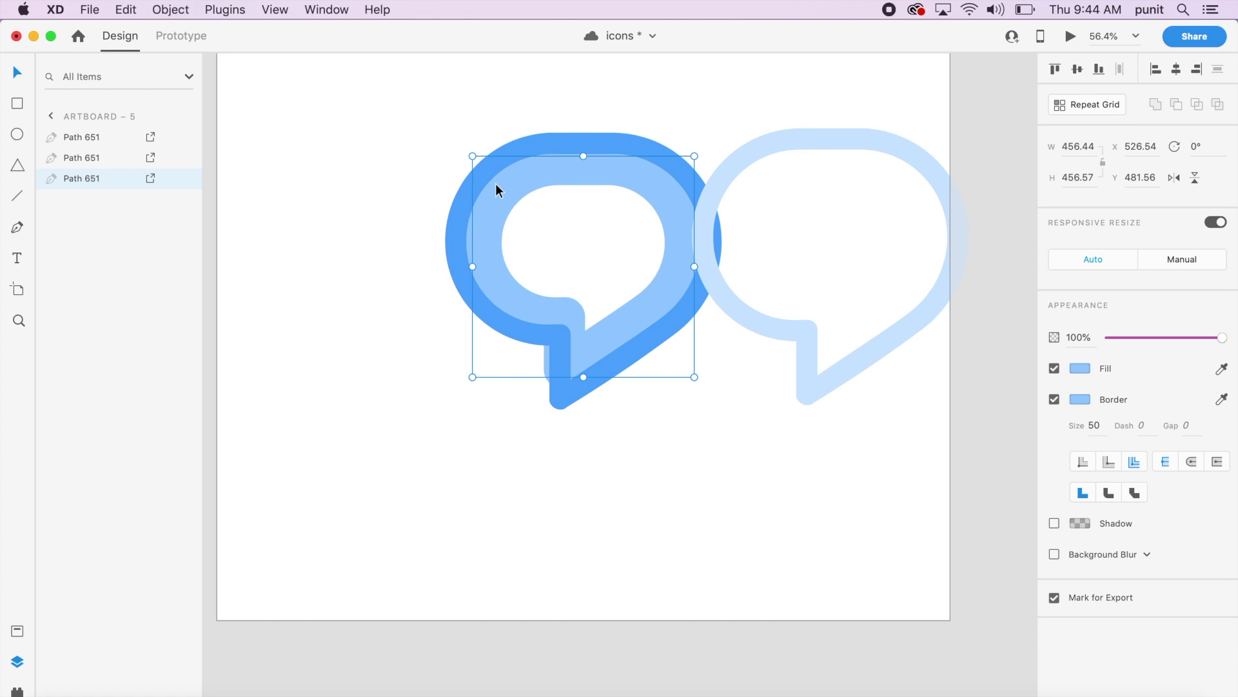
Step: Nudge the inner light blue bubble right until its edge is tucked behind the darker bubble's outline
key("Right")
key("Right")
key("Right")
key("Right")
key("Right")
key("Right")
key("Right")
key("Right")
key("Right")
key("Right")
key("Right")
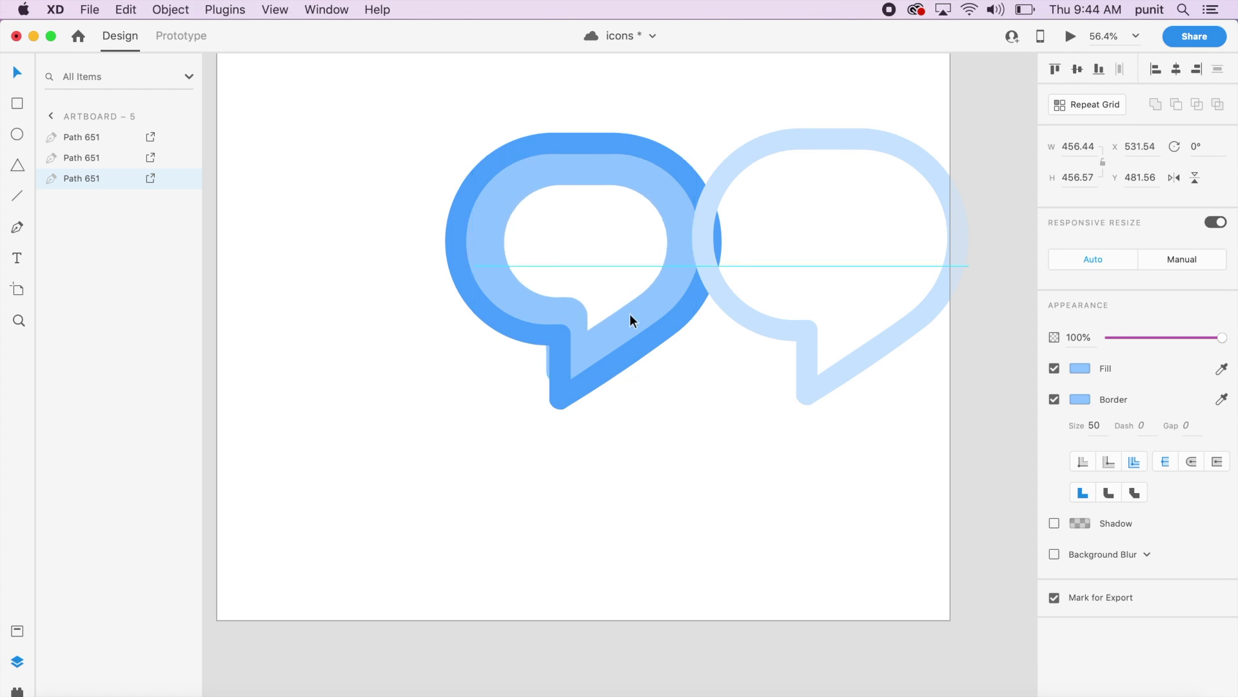
left_click(724, 458)
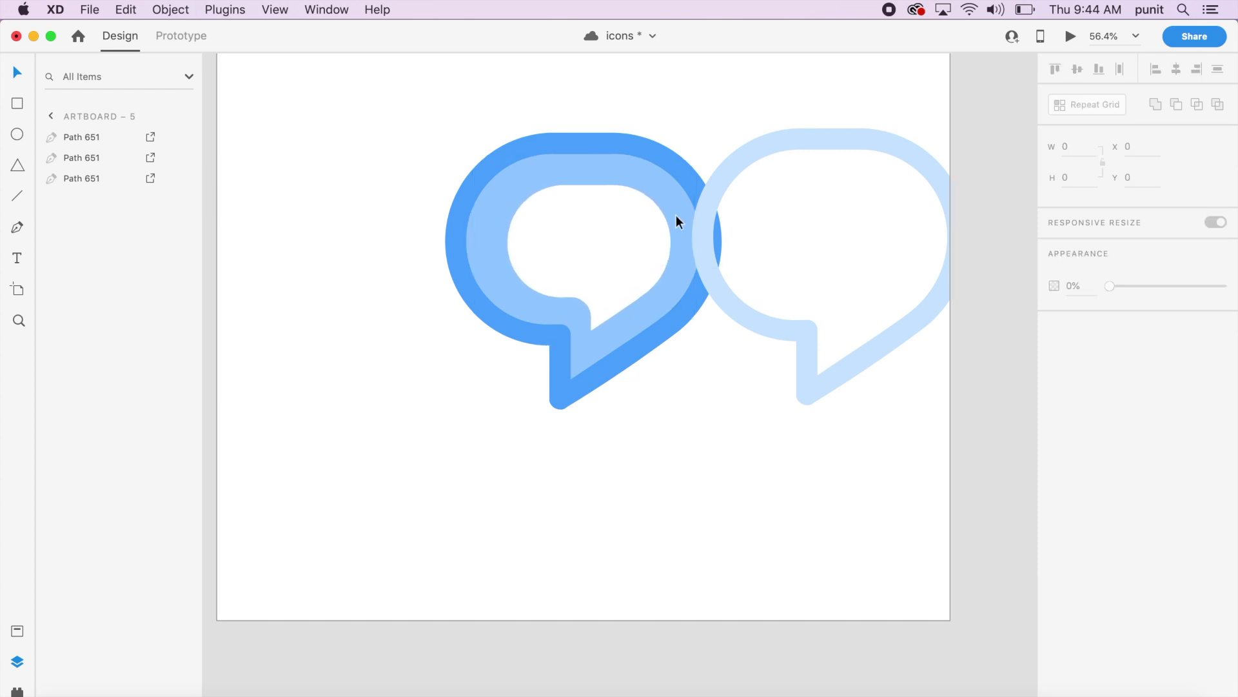
Step: Add a border of size 100 to the palest speech bubble, sampling its own fill as the border colour
left_click(742, 308)
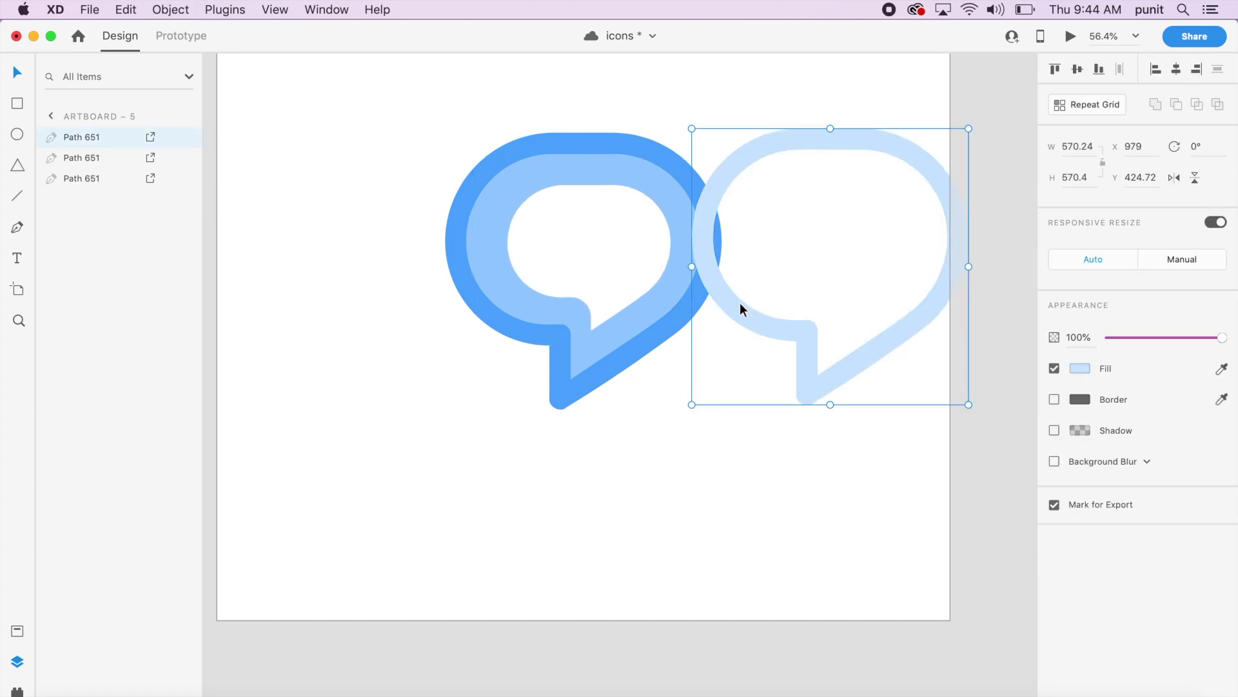
left_click(1054, 399)
left_click(1222, 400)
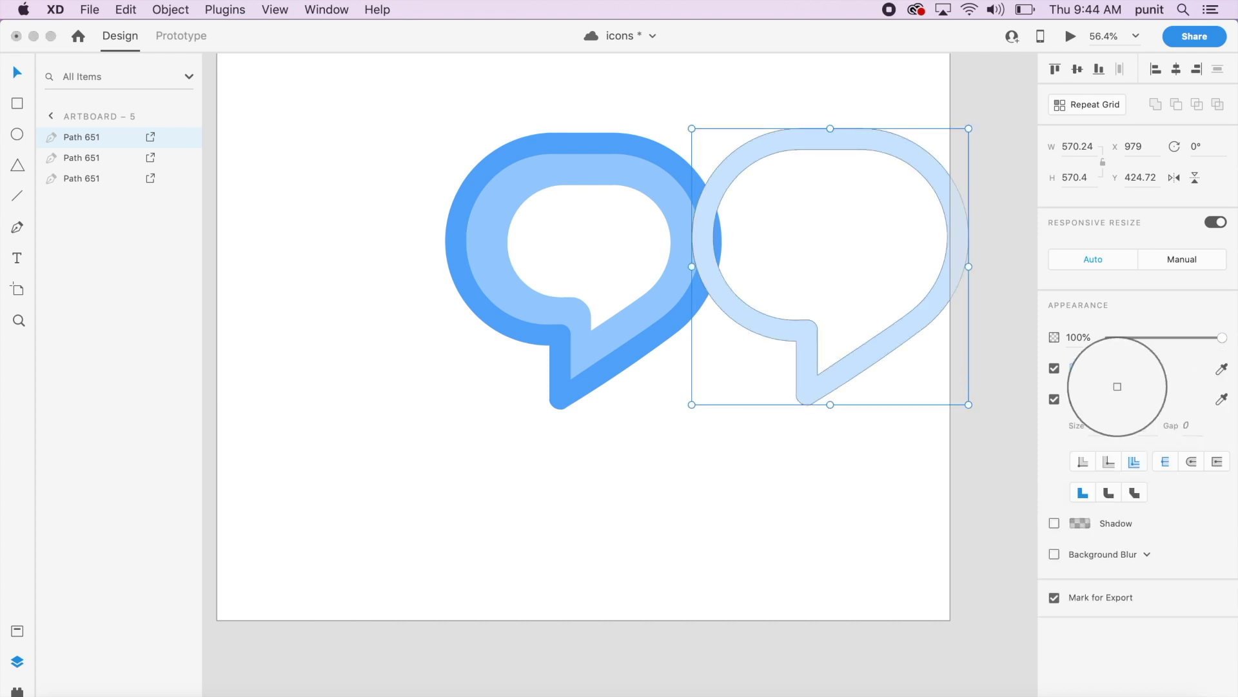
left_click(1084, 366)
left_click(1098, 427)
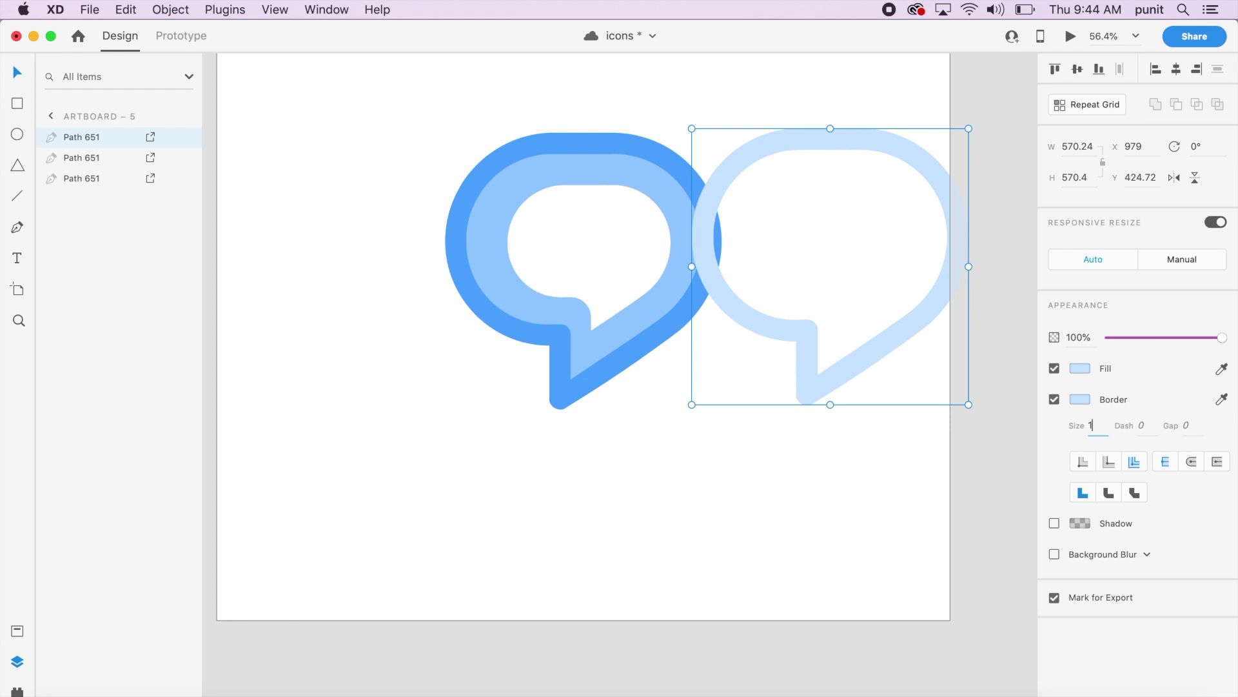
type("00")
key("Return")
Step: Shrink the palest bubble to about 263 × 263, place it in the centre of the other bubbles, and send it to the back
left_click_drag(969, 128, 819, 246)
left_click_drag(769, 378, 602, 296)
key("super+shift+bracketleft")
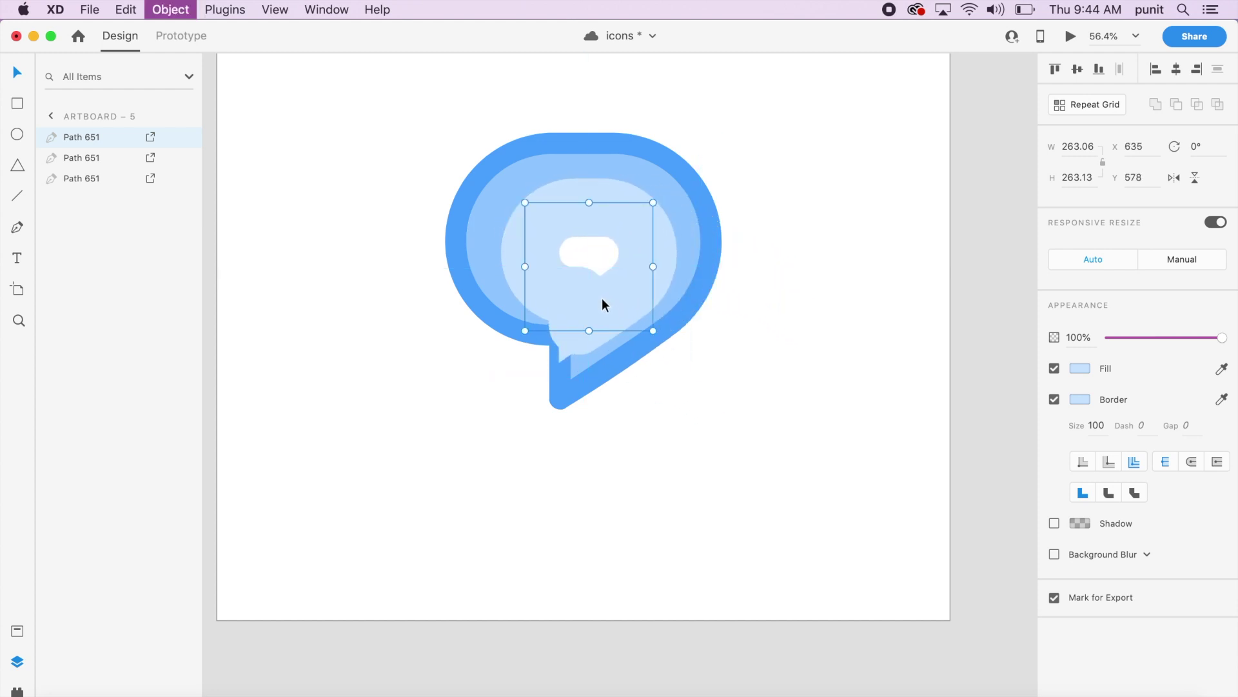
left_click(828, 382)
Step: Draw a closed four-sided Pen path just right of the speech bubble, starting at about X 1081, Y 314
scroll(830, 382, "down", 3)
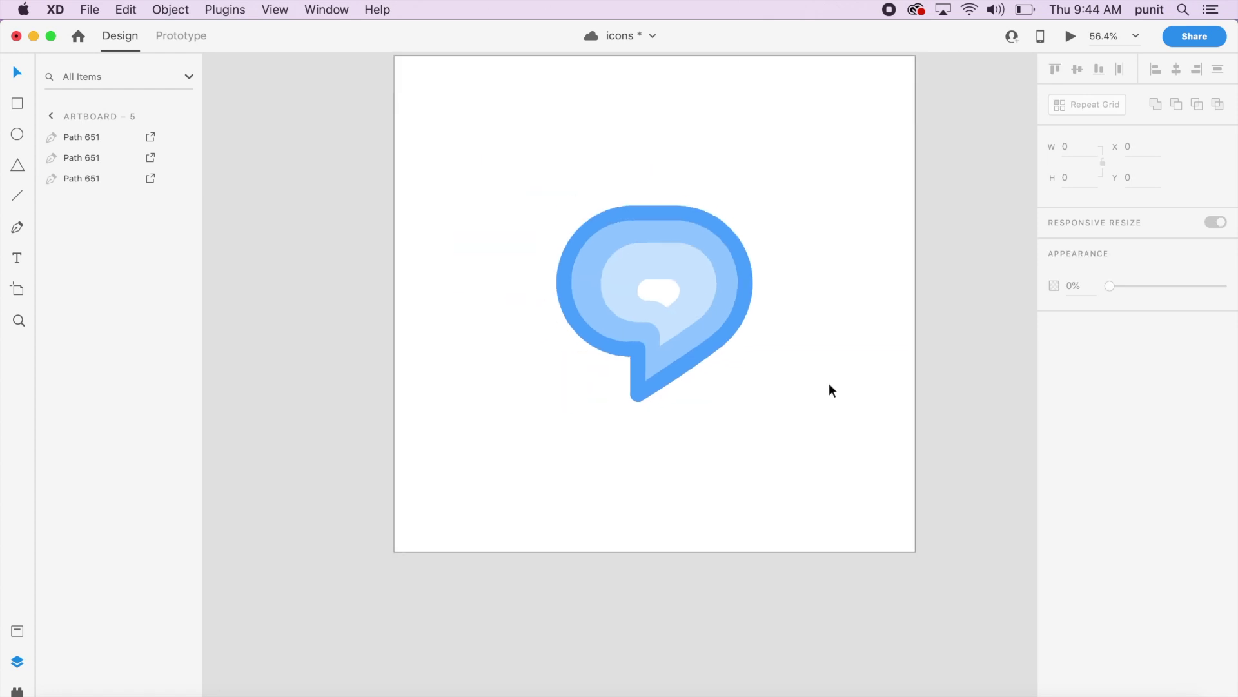
key("p")
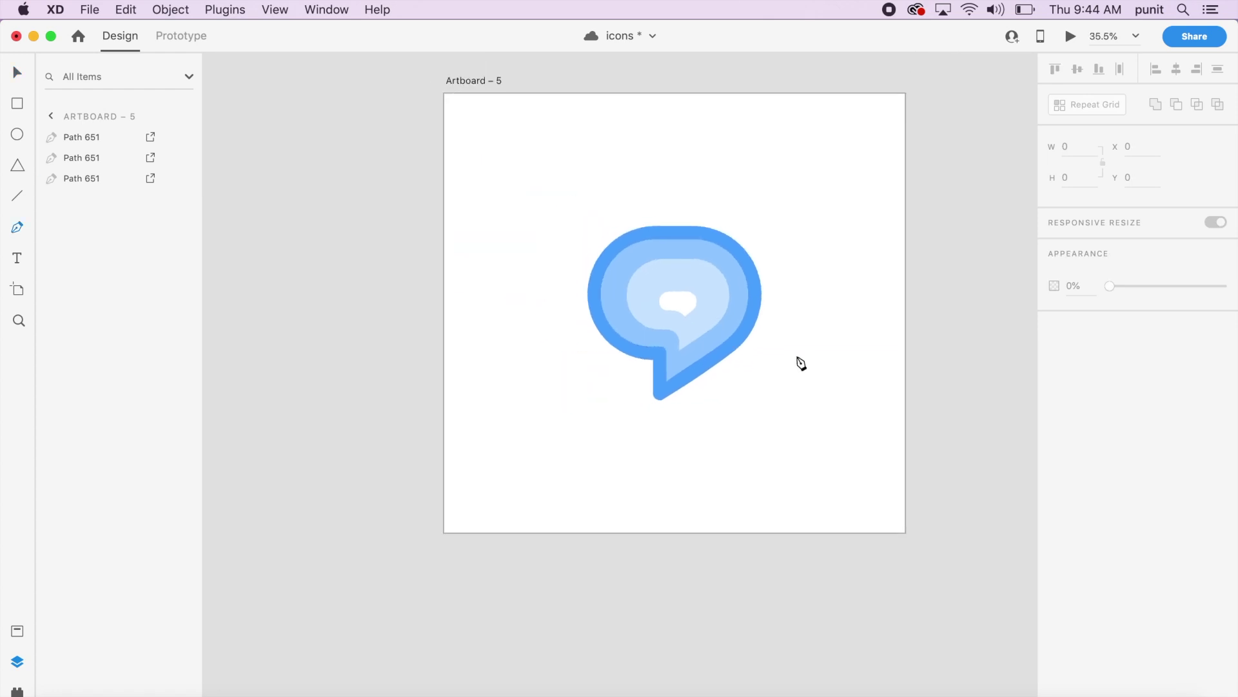
left_click(774, 189)
left_click(774, 428)
left_click(900, 433)
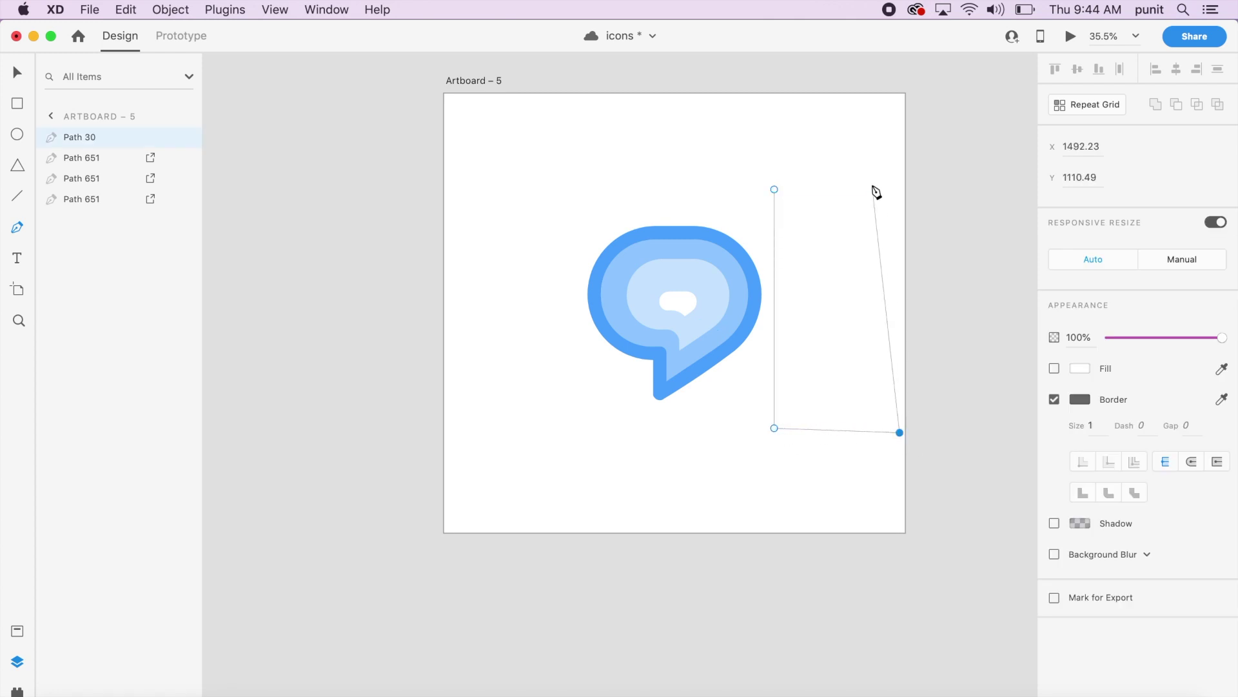
left_click(890, 189)
left_click(774, 189)
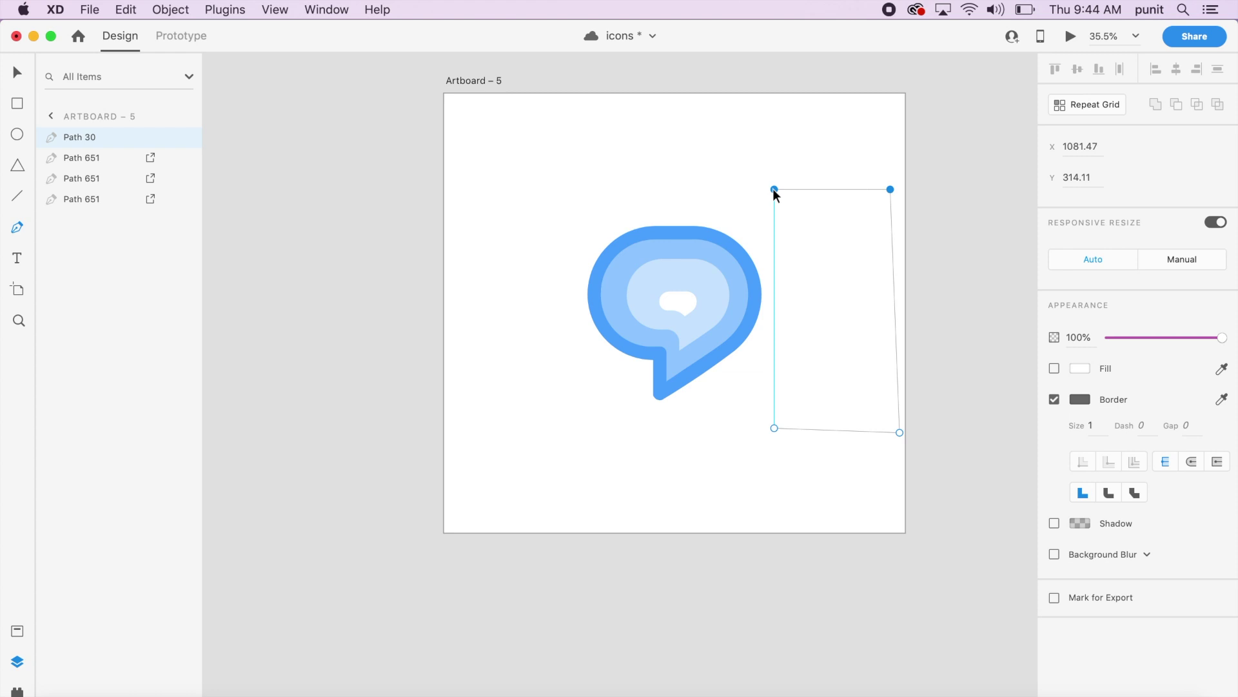
Step: Bend both upright sides of the path leftward with smooth midpoints at about X 967, Y 688 and X 1381, Y 708
left_click(774, 246)
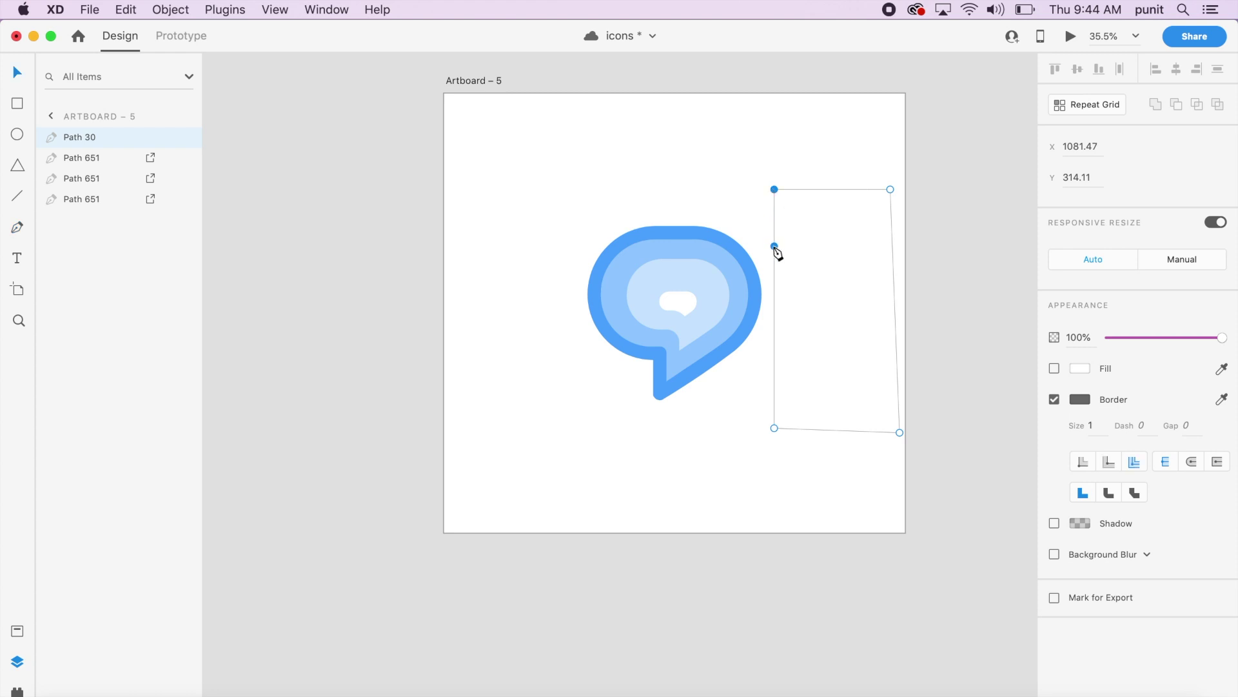
left_click(775, 301)
left_click_drag(774, 301, 739, 309)
double_click(740, 304)
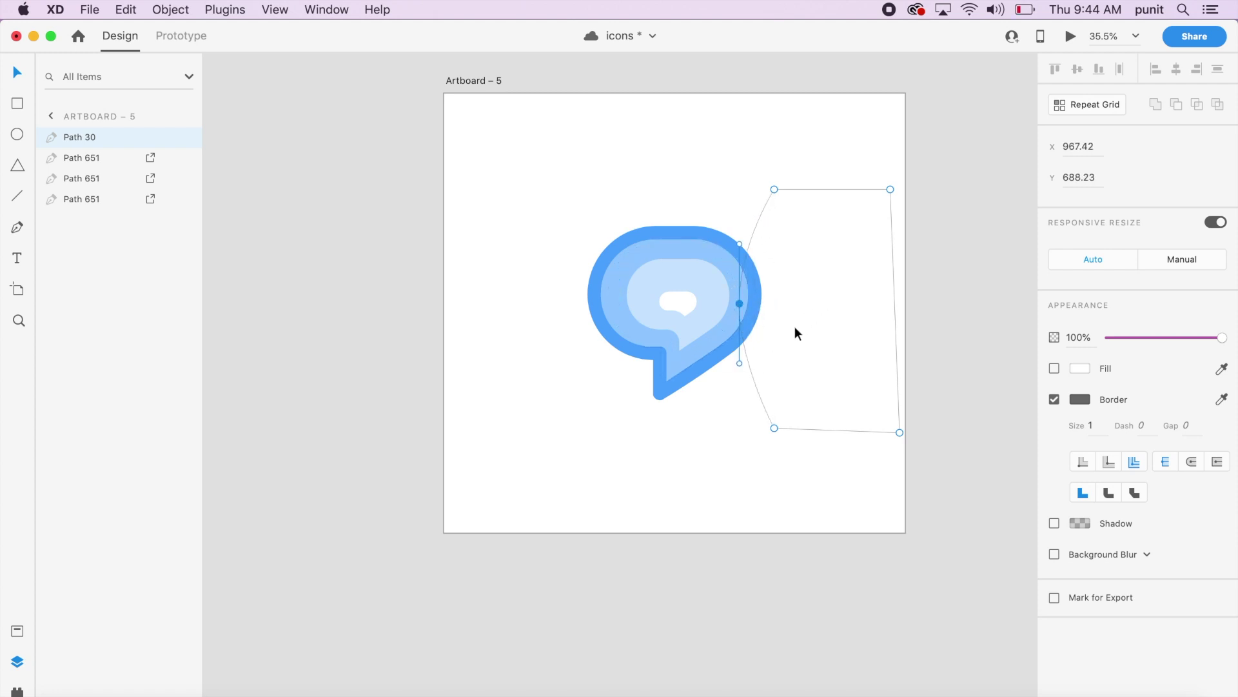
left_click(896, 309)
left_click_drag(896, 309, 866, 310)
double_click(866, 310)
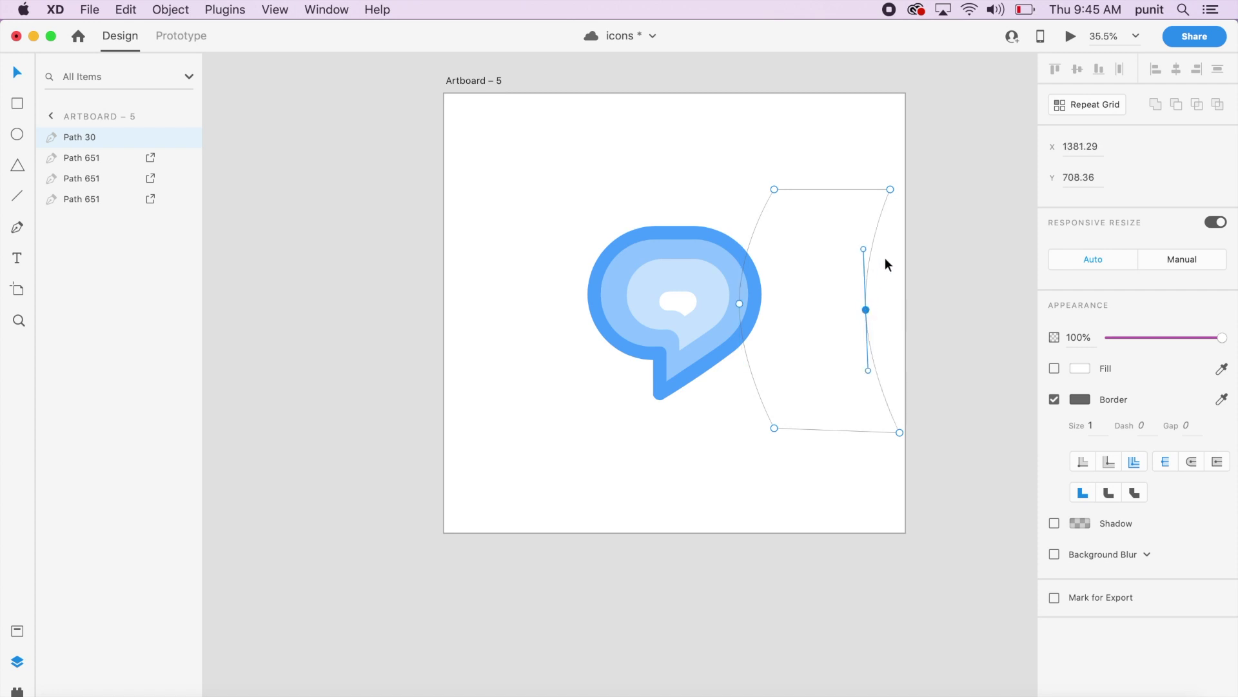
left_click(877, 311)
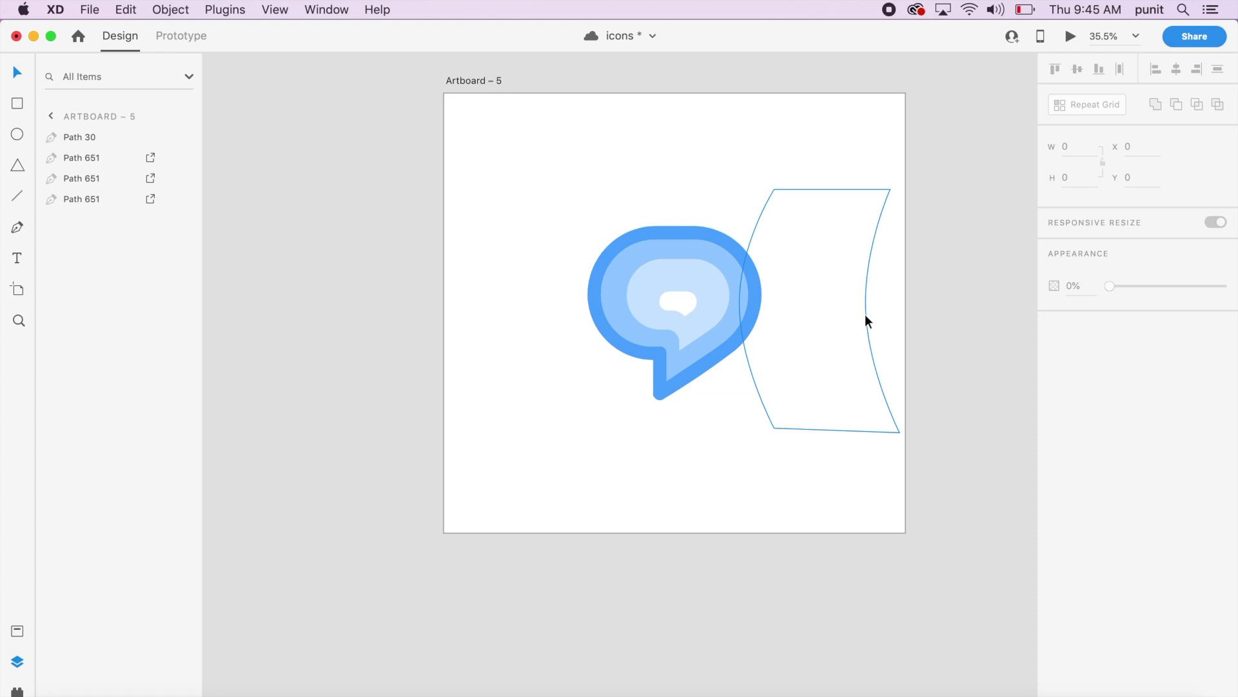
Step: Move the curved path up to about Y 272 and place a duplicate of it at about X 63, Y 938
left_click(865, 313)
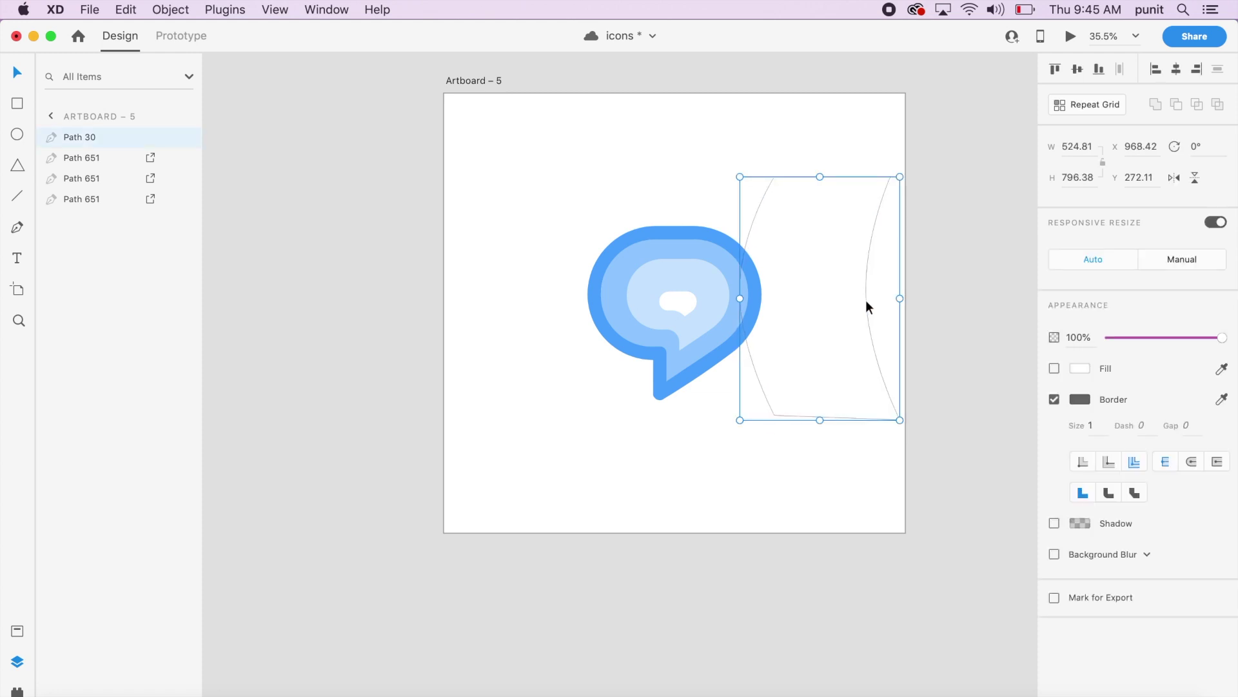
left_click(721, 355)
left_click(757, 375, "shift")
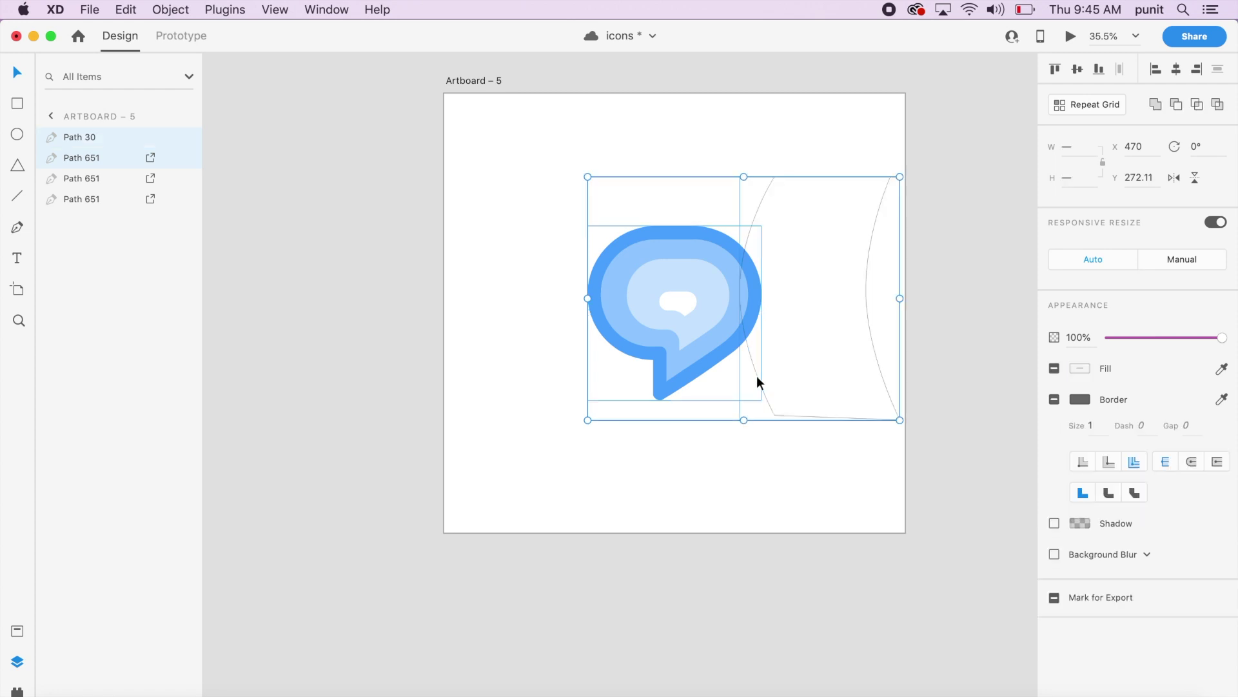
left_click(766, 450)
left_click(787, 416)
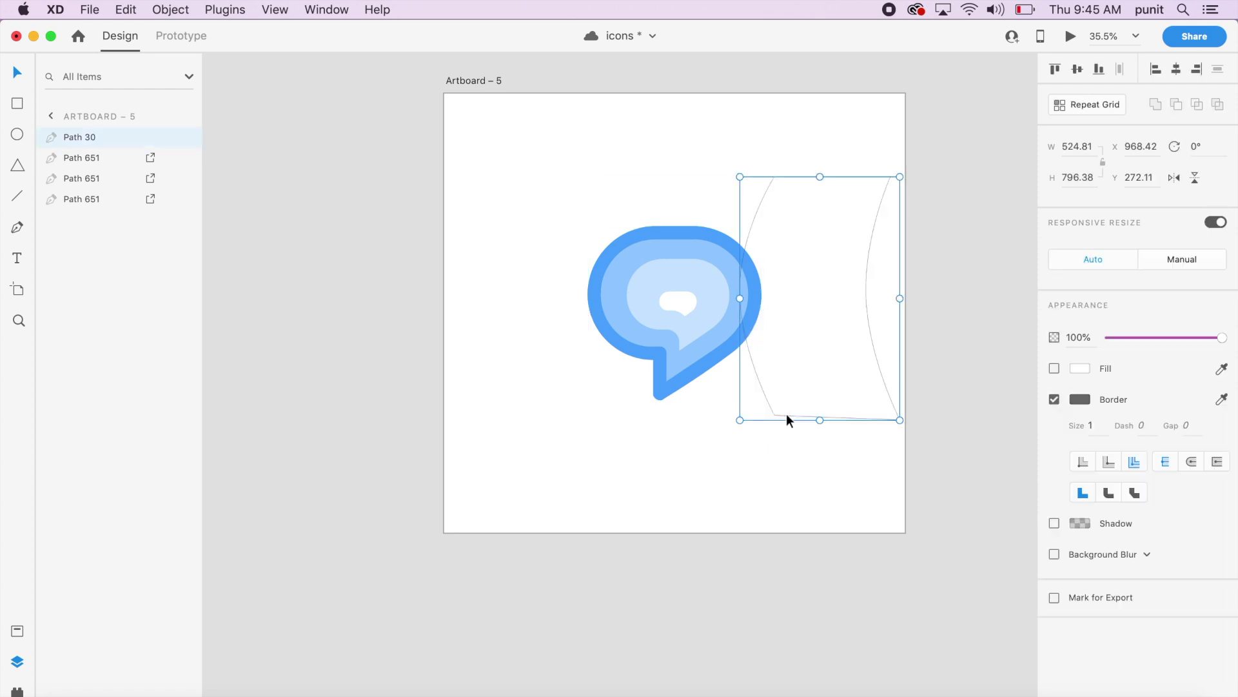
left_click_drag(787, 418, 748, 618, "alt")
left_click(752, 359)
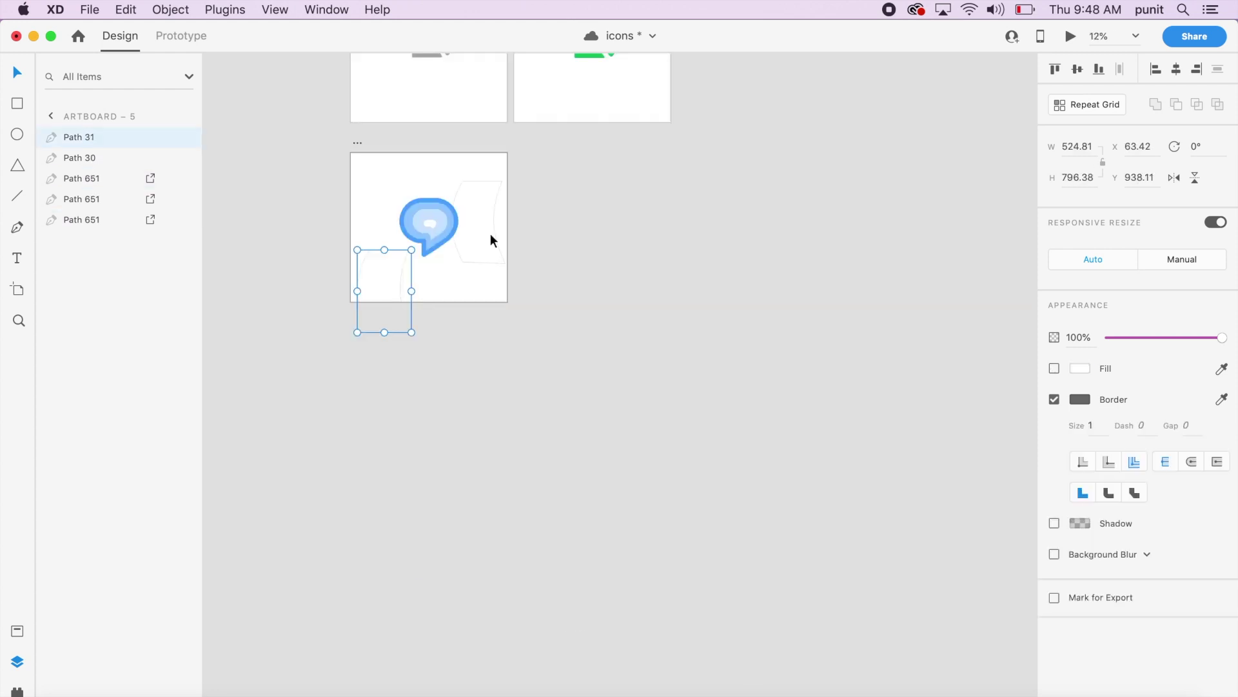
left_click(532, 295)
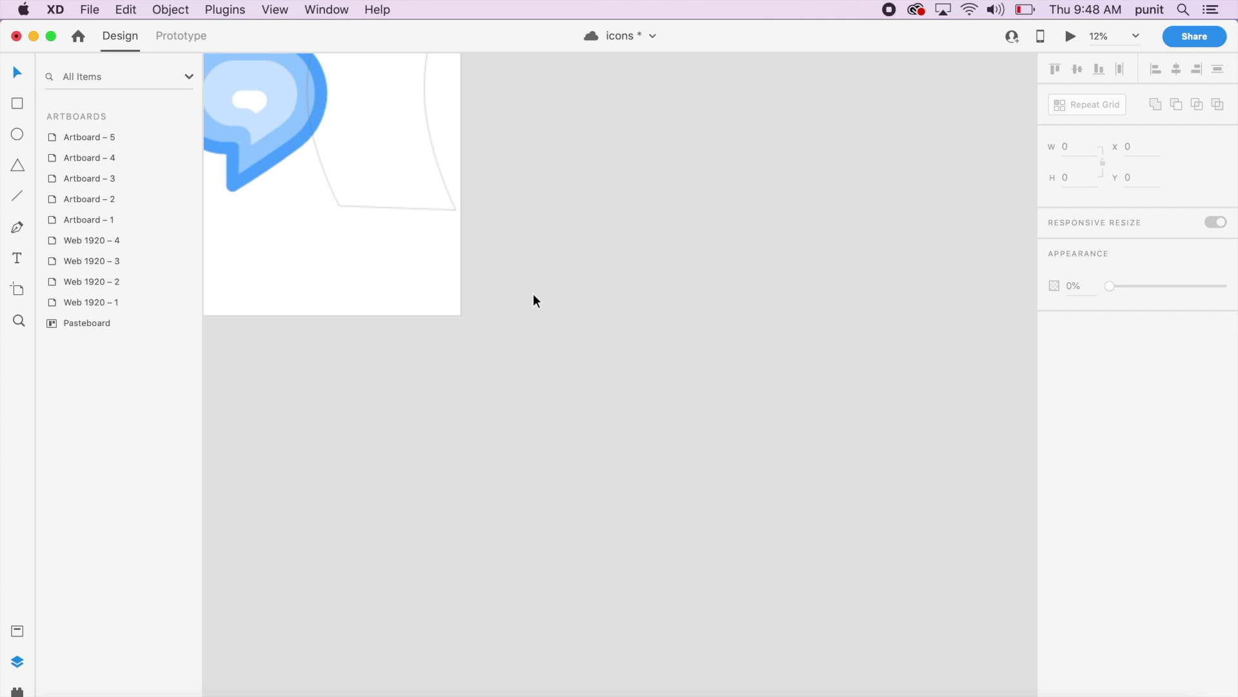
Step: Mask the outer dark blue speech bubble with the curved path on its right
scroll(533, 293, "up", 5)
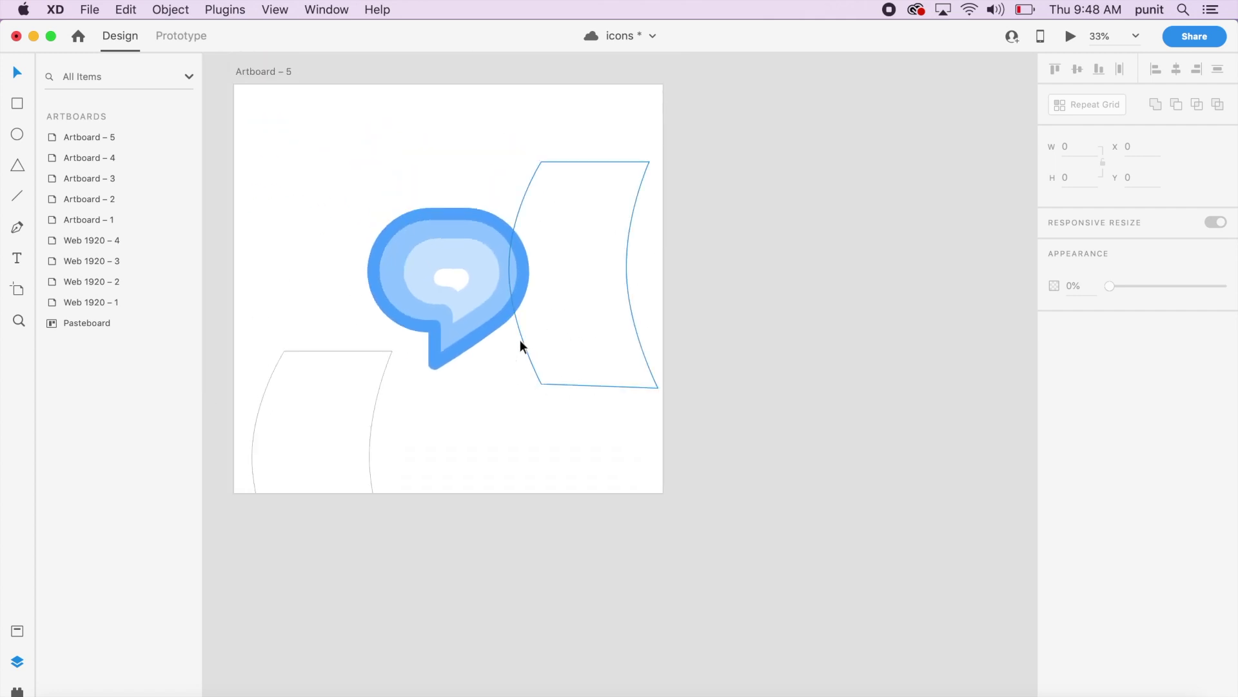
left_click(520, 339)
left_click(449, 360, "shift")
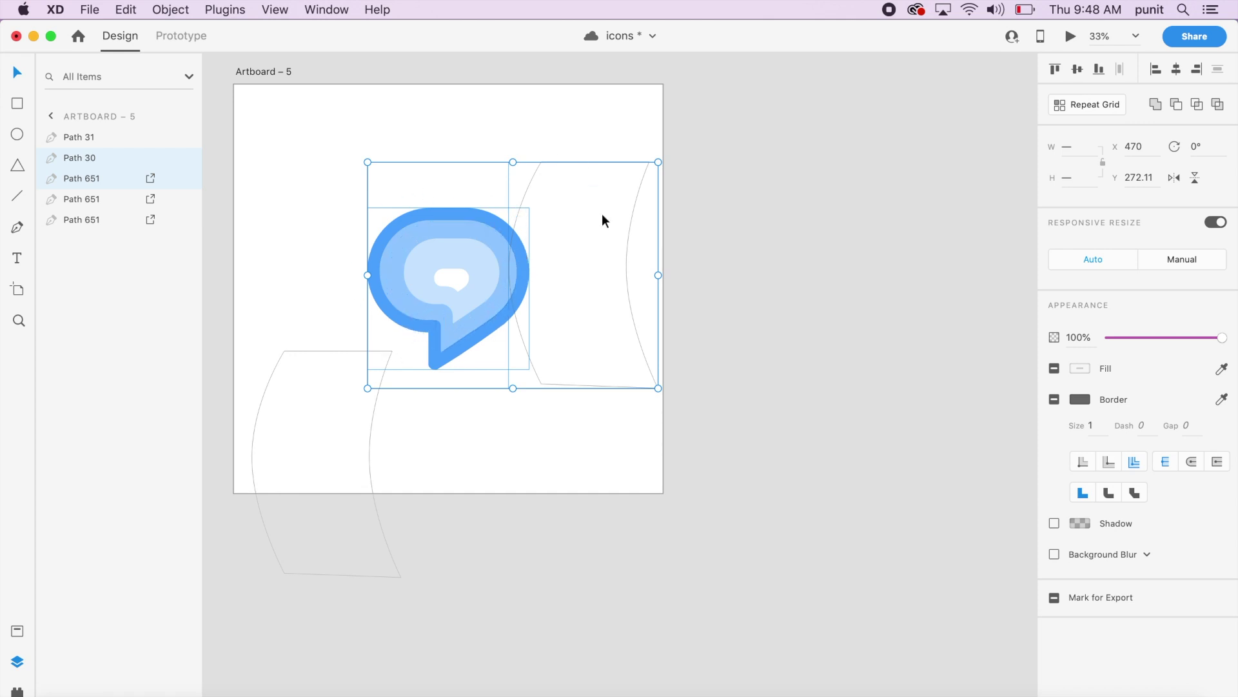
key("super+shift+m")
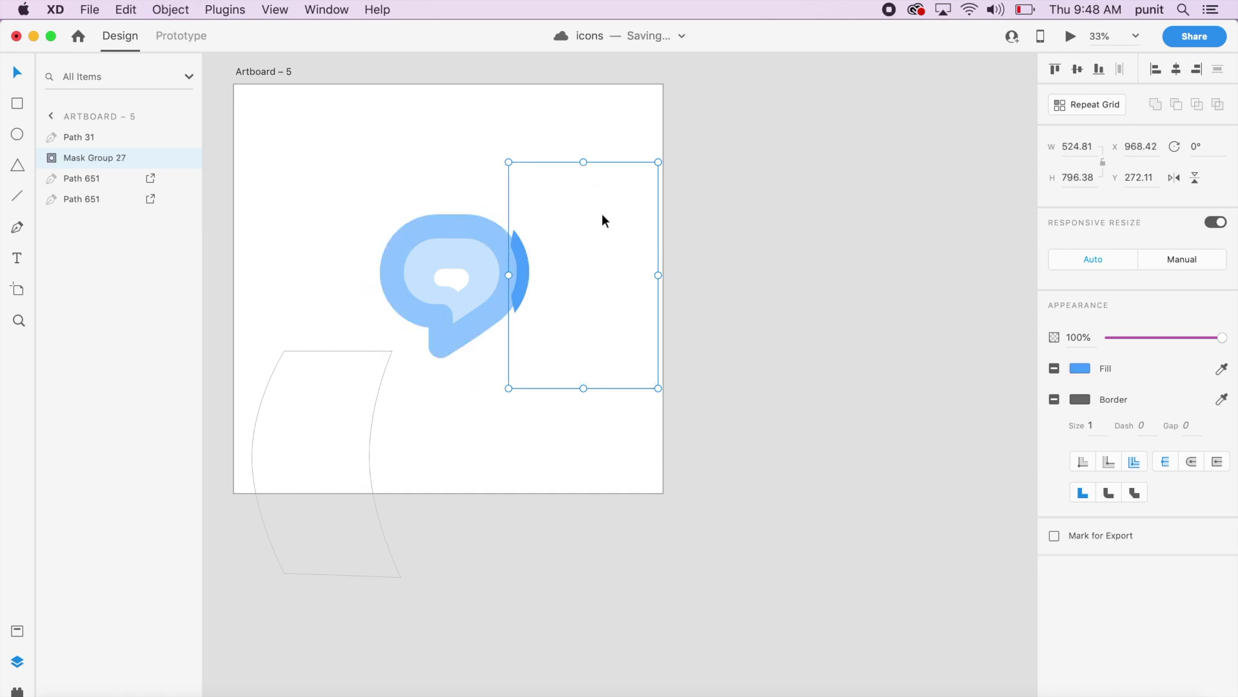
Step: Inside the mask group, narrow the curved mask path to a width of about 453 so its left edge clears the bubble
double_click(527, 277)
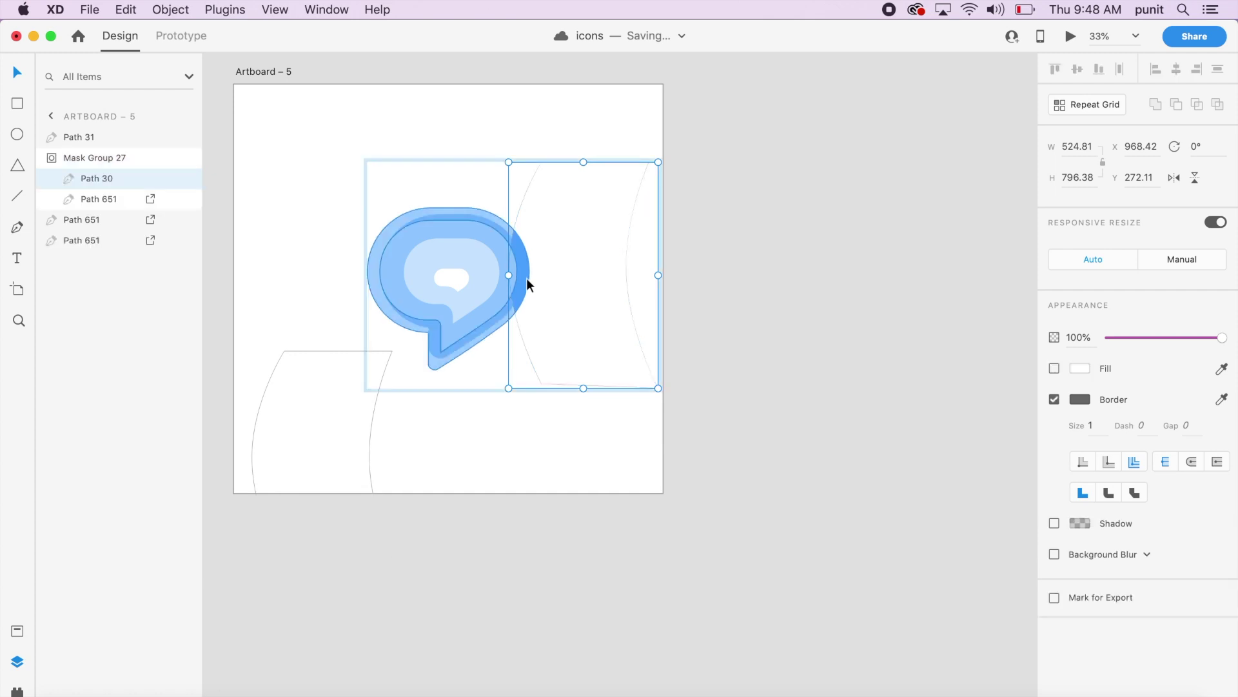
left_click_drag(508, 275, 532, 277)
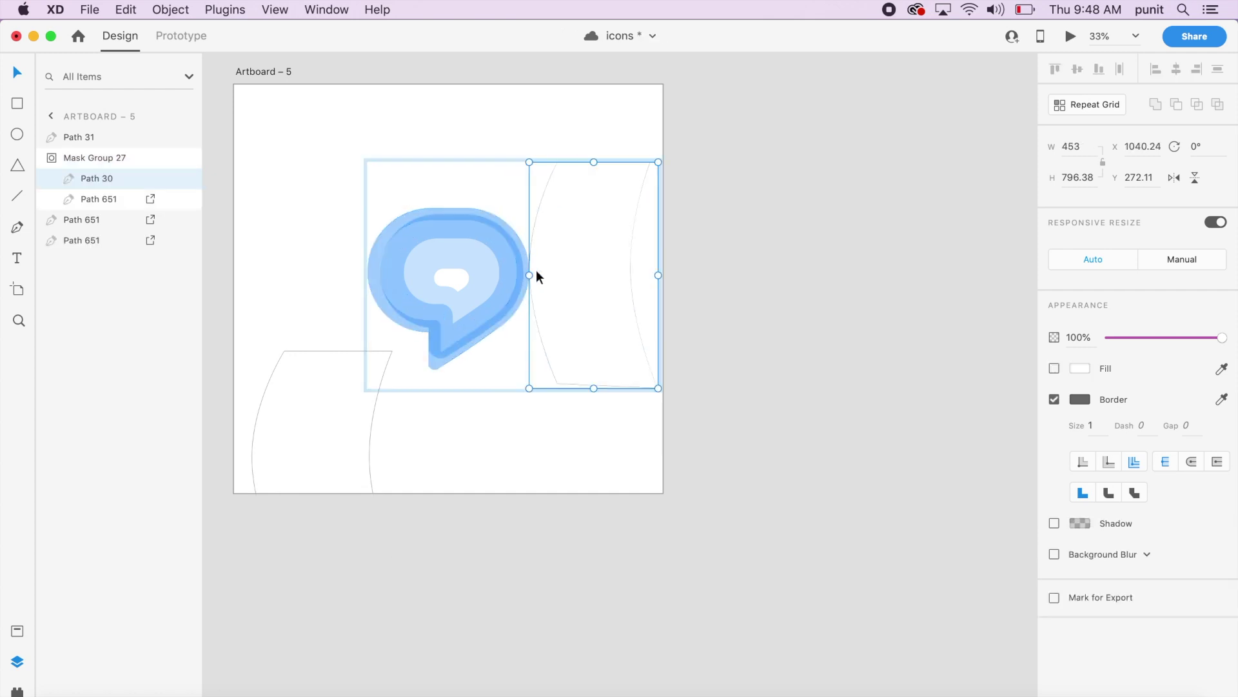
scroll(653, 276, "down", 5)
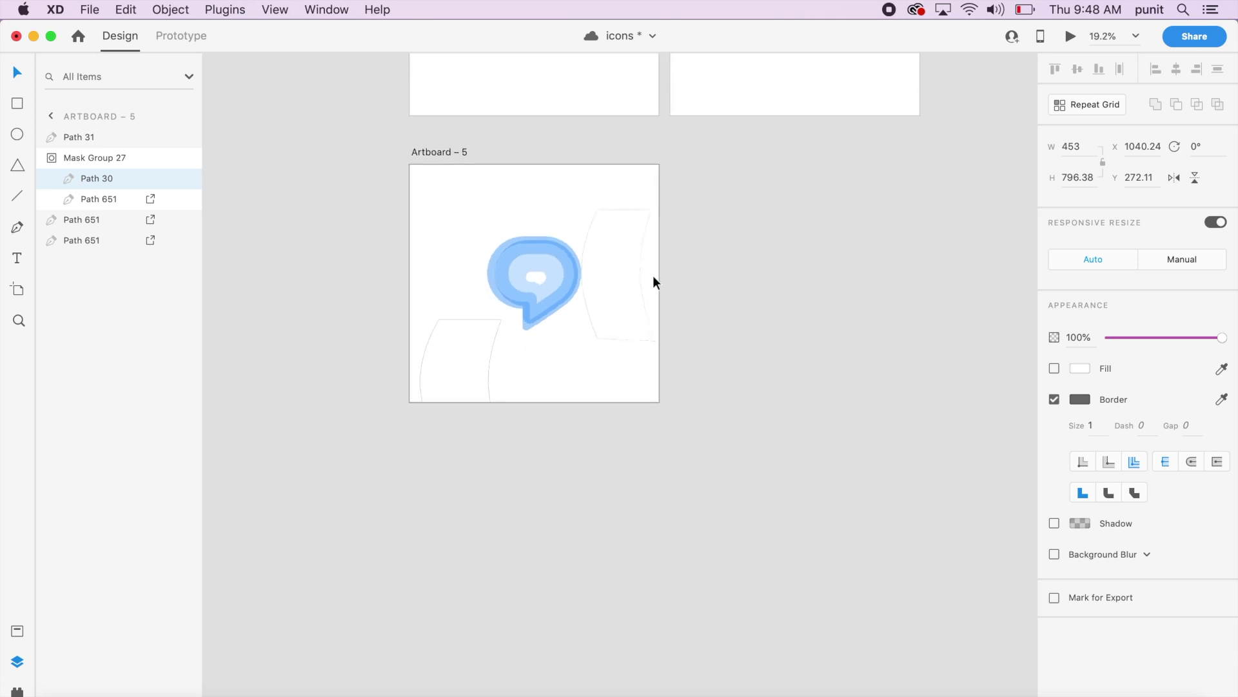
Step: Widen the curved mask path of the outer dark blue bubble to about 804 by extending its right edge past the artboard
scroll(645, 284, "right", 2)
left_click_drag(631, 292, 688, 291)
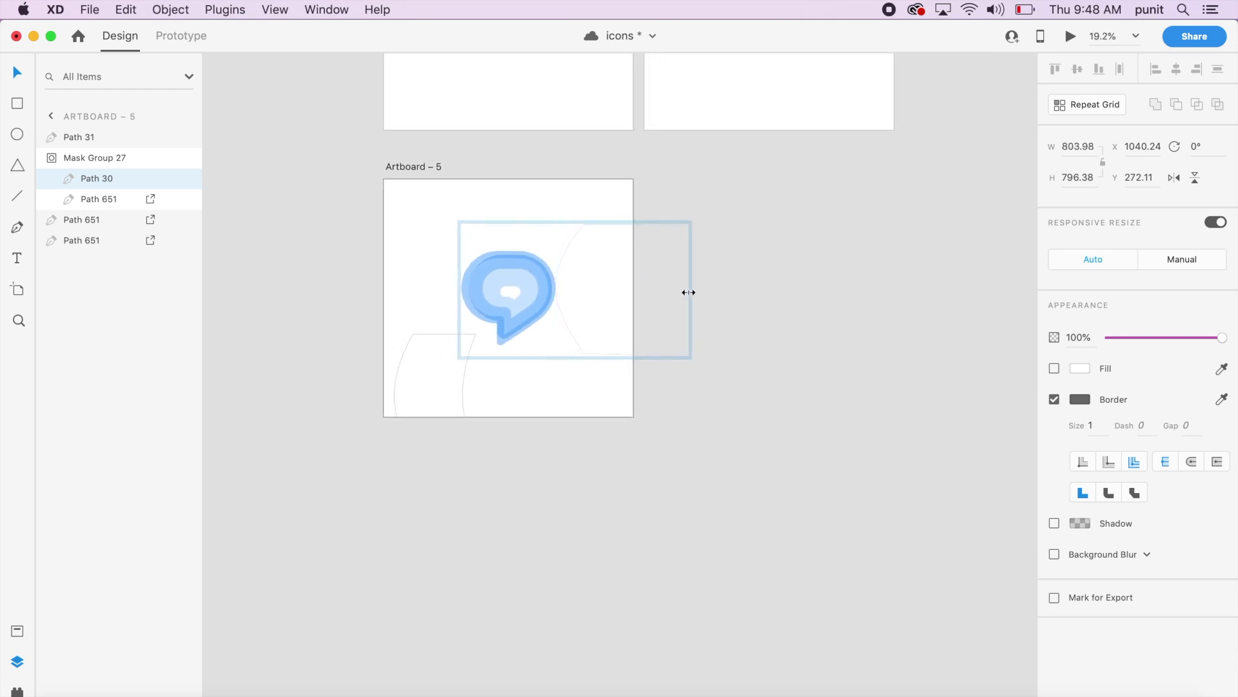
left_click(586, 401)
Step: Duplicate the spare curved path, place the copy at about X 856, Y 272, and mask the mid-blue speech bubble with it
scroll(587, 399, "up", 3)
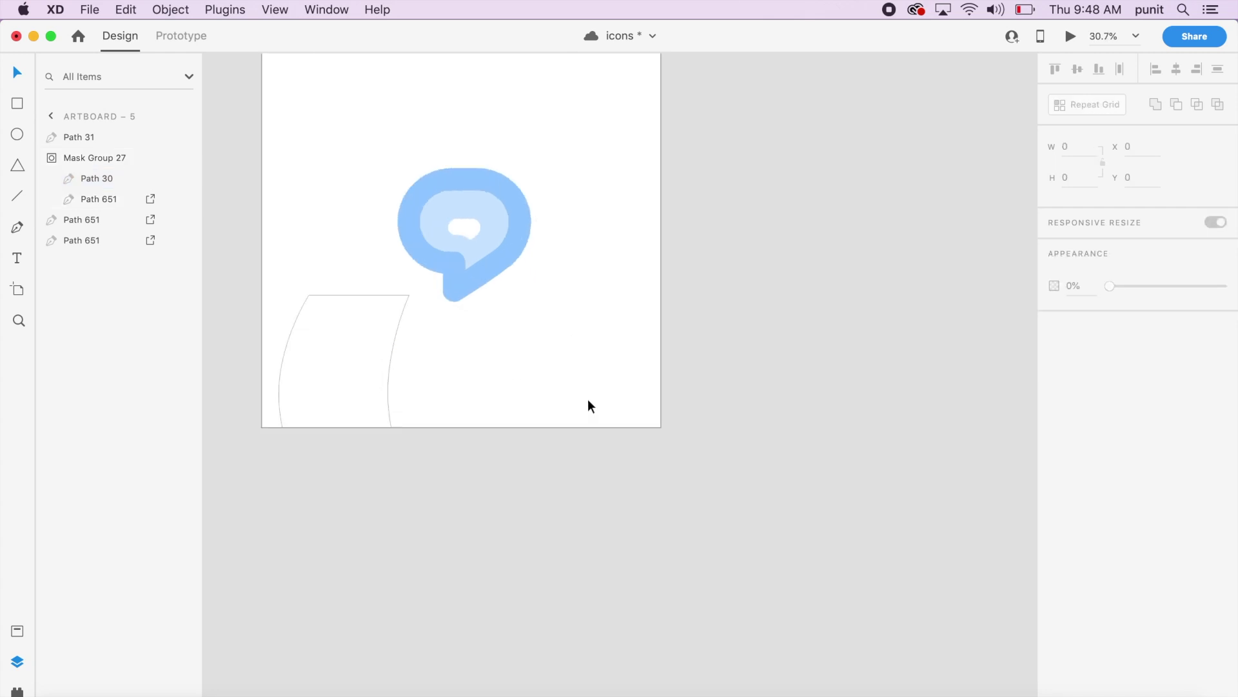
left_click(387, 376)
left_click_drag(387, 377, 525, 421)
left_click_drag(531, 392, 601, 173)
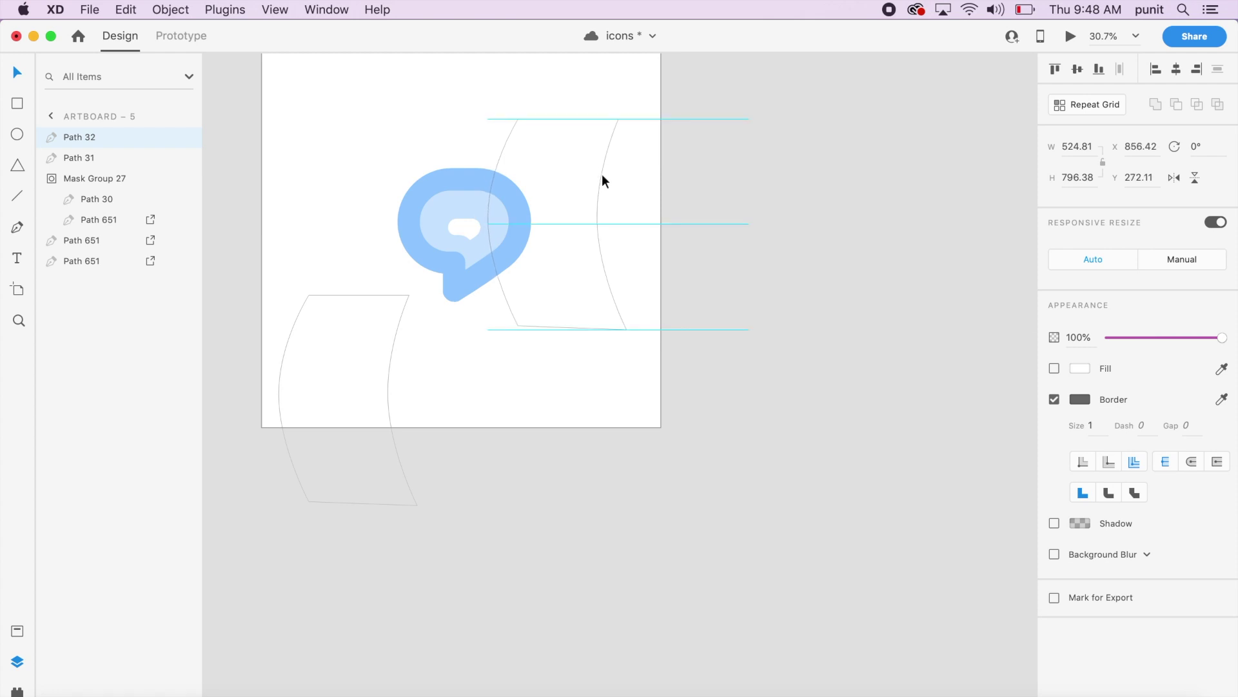
left_click(467, 273, "shift")
key("super+shift+m")
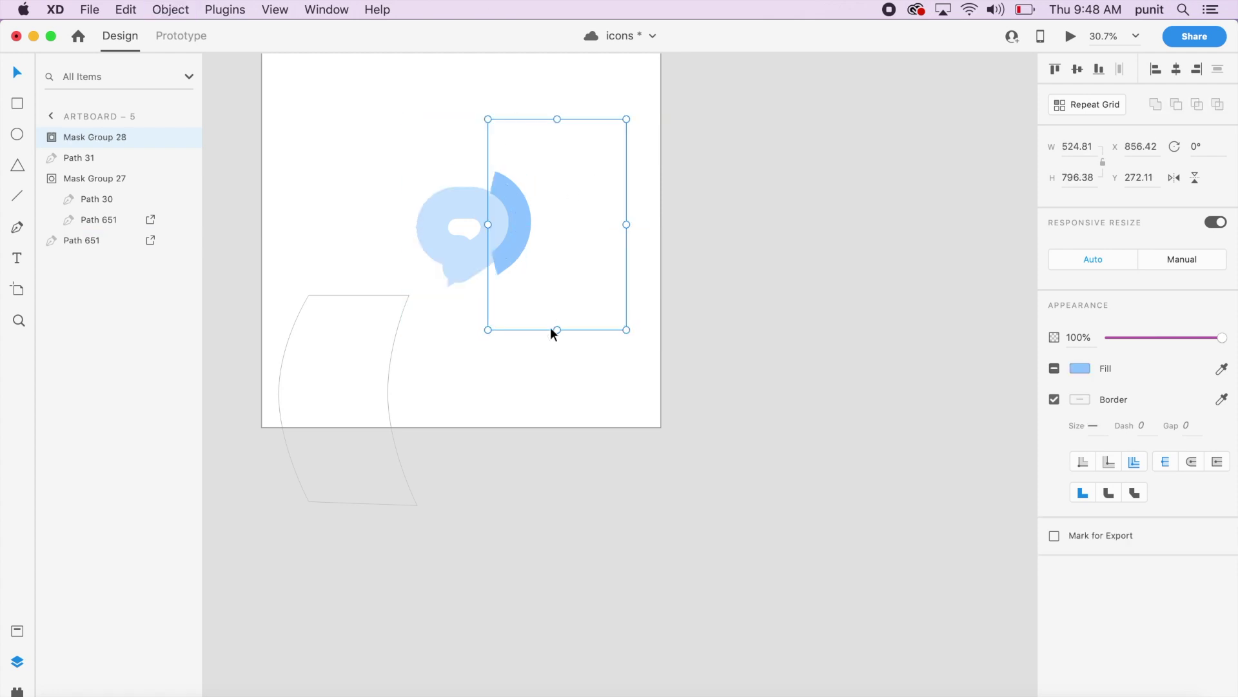
Step: Inside the mid-blue bubble's mask group, move the curved path's left edge to about X 1032 and stretch its right edge far beyond the artboard
double_click(509, 258)
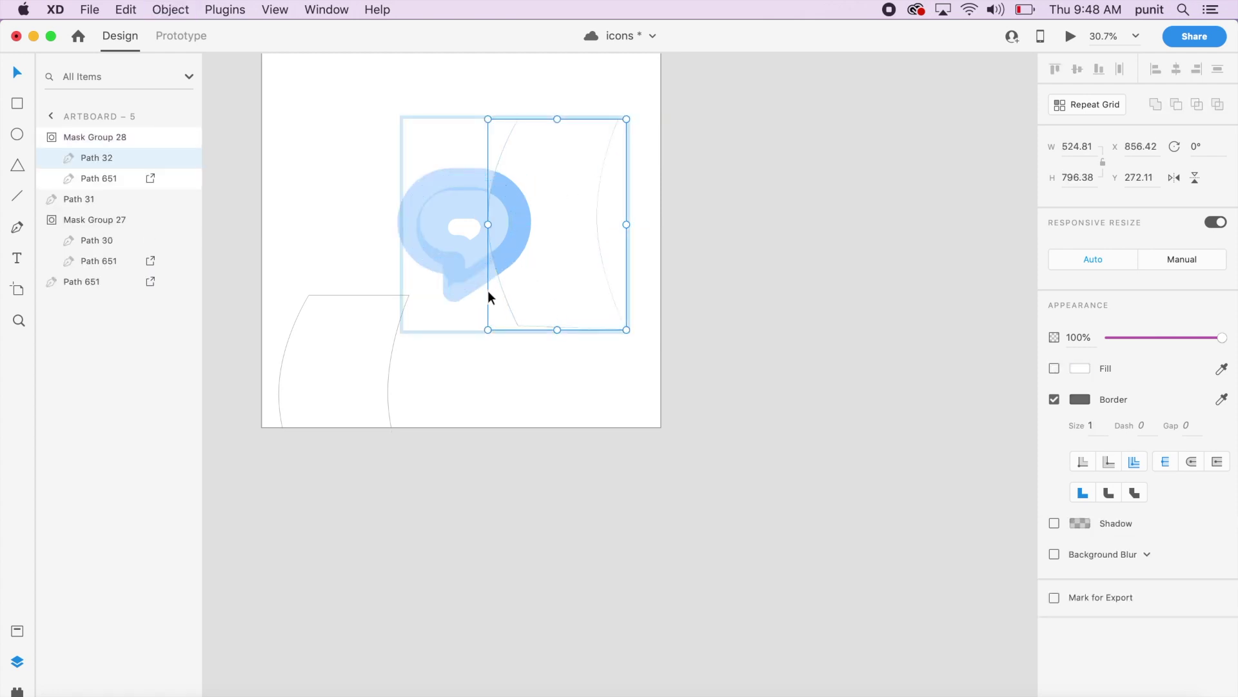
left_click_drag(488, 224, 535, 224)
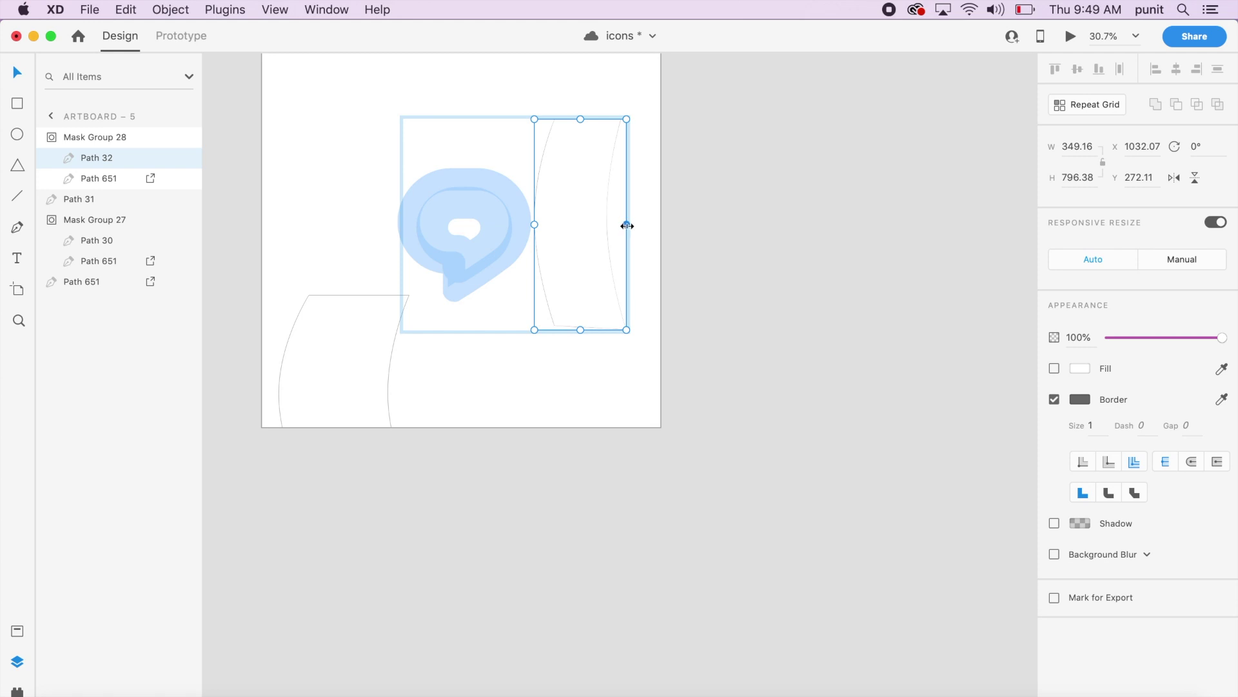
left_click_drag(626, 224, 986, 223)
scroll(986, 223, "down", 3)
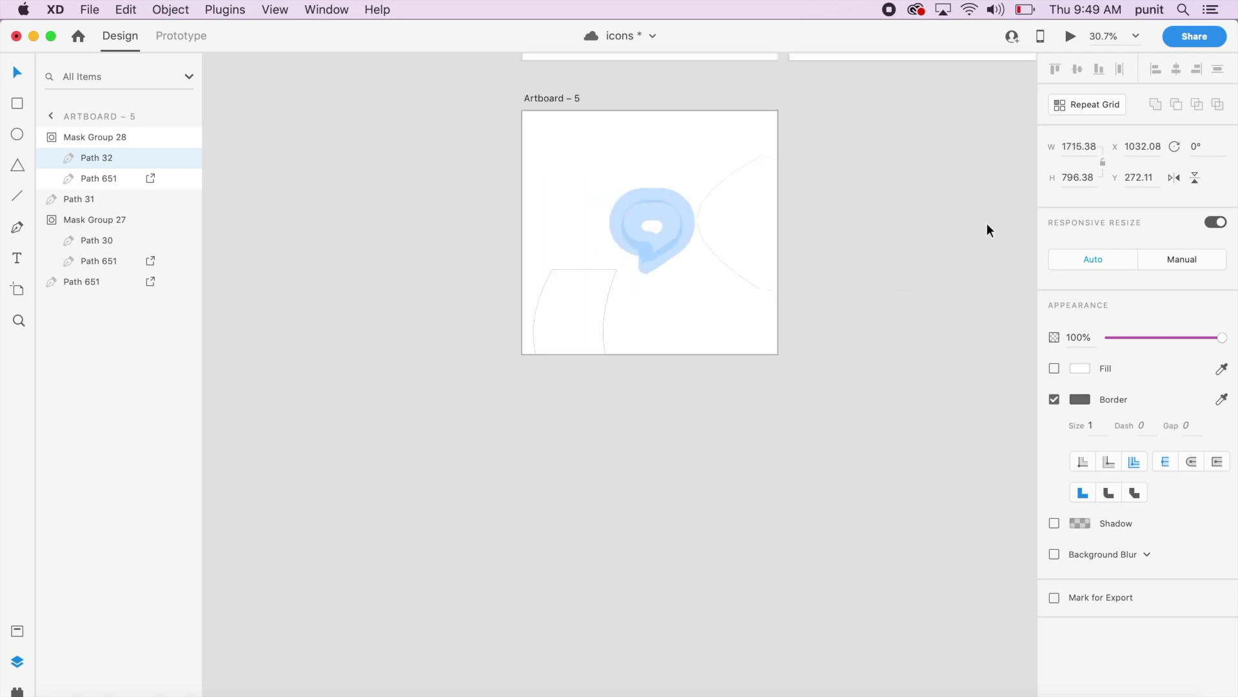
scroll(986, 224, "right", 1)
left_click_drag(909, 228, 994, 229)
left_click(580, 323)
Step: Move the remaining curved path to about X 814, Y 321 and mask the light blue speech bubble with it
scroll(579, 318, "up", 3)
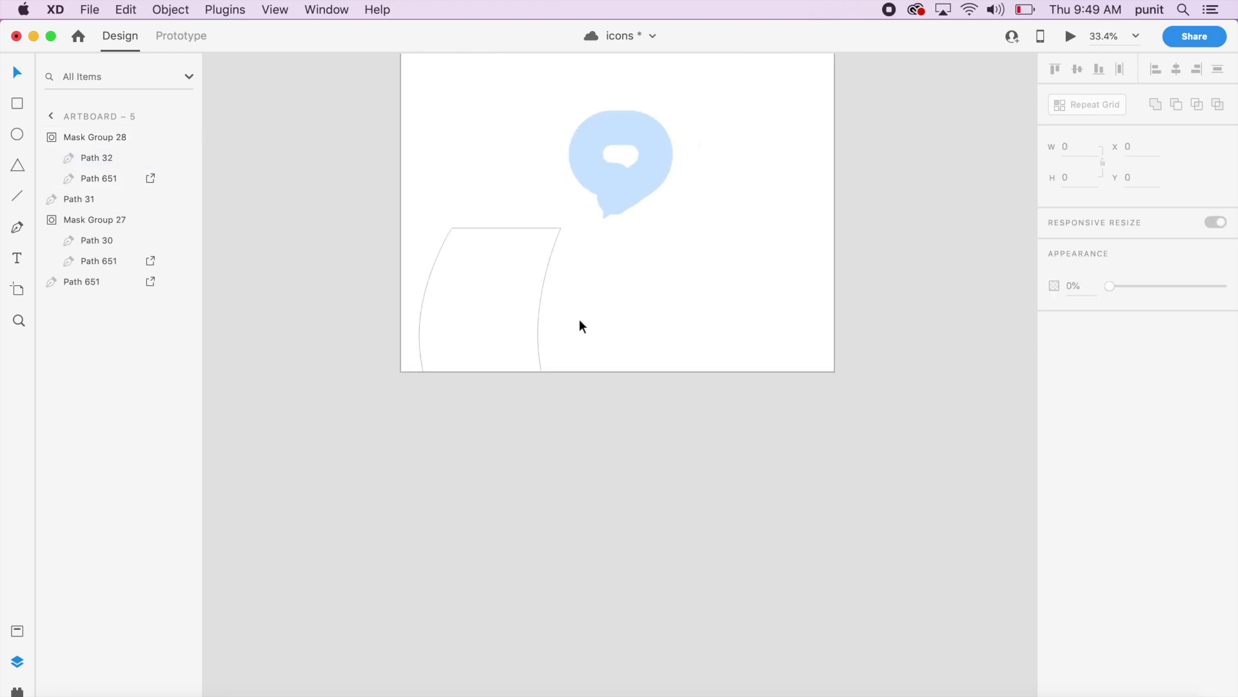
left_click_drag(537, 319, 752, 139)
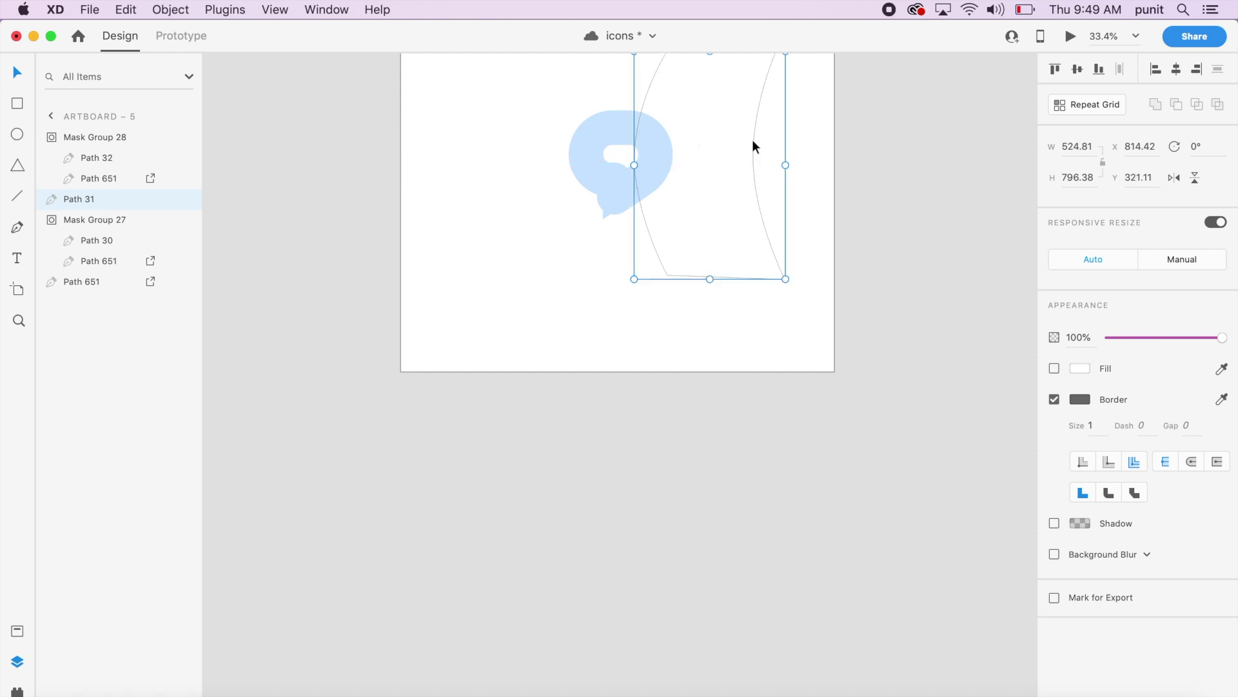
left_click(594, 189, "shift")
key("super+shift+m")
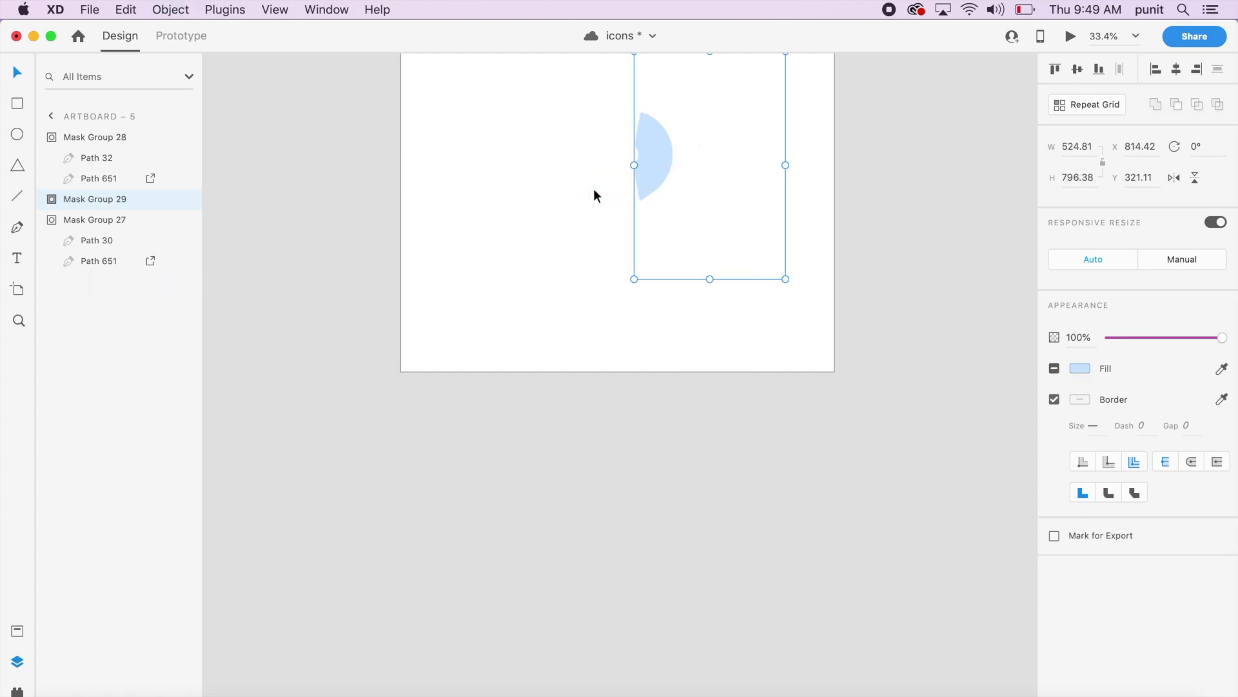
Step: Inside the light blue bubble's mask group, move the curved path's left edge to about X 972 and stretch its right edge far beyond the artboard
double_click(653, 170)
left_click_drag(635, 167, 680, 168)
scroll(679, 249, "right", 3)
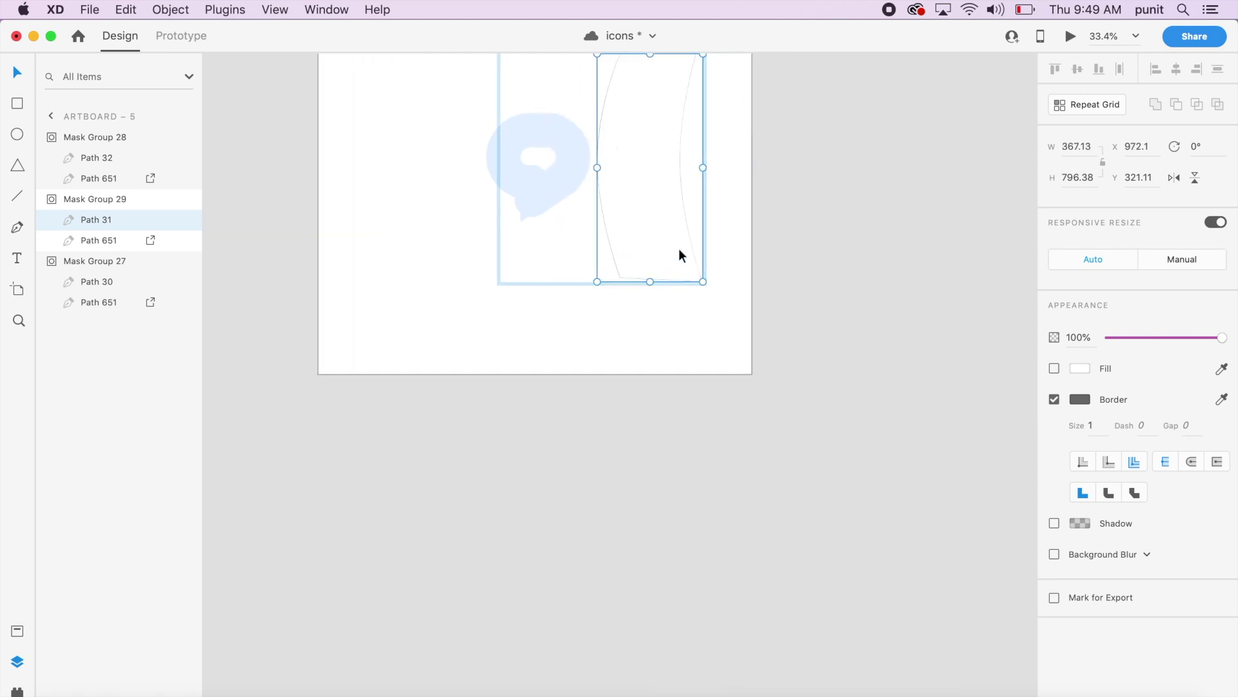
scroll(678, 249, "right", 3)
scroll(645, 169, "down", 5)
scroll(643, 169, "right", 3)
scroll(643, 169, "up", 2)
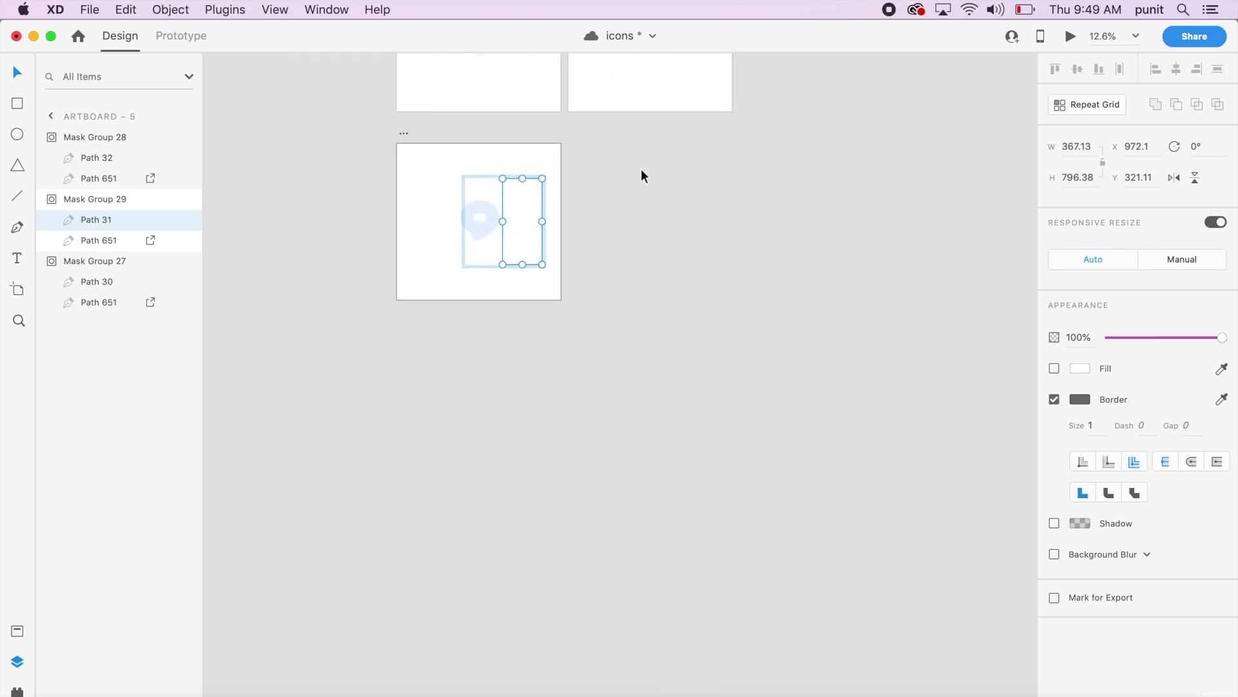
left_click_drag(543, 221, 996, 241)
Step: Duplicate Artboard – 5 beside the original and show the duplicate's layers
left_click(473, 290)
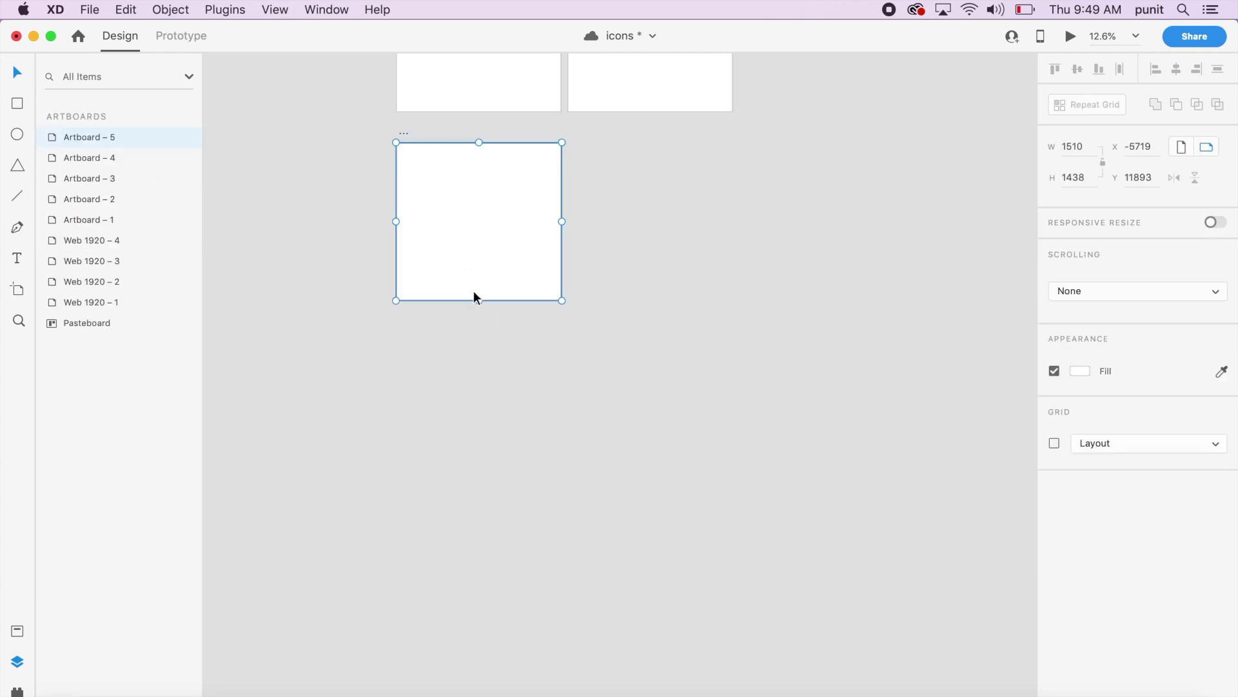
key("super+d")
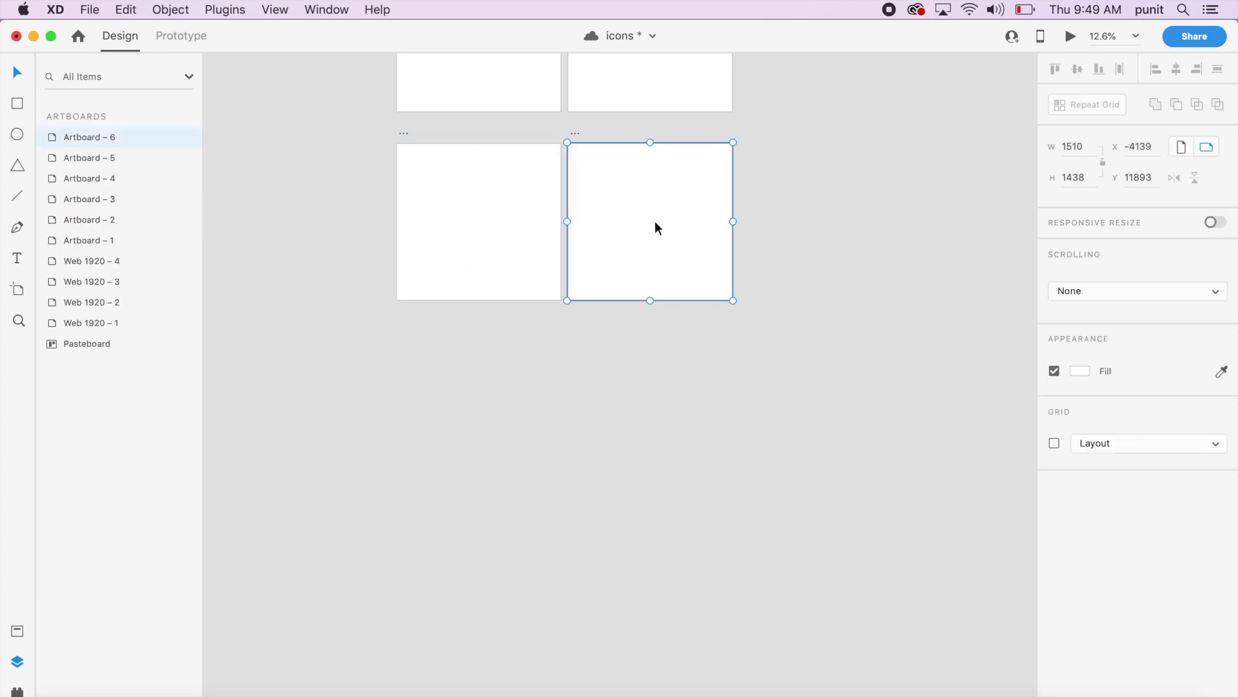
double_click(134, 138)
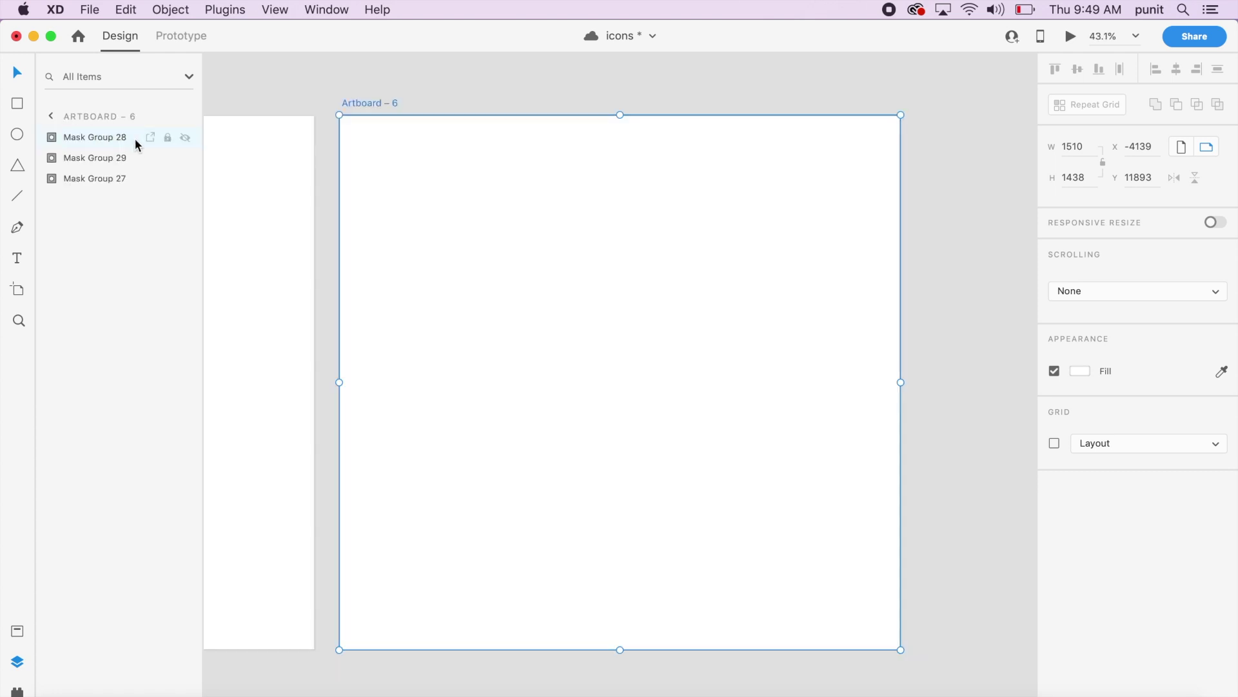
scroll(406, 311, "down", 3)
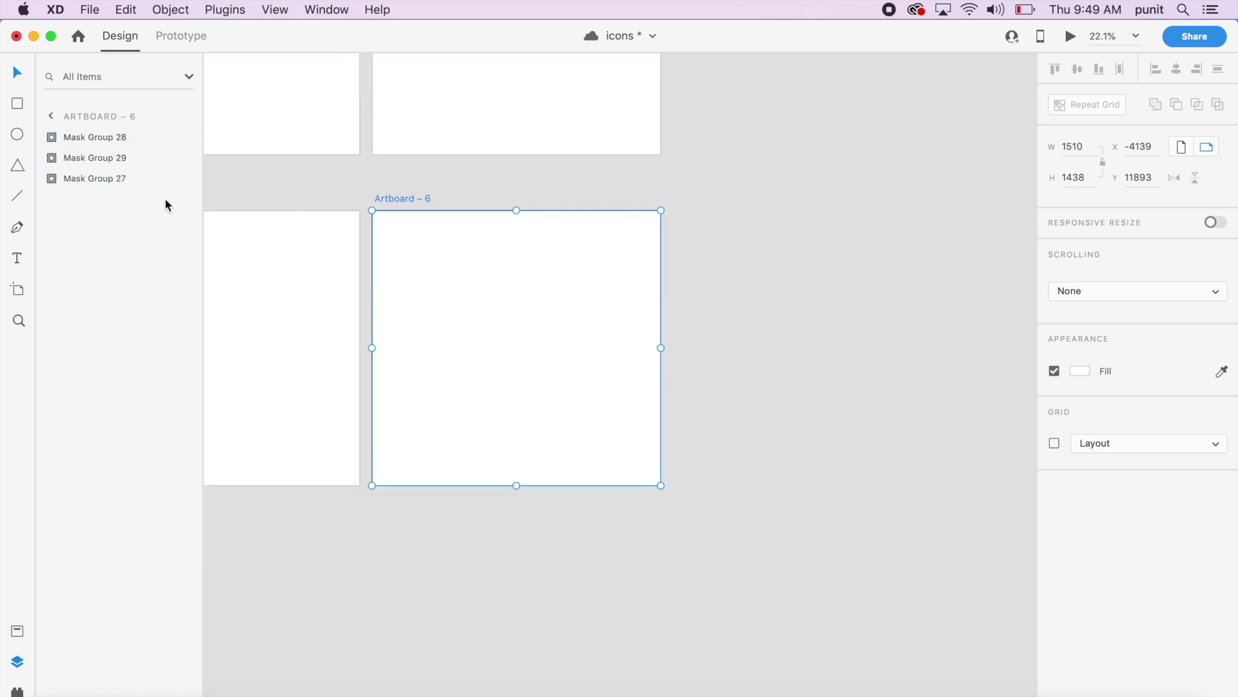
Step: Paste the grey speech bubble outline into Artboard – 6 and Artboard – 5, and send each copy behind the mask groups
key("super+v")
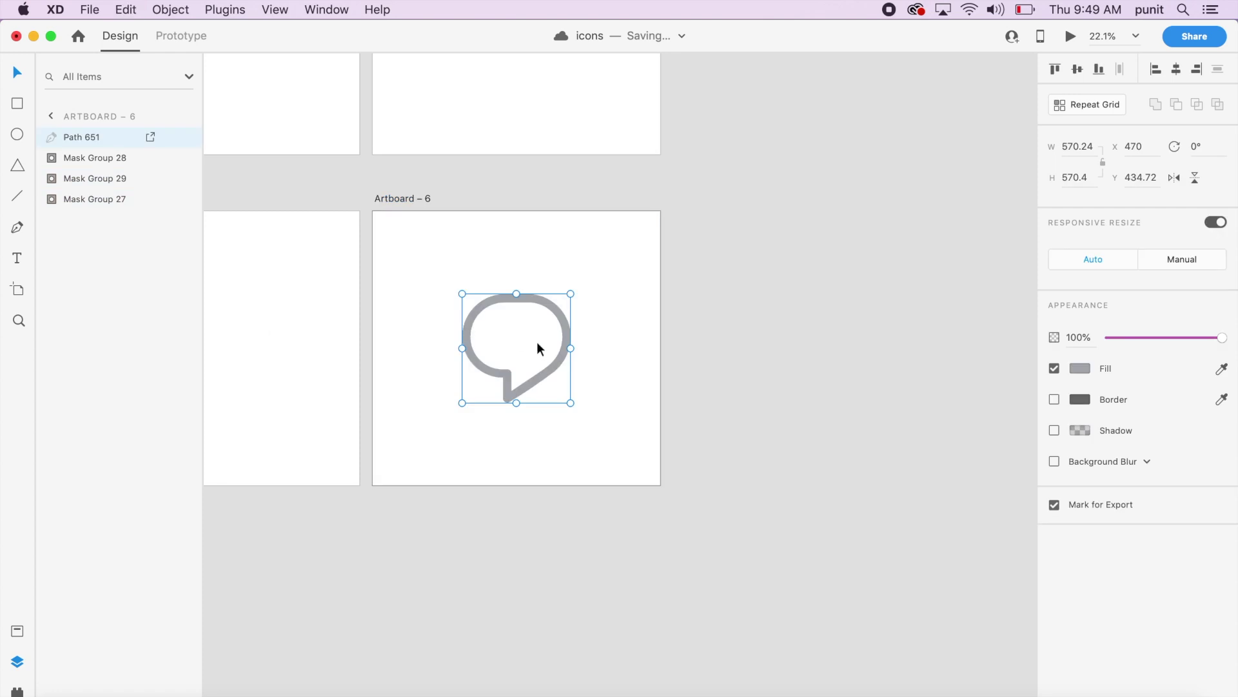
scroll(493, 378, "left", 5)
left_click(493, 377)
key("super+v")
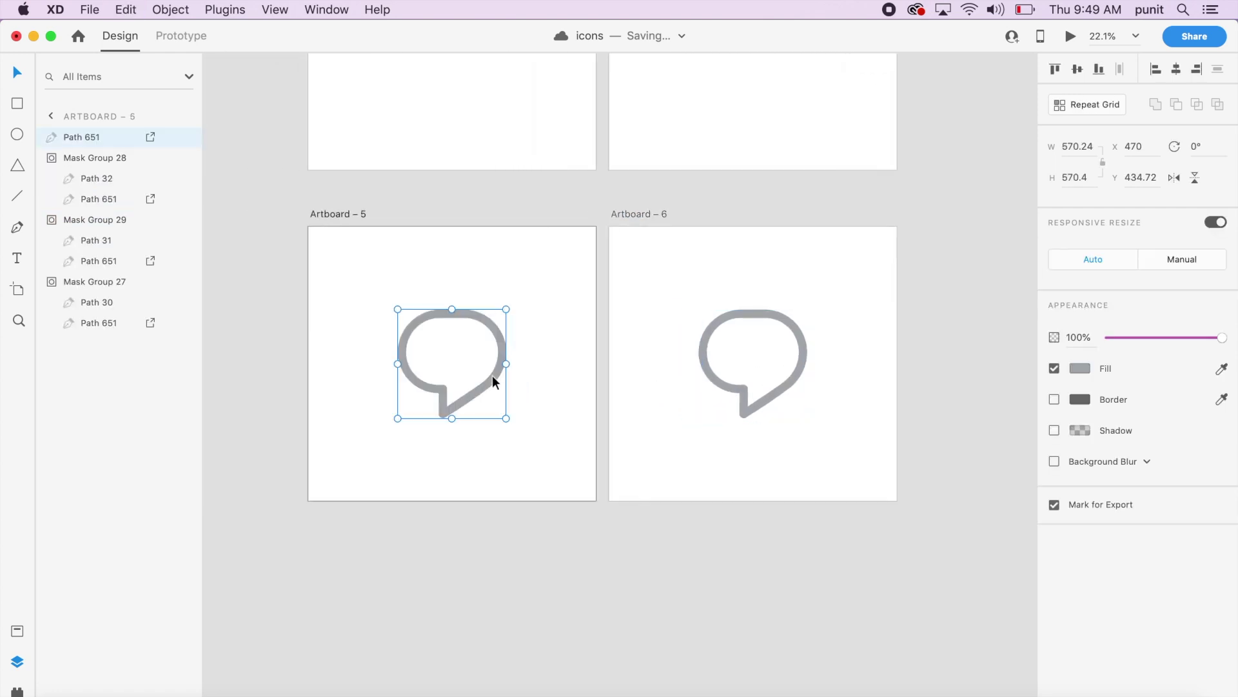
key("super+shift+bracketleft")
left_click(753, 413)
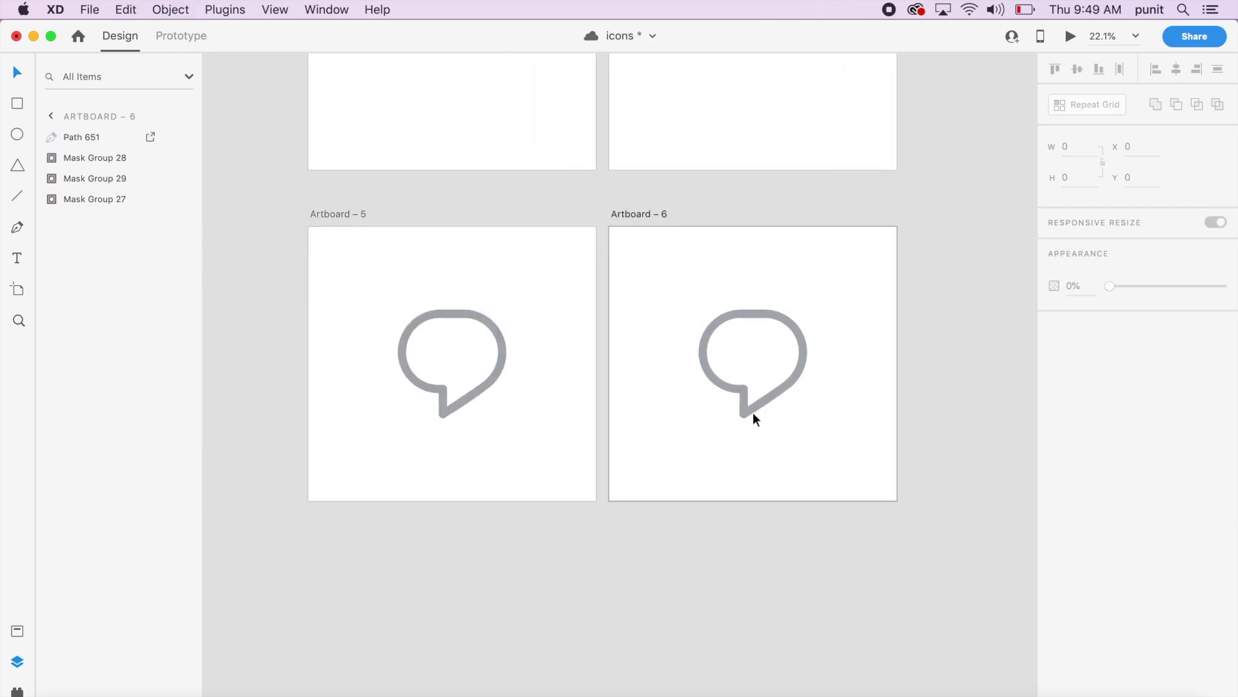
left_click(751, 408)
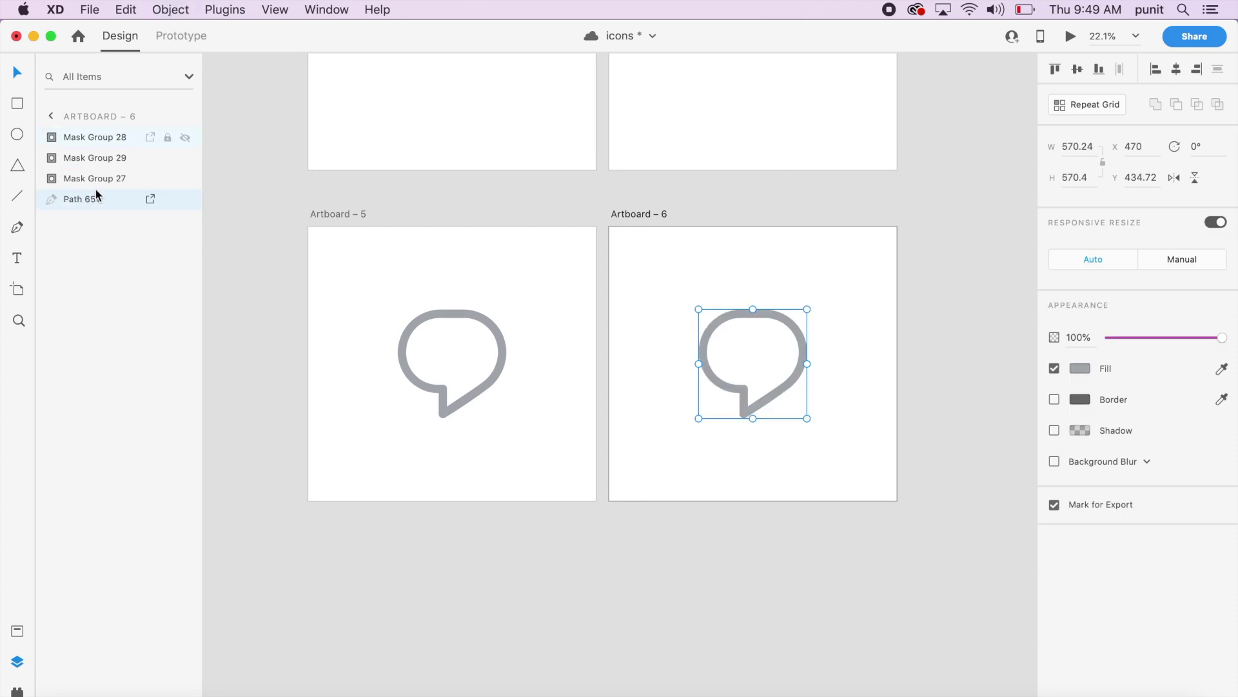
Step: On Artboard – 6, pull the outer midpoint of the dark blue bubble's mask path leftward across the bubble to about X 209, Y 616
left_click(665, 484)
scroll(665, 484, "right", 3)
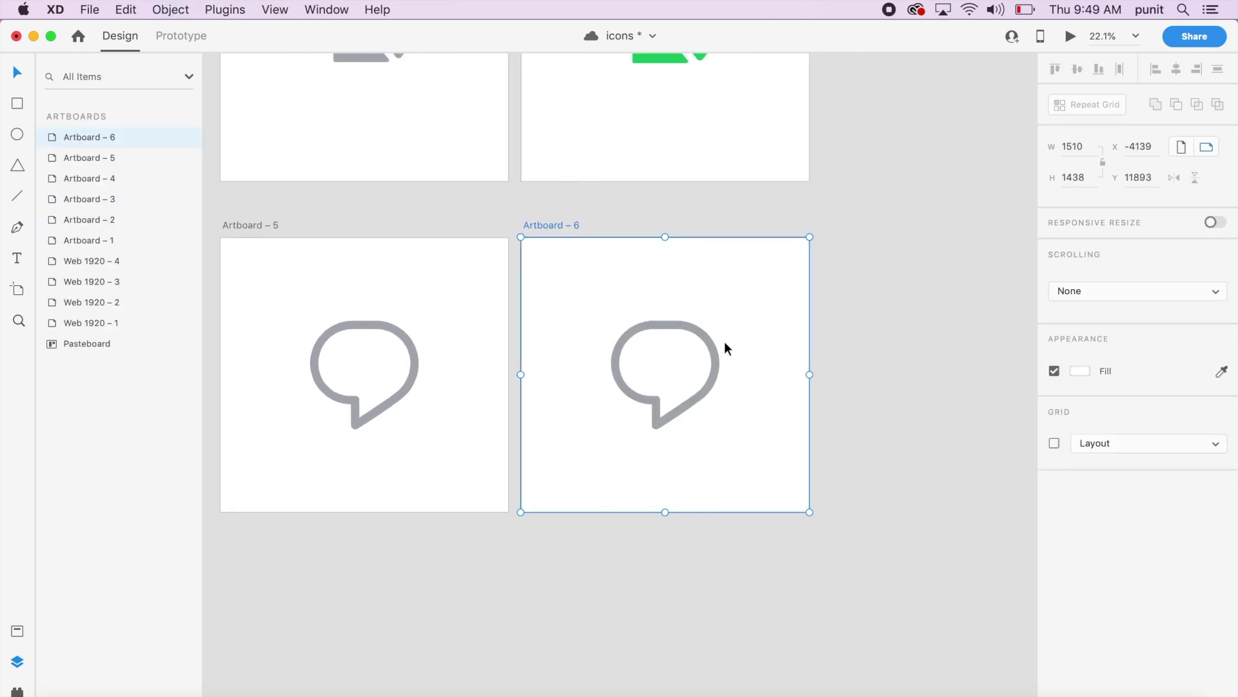
double_click(129, 136)
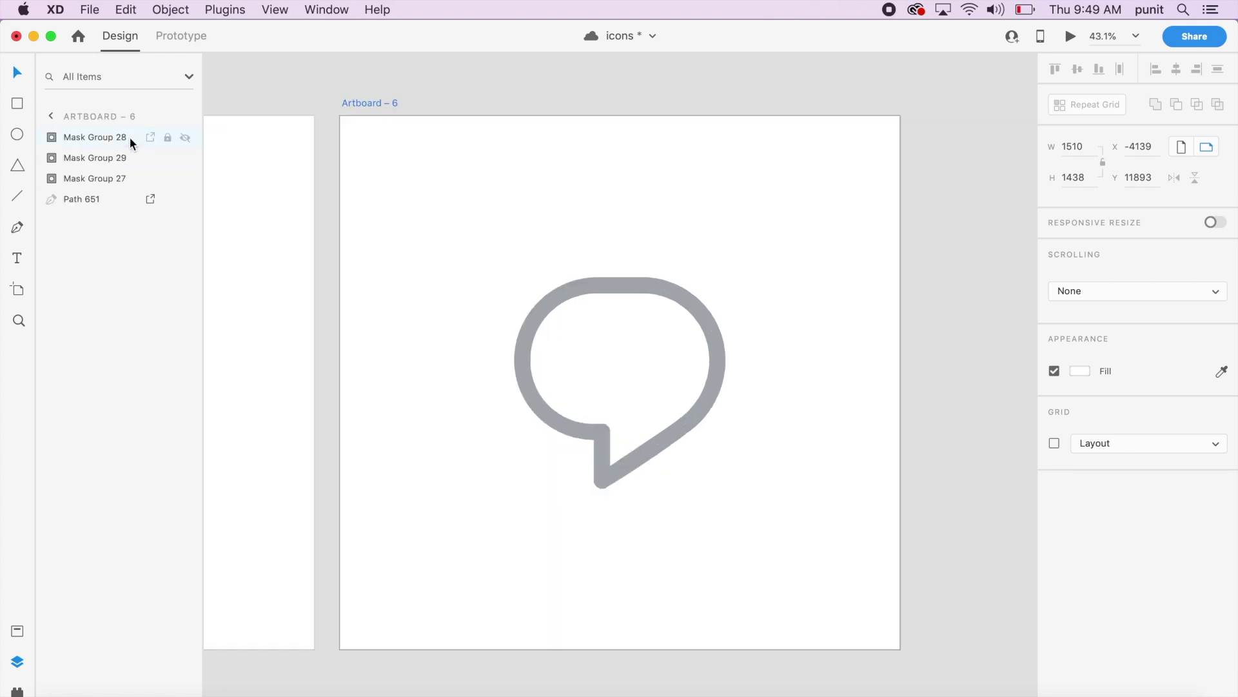
left_click(52, 178)
left_click(57, 225)
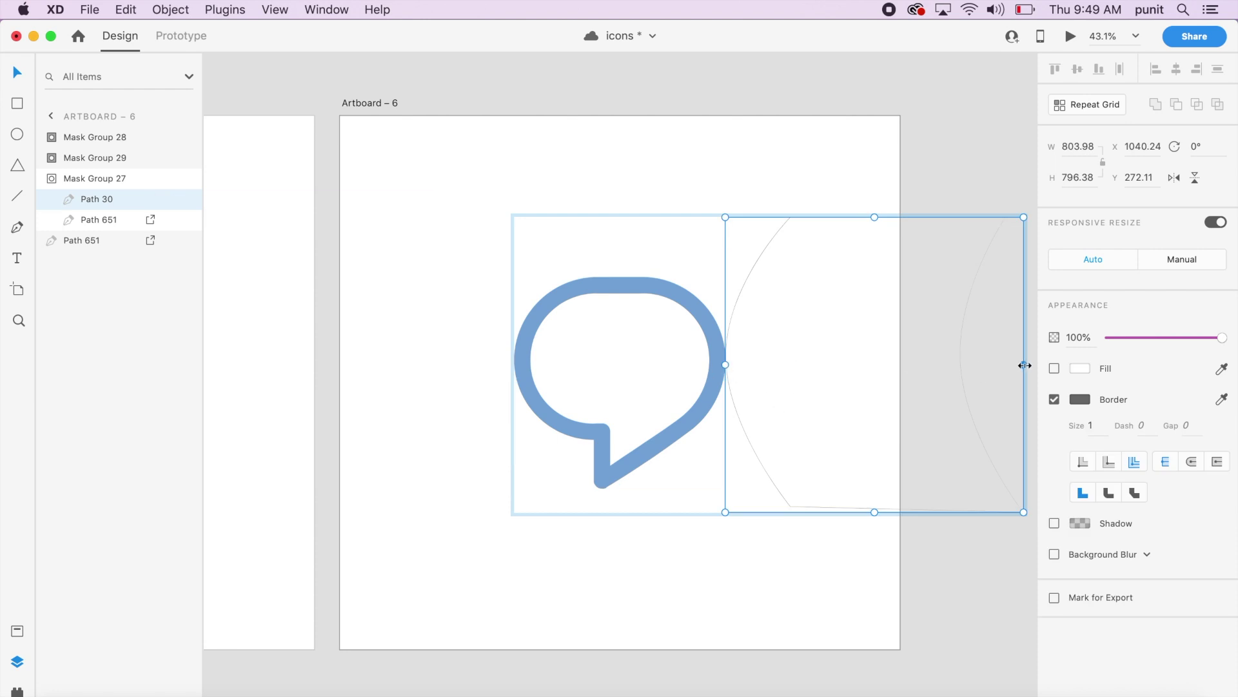
left_click_drag(1024, 365, 746, 382)
key("super+z")
double_click(959, 353)
left_click_drag(959, 365, 417, 349)
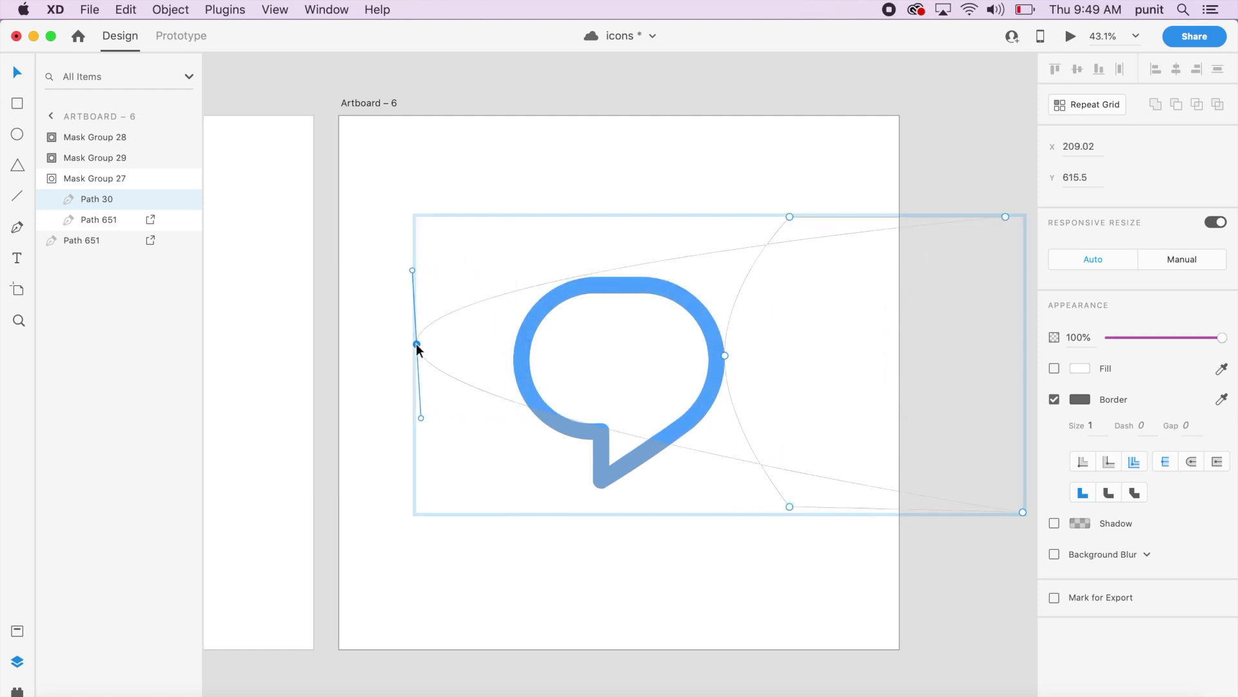
Step: Move the mask path's two outer corners leftward, the lower one to about X 533, Y 1071, and nudge the opposite midpoint slightly outward
left_click_drag(1023, 514, 537, 512)
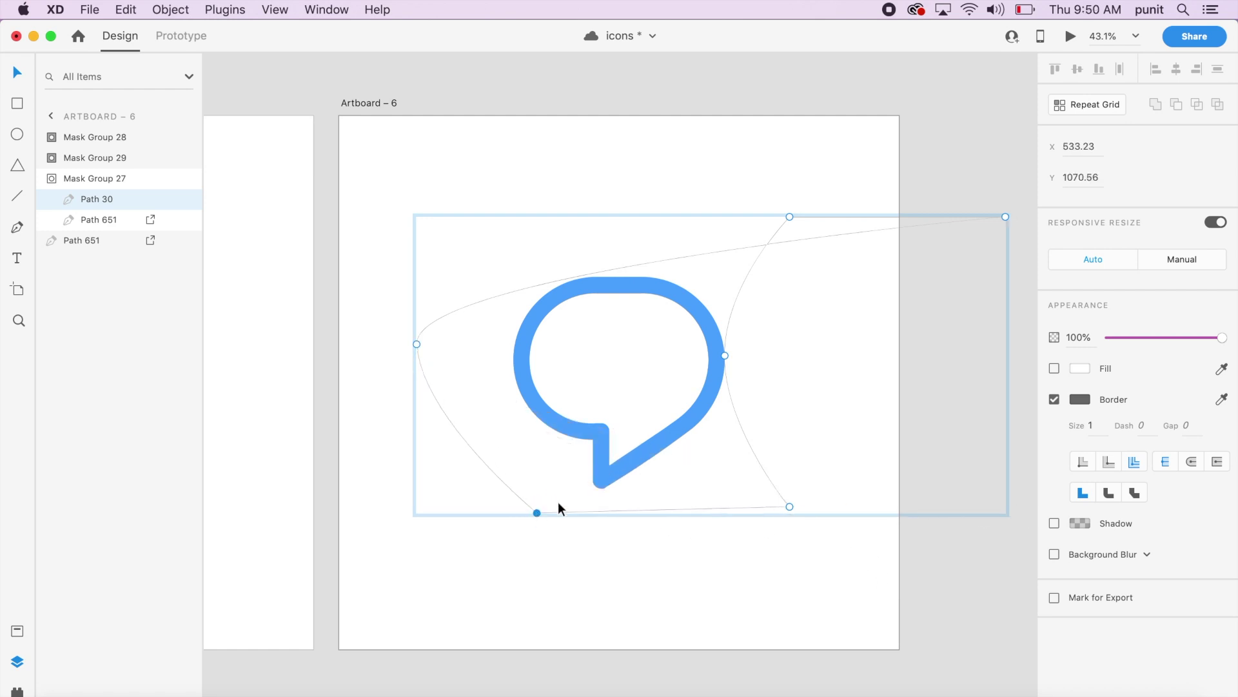
left_click_drag(999, 218, 482, 212)
left_click_drag(726, 357, 740, 357)
double_click(860, 351)
scroll(859, 351, "down", 1)
scroll(858, 349, "down", 3)
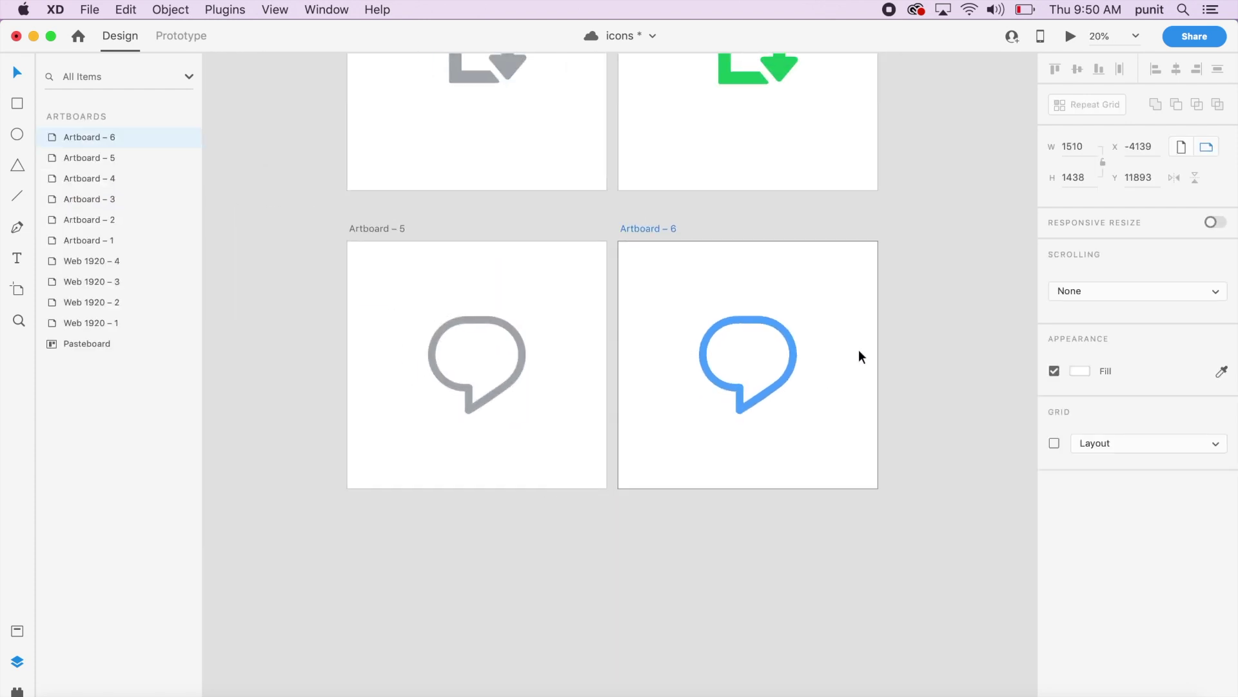
Step: On Artboard – 6, reshape the mask paths of the mid-blue and light blue bubbles so they fully cover both inner layers
left_click(791, 356)
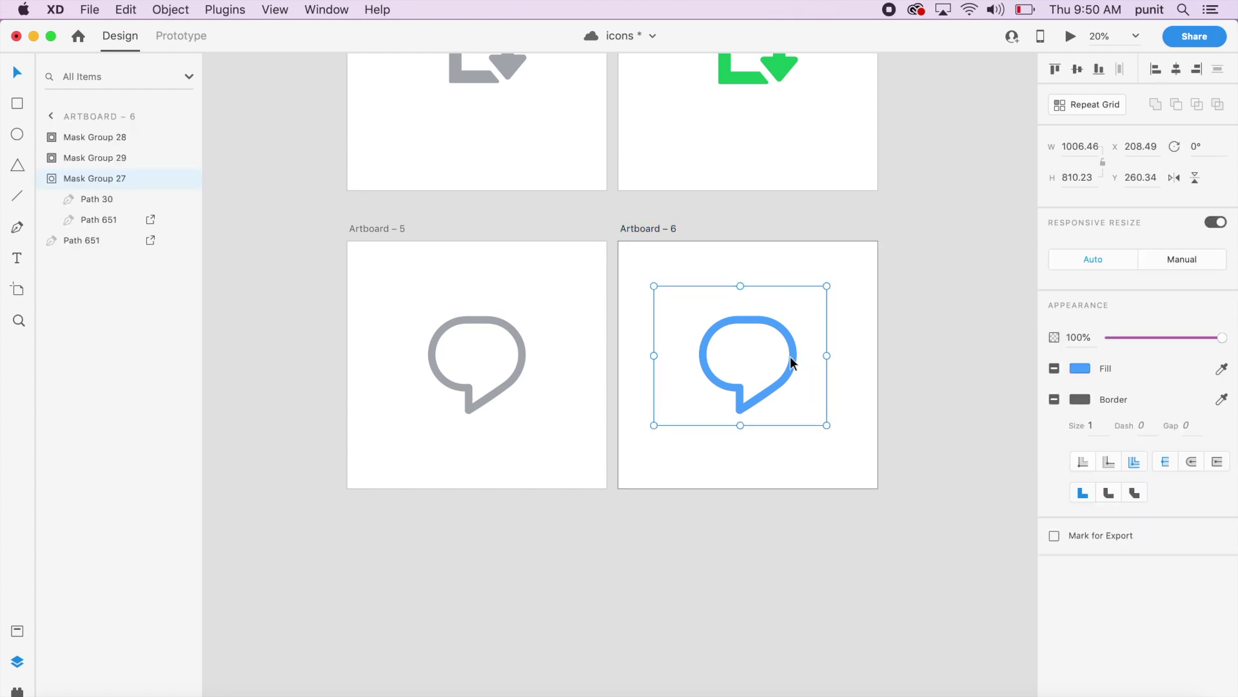
left_click(44, 157)
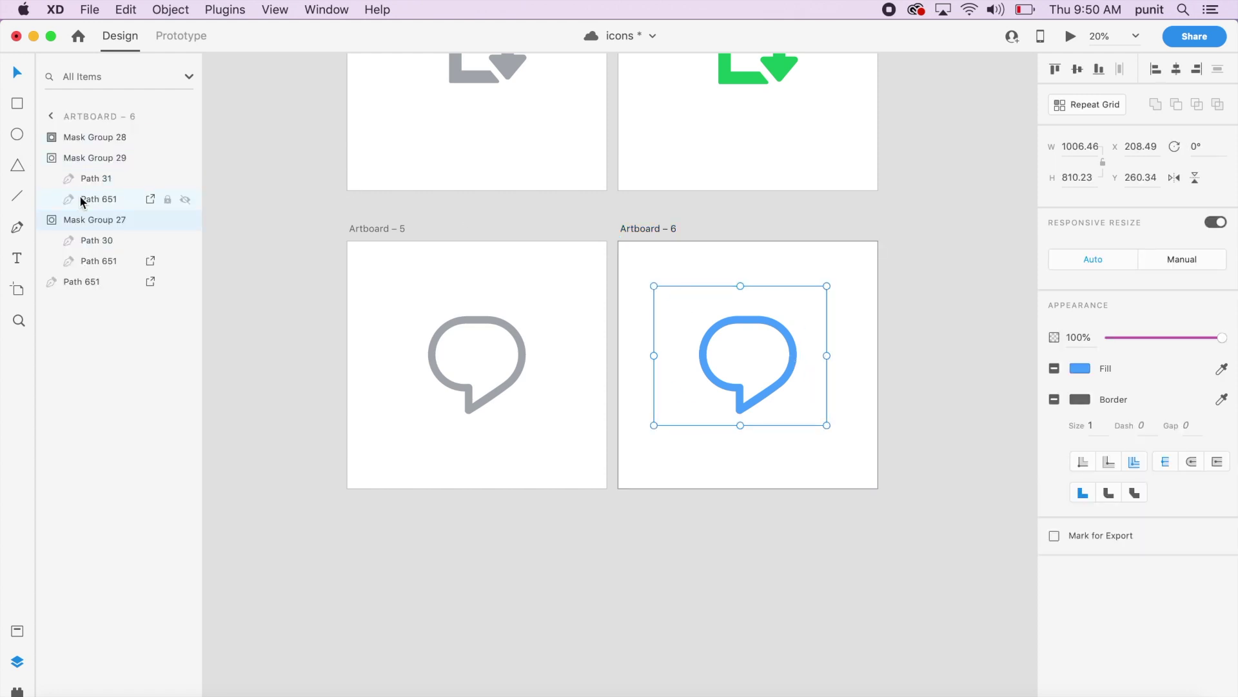
left_click(65, 199)
scroll(715, 335, "right", 5)
scroll(715, 343, "down", 5)
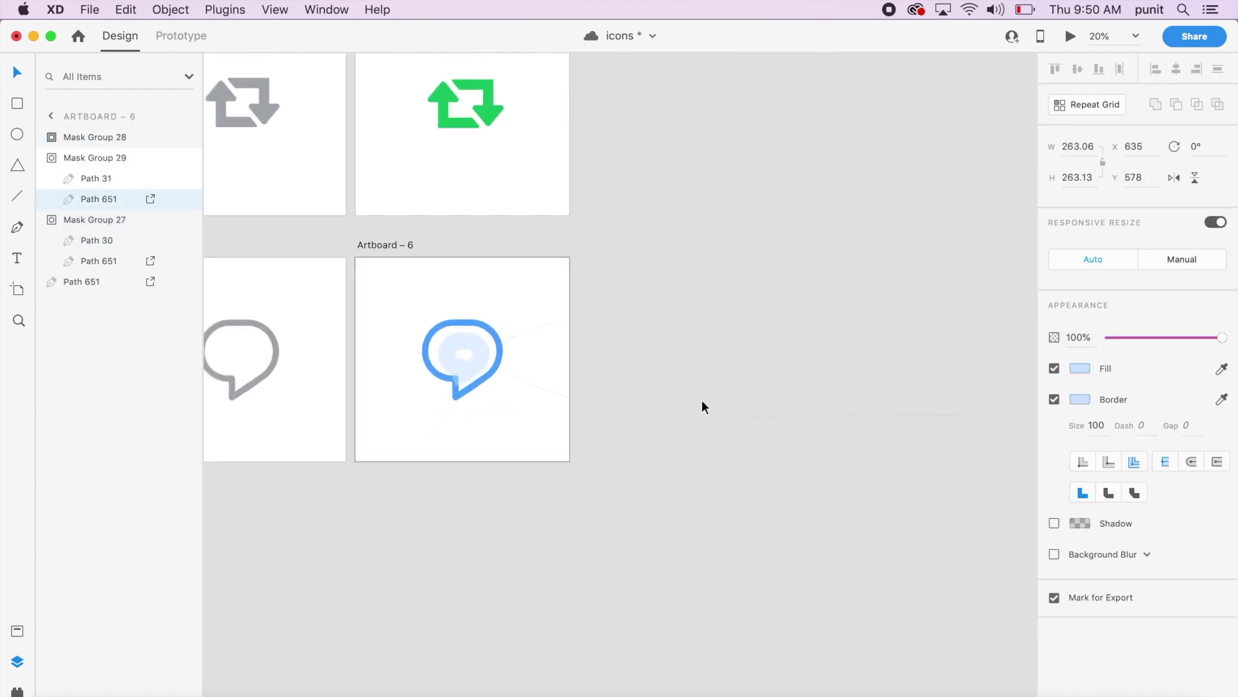
scroll(702, 400, "right", 2)
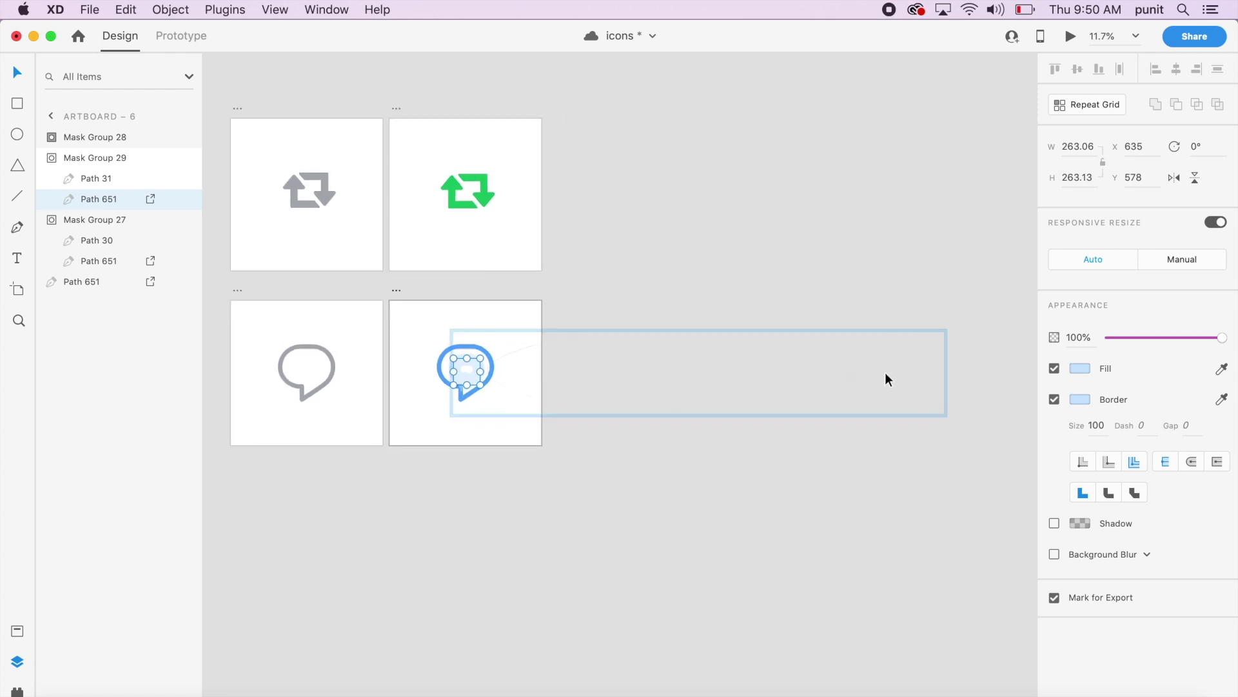
left_click(849, 374)
left_click(917, 333, "shift")
scroll(666, 361, "left", 5)
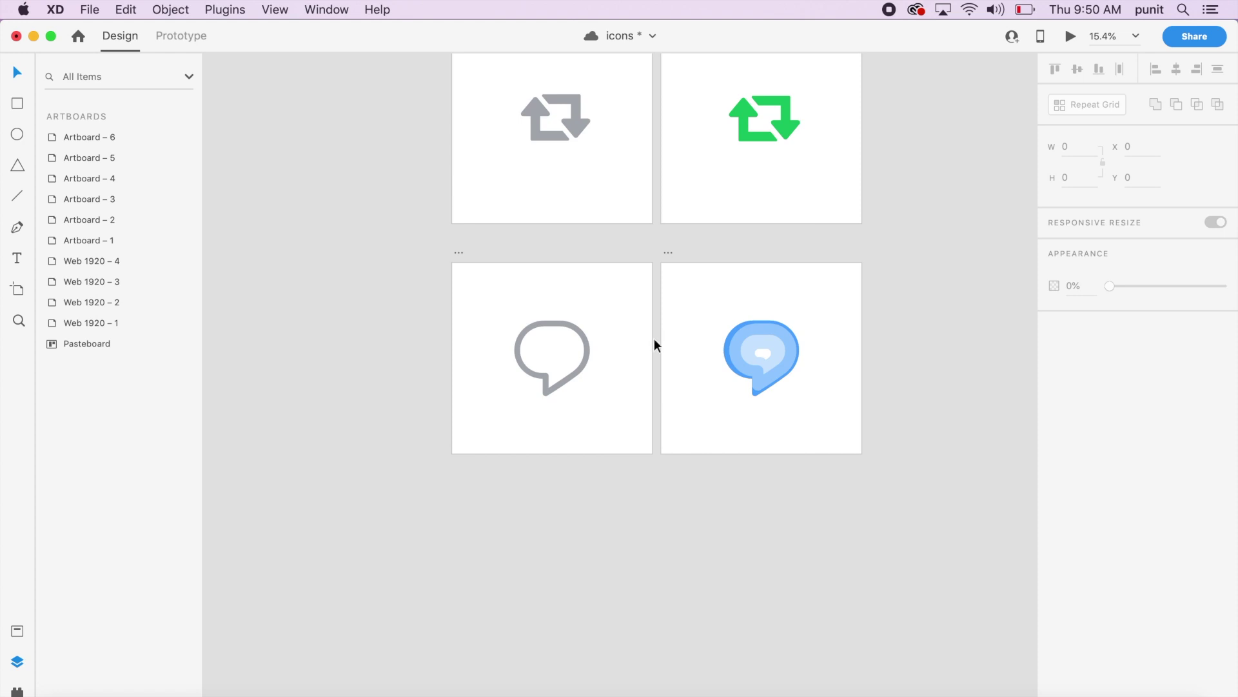
Step: Link Artboard – 5 to Artboard – 6 with a tap-triggered Auto-Animate interaction lasting 0.8 s
left_click(181, 35)
left_click(590, 352)
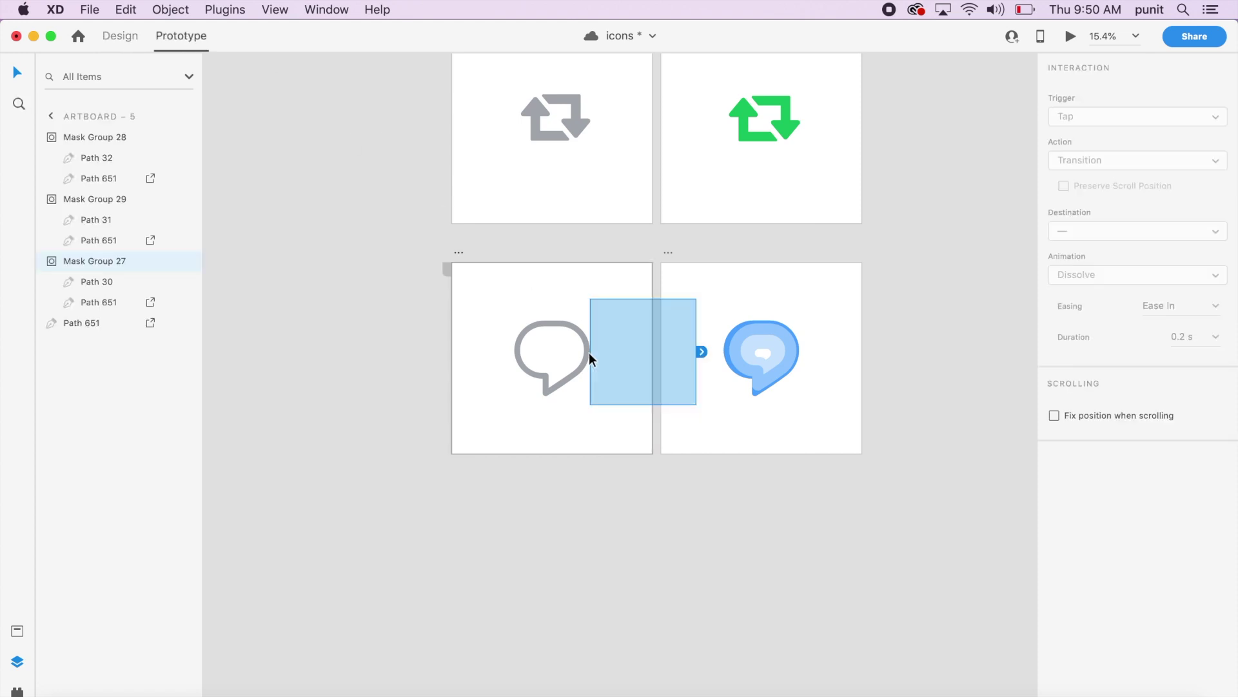
left_click_drag(658, 342, 725, 339)
left_click(1141, 165)
left_click(1137, 163)
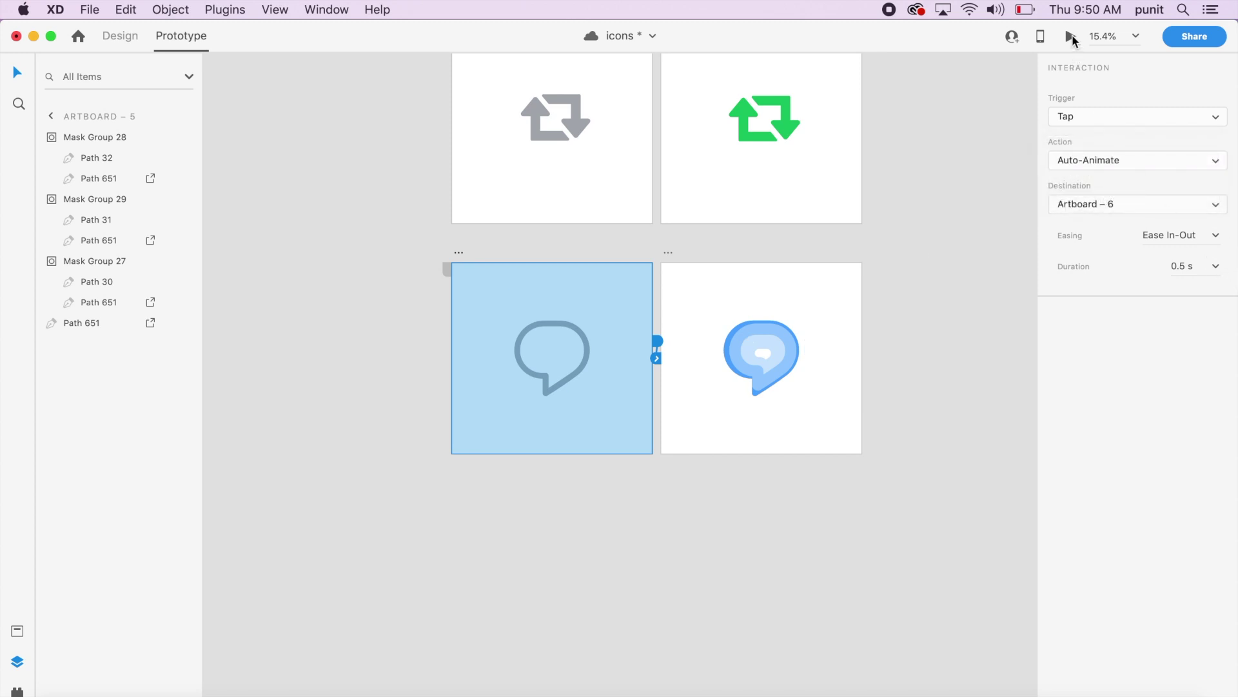
left_click(1200, 269)
type("8")
key("Return")
Step: Preview the prototype from Artboard – 5 twice and play the speech bubble fill animation each time
left_click(1071, 37)
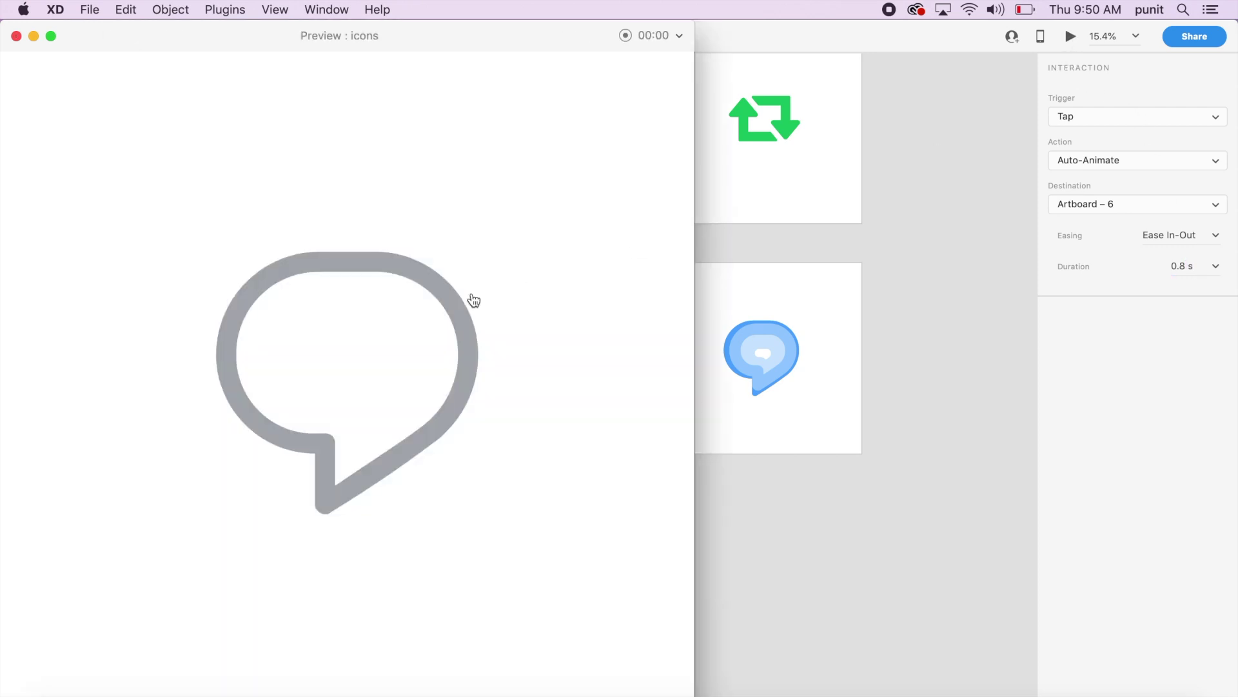
left_click(426, 343)
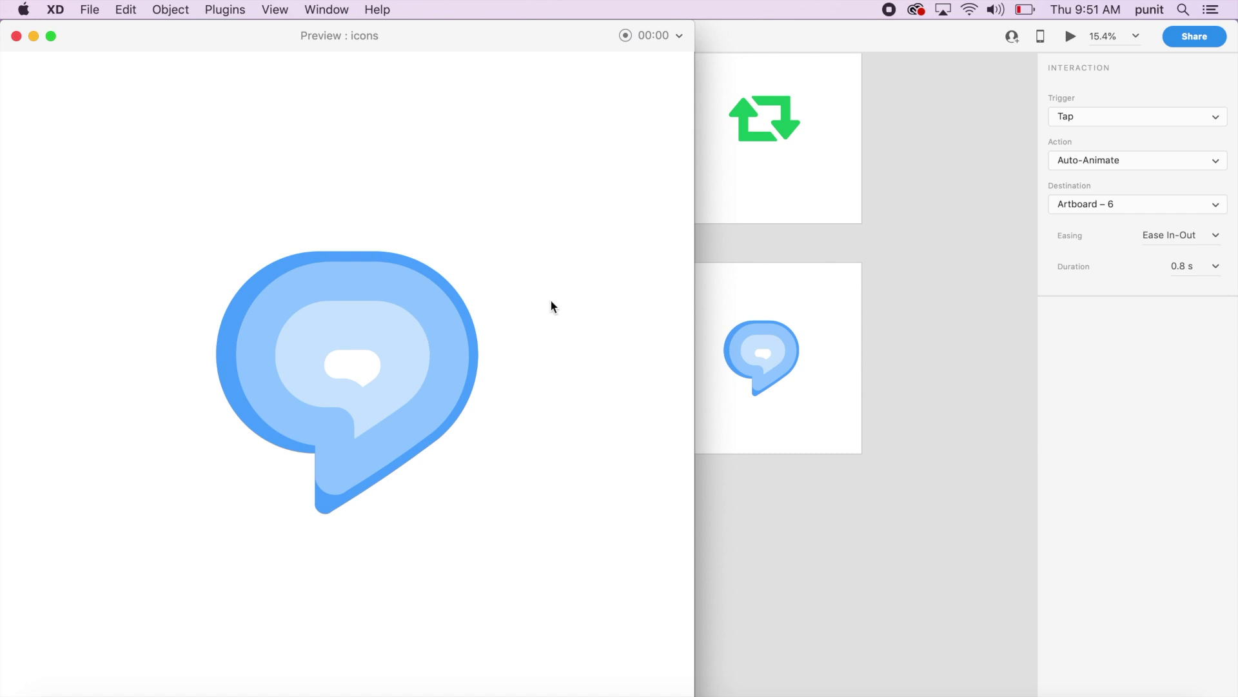
left_click(15, 37)
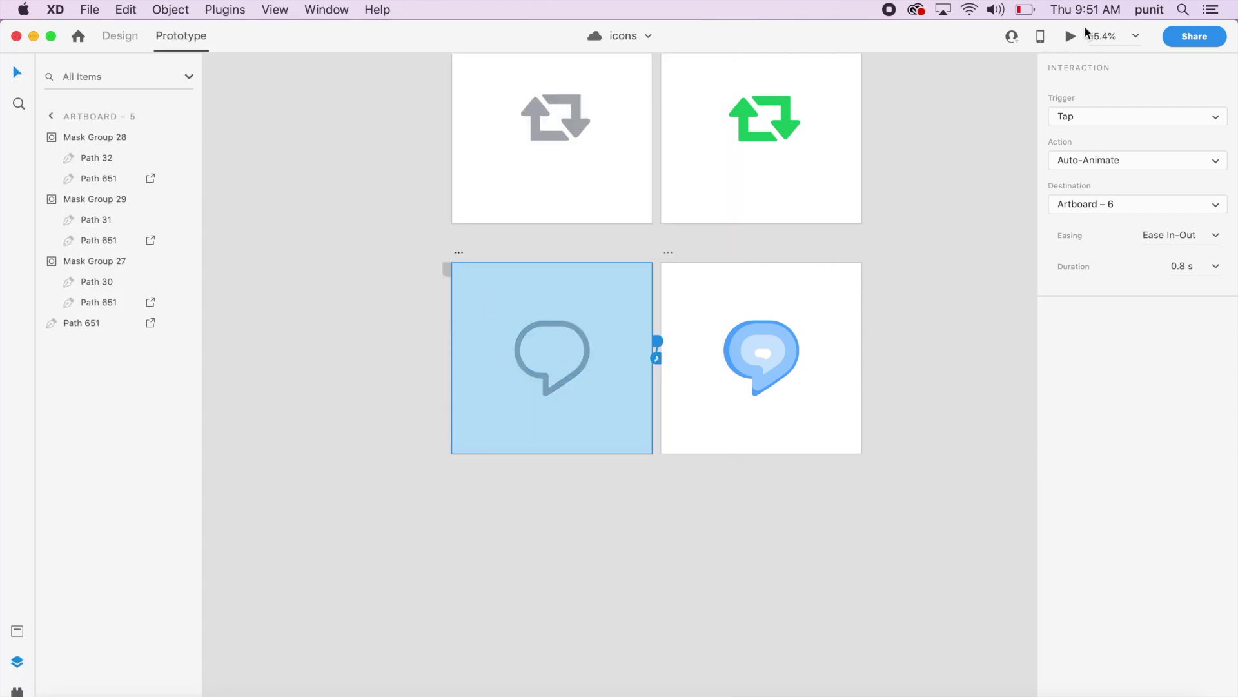
left_click(1072, 37)
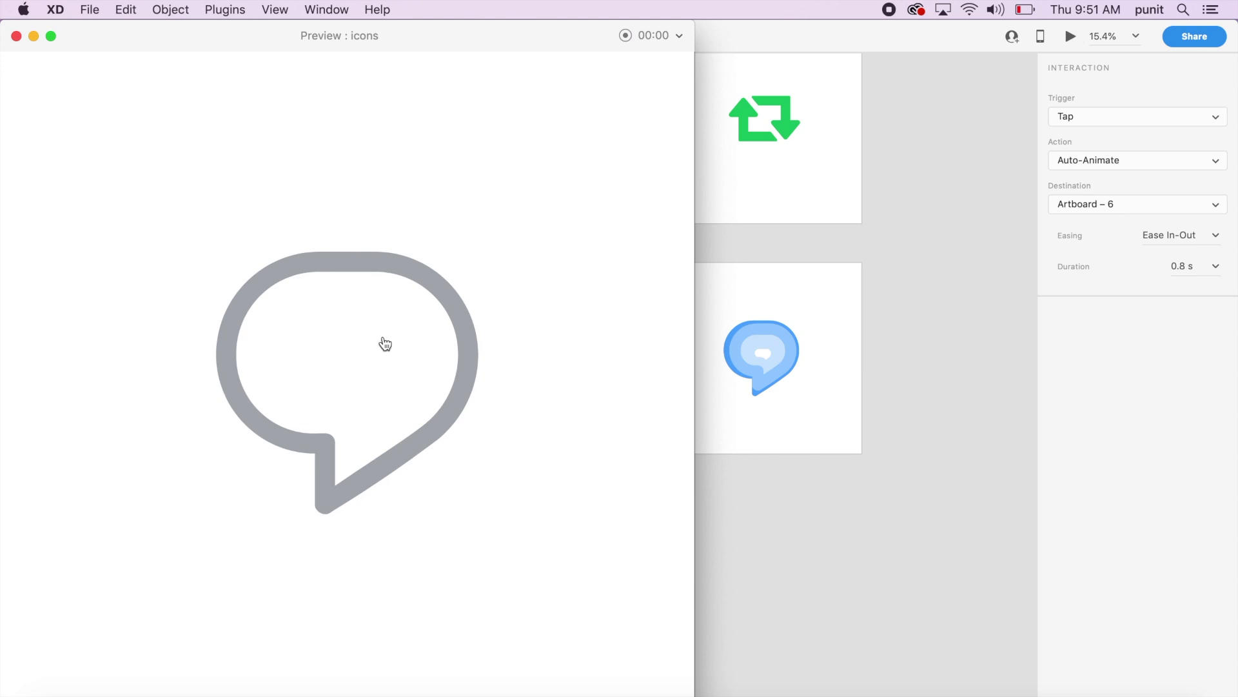
left_click(330, 329)
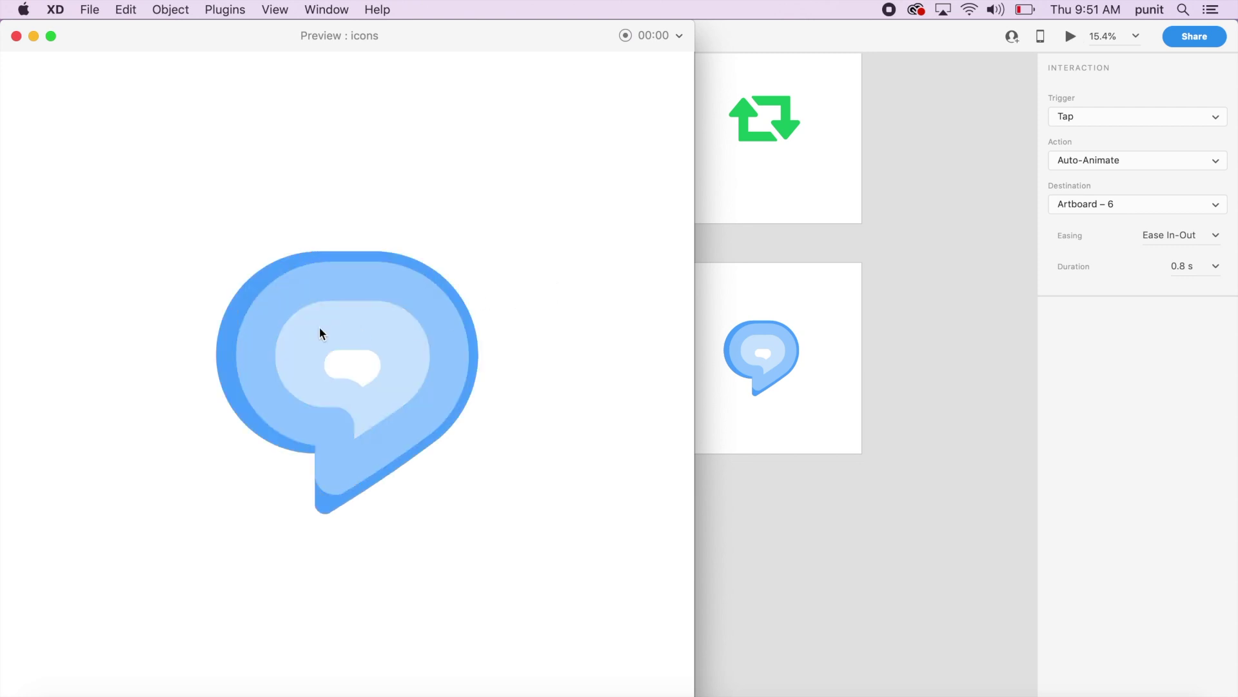